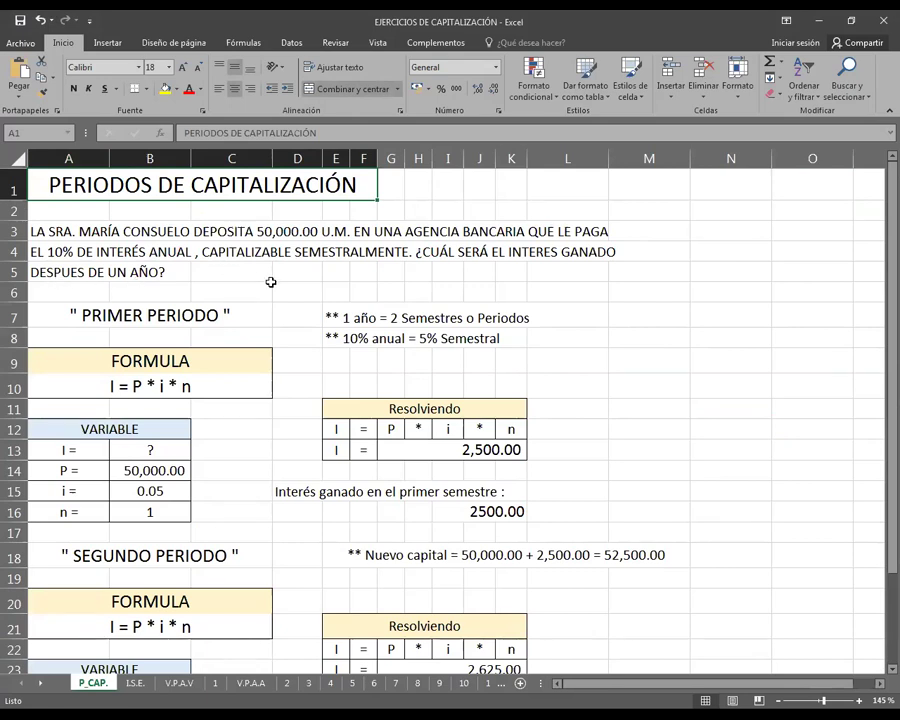
# - Enlarge the worksheet and examine the semiannual capitalization problem and the first period's variables I, P, i and n
pyautogui.keyDown('ctrl'); pyautogui.scroll(2, 270, 282); pyautogui.keyUp('ctrl')
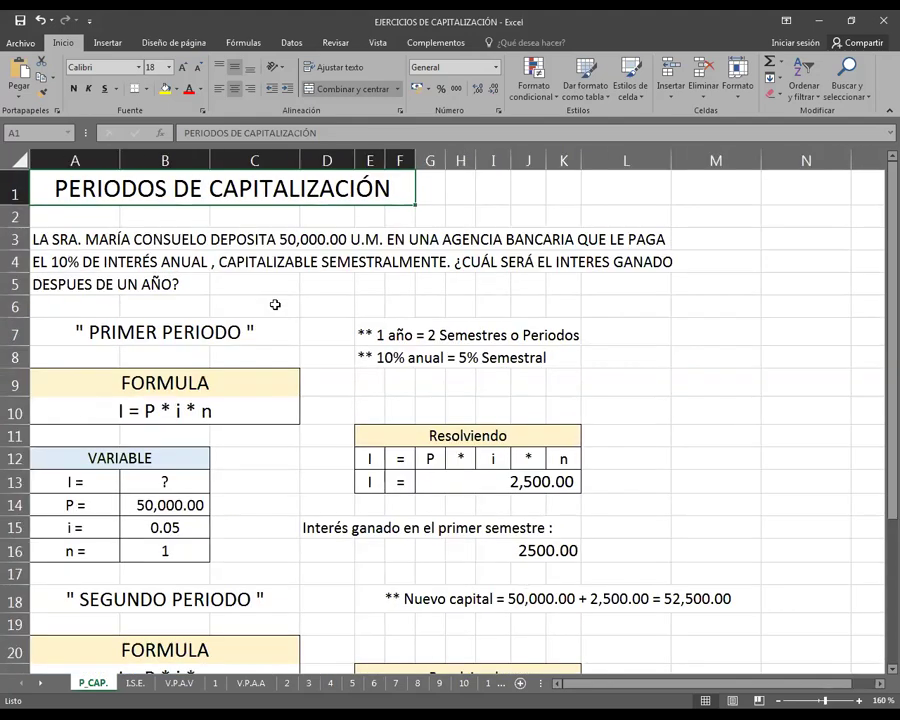
pyautogui.keyDown('ctrl'); pyautogui.scroll(1, 275, 304); pyautogui.keyUp('ctrl')
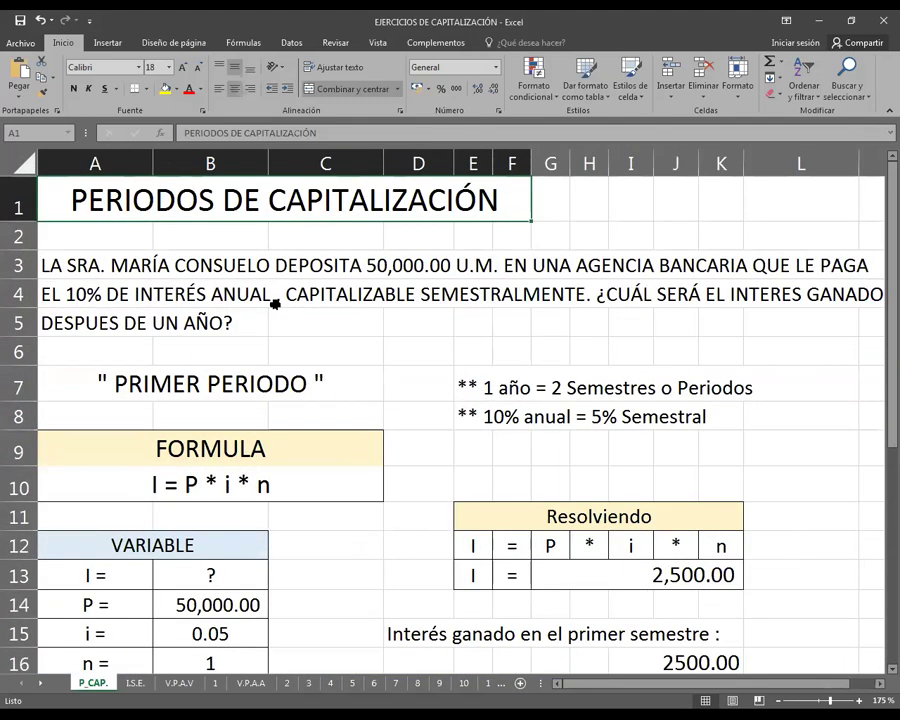
pyautogui.keyDown('ctrl'); pyautogui.scroll(2, 275, 304); pyautogui.keyUp('ctrl')
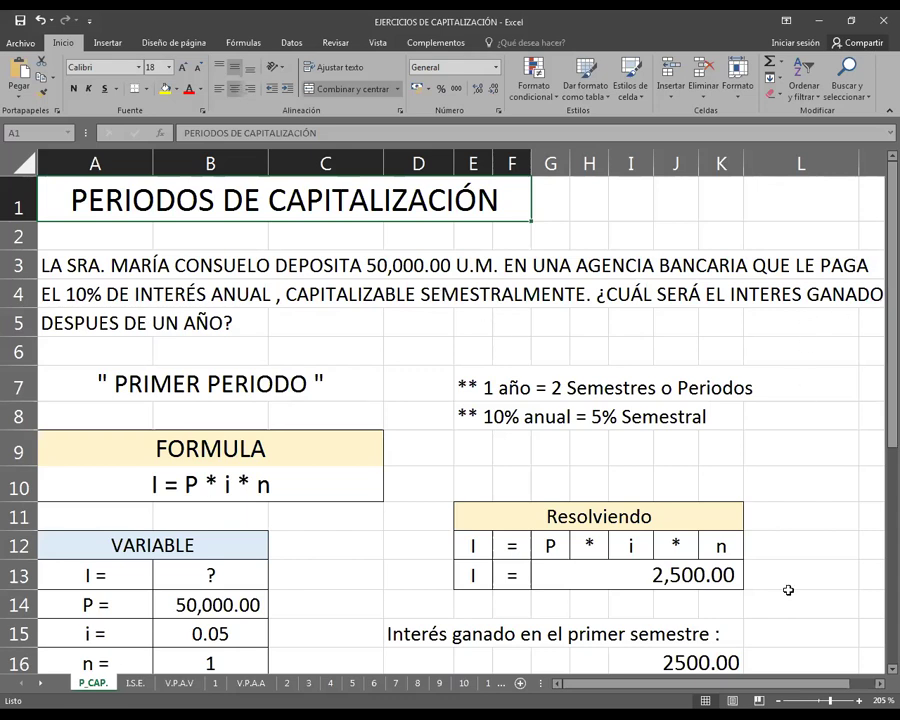
pyautogui.scroll(-1, 707, 318)
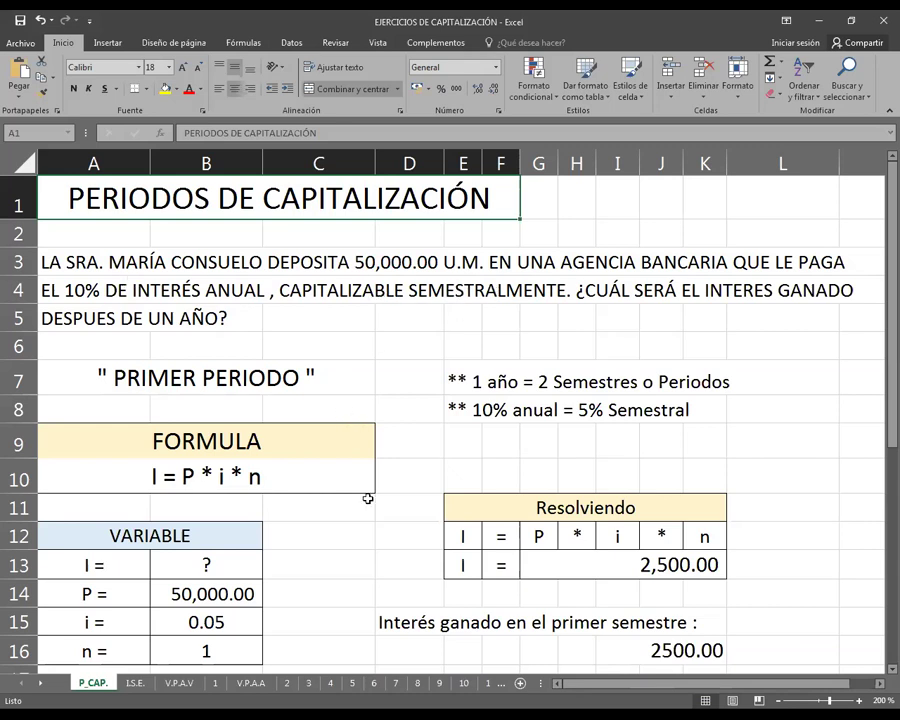
pyautogui.scroll(-1, 368, 498)
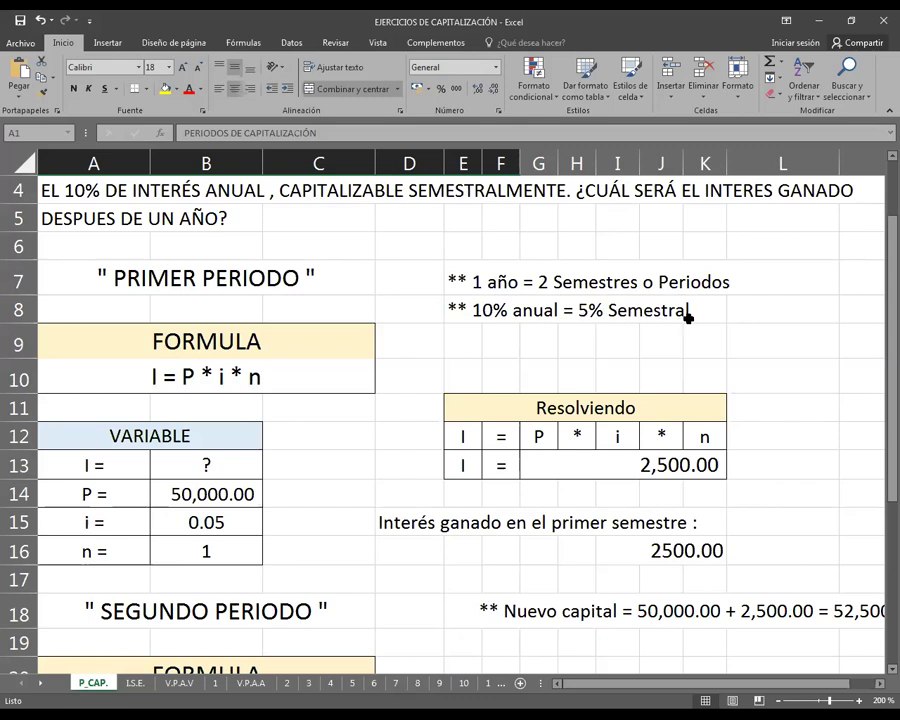
pyautogui.click(232, 468)
pyautogui.click(228, 494)
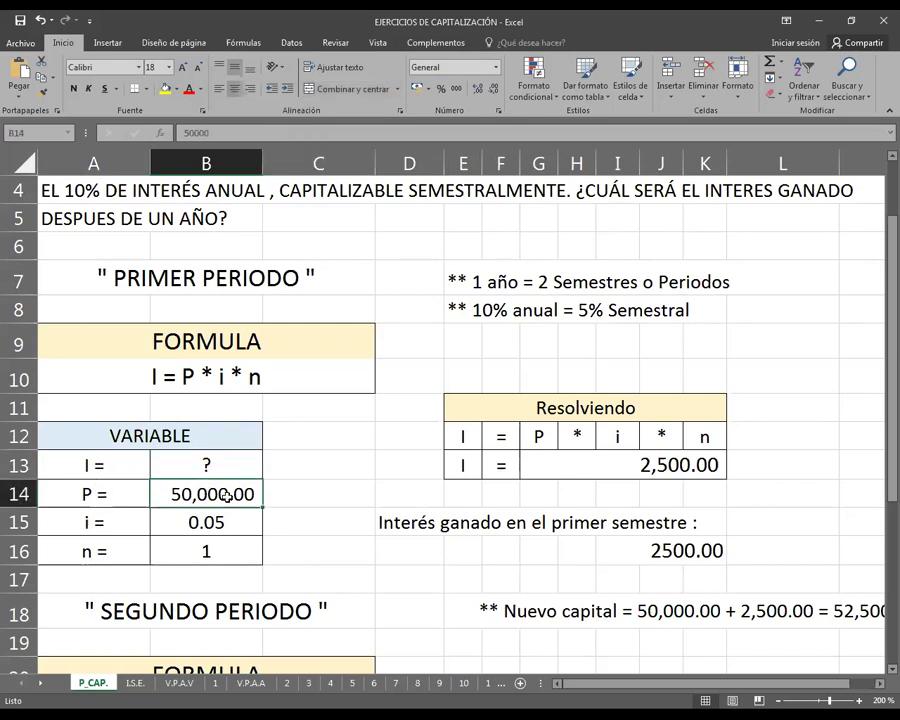
pyautogui.click(236, 522)
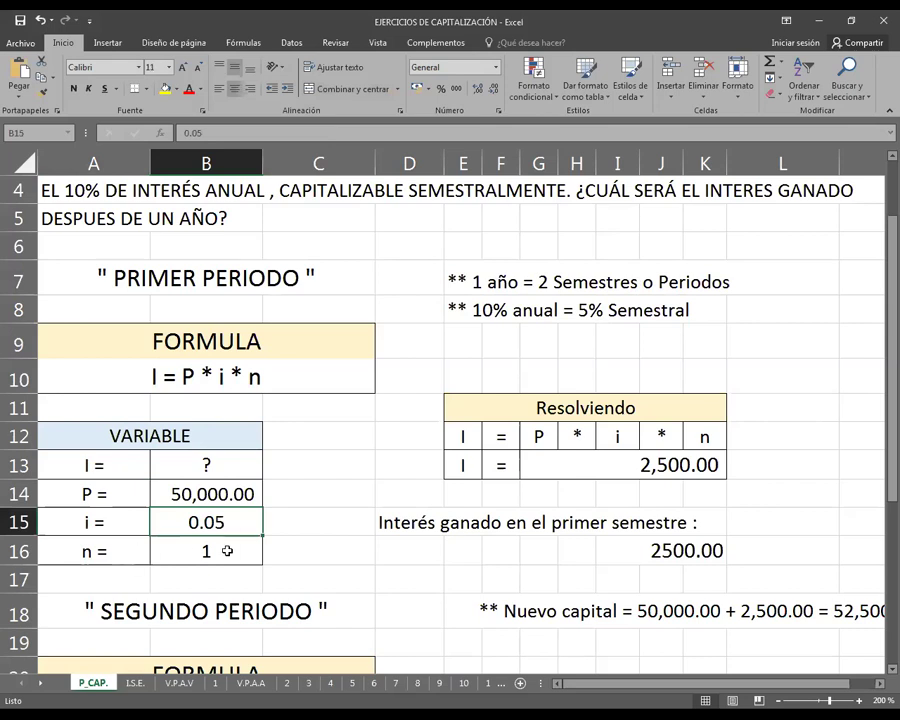
pyautogui.click(228, 551)
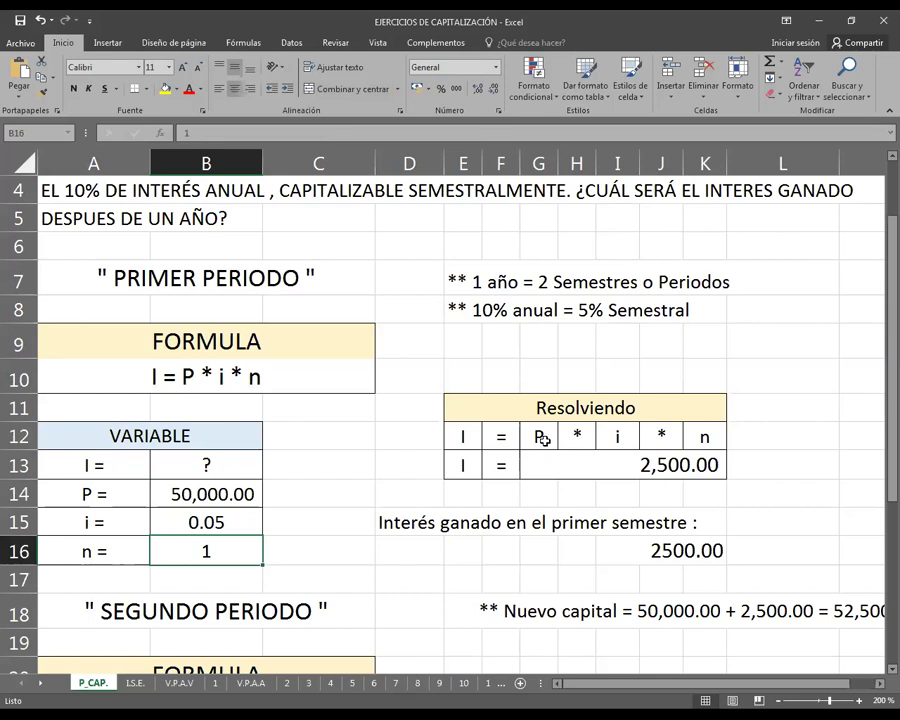
# - Inspect the formula that calculates the first period's interest in G13 and leave it as is
pyautogui.doubleClick(699, 466)
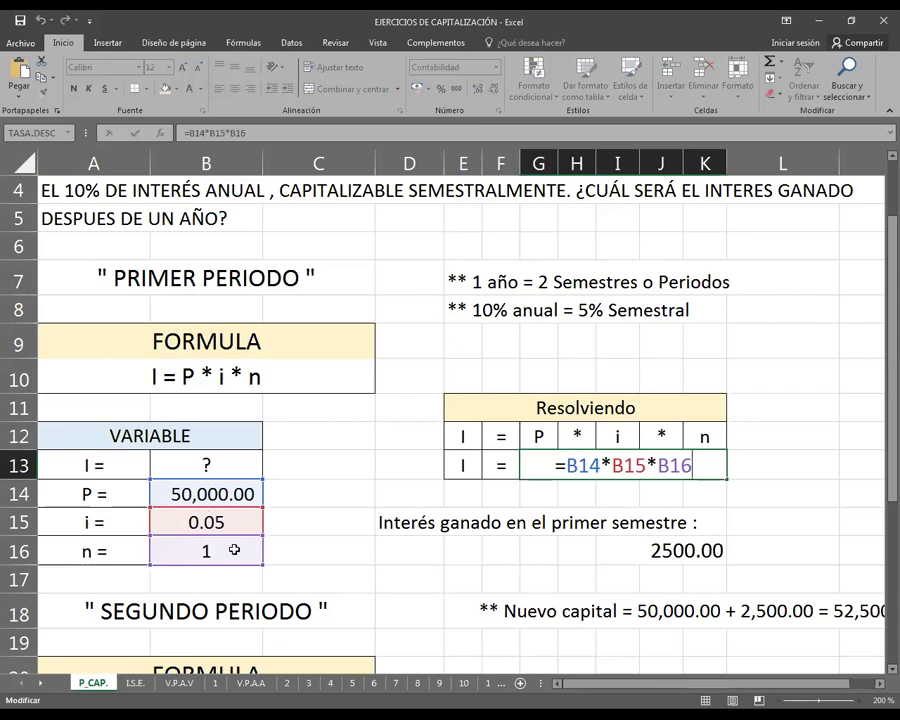
pyautogui.press('Return')
pyautogui.click(707, 462)
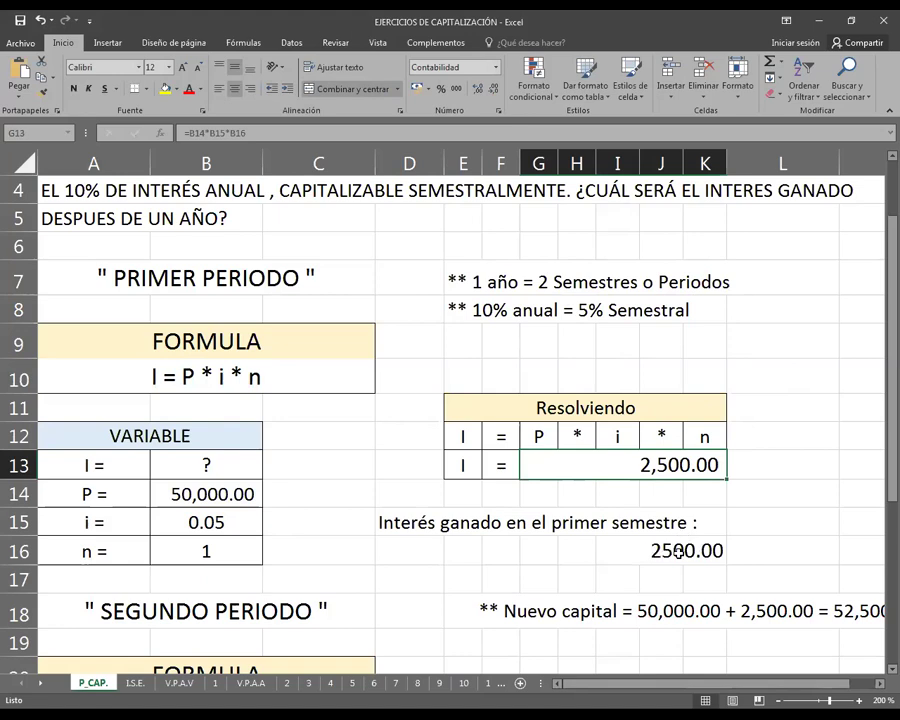
# - Compare the first period's capital in B14 with the second period's capital and rate in B25 and B26
pyautogui.scroll(-4, 680, 551)
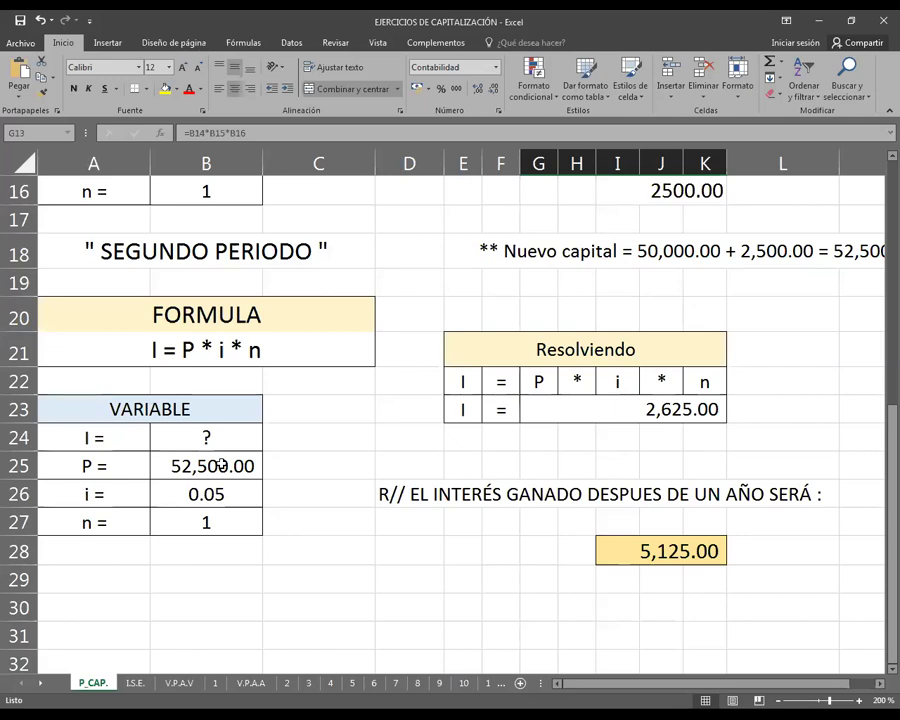
pyautogui.scroll(4, 299, 468)
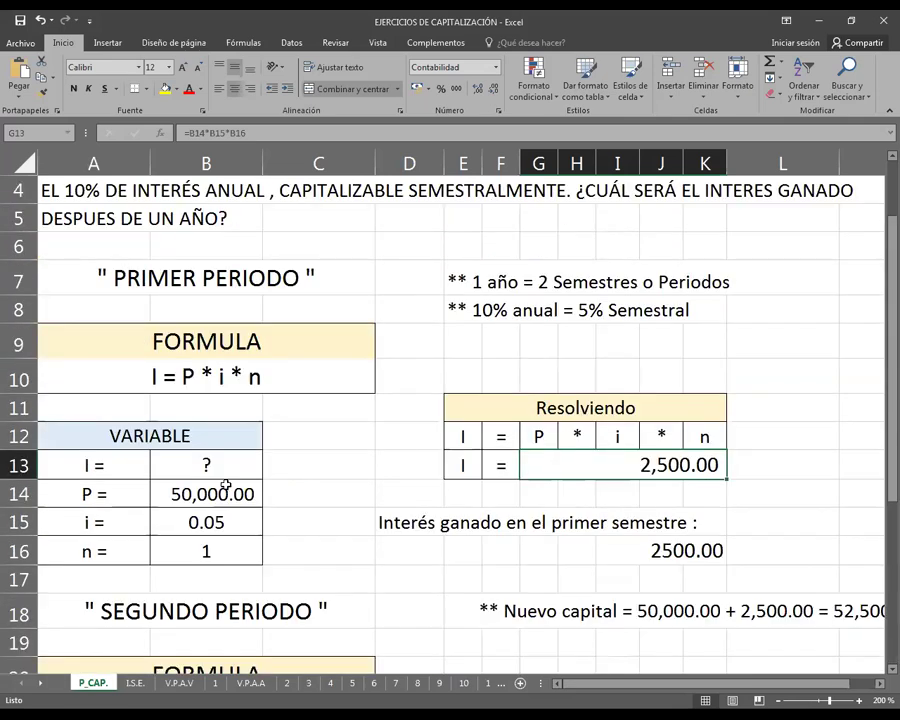
pyautogui.click(198, 494)
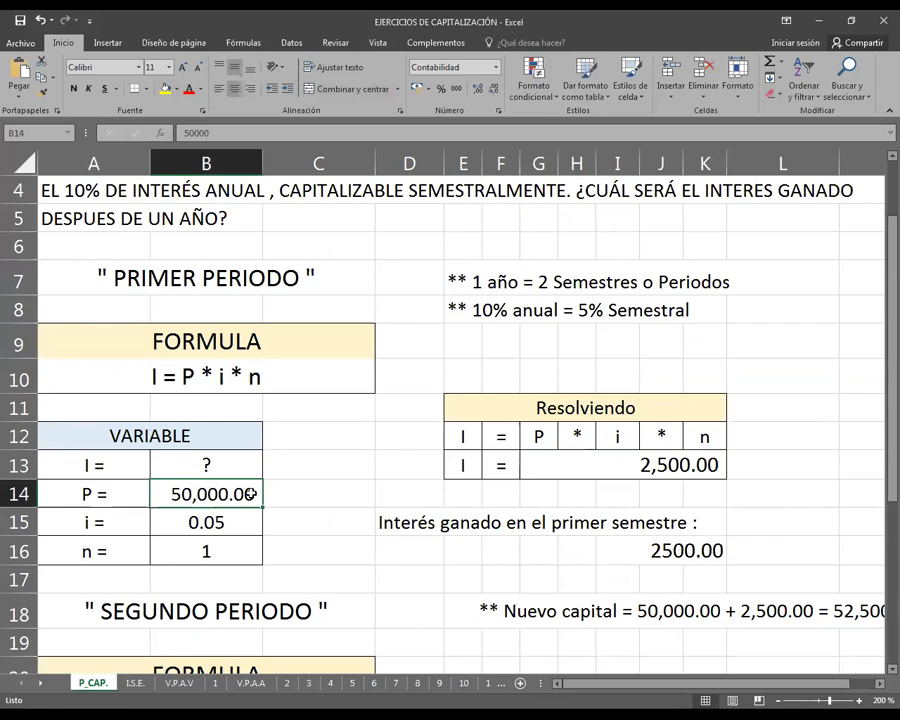
pyautogui.scroll(-4, 250, 494)
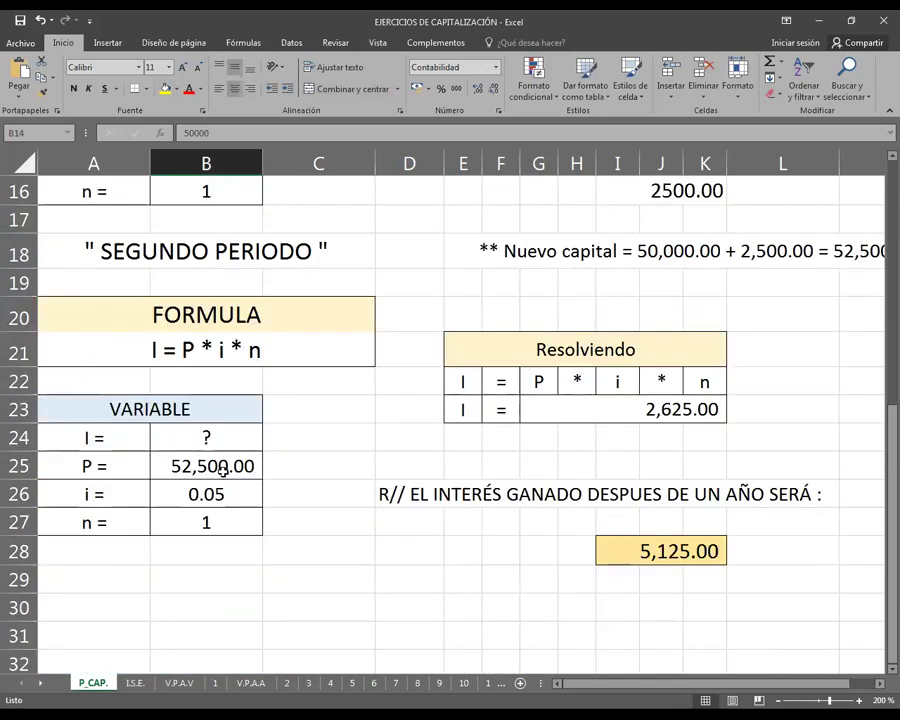
pyautogui.click(222, 470)
pyautogui.doubleClick(228, 468)
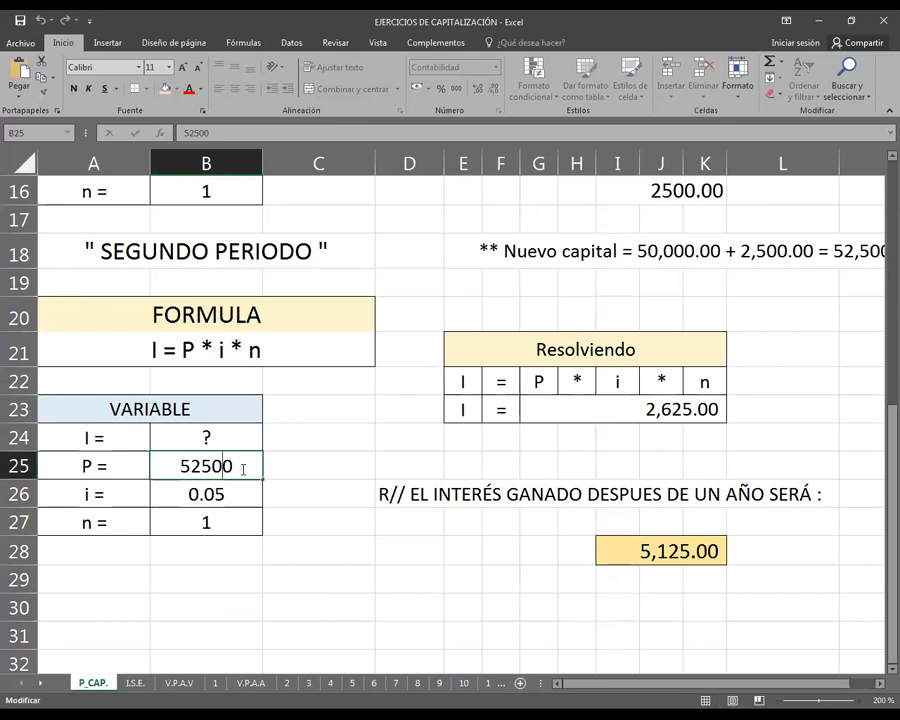
pyautogui.press('Left')
pyautogui.hotkey('ctrl', 'Return')
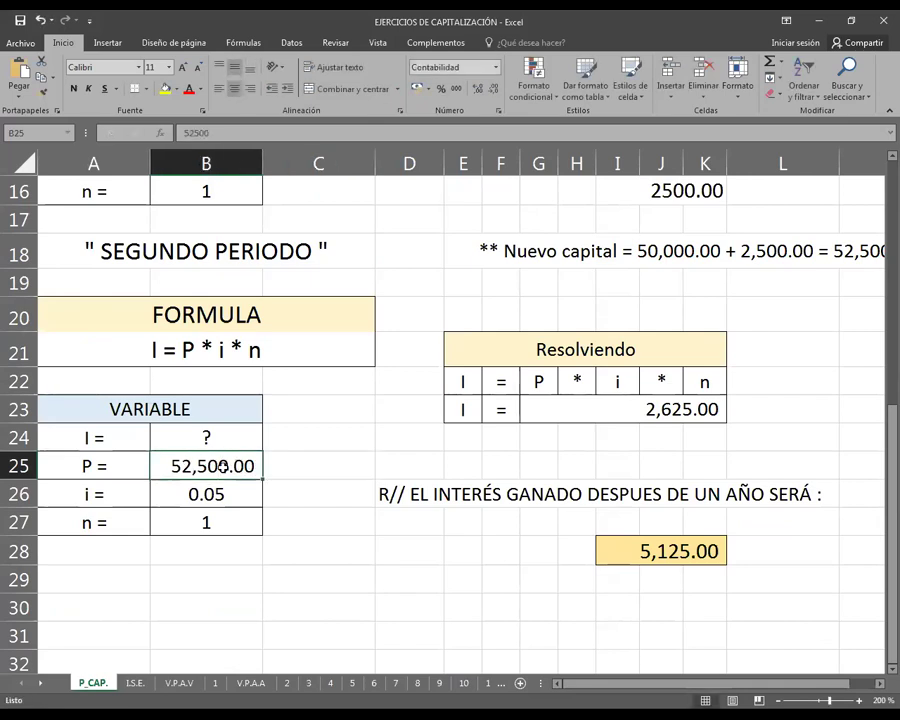
pyautogui.click(227, 492)
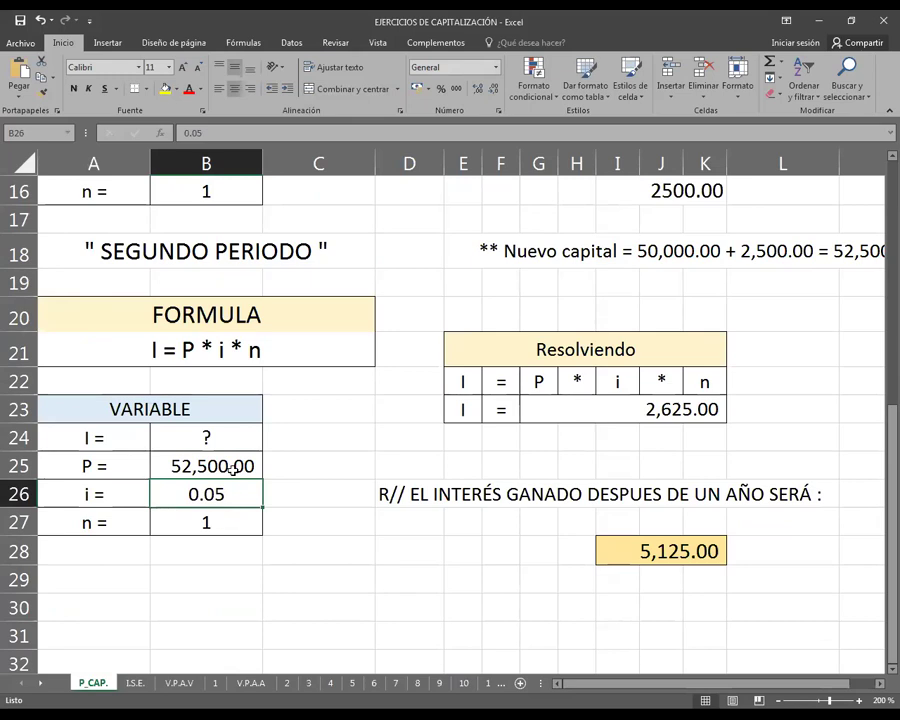
pyautogui.click(233, 467)
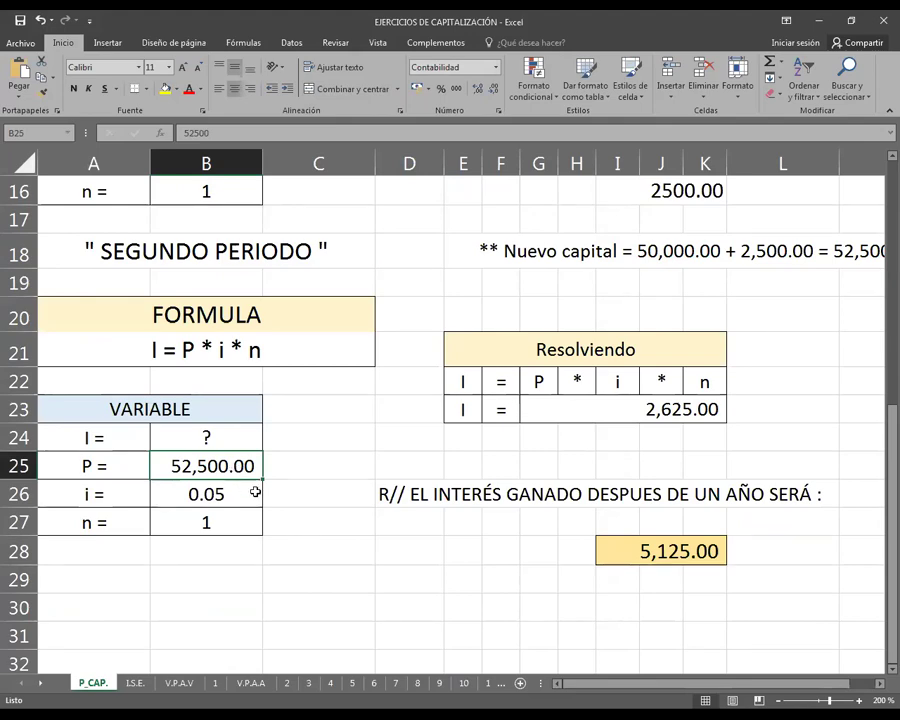
# - Review the problem statement and the period and rate notes against the second period's new capital, variables and solution
pyautogui.scroll(4, 255, 490)
pyautogui.scroll(1, 256, 492)
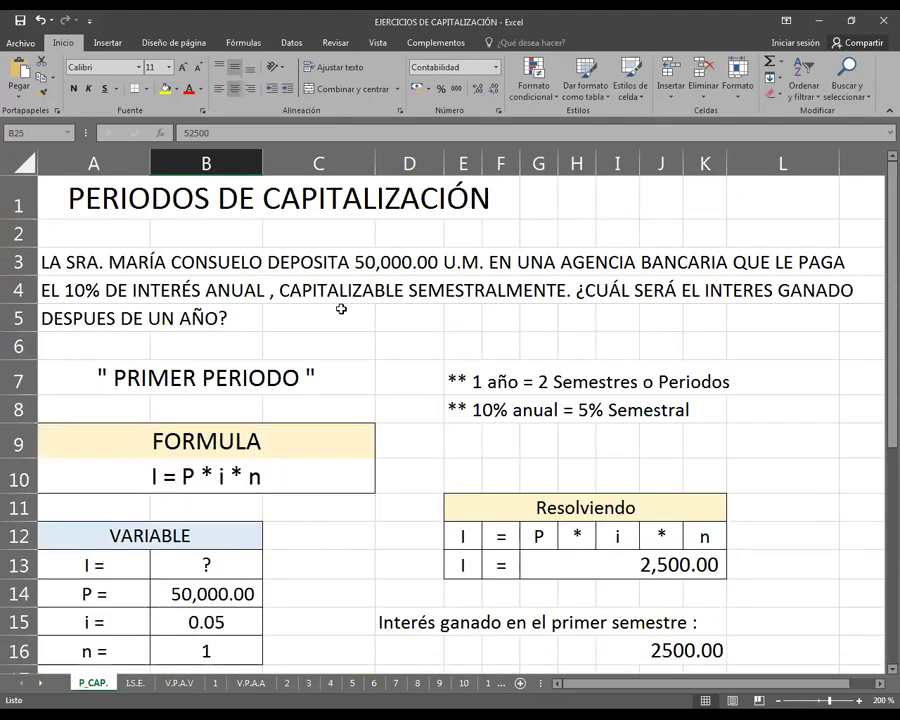
pyautogui.scroll(-4, 476, 412)
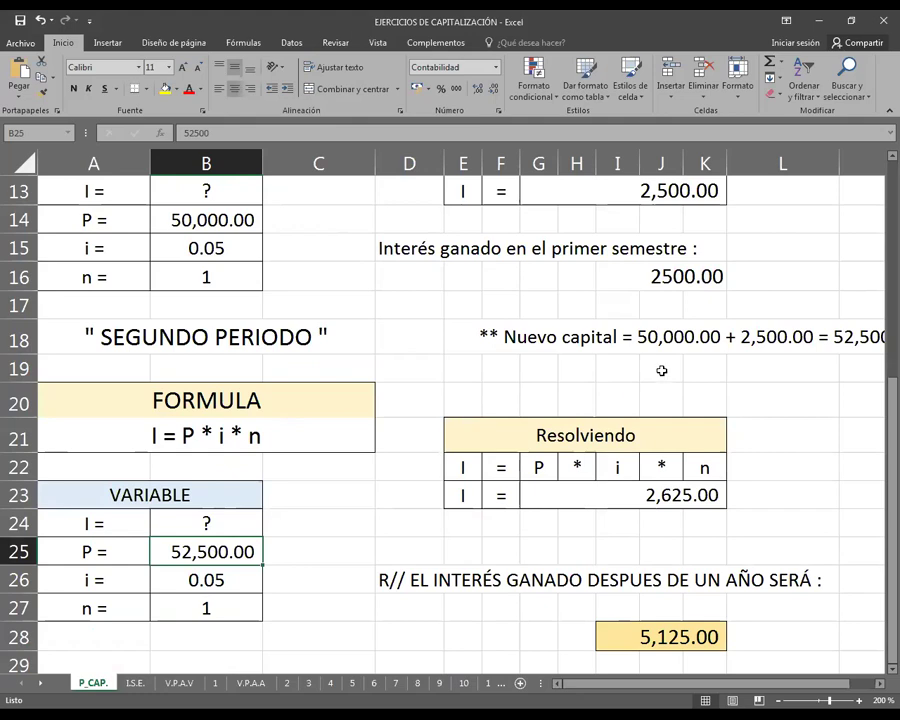
pyautogui.scroll(4, 661, 369)
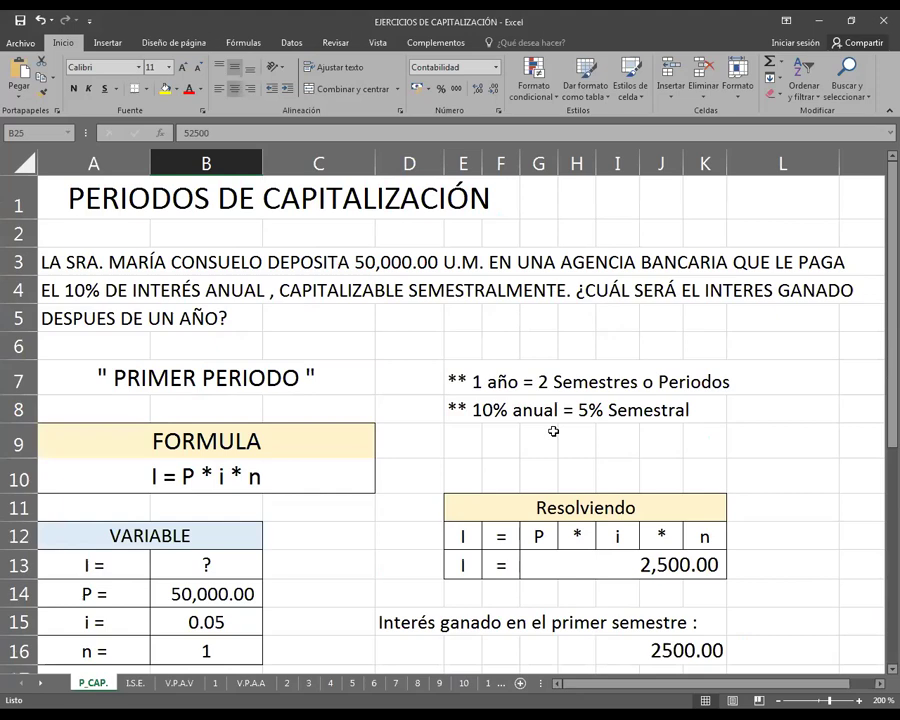
pyautogui.scroll(-6, 553, 431)
pyautogui.scroll(1, 228, 255)
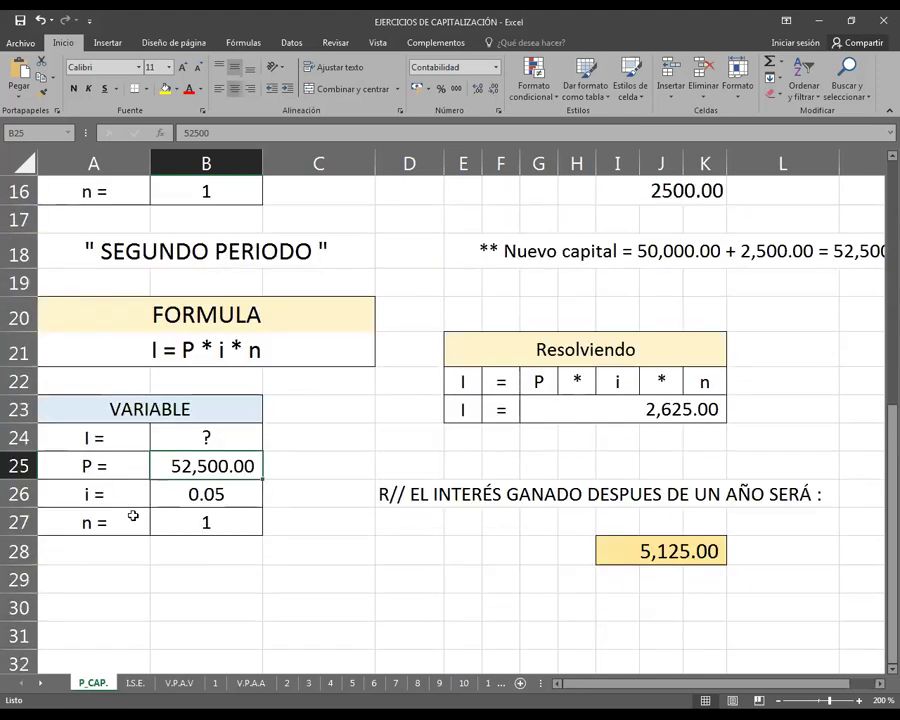
pyautogui.scroll(-1, 133, 515)
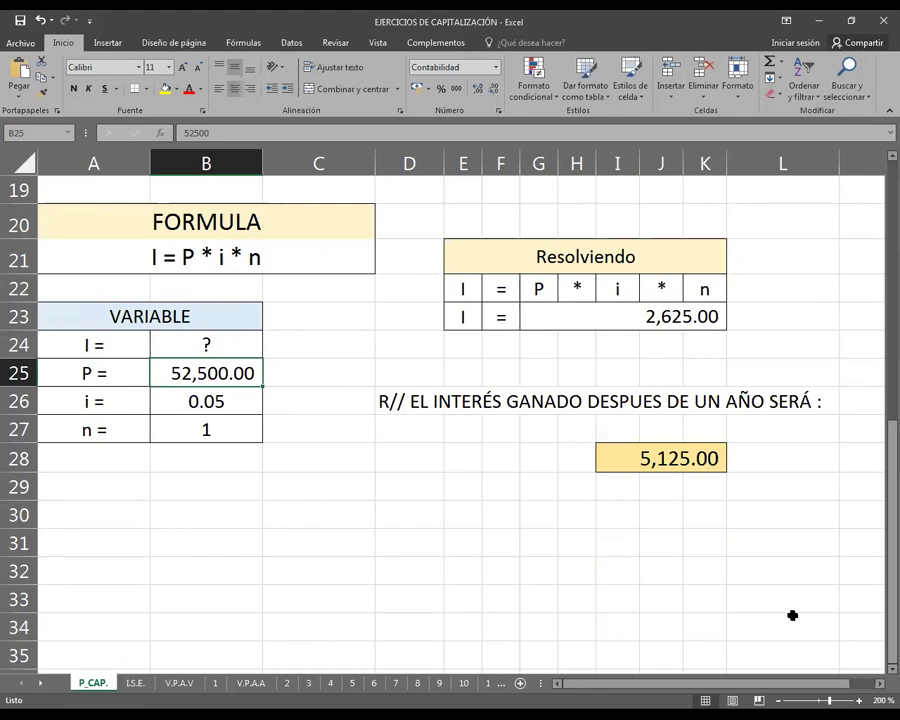
pyautogui.scroll(5, 252, 507)
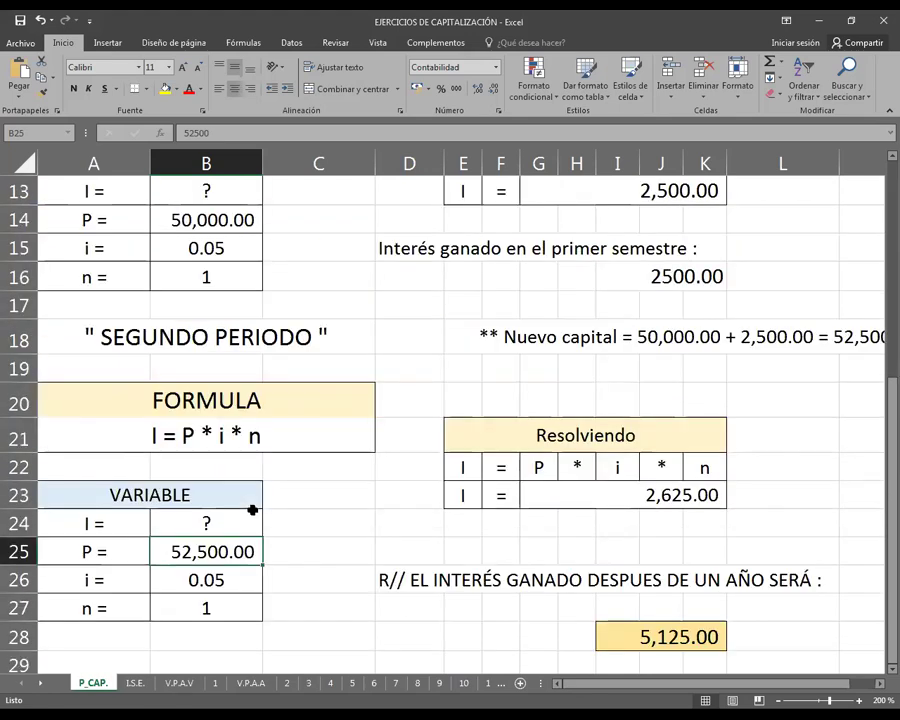
pyautogui.scroll(1, 252, 510)
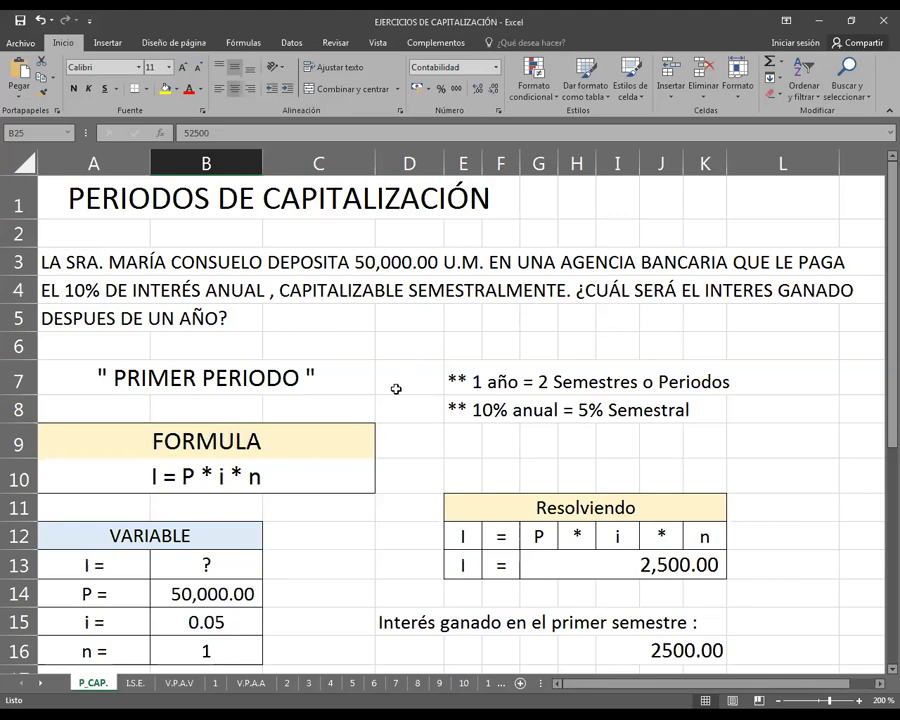
pyautogui.scroll(-4, 390, 406)
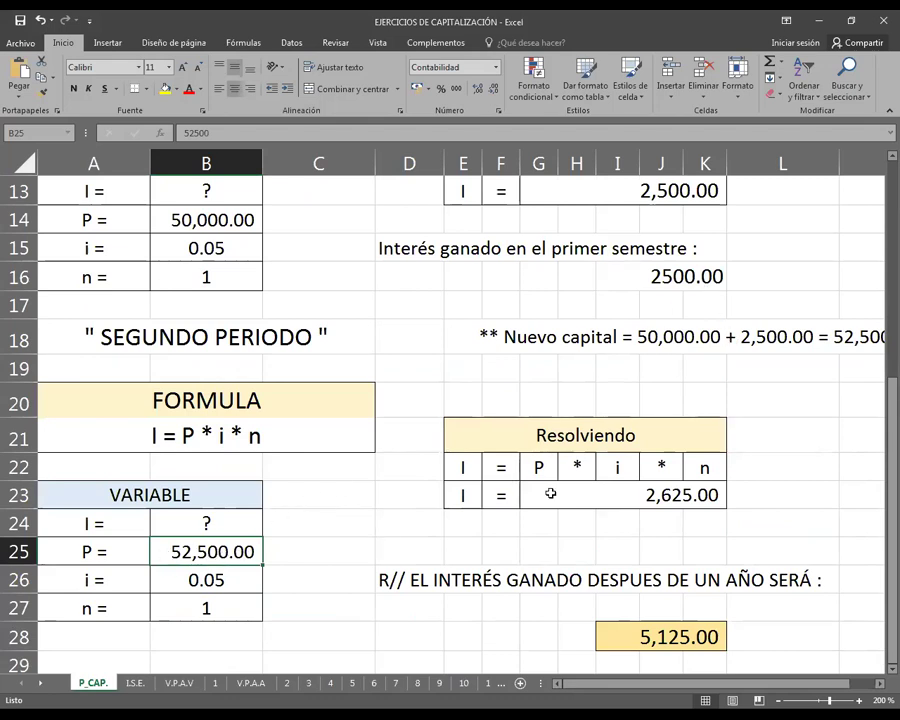
# - Inspect the second period's interest formula in G23 and compare its result with the first period's interest in G13
pyautogui.doubleClick(700, 495)
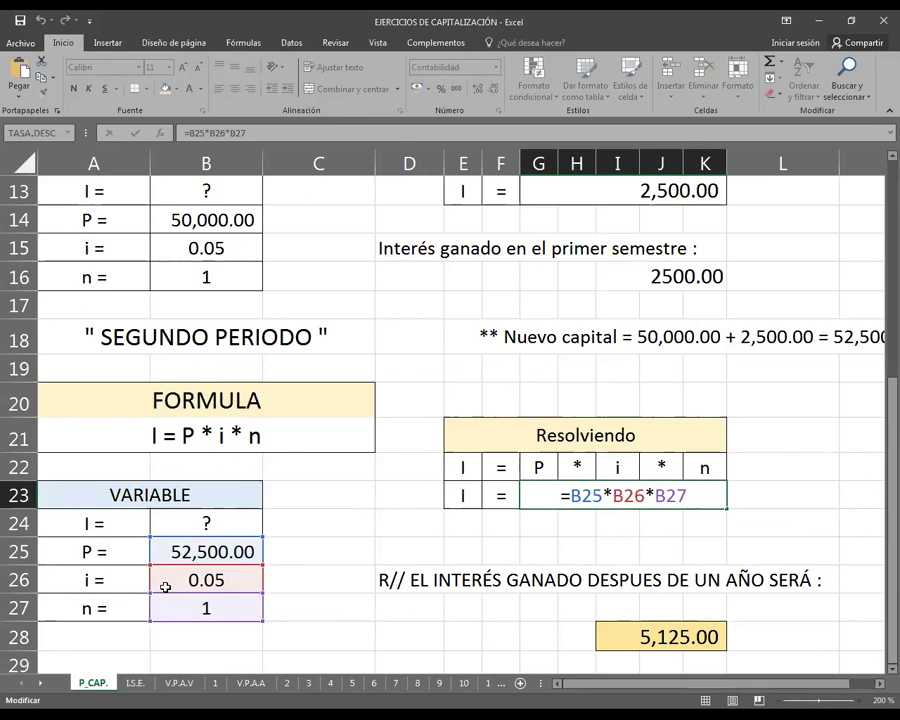
pyautogui.press('Return')
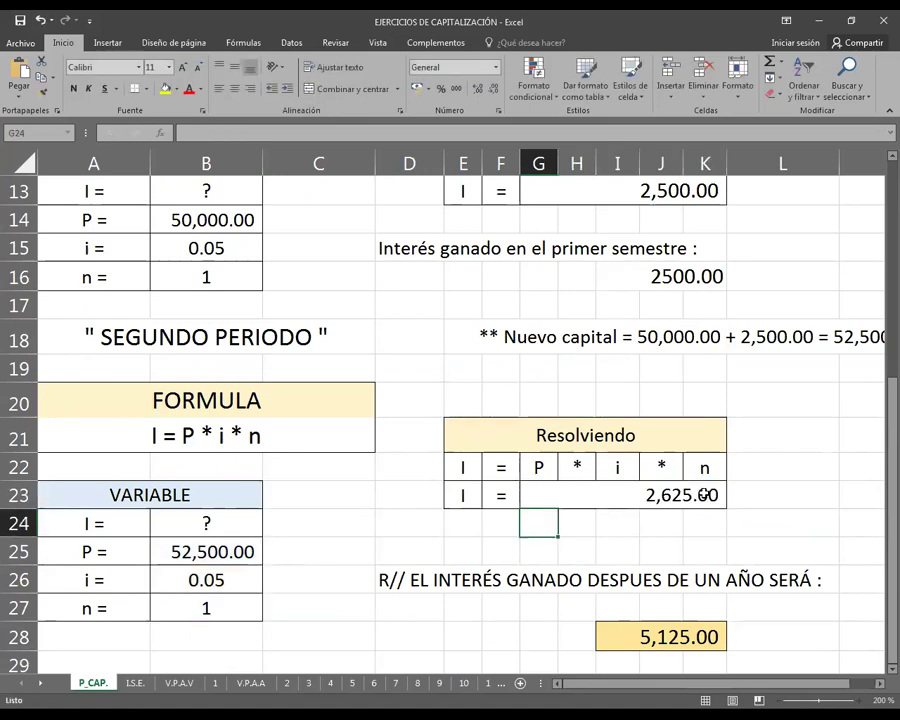
pyautogui.click(704, 492)
pyautogui.scroll(1, 712, 400)
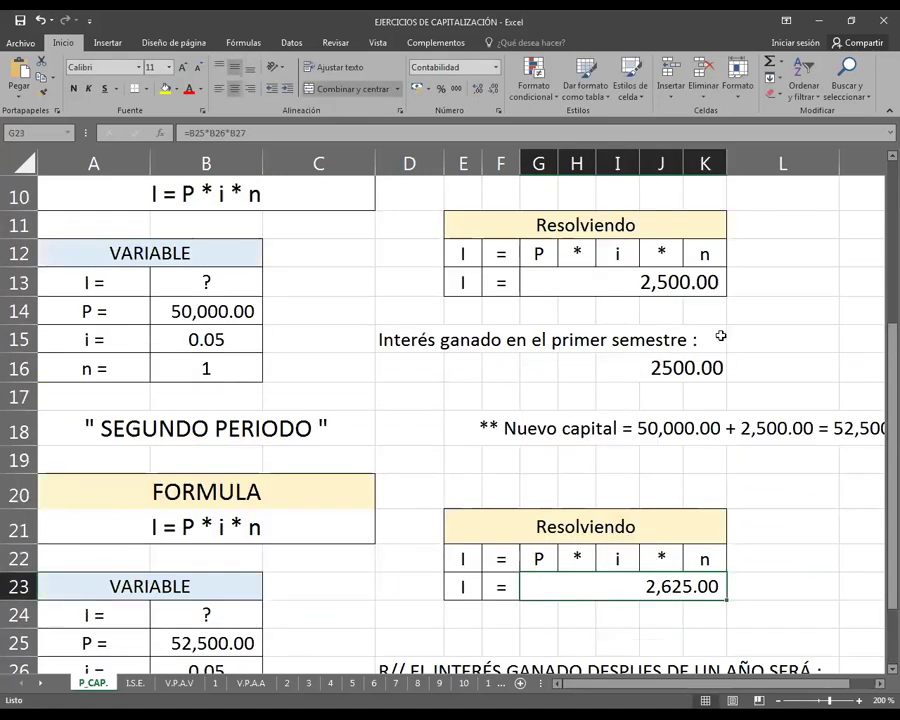
pyautogui.click(708, 285)
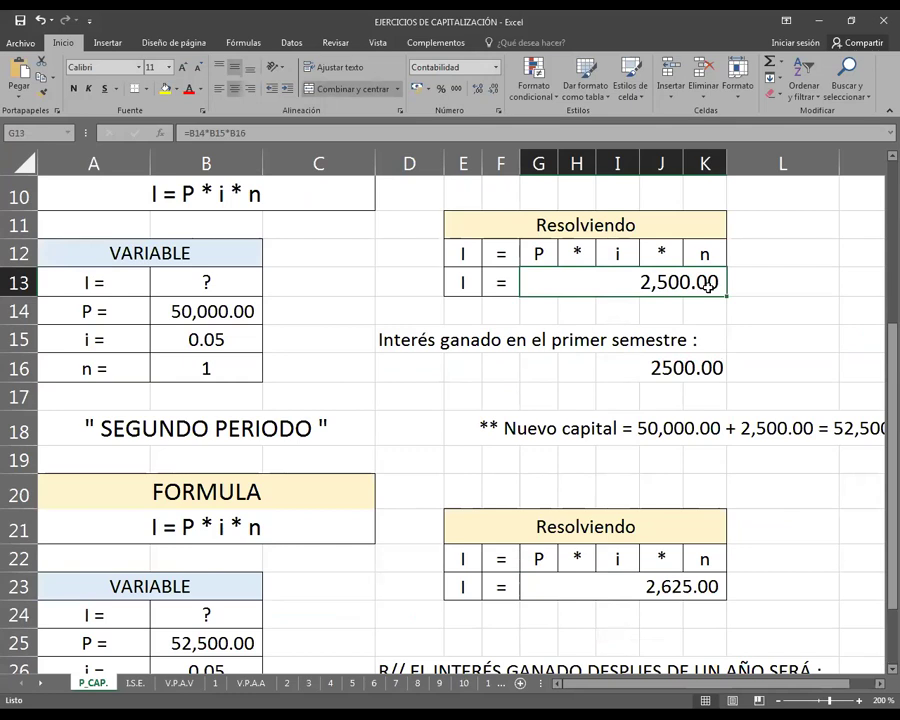
pyautogui.click(693, 578)
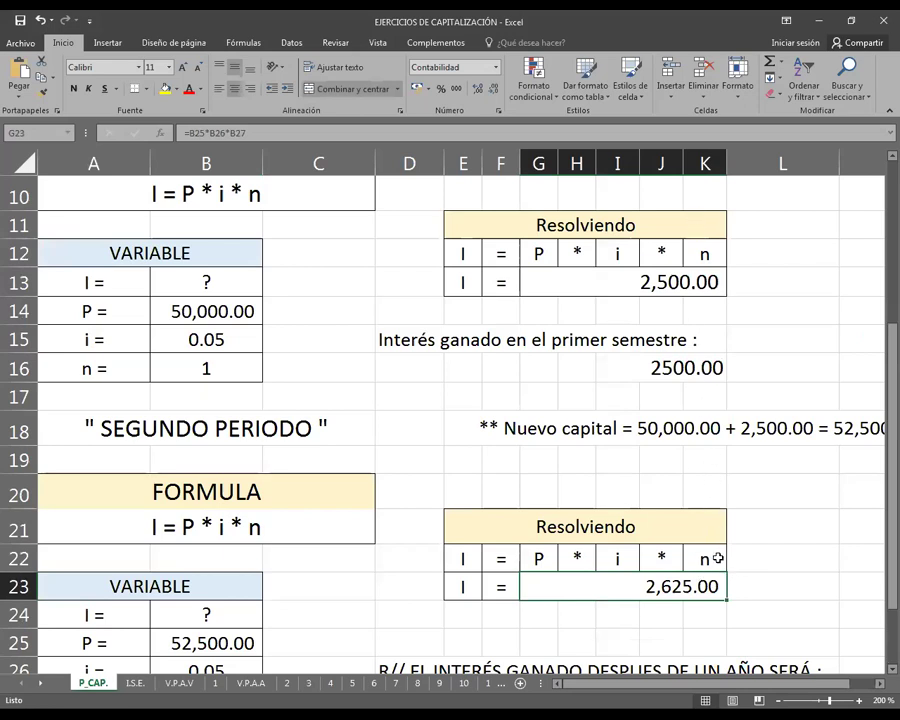
# - Inspect the formula in I28 that adds both periods' interest for the total earned after one year
pyautogui.scroll(-2, 714, 558)
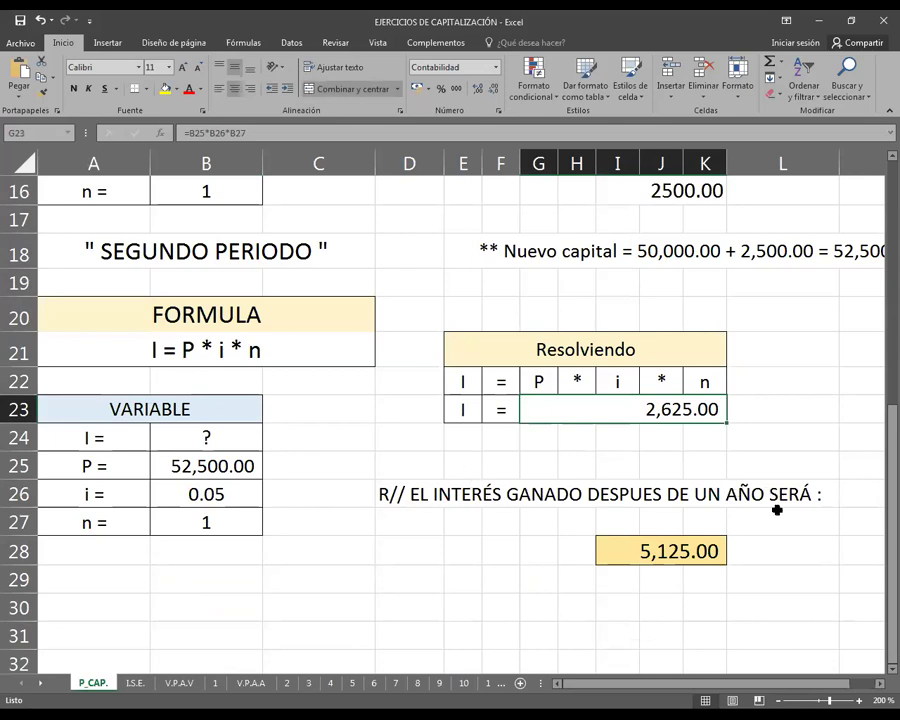
pyautogui.doubleClick(683, 551)
pyautogui.scroll(1, 699, 410)
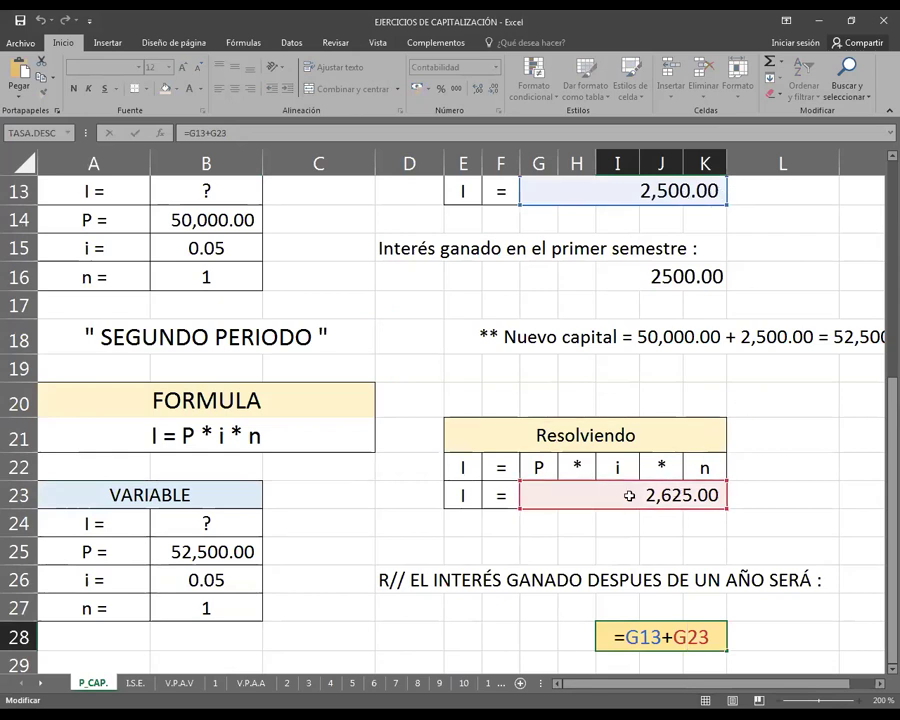
pyautogui.scroll(-2, 727, 492)
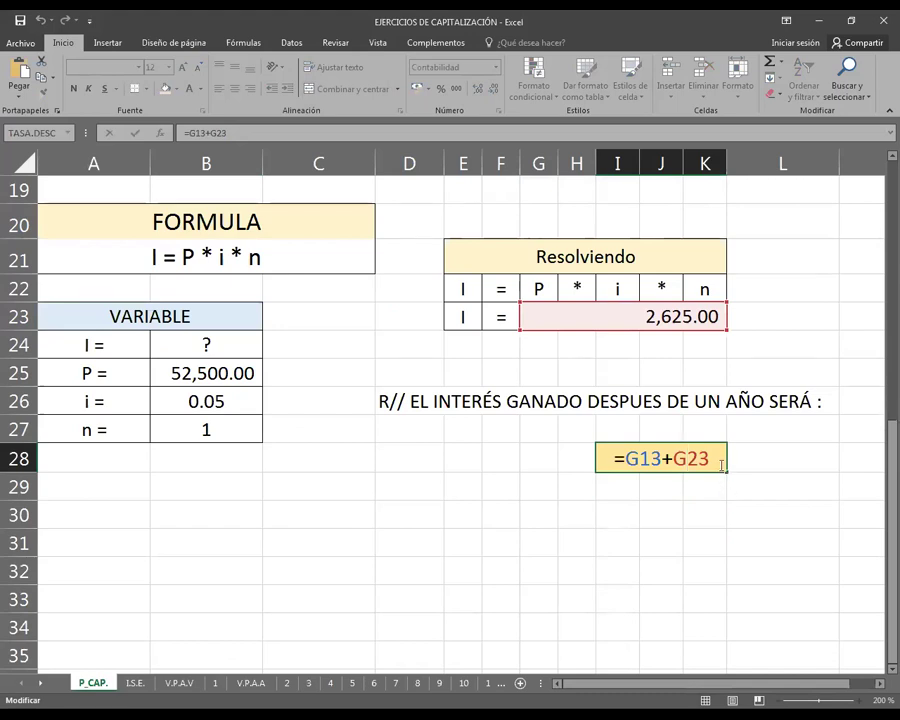
pyautogui.press('Return')
pyautogui.click(706, 457)
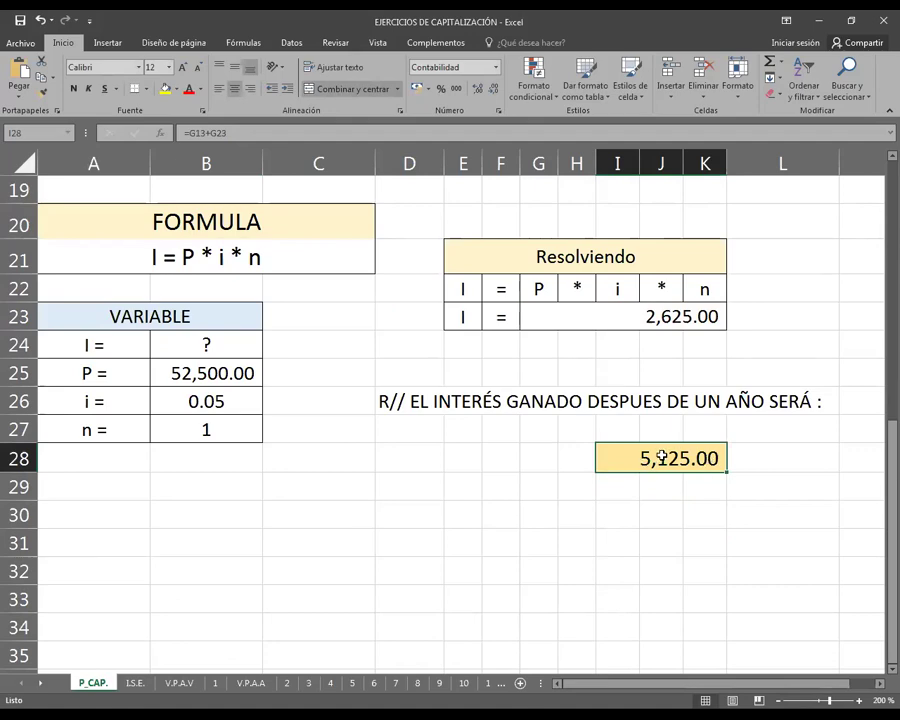
# - Open the I.S.E. sheet and read the exact simple interest problem about the 70-day loan
pyautogui.scroll(6, 662, 472)
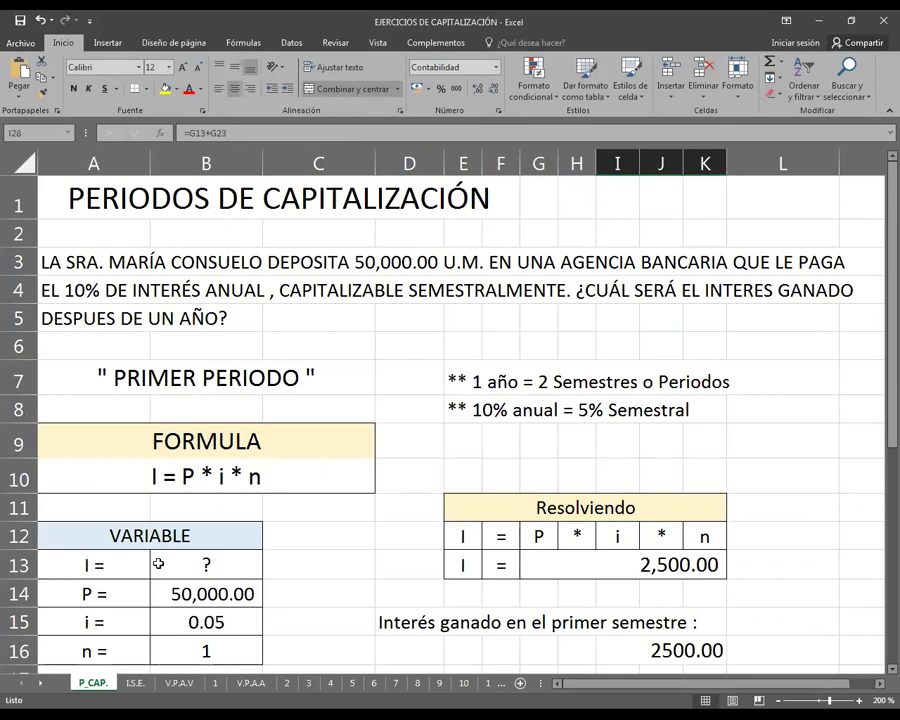
pyautogui.click(134, 683)
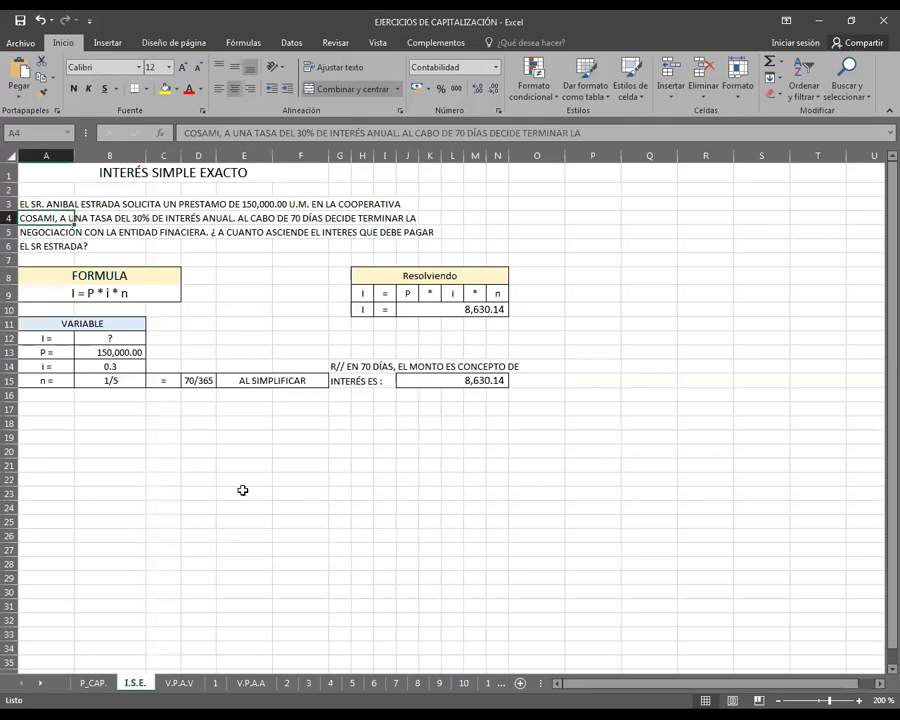
pyautogui.click(880, 700)
pyautogui.click(880, 700)
pyautogui.click(880, 700)
pyautogui.click(880, 700)
pyautogui.click(880, 700)
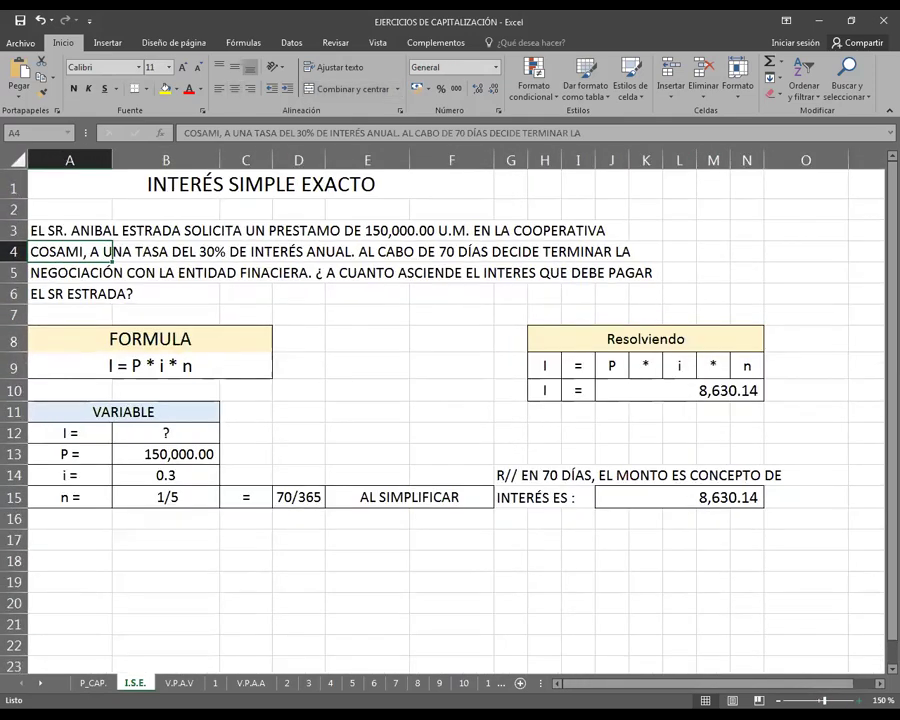
pyautogui.click(880, 700)
pyautogui.click(880, 700)
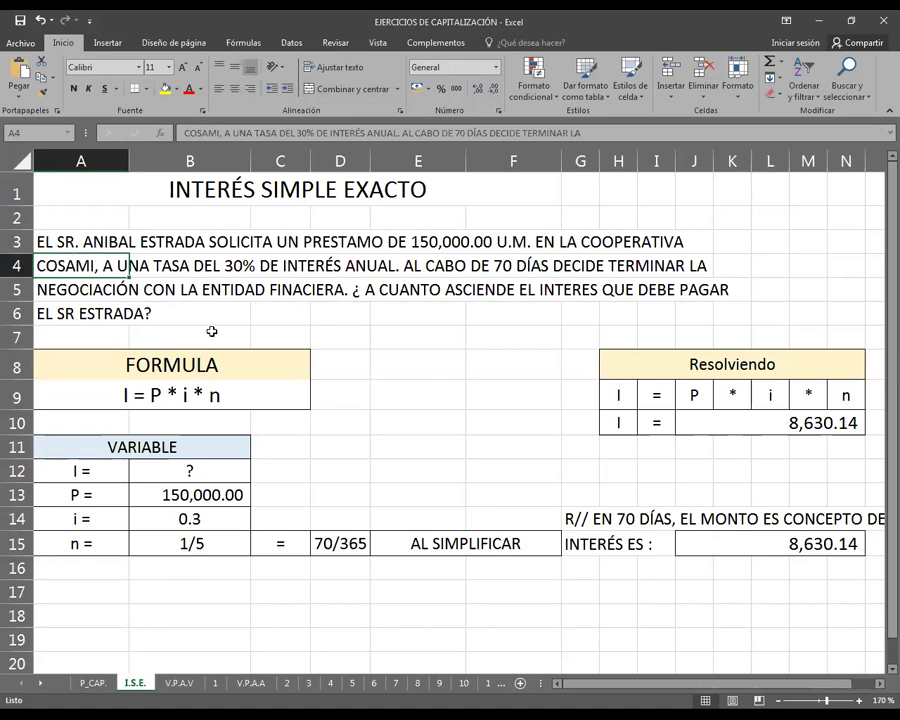
pyautogui.click(290, 335)
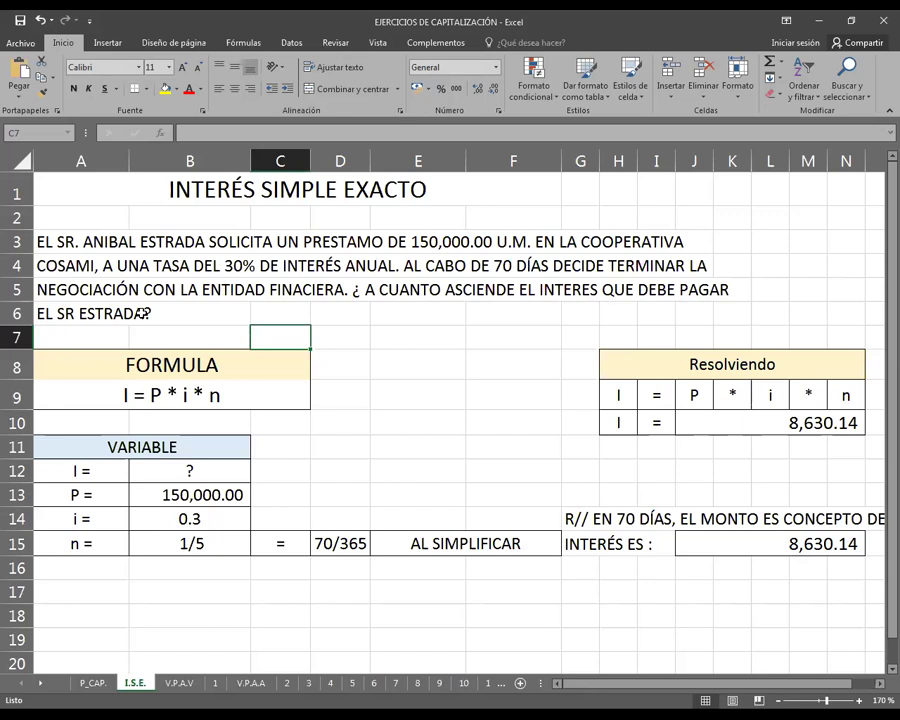
# - Check the capital, rate and time variables in B13, B14 and B15 against the loan problem
pyautogui.click(240, 492)
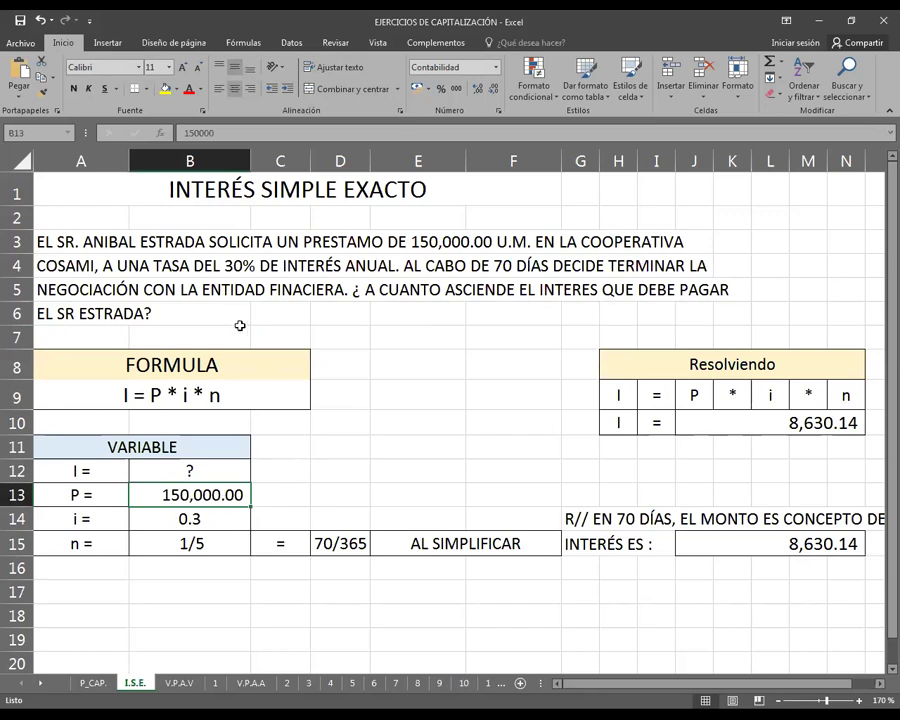
pyautogui.click(214, 518)
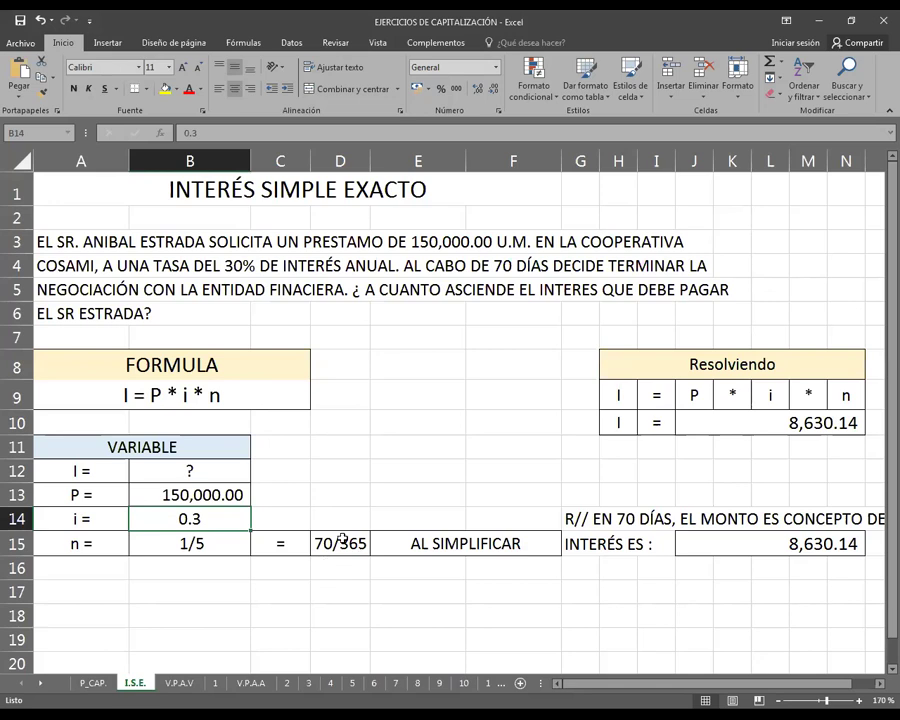
pyautogui.click(200, 543)
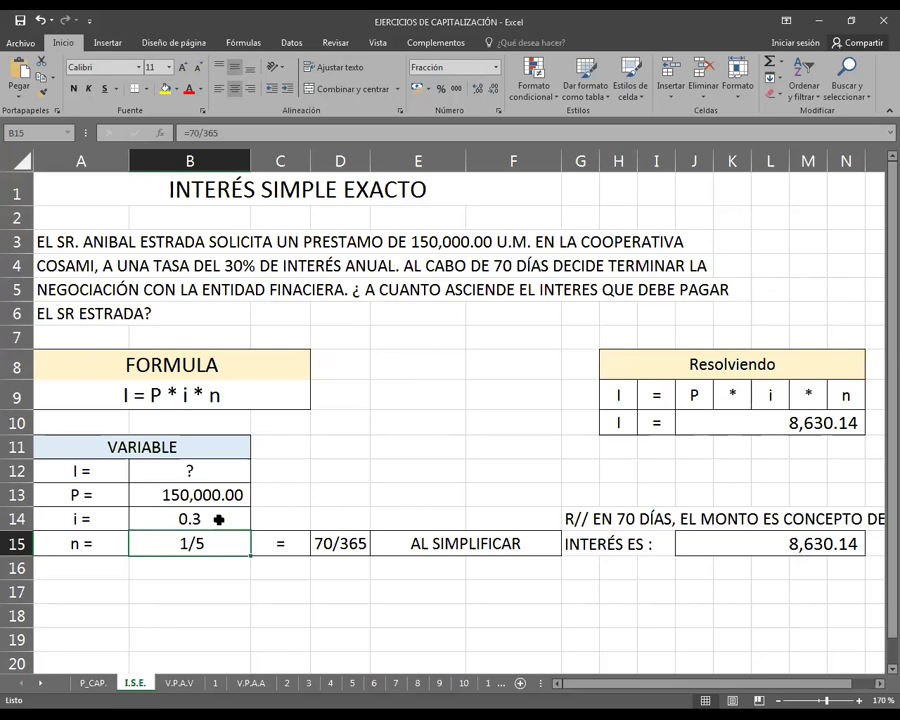
# - Inspect the interest formula in J10 and the answer cell J15 that refers to it
pyautogui.click(757, 425)
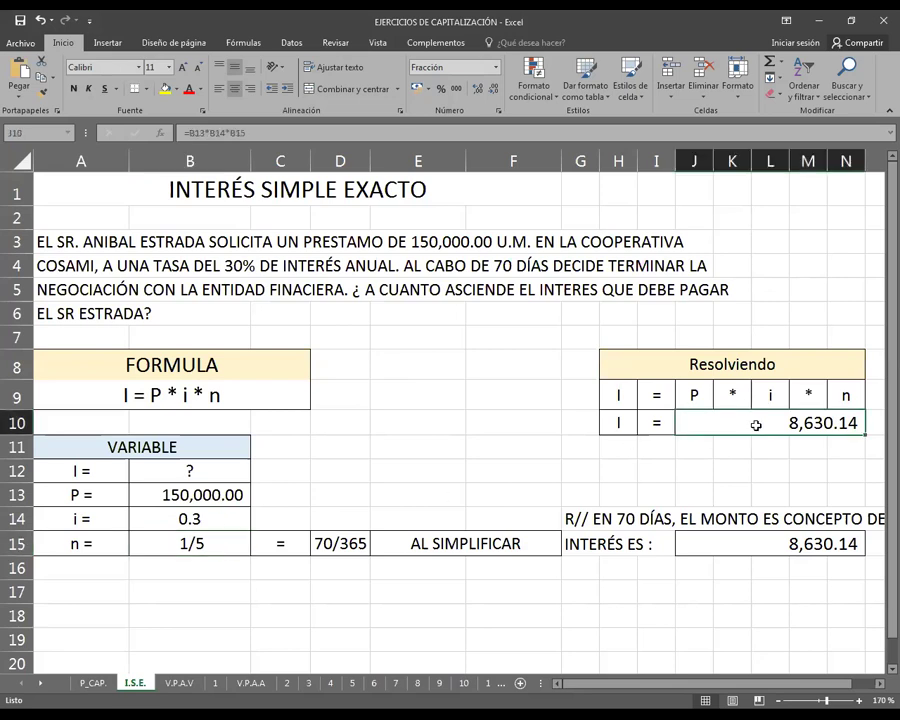
pyautogui.doubleClick(757, 425)
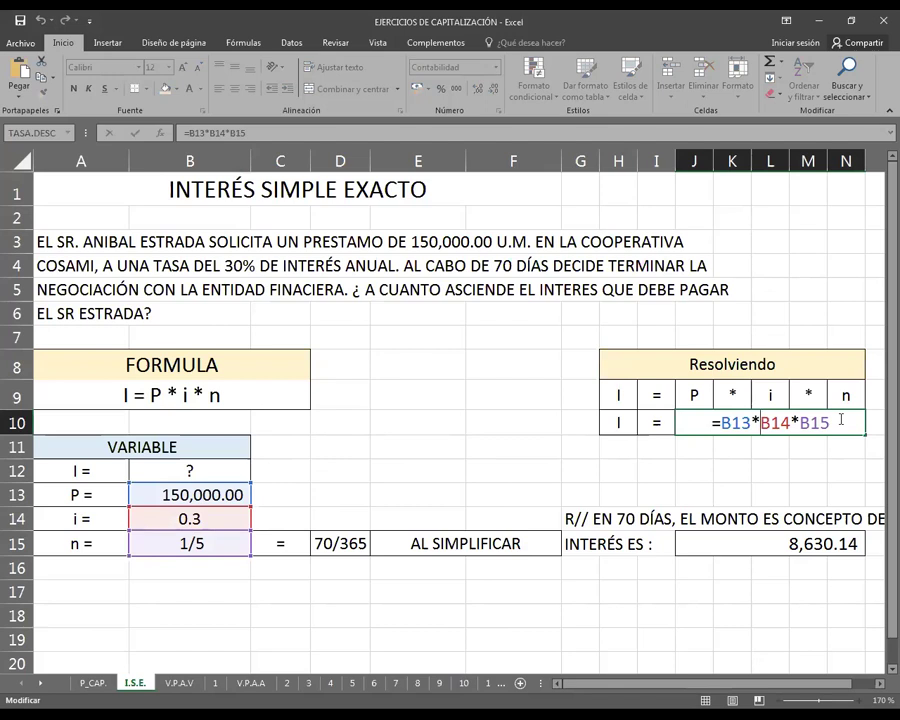
pyautogui.press('Return')
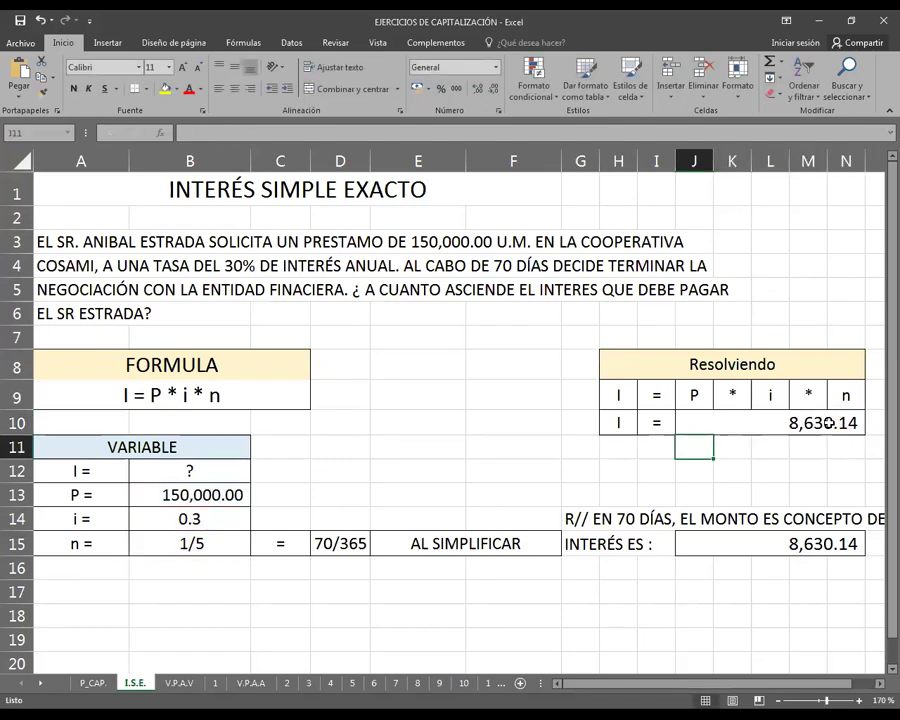
pyautogui.moveTo(678, 688); pyautogui.dragTo(642, 547)
pyautogui.click(642, 547)
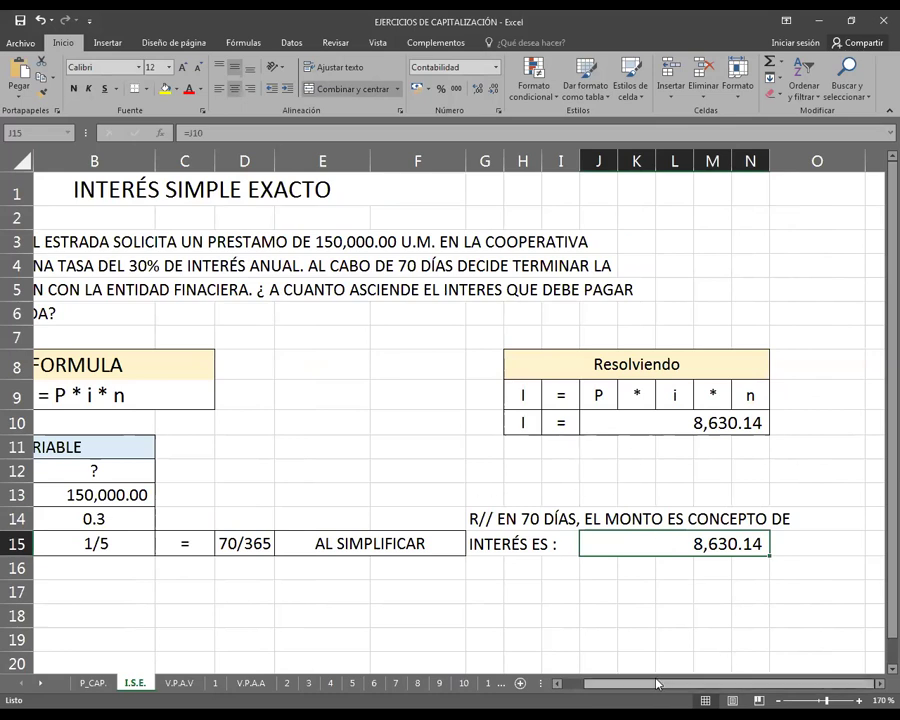
pyautogui.moveTo(588, 685); pyautogui.dragTo(566, 685)
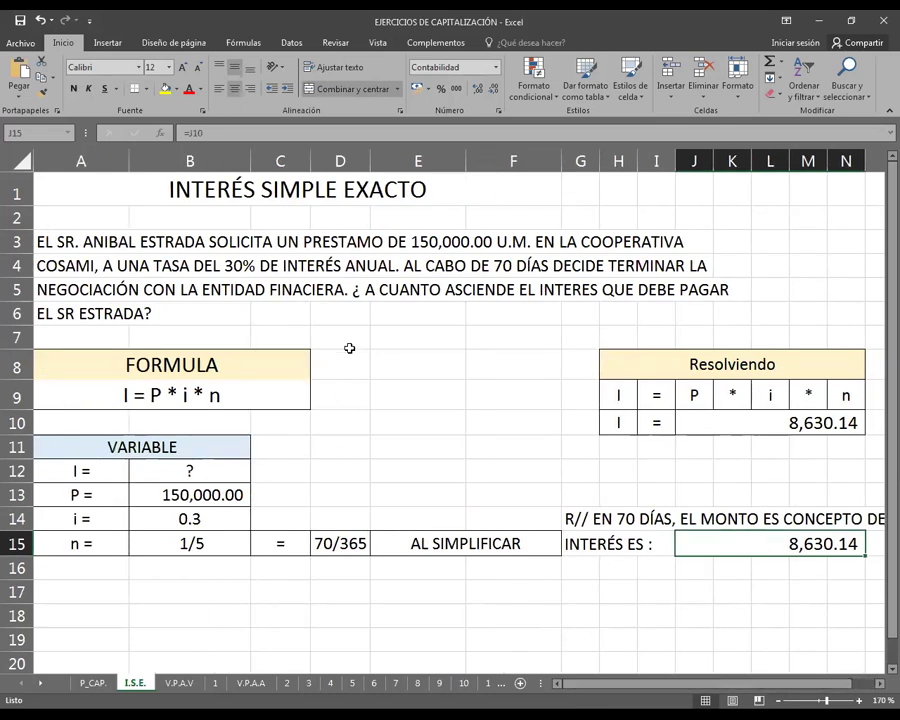
# - Review the ordinary annuity present value formula on the V.P.A.V sheet and open the first example on sheet 1
pyautogui.click(178, 684)
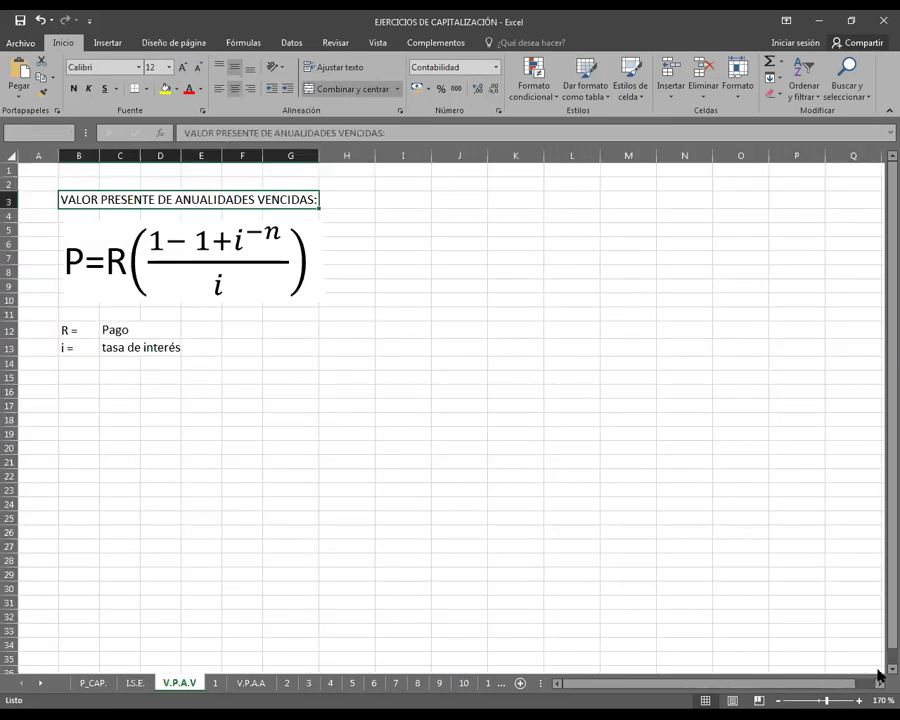
pyautogui.scroll(5, 513, 358)
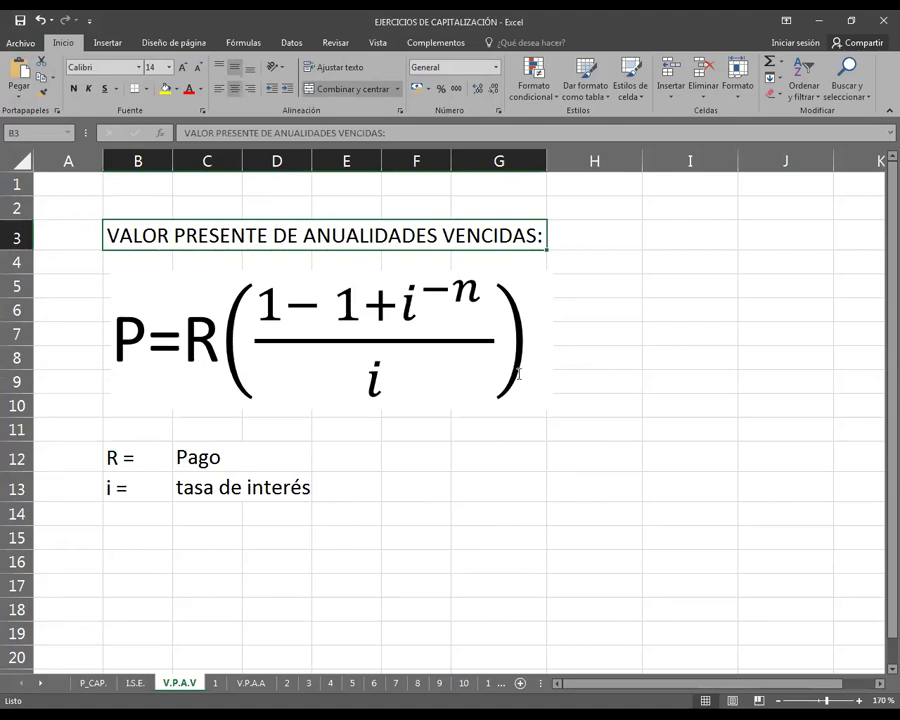
pyautogui.click(214, 684)
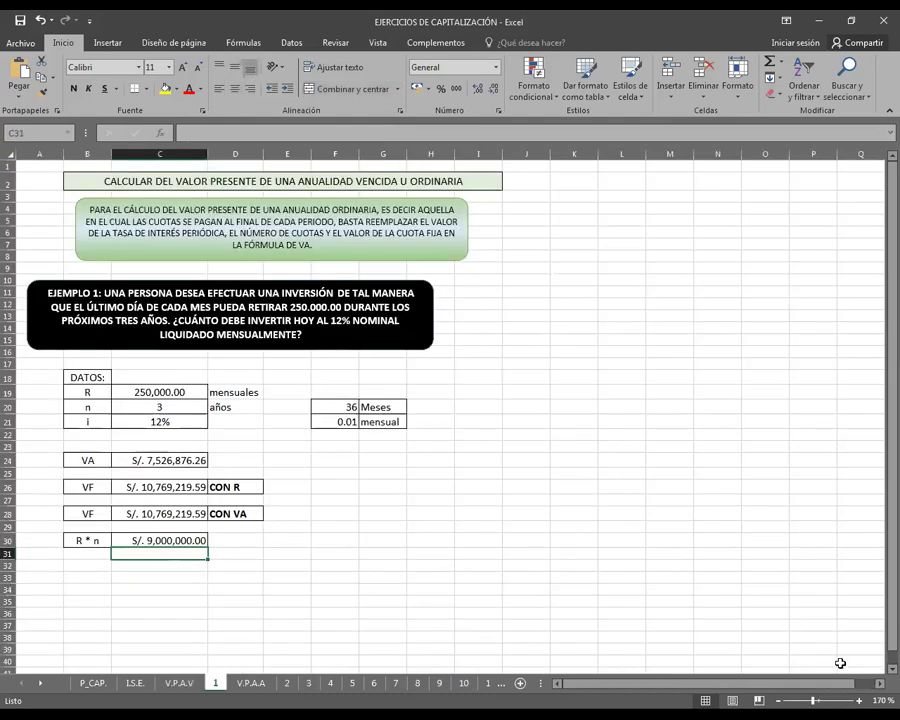
pyautogui.keyDown('ctrl'); pyautogui.scroll(5, 756, 415); pyautogui.keyUp('ctrl')
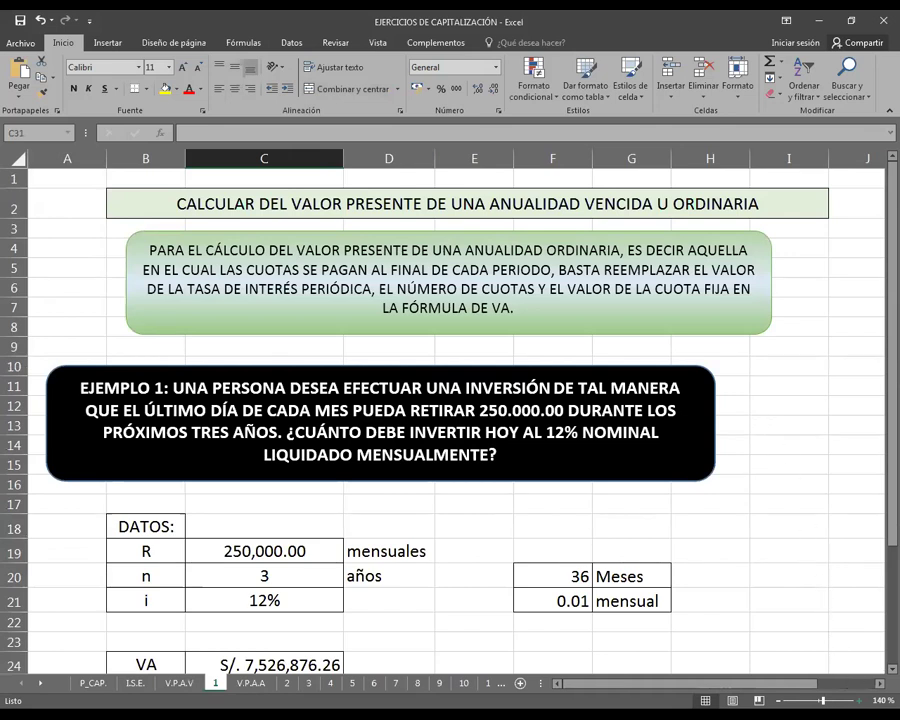
pyautogui.keyDown('ctrl'); pyautogui.scroll(1, 596, 466); pyautogui.keyUp('ctrl')
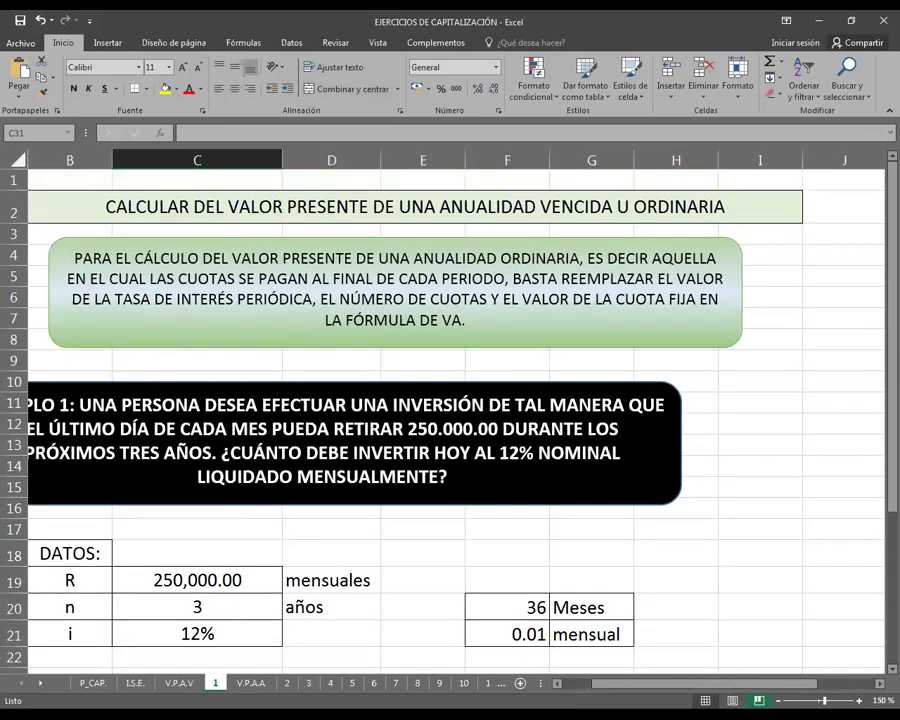
pyautogui.moveTo(737, 688); pyautogui.dragTo(703, 688)
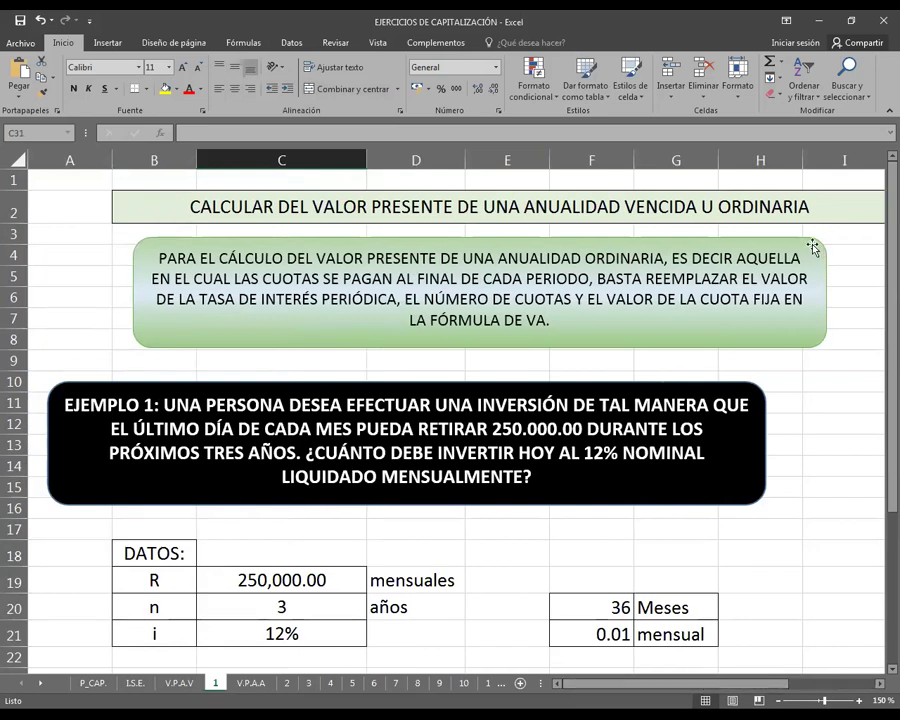
# - Move the black EJEMPLO 1 box rightward under the green explanation box and narrow column A
pyautogui.moveTo(624, 380)
pyautogui.mouseDown()
pyautogui.moveTo(711, 381)
pyautogui.moveTo(672, 370)
pyautogui.mouseUp()
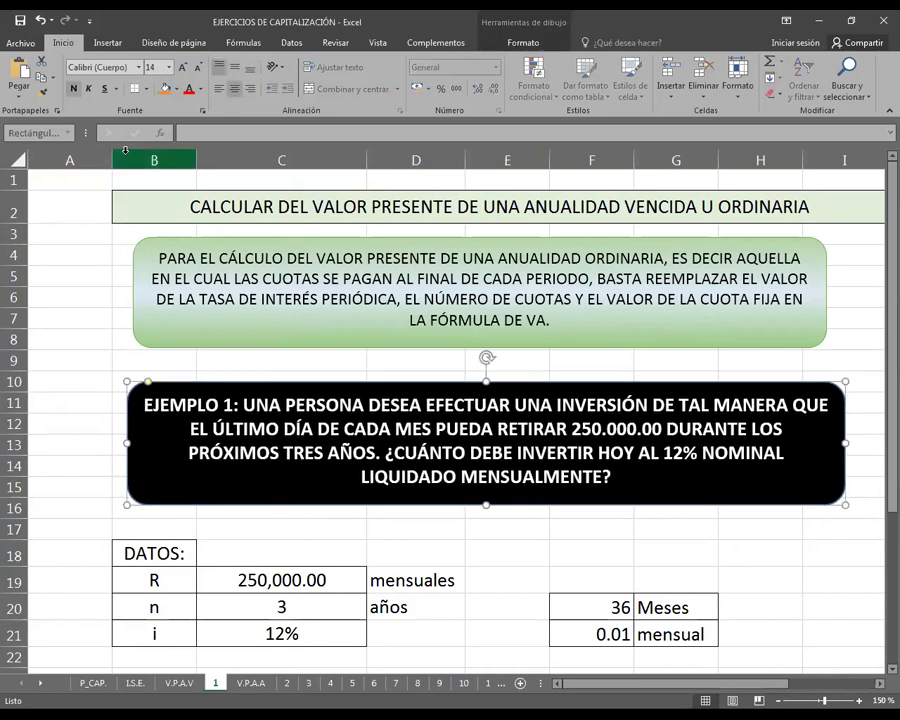
pyautogui.moveTo(116, 157); pyautogui.dragTo(48, 157)
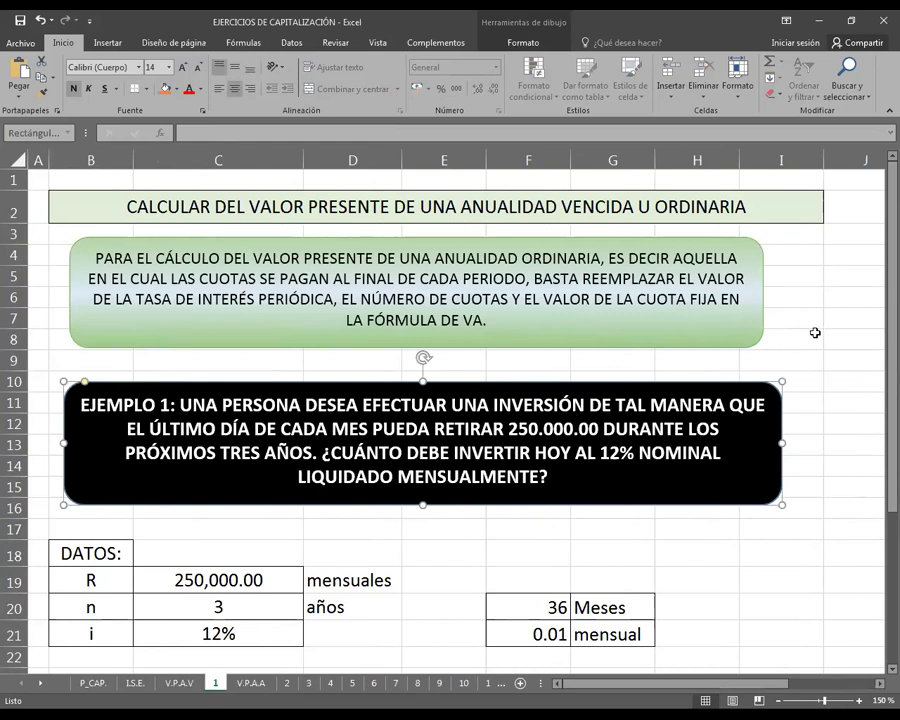
pyautogui.click(835, 386)
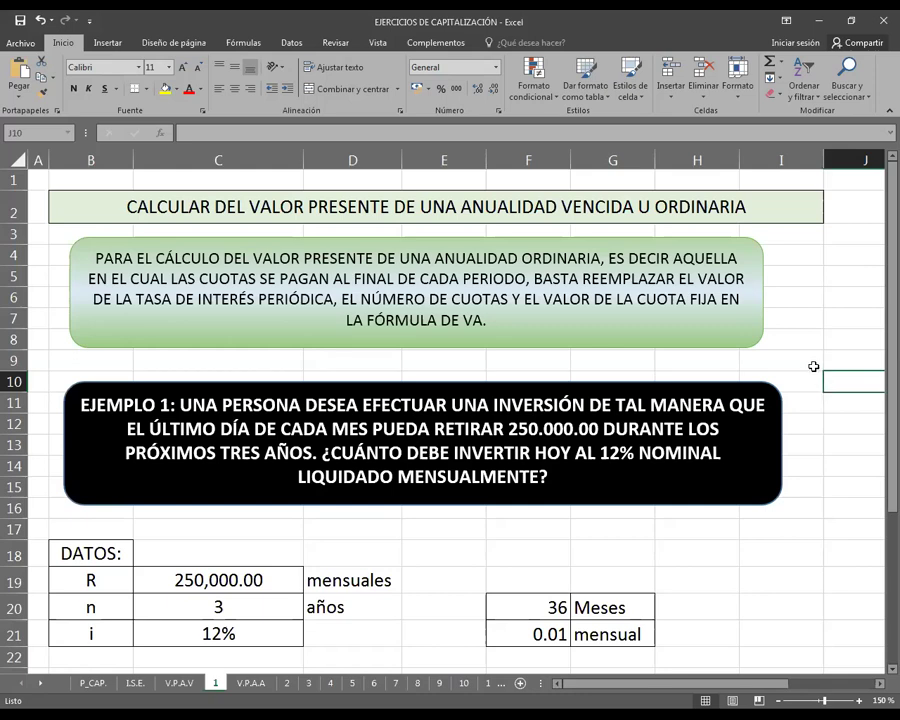
pyautogui.click(813, 363)
pyautogui.scroll(-1, 813, 363)
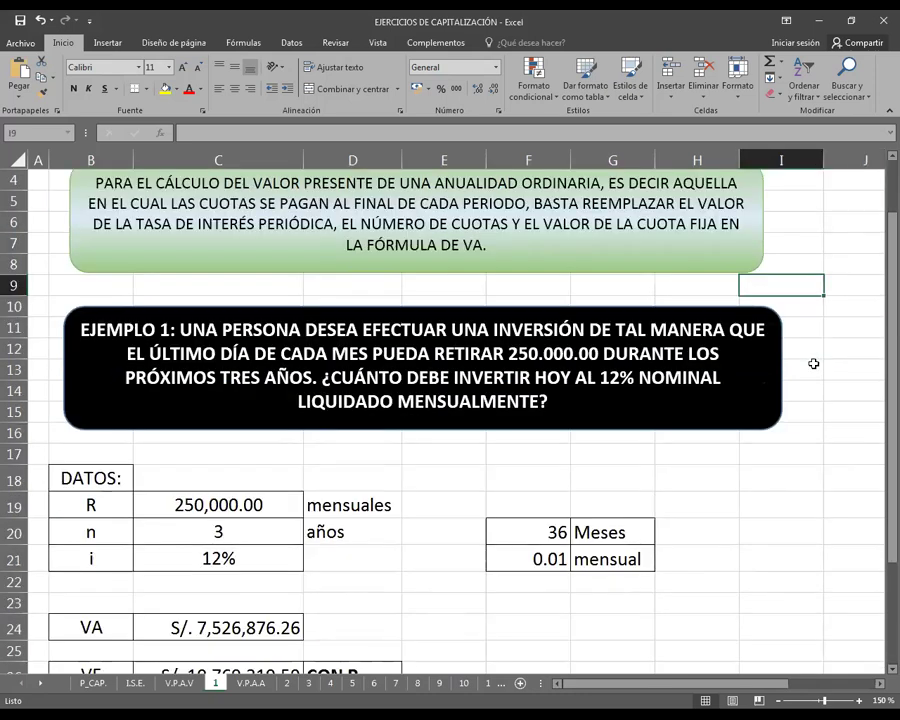
pyautogui.scroll(1, 813, 363)
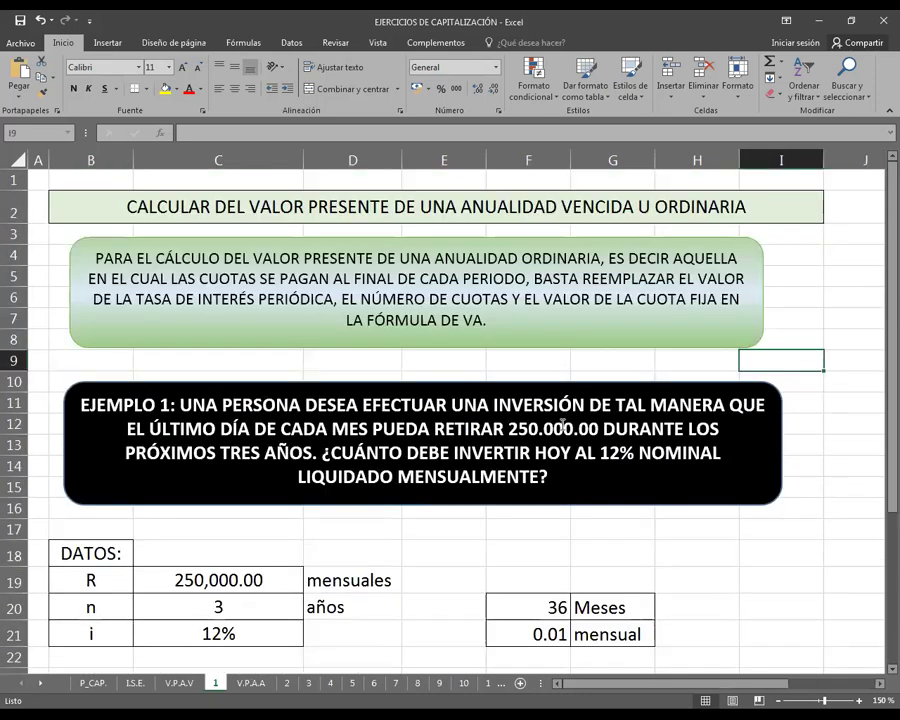
# - Nudge the EJEMPLO 1 box slightly down and leftward, and read its investment problem
pyautogui.click(530, 387)
pyautogui.moveTo(530, 385); pyautogui.dragTo(527, 388)
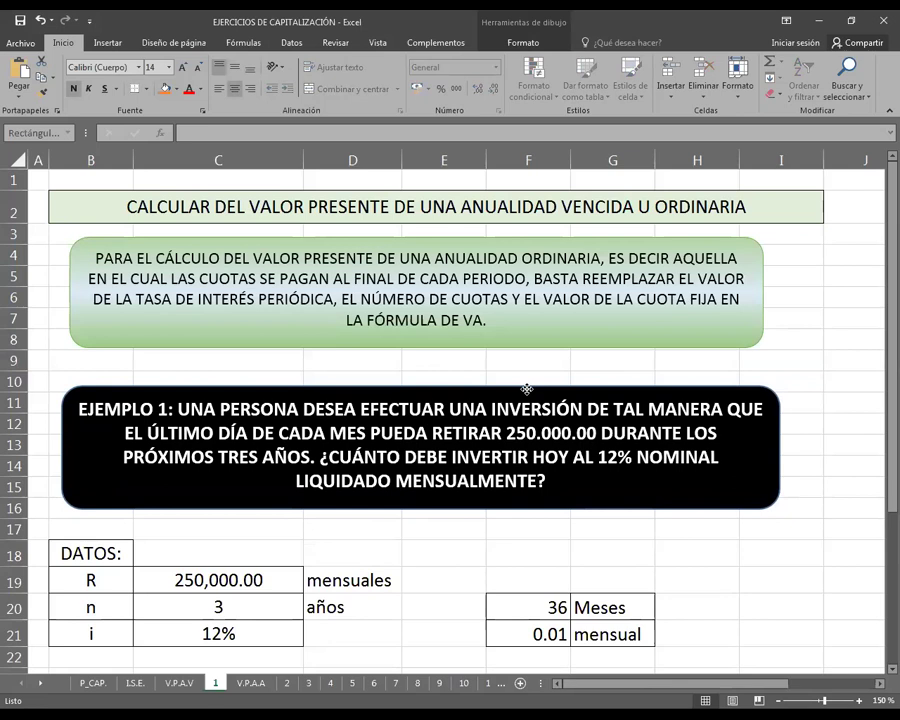
pyautogui.click(792, 535)
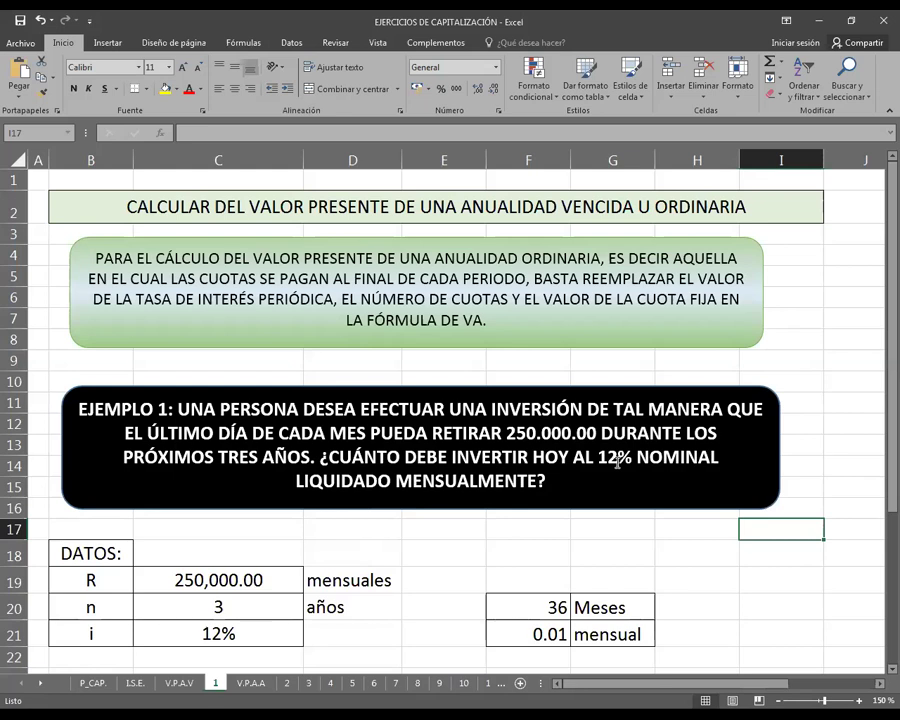
# - Check the payment R in C19 and delete the "mensuales" label beside it in D19
pyautogui.scroll(-2, 617, 462)
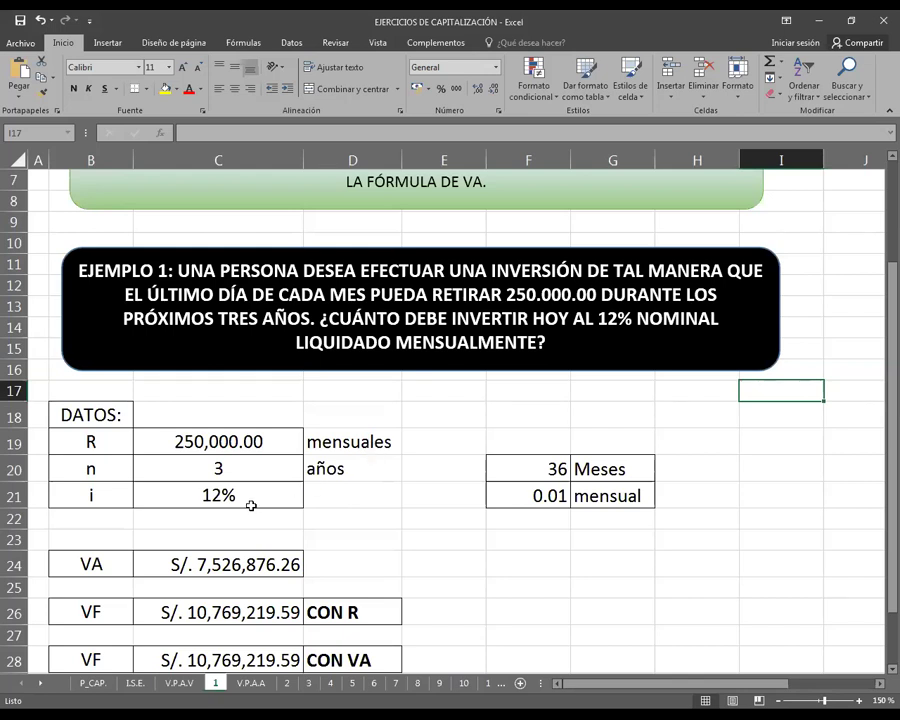
pyautogui.click(259, 440)
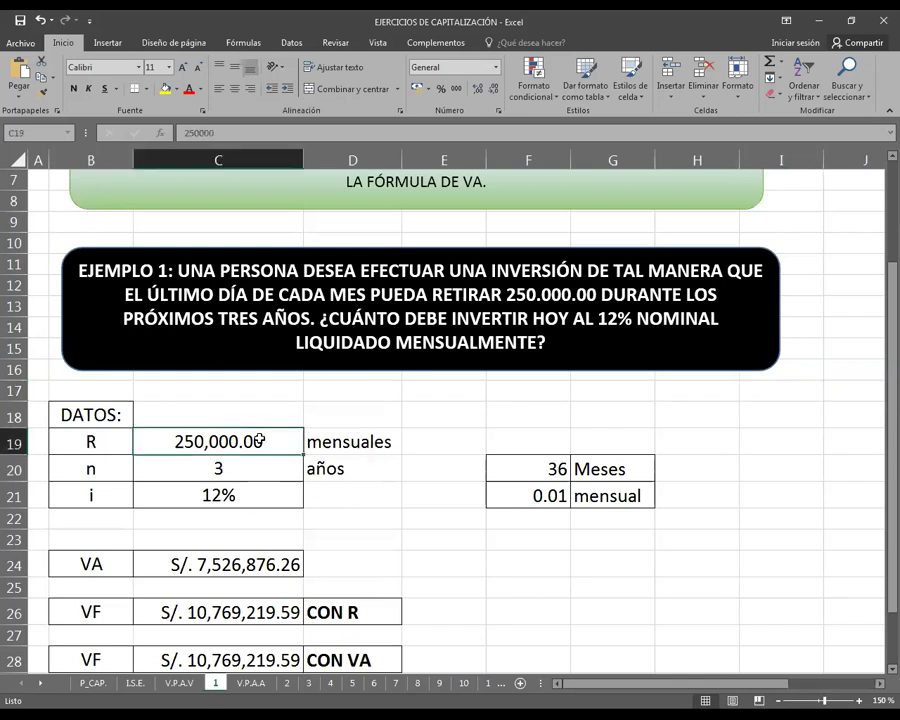
pyautogui.click(368, 444)
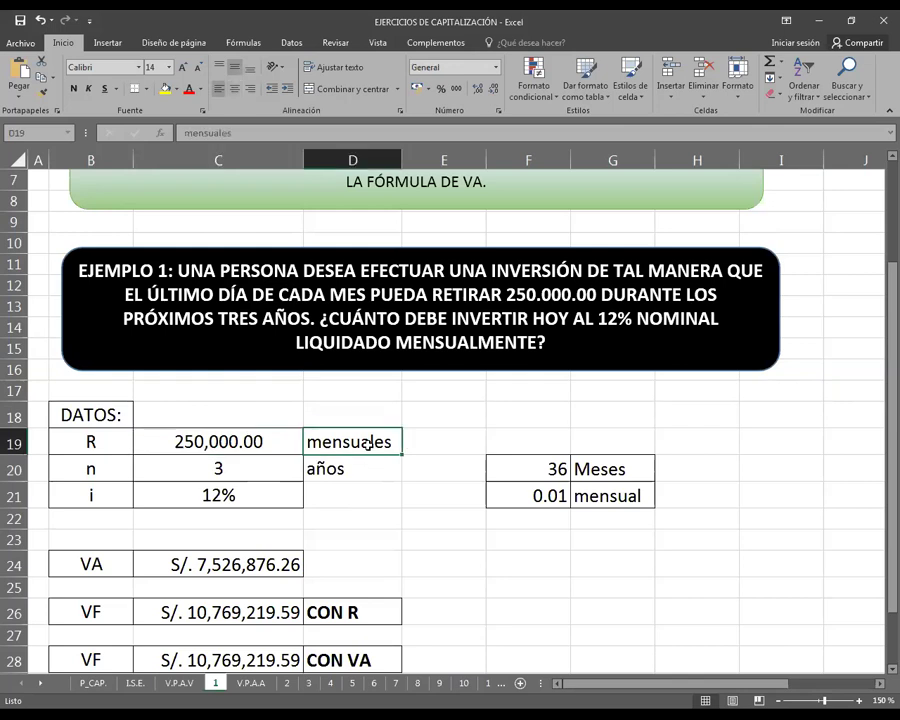
pyautogui.press('Delete')
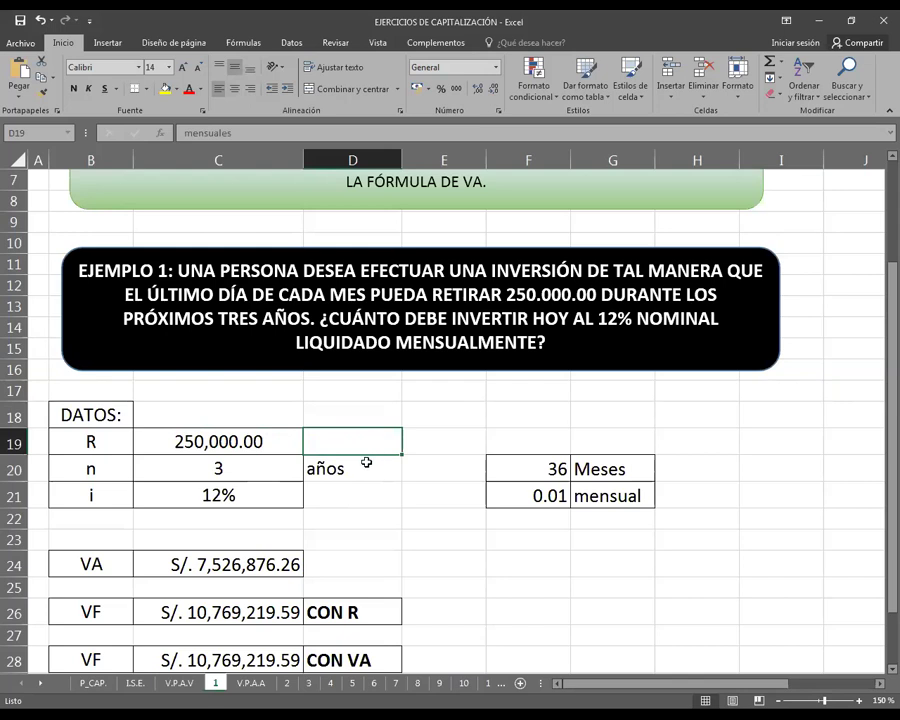
# - Copy the "años" label from D20 down to D21 and change it to "anual" for the interest rate
pyautogui.click(376, 470)
pyautogui.moveTo(401, 480); pyautogui.dragTo(404, 500)
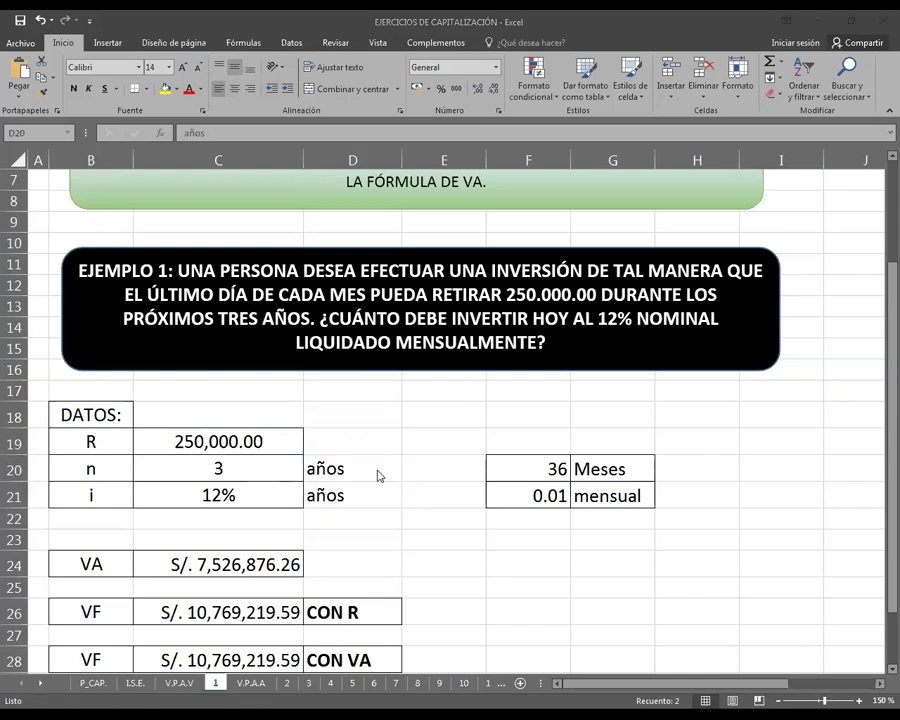
pyautogui.click(357, 494)
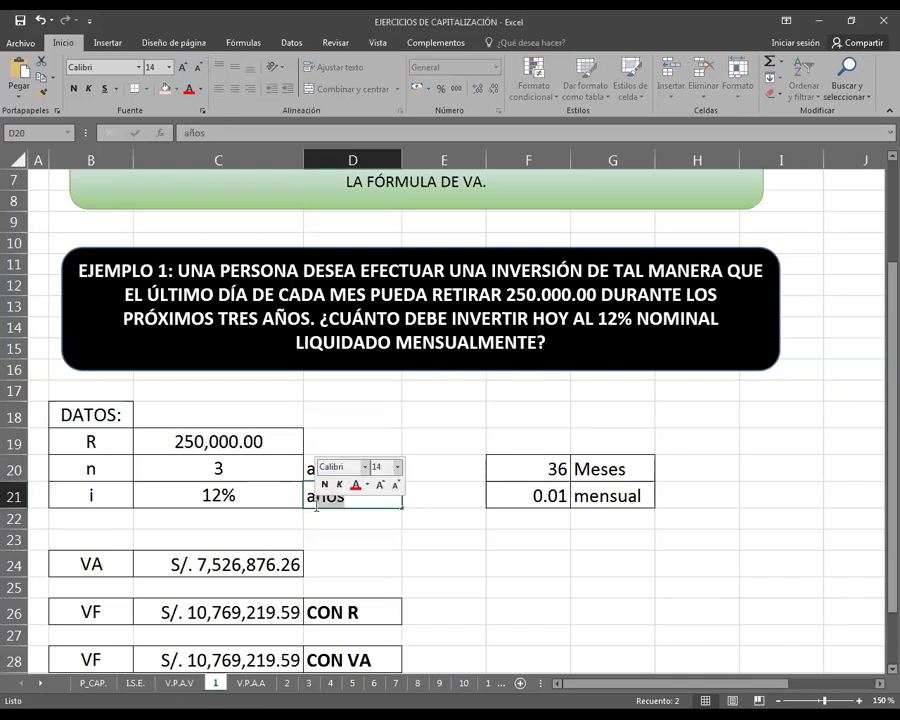
pyautogui.write('n')
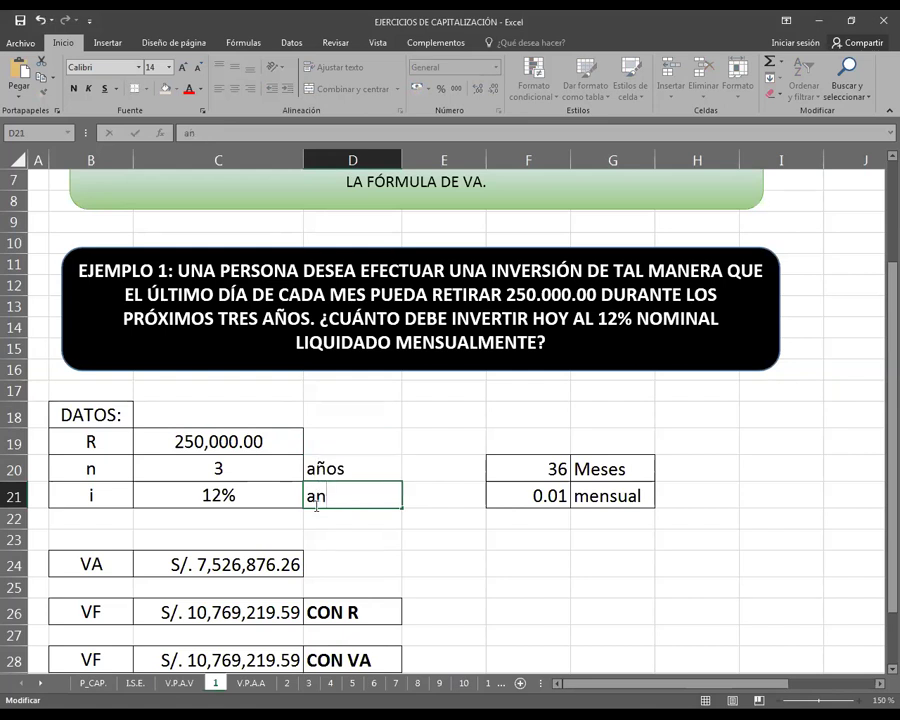
pyautogui.write('ual')
pyautogui.press('Return')
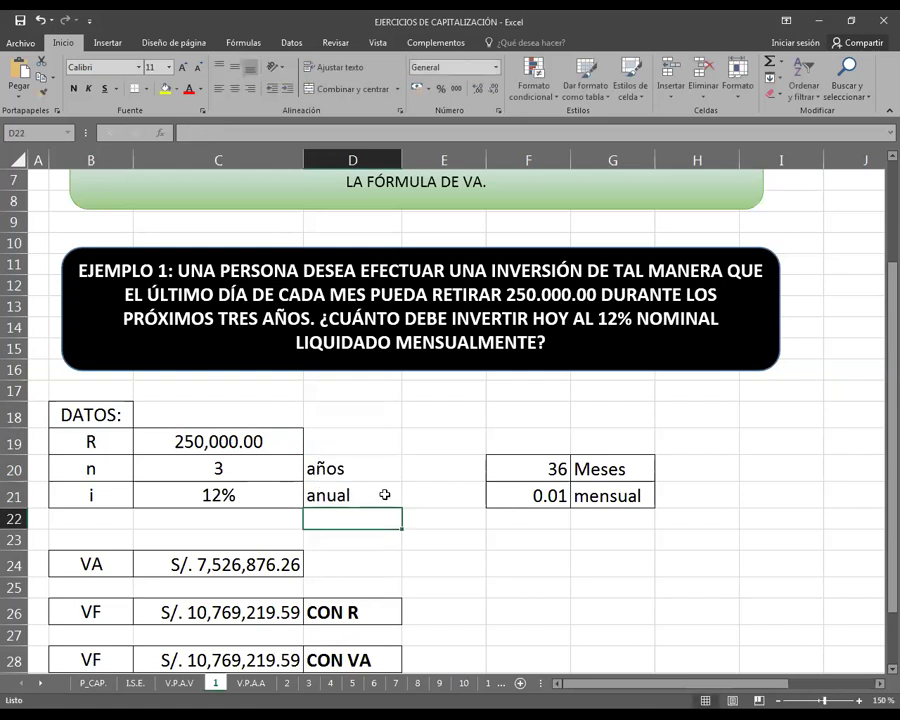
# - Replace the fixed number of months in F20 with the formula =C20*12
pyautogui.click(532, 473)
pyautogui.click(532, 473)
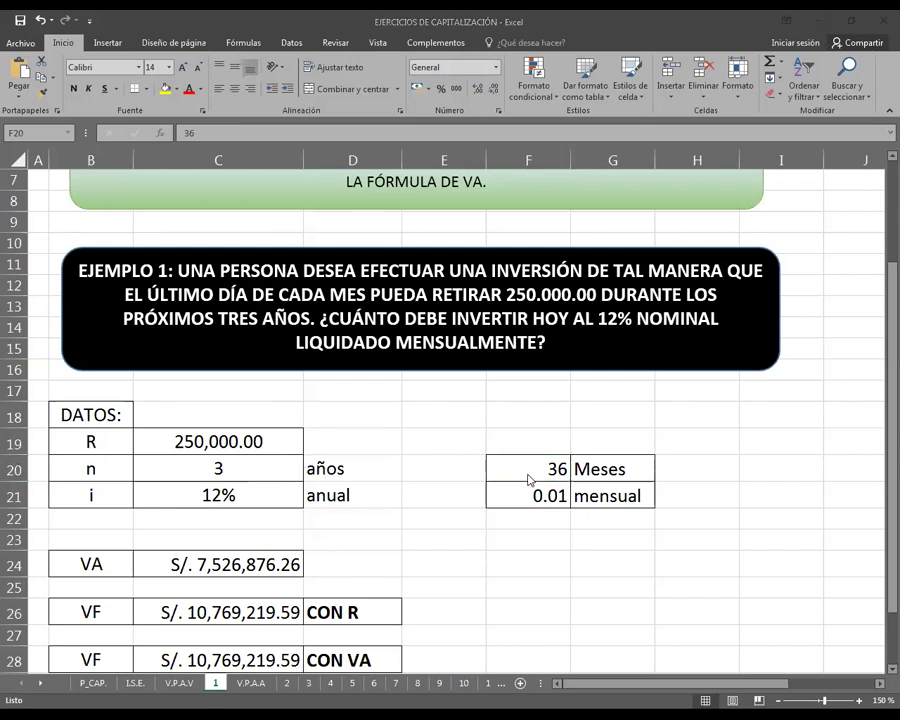
pyautogui.doubleClick(565, 468)
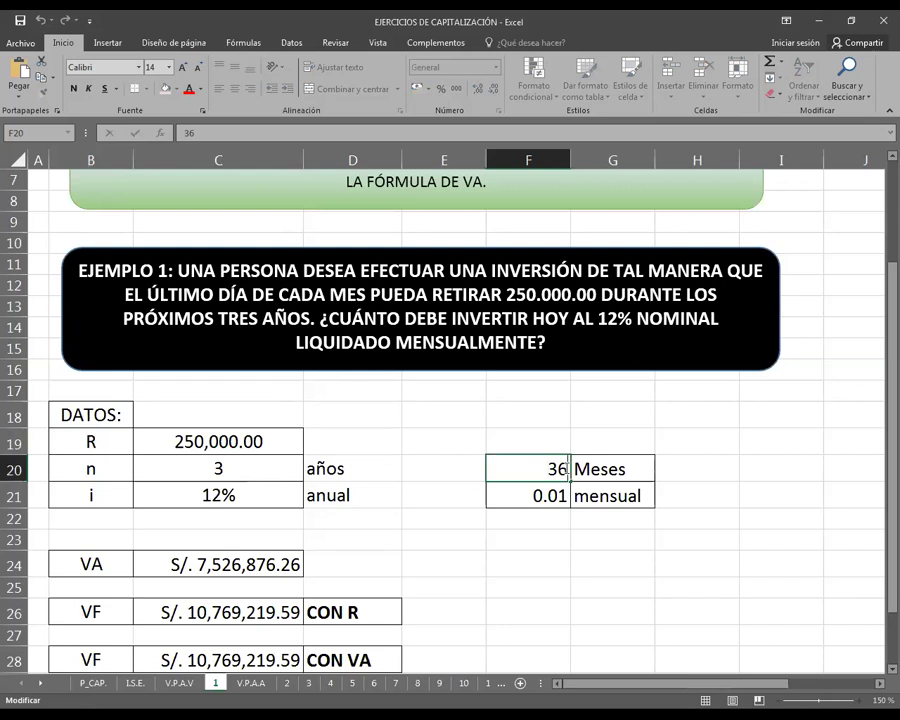
pyautogui.doubleClick(565, 468)
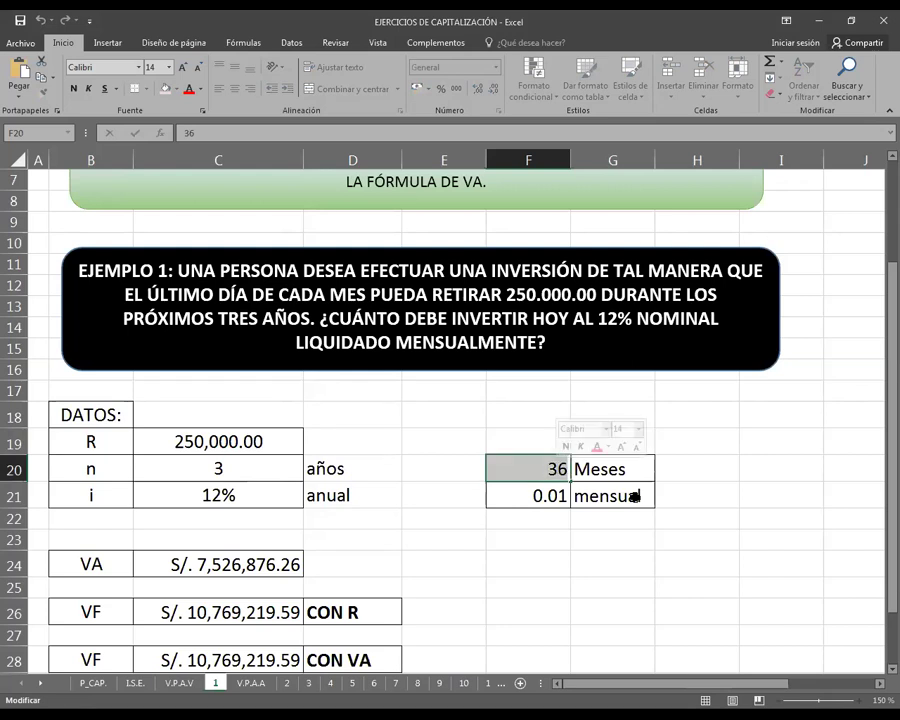
pyautogui.press('BackSpace')
pyautogui.write('=')
pyautogui.click(285, 476)
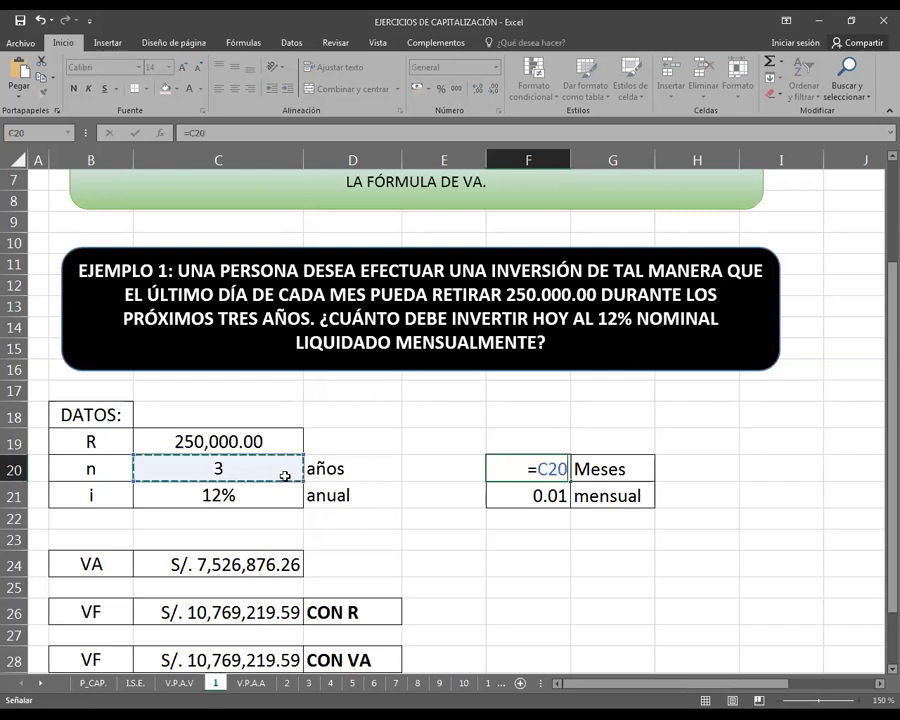
pyautogui.write('*')
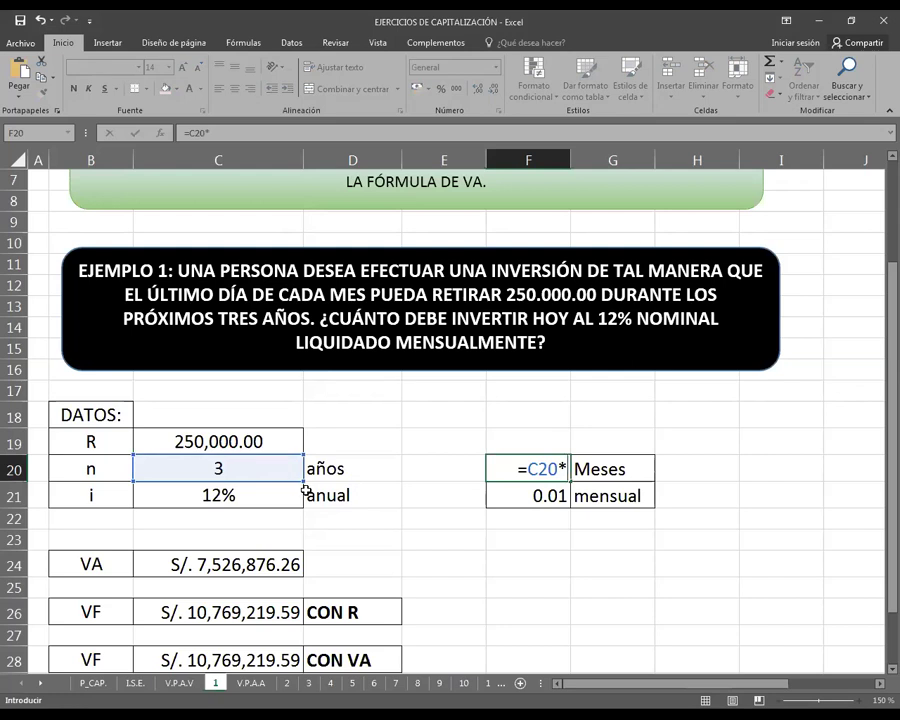
pyautogui.write('12')
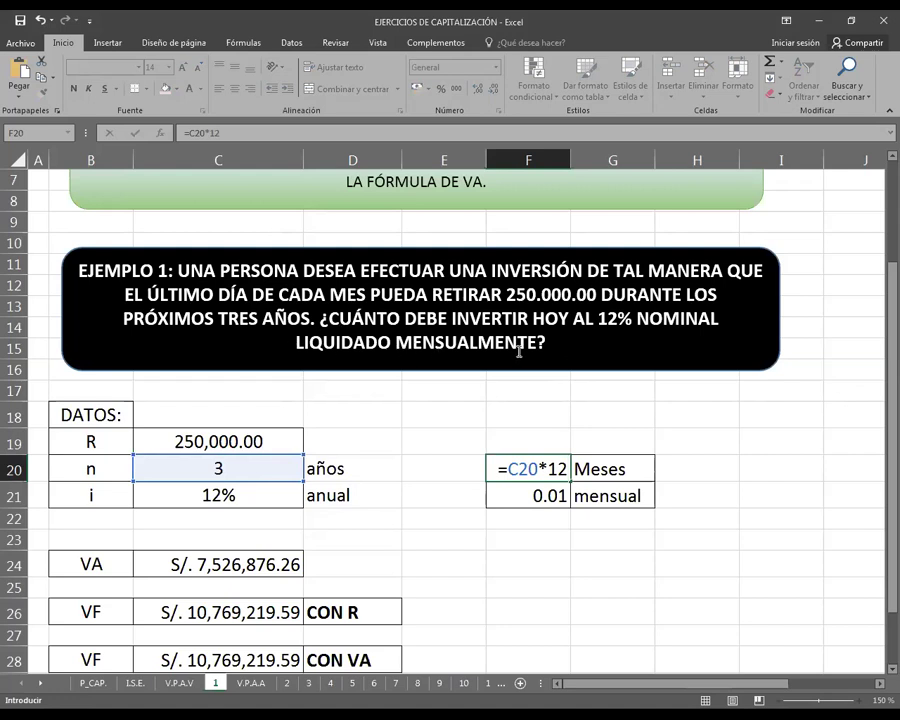
pyautogui.press('Return')
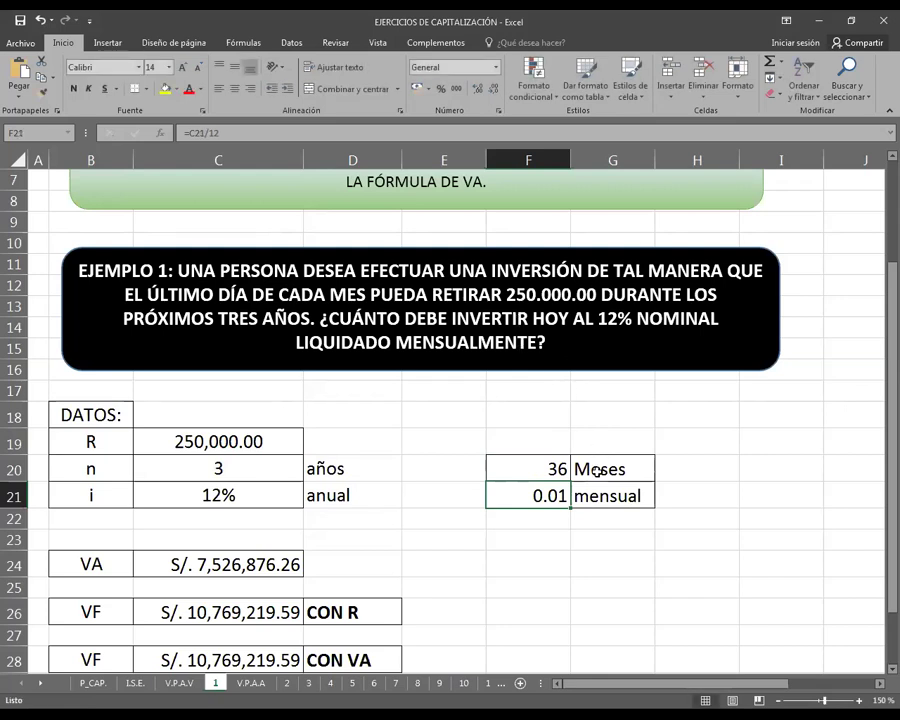
# - Review the monthly rate formula in F21, the converted period and rate in F20:F21, and the payment R in C19
pyautogui.doubleClick(551, 495)
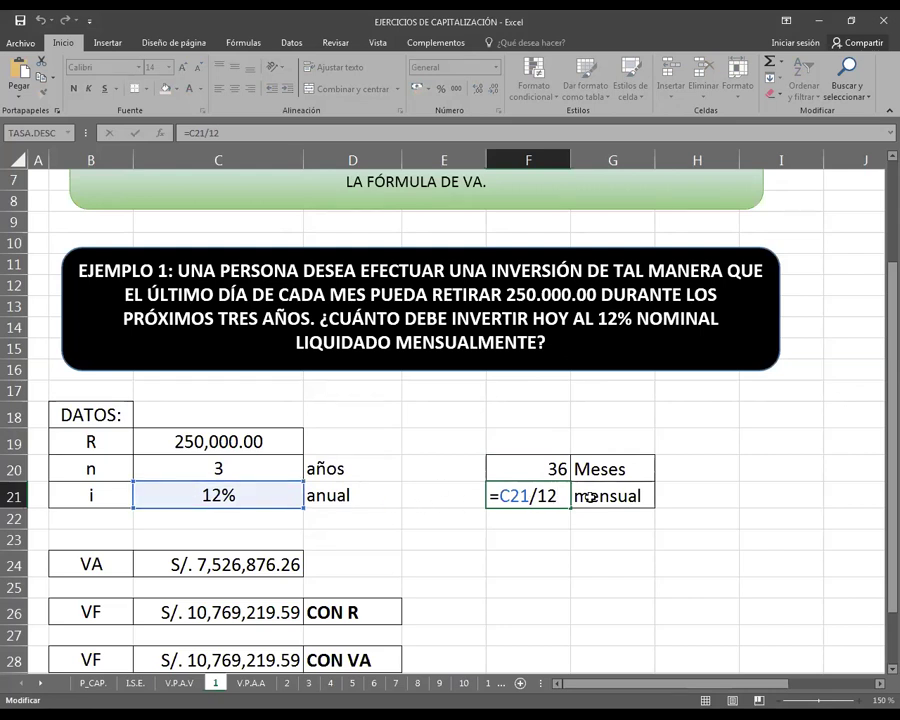
pyautogui.press('Return')
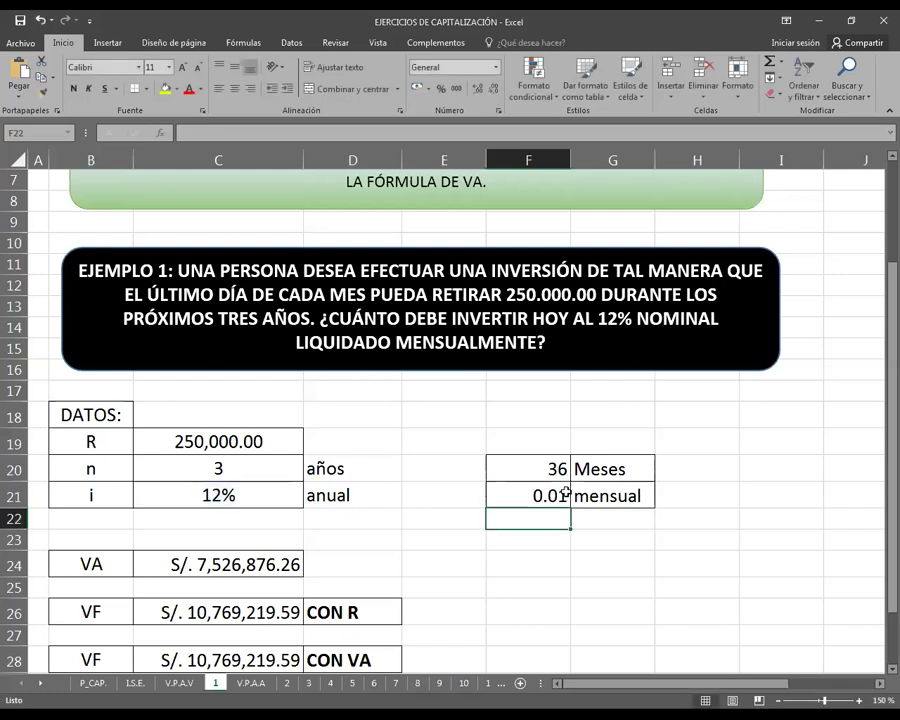
pyautogui.moveTo(498, 456); pyautogui.dragTo(548, 492)
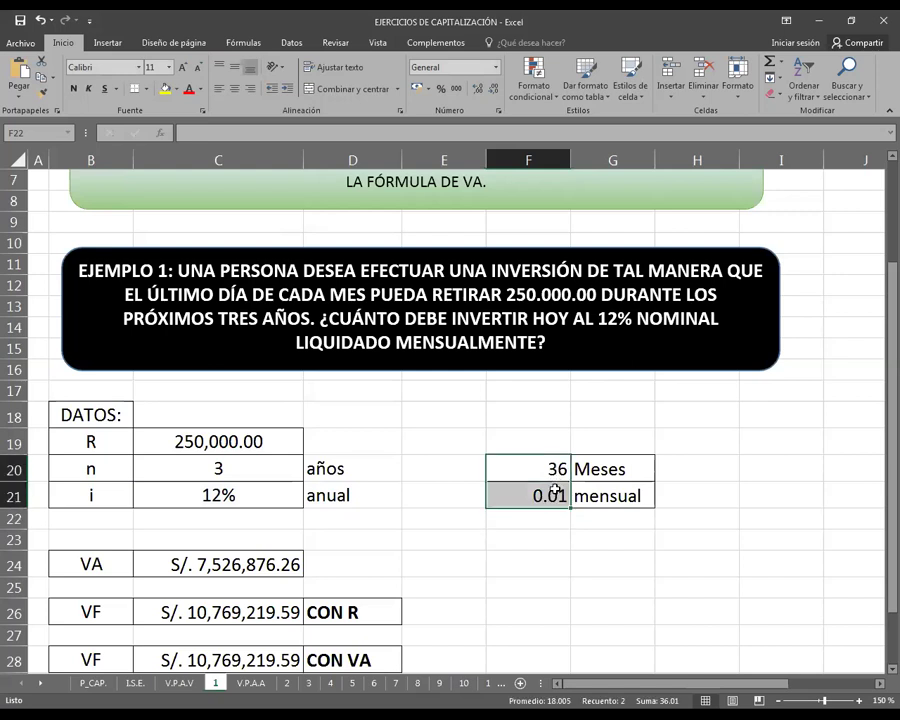
pyautogui.click(237, 438)
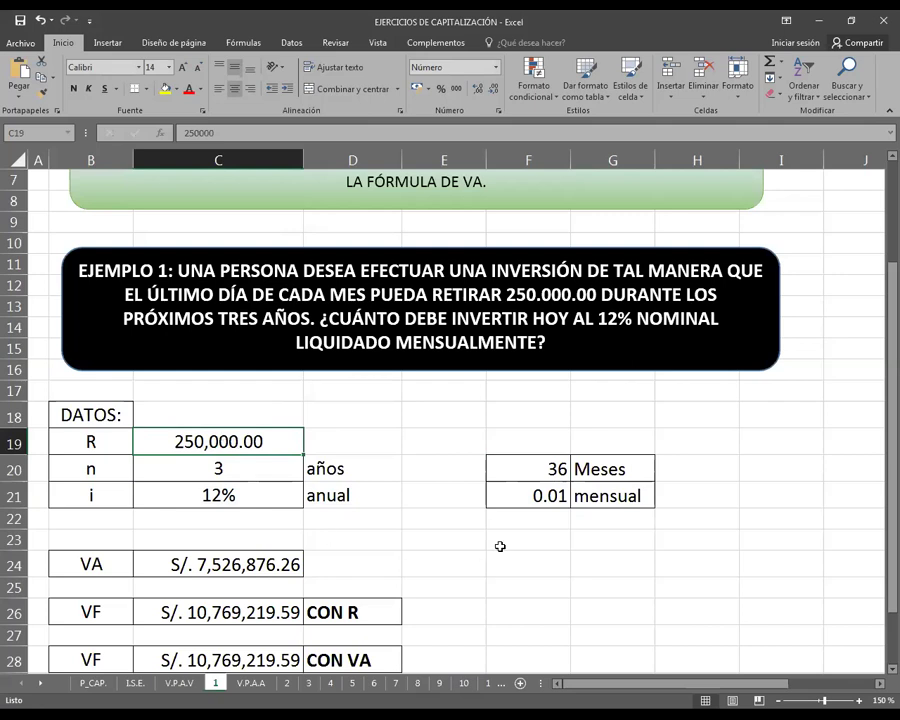
# - Examine the VA formula in C24 through its function arguments, moving the dialog clear of the exercise data and checking the Pago argument
pyautogui.scroll(-1, 510, 530)
pyautogui.click(282, 503)
pyautogui.doubleClick(282, 503)
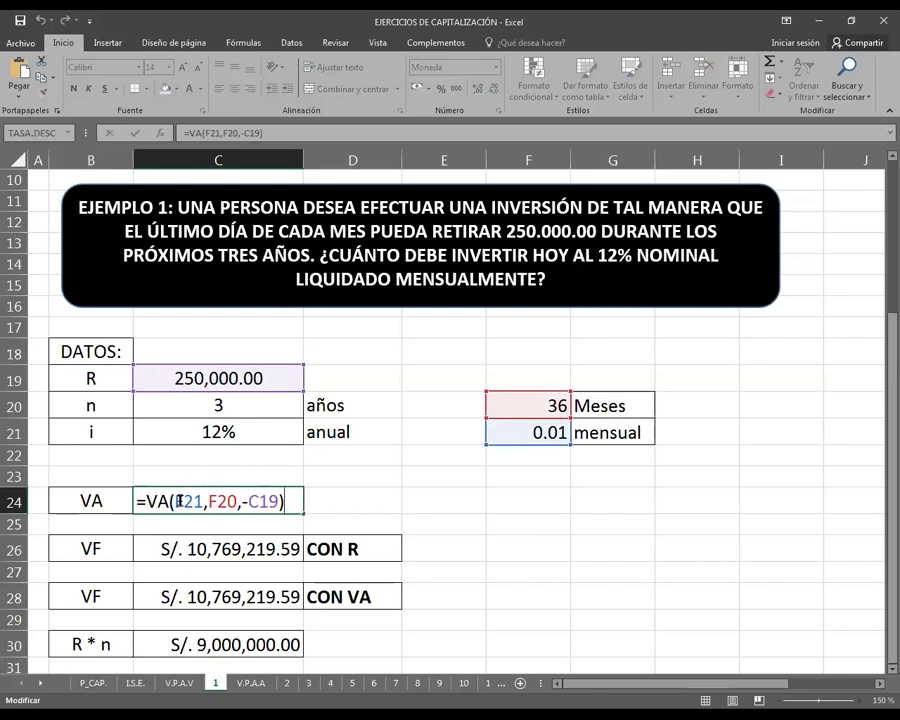
pyautogui.click(161, 133)
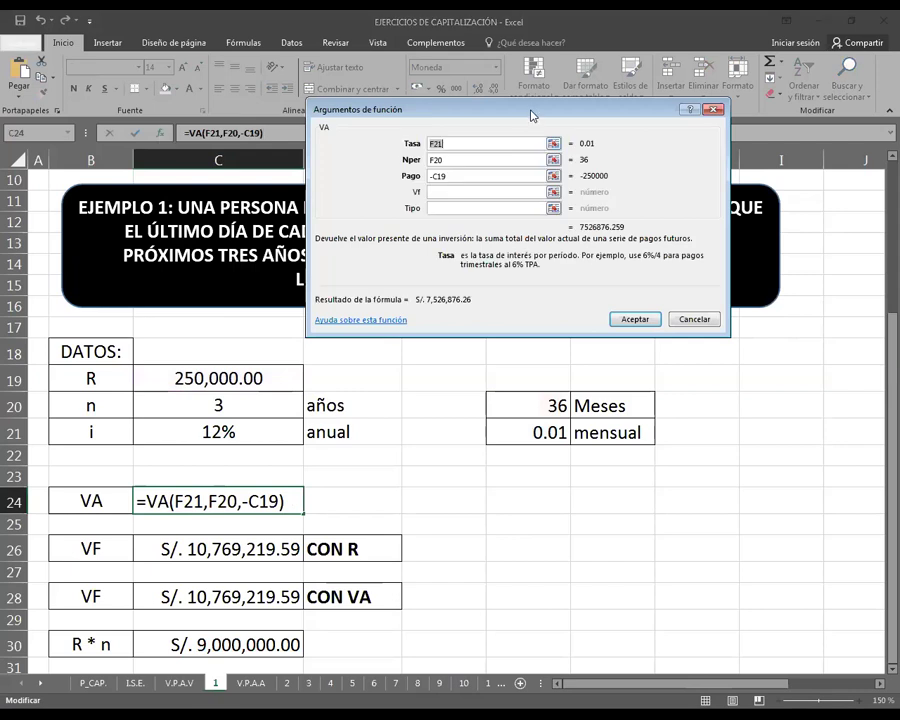
pyautogui.moveTo(531, 116); pyautogui.dragTo(612, 488)
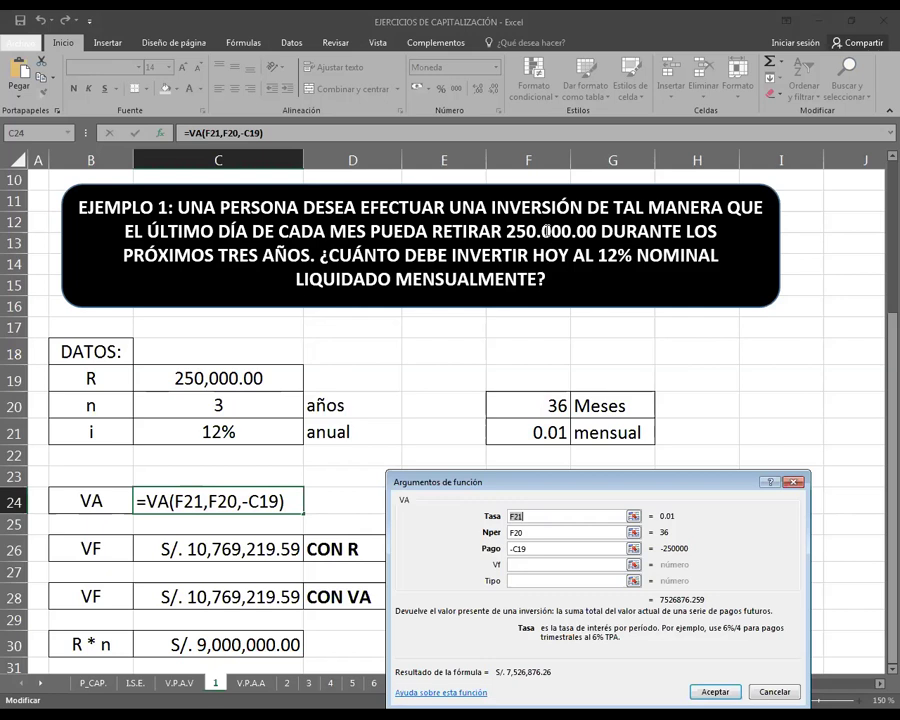
pyautogui.click(536, 548)
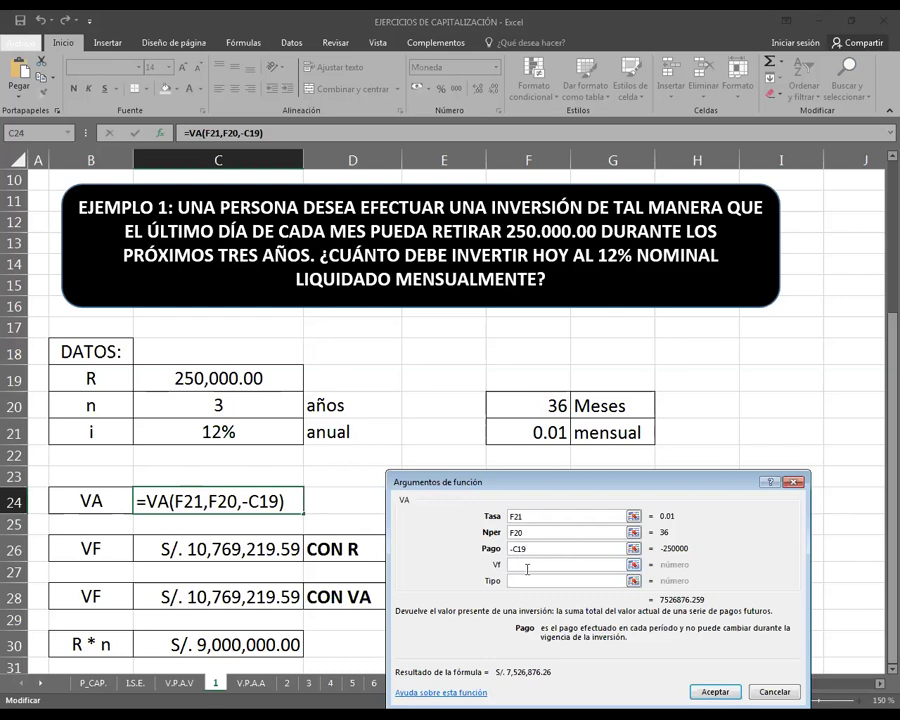
pyautogui.click(718, 690)
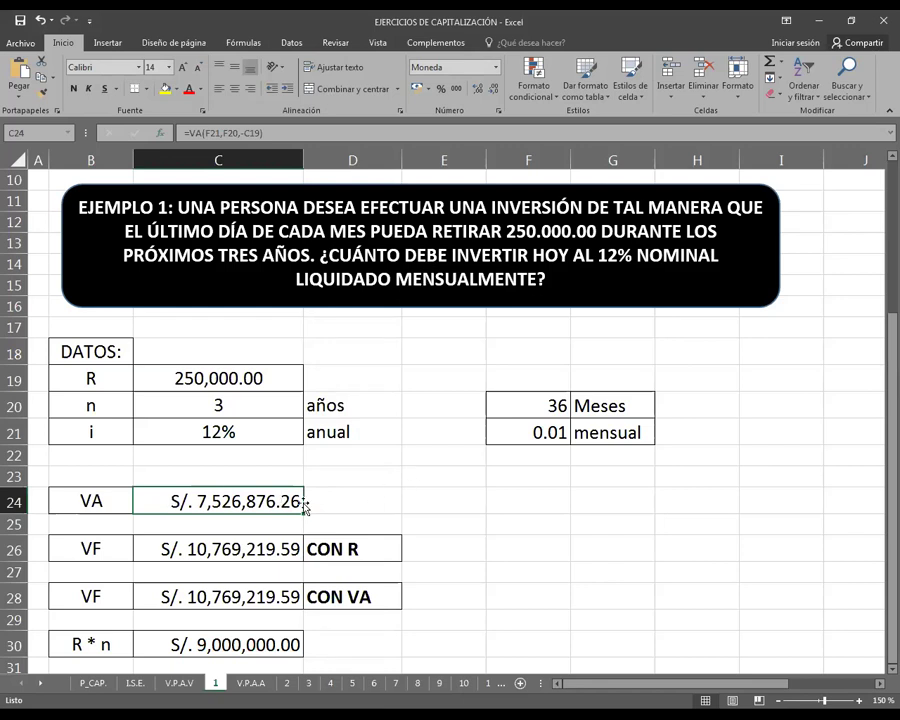
# - Inspect the VF formula marked CON R in C26 and compare it with the VA formula in C24
pyautogui.scroll(-1, 305, 507)
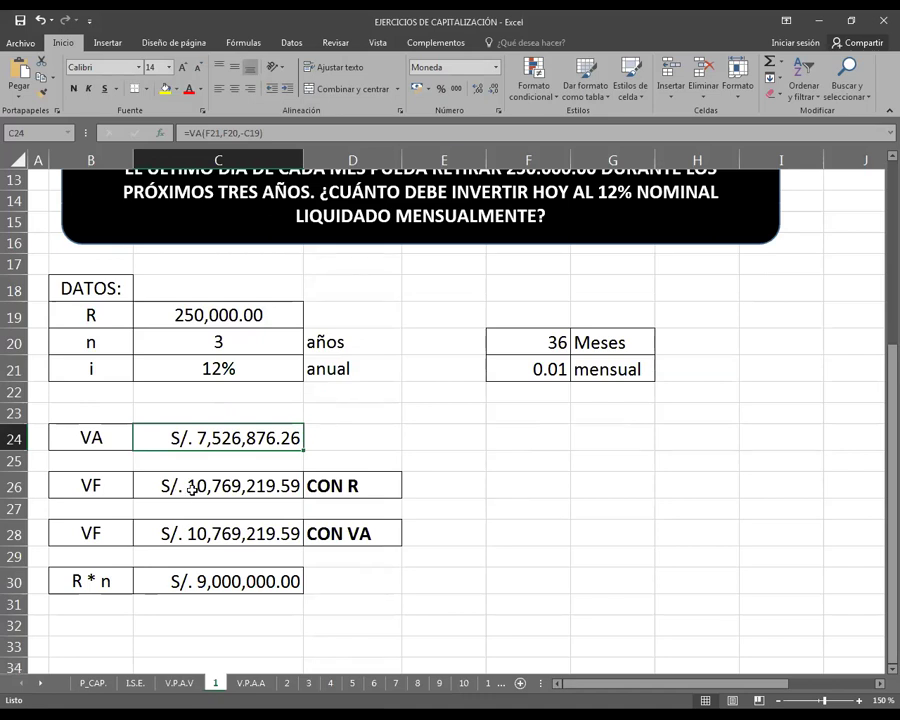
pyautogui.click(191, 488)
pyautogui.doubleClick(190, 487)
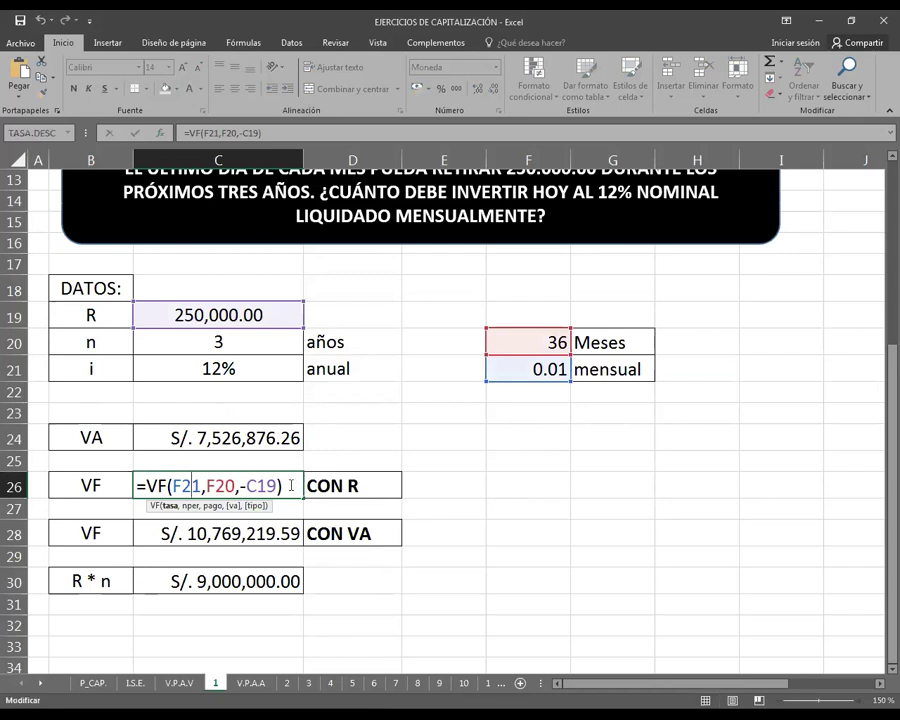
pyautogui.click(291, 486)
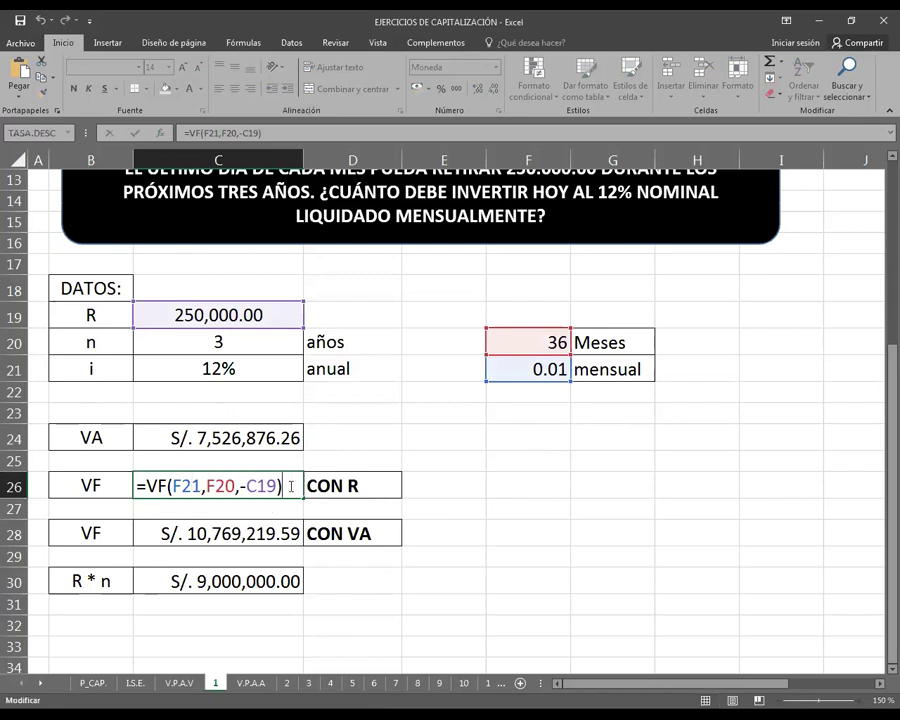
pyautogui.press('Return')
pyautogui.click(288, 438)
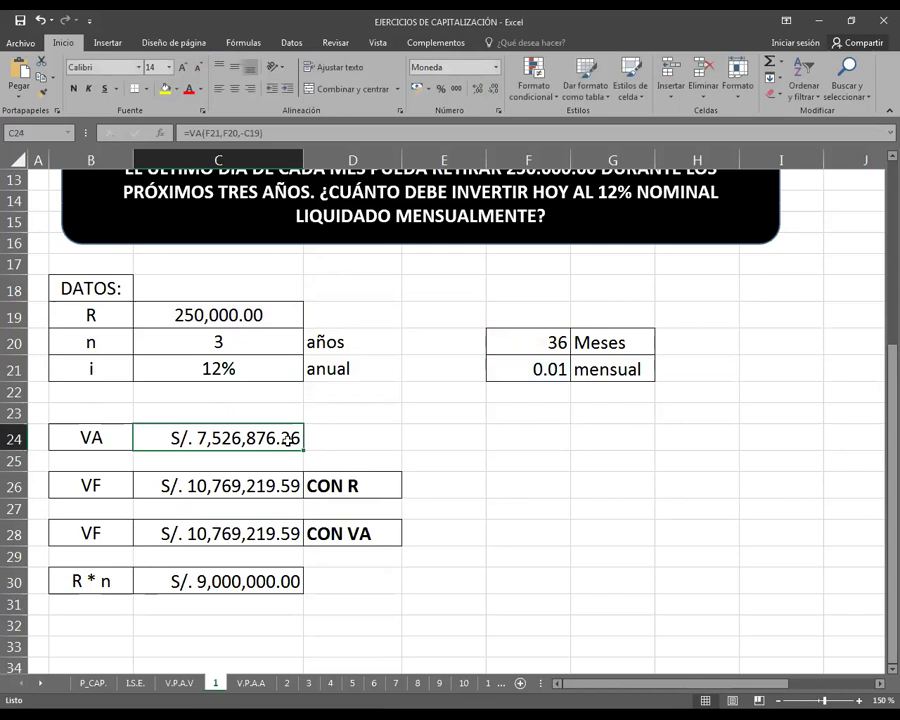
pyautogui.click(268, 487)
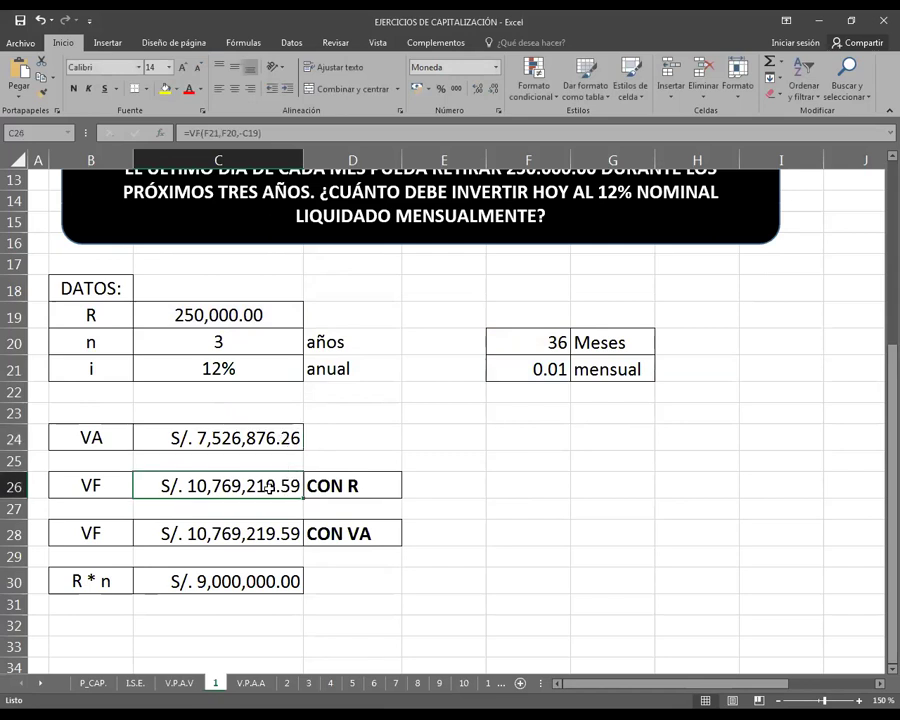
pyautogui.doubleClick(269, 487)
pyautogui.click(287, 488)
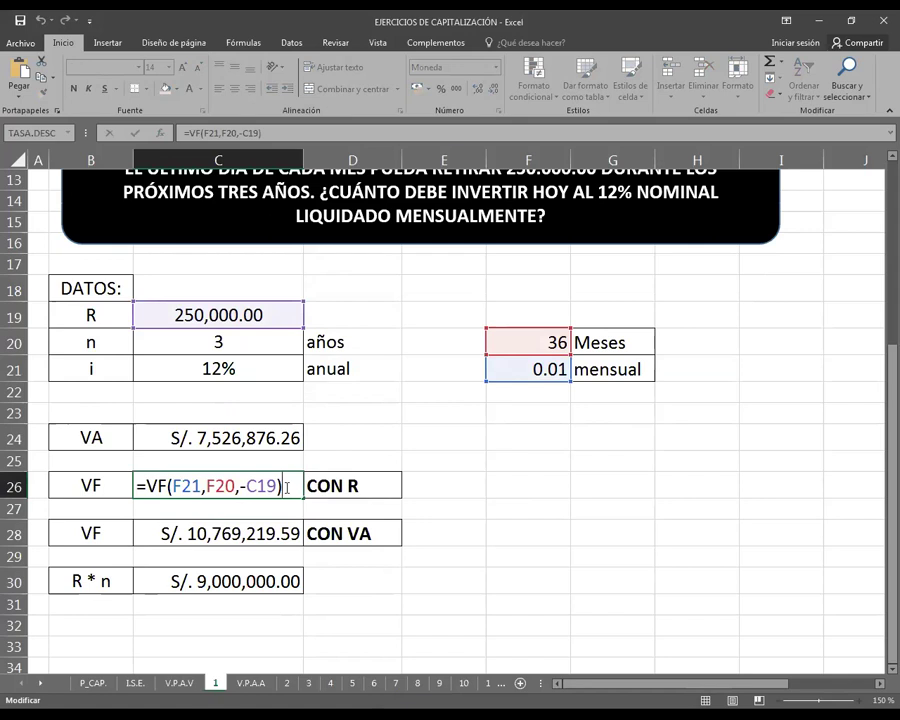
pyautogui.press('Return')
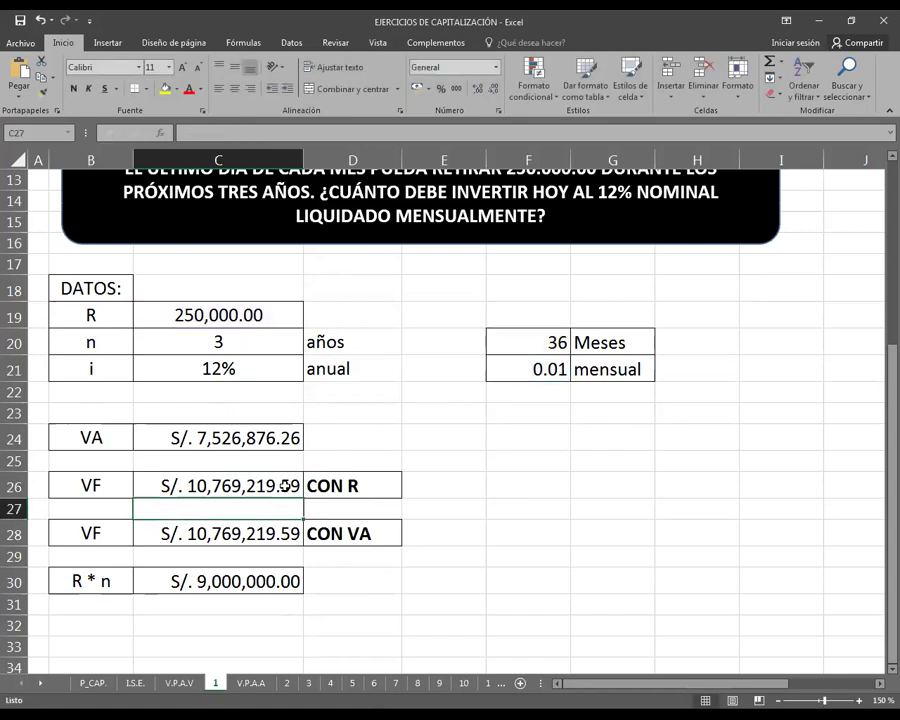
# - Compare the annual data in C20:C21 with the monthly values in F20:F21, and recheck the CON R future value formula
pyautogui.scroll(1, 285, 478)
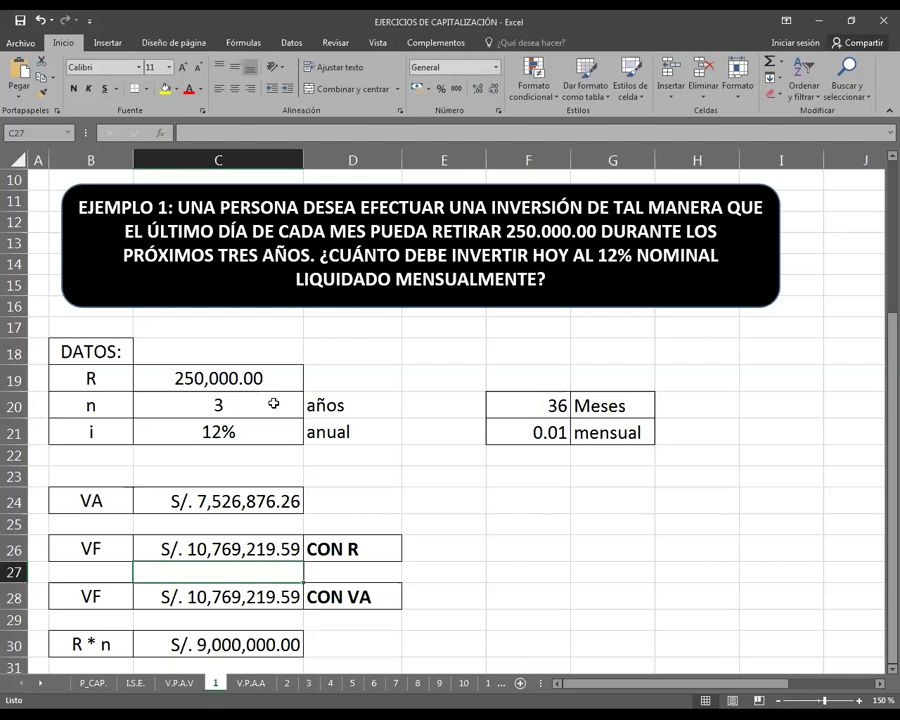
pyautogui.moveTo(289, 404); pyautogui.dragTo(292, 425)
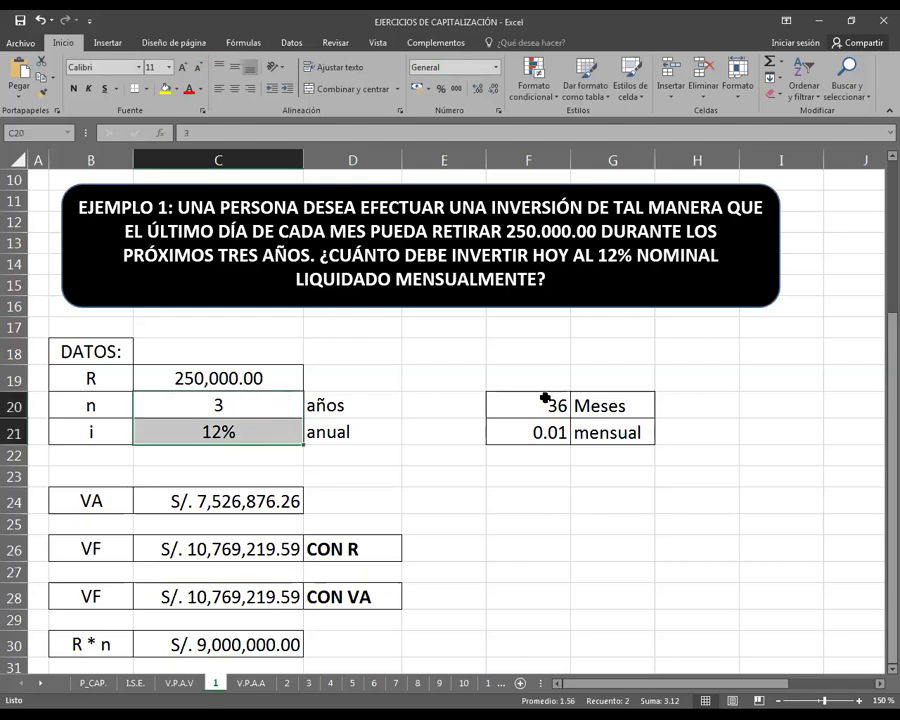
pyautogui.moveTo(518, 398); pyautogui.dragTo(538, 430)
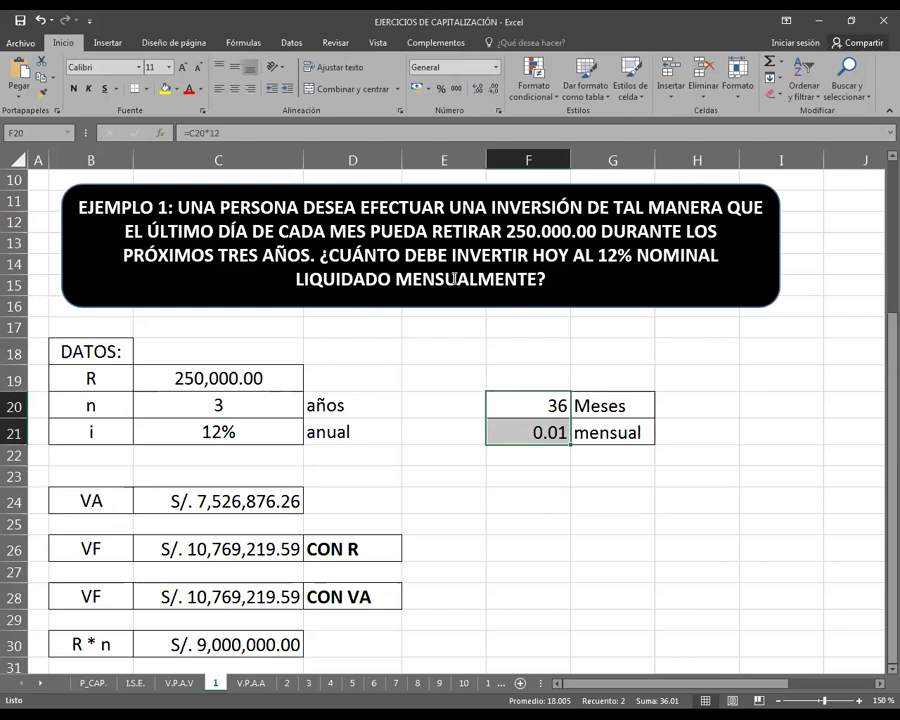
pyautogui.scroll(-1, 434, 514)
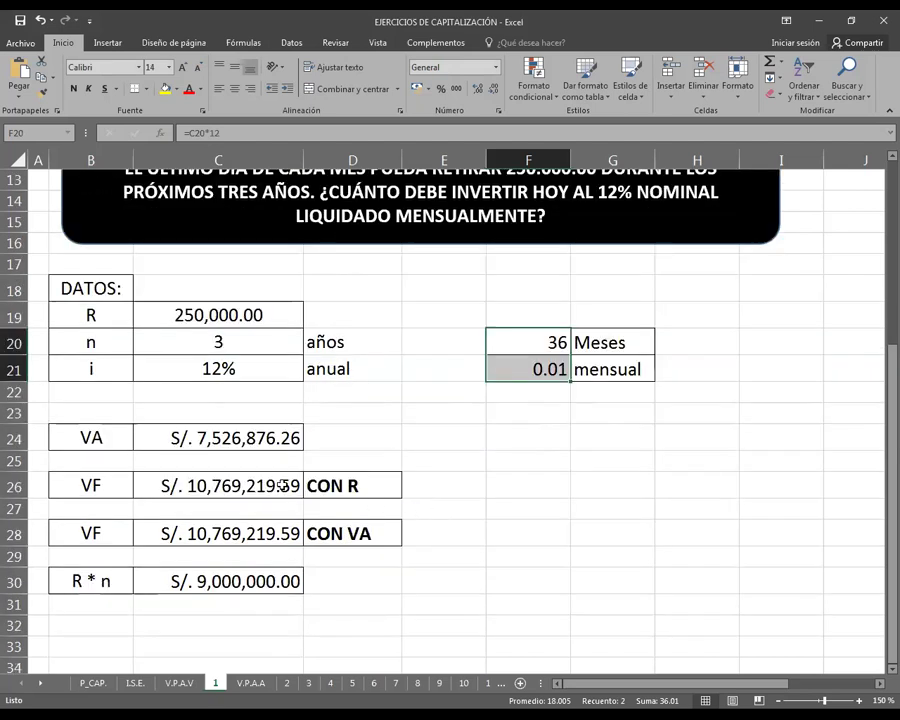
pyautogui.doubleClick(284, 486)
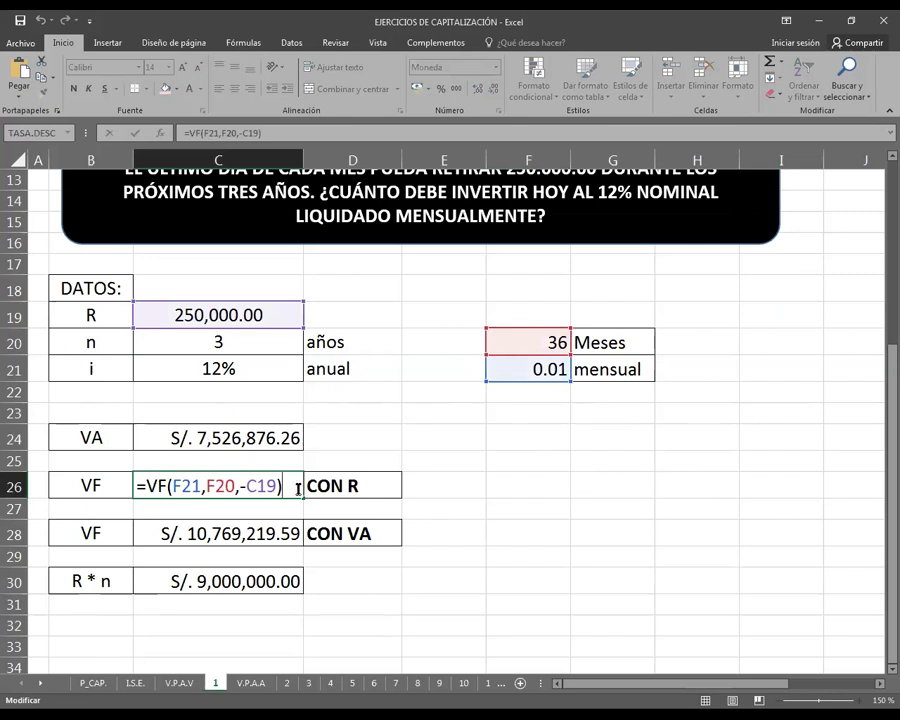
pyautogui.press('Return')
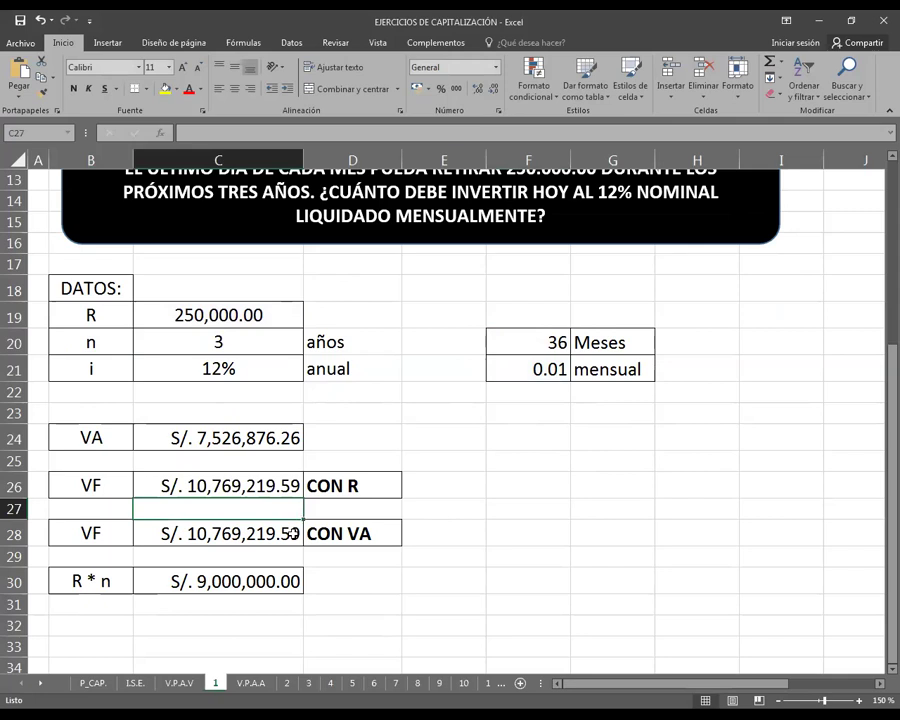
# - Examine the VF formula marked CON VA in C28, and contrast it with the formulas in C24 and C26
pyautogui.doubleClick(293, 534)
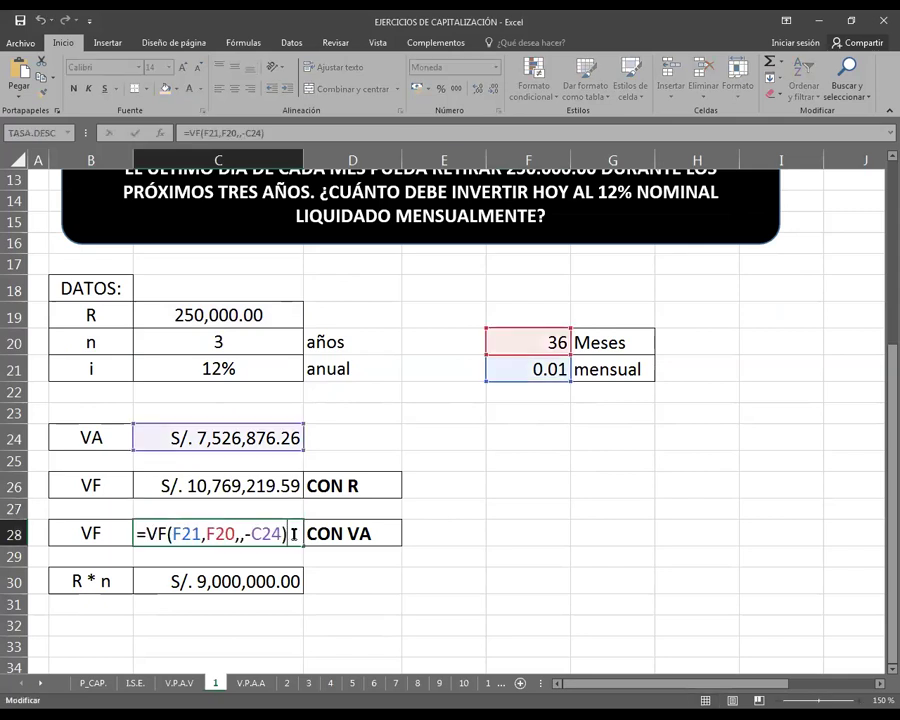
pyautogui.press('Return')
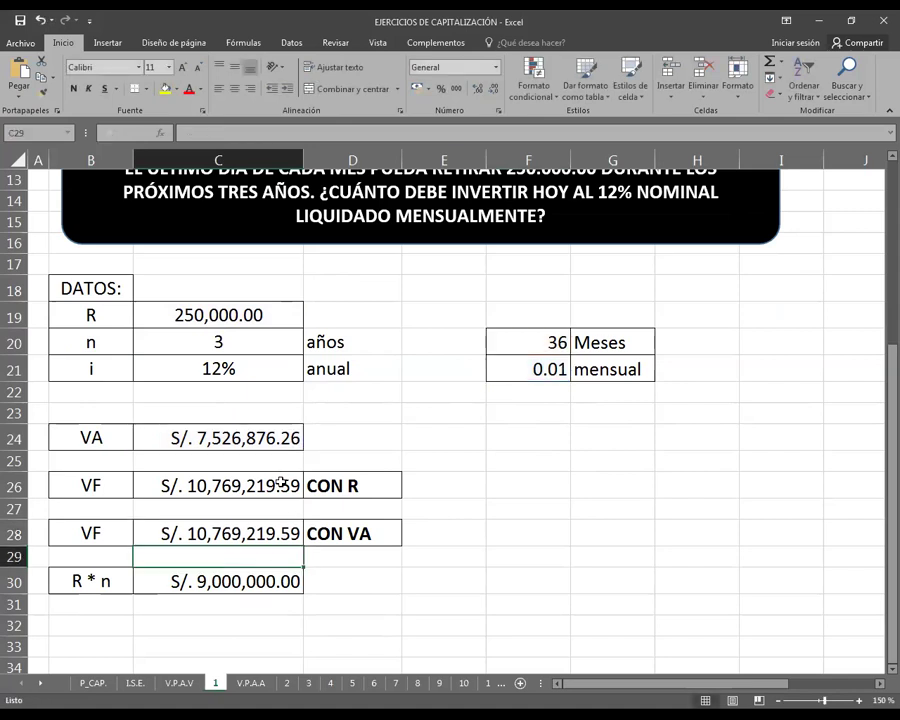
pyautogui.doubleClick(273, 437)
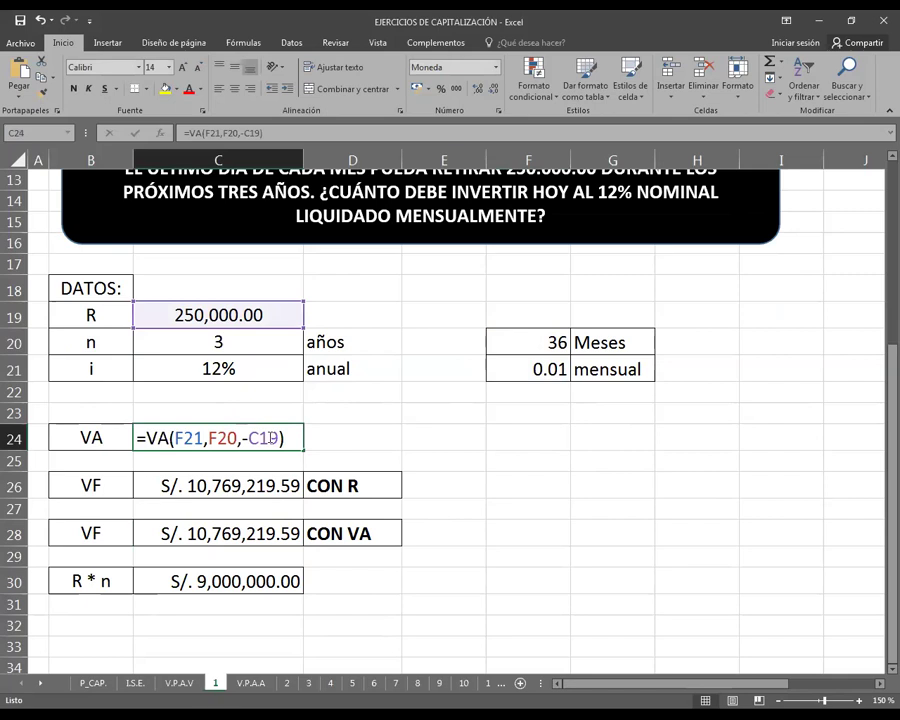
pyautogui.press('Return')
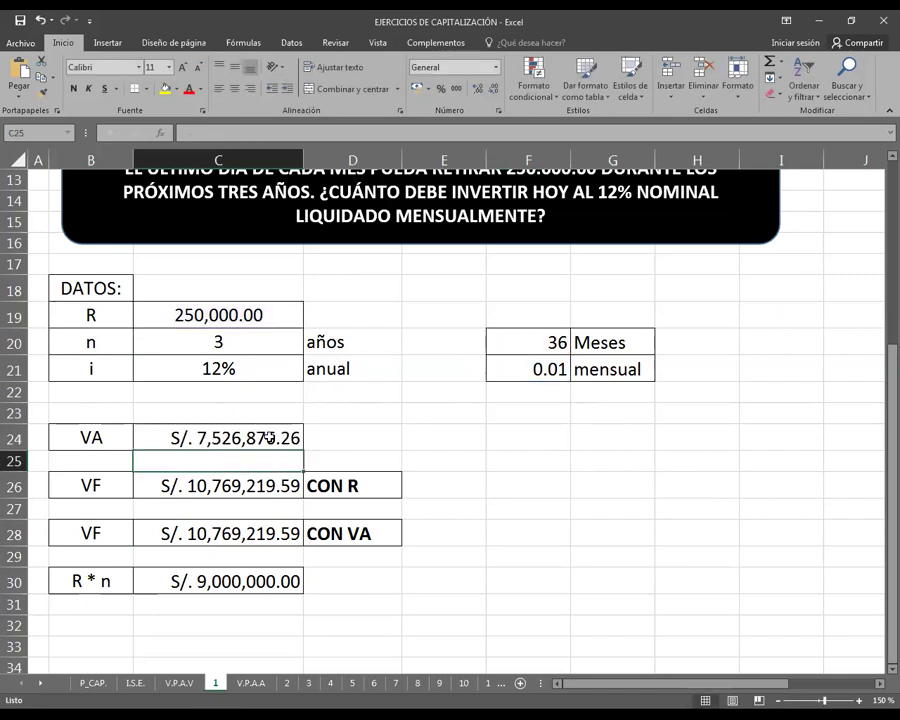
pyautogui.doubleClick(270, 485)
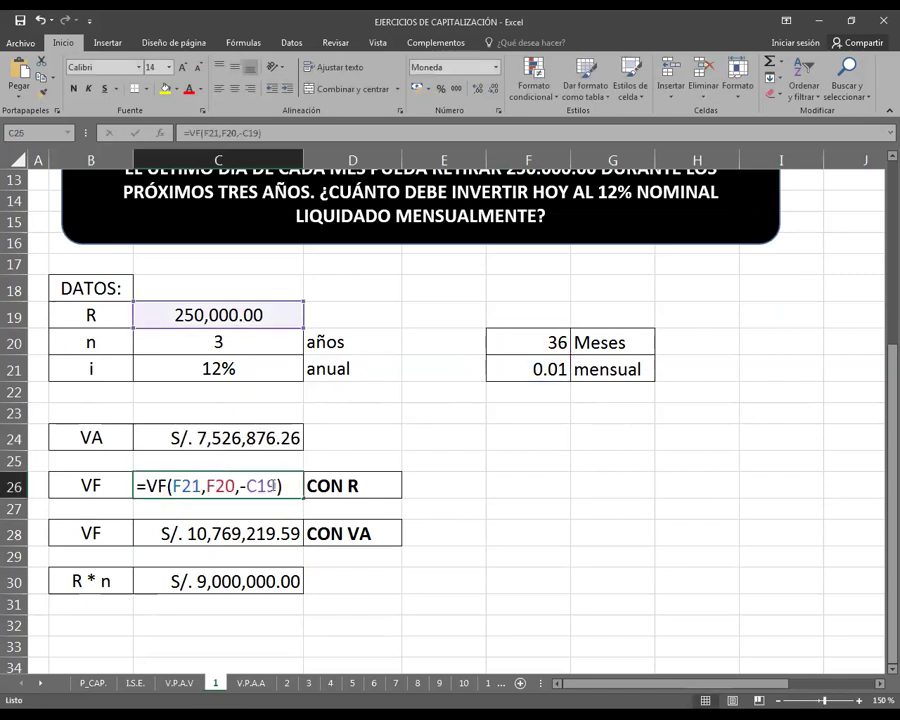
pyautogui.press('Return')
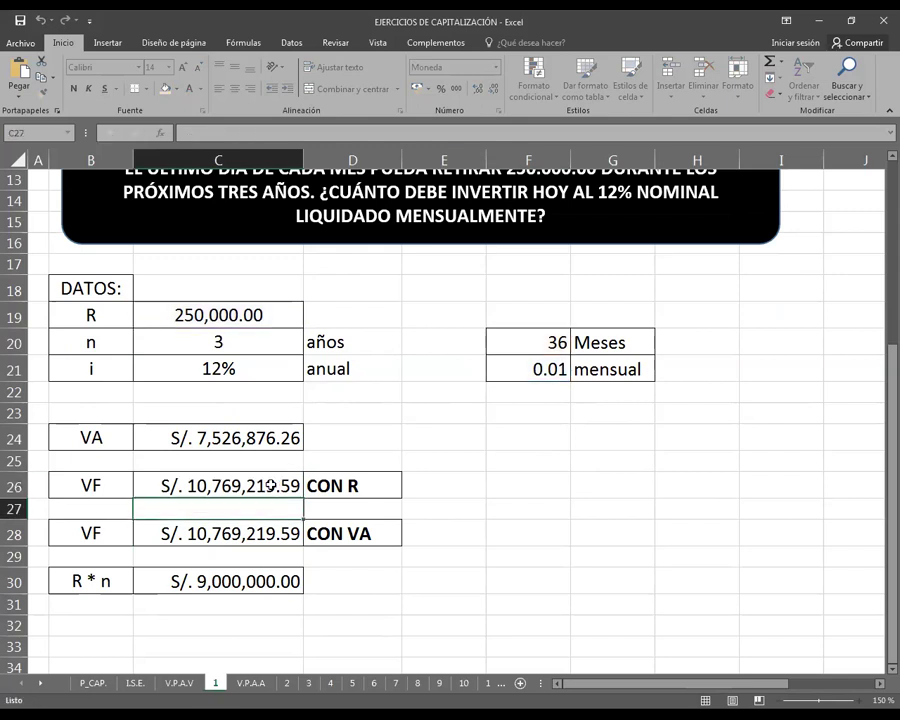
# - Recheck the VF formula marked CON R in C26 against the payment in C19 and the monthly data in F20:F21
pyautogui.doubleClick(270, 485)
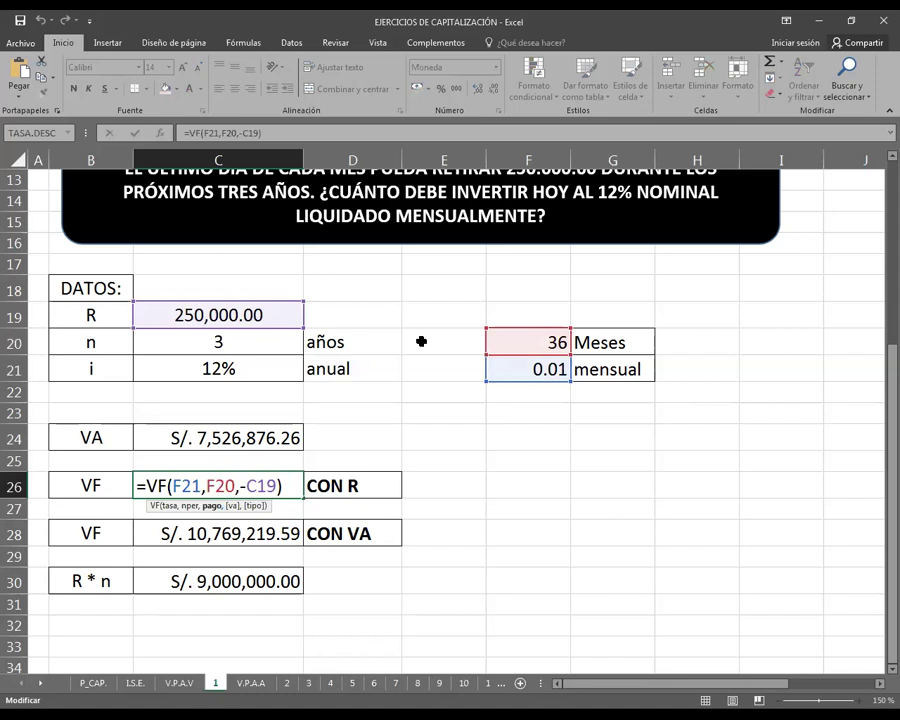
pyautogui.scroll(1, 514, 243)
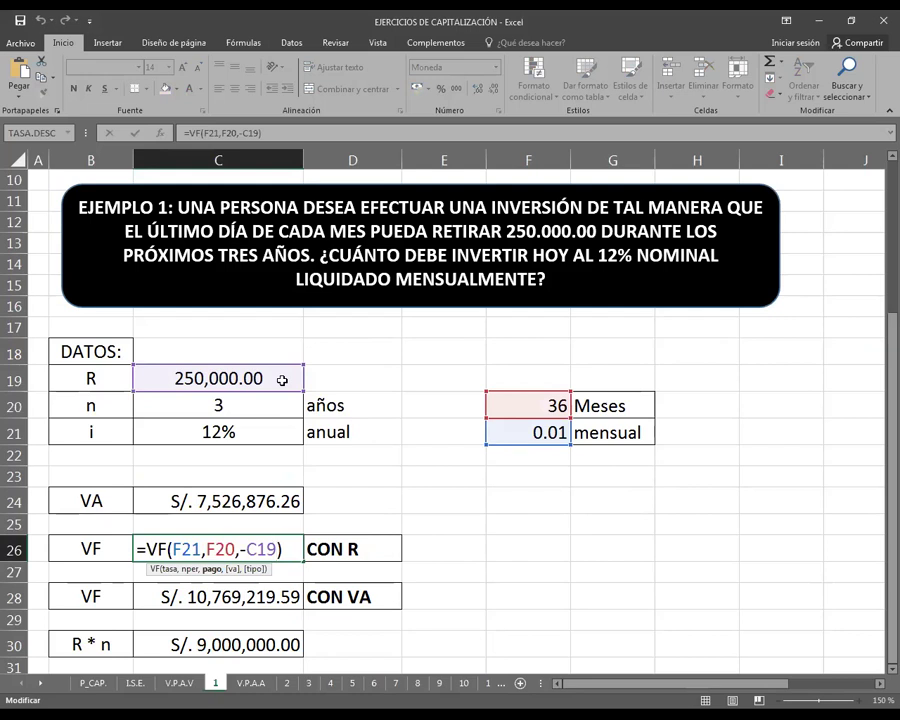
pyautogui.press('Return')
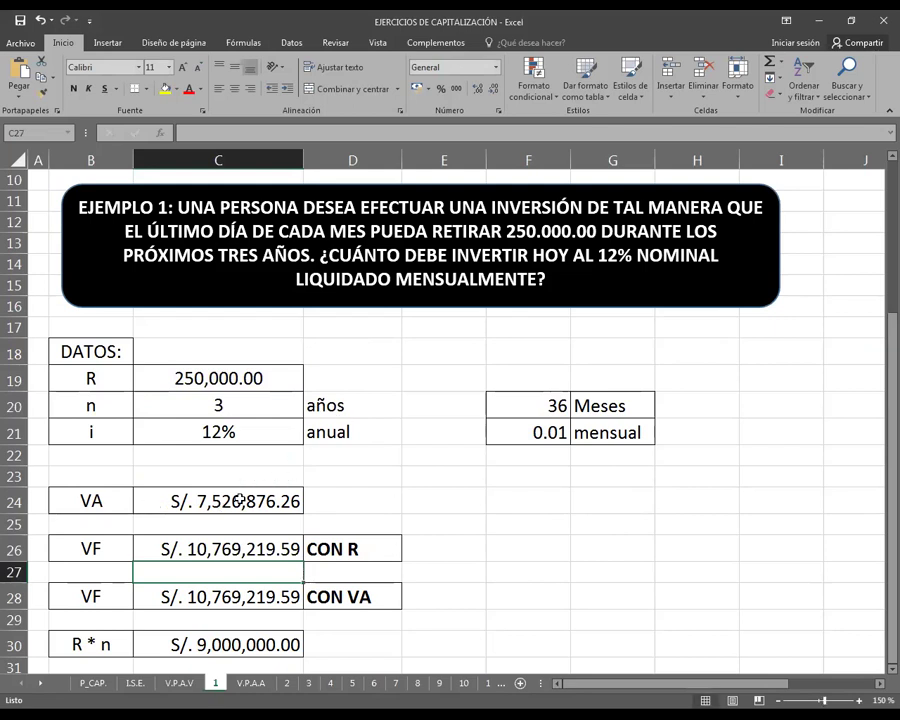
pyautogui.scroll(-1, 435, 527)
pyautogui.scroll(-1, 435, 527)
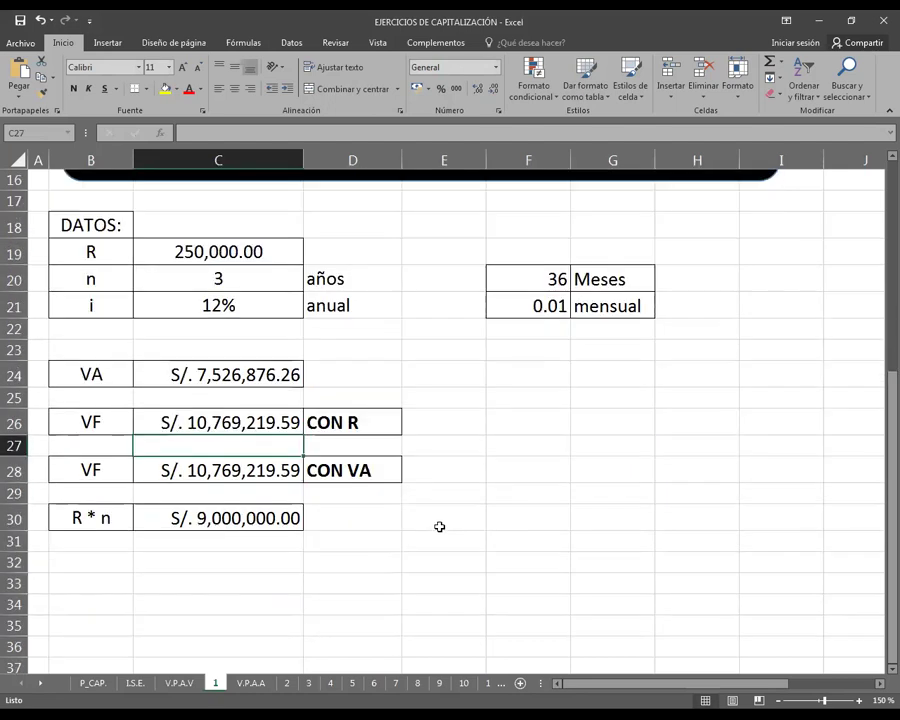
pyautogui.click(357, 424)
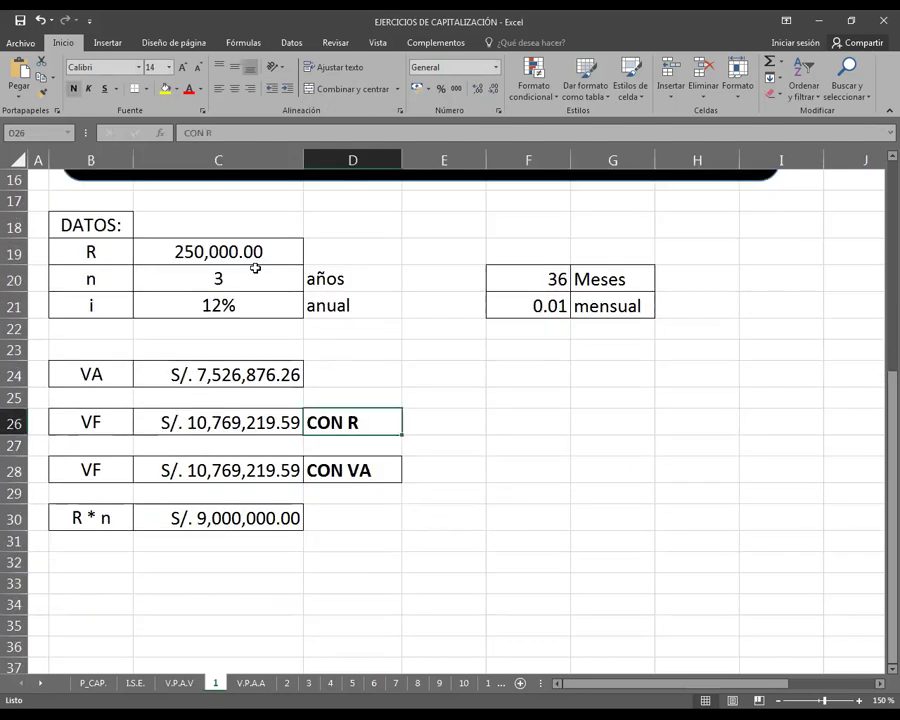
pyautogui.click(296, 420)
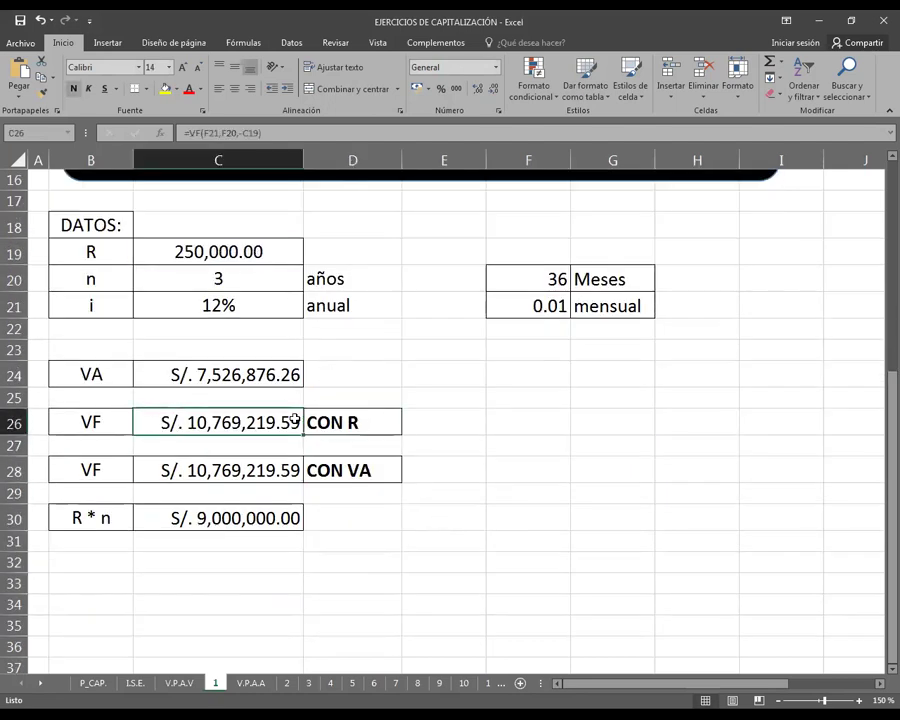
pyautogui.doubleClick(299, 419)
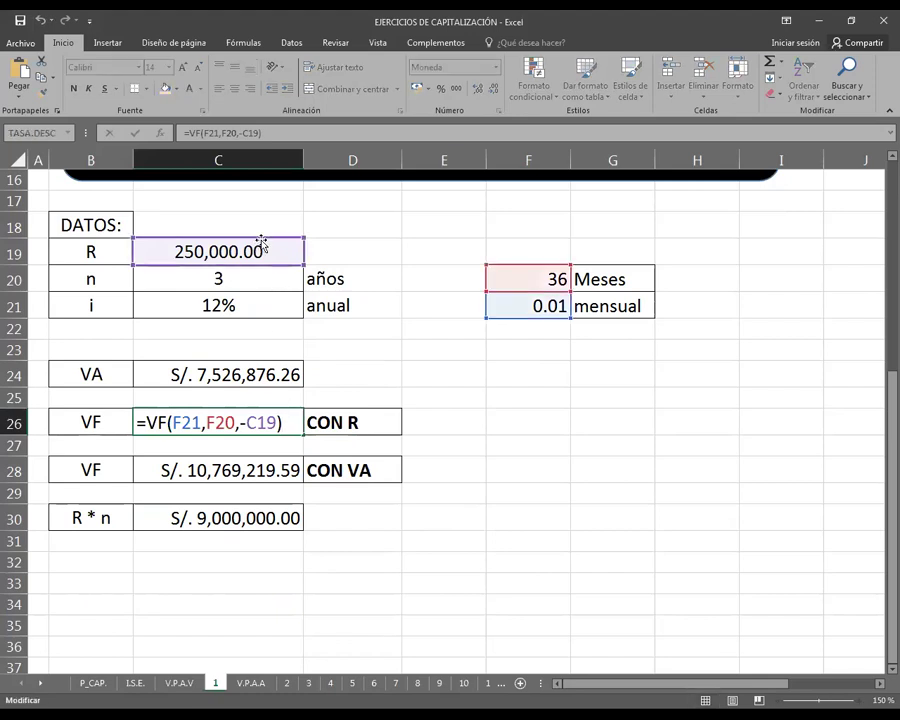
pyautogui.press('Return')
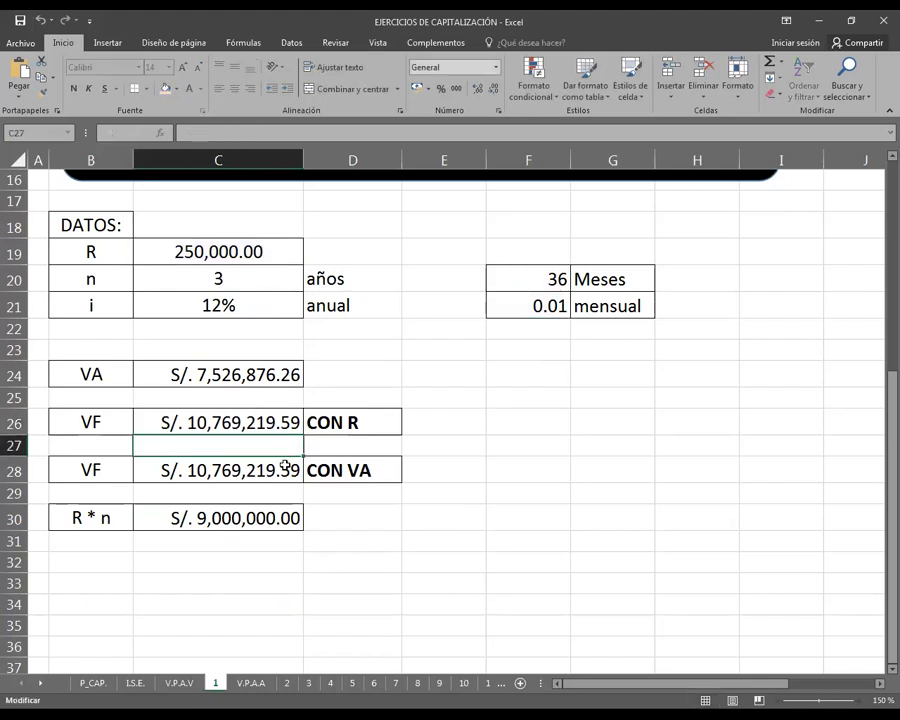
# - Review how the VF formula marked CON VA in C28 uses the present value in C24 instead of the payment
pyautogui.doubleClick(285, 465)
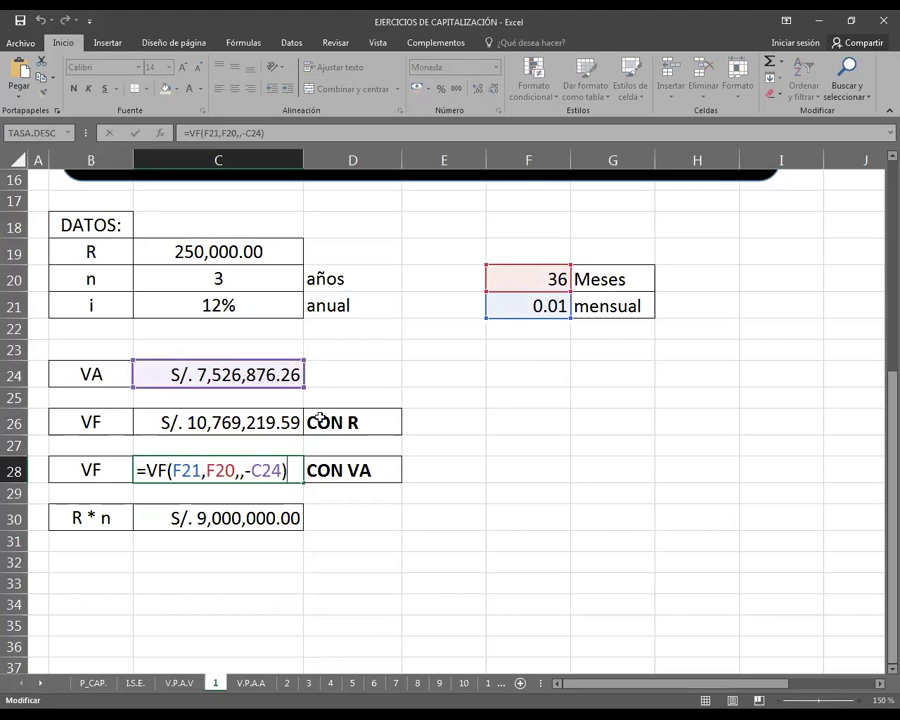
pyautogui.click(298, 475)
pyautogui.press('Return')
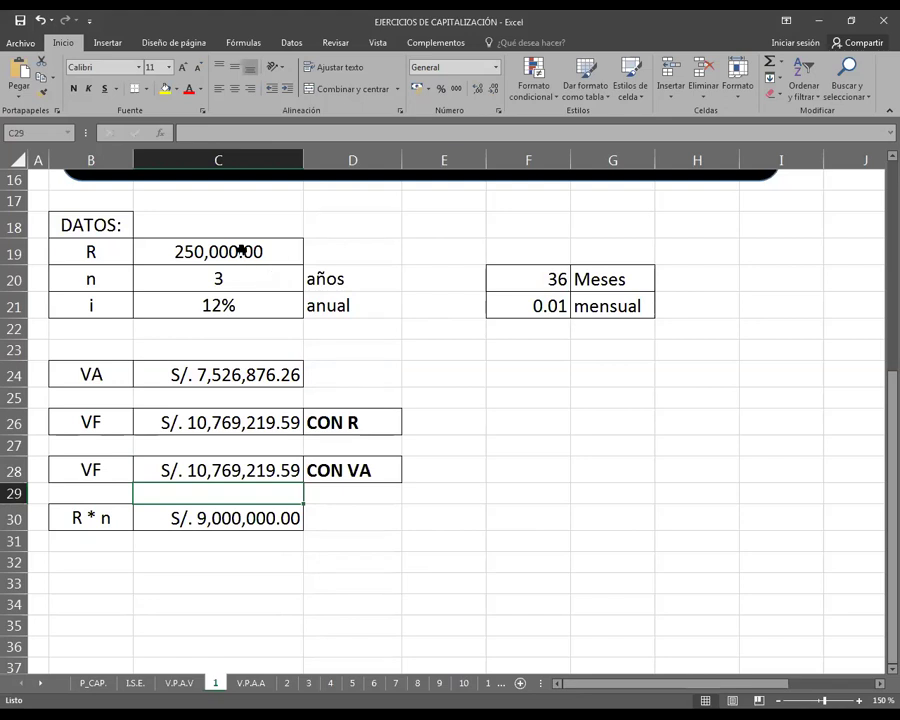
# - Check the R * n formula =C19*F20 in C30 against the payment and the number of months
pyautogui.click(230, 516)
pyautogui.write('=C19*F20')
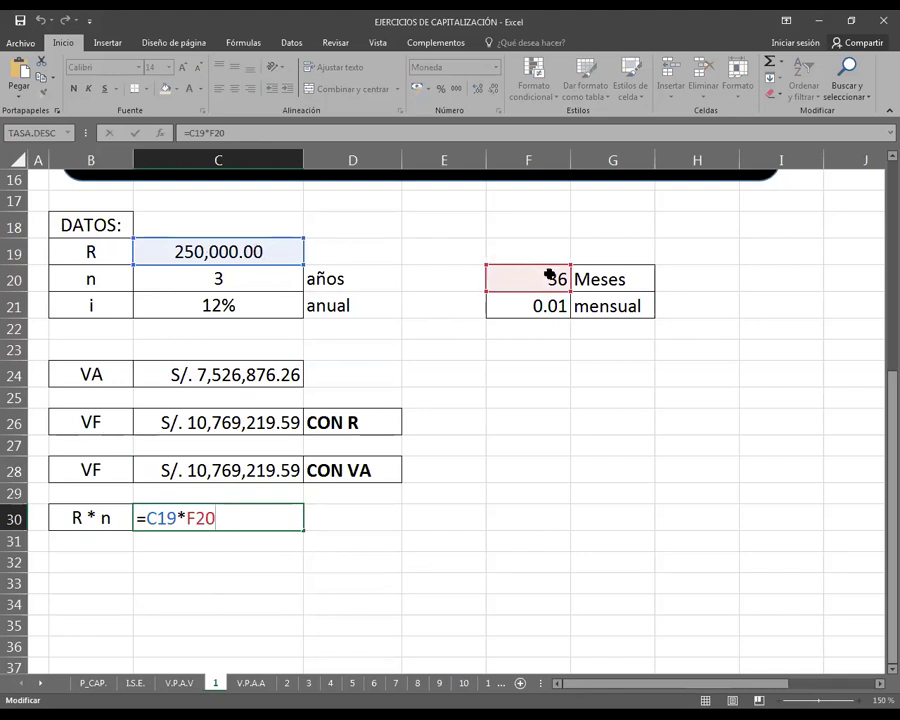
pyautogui.press('Return')
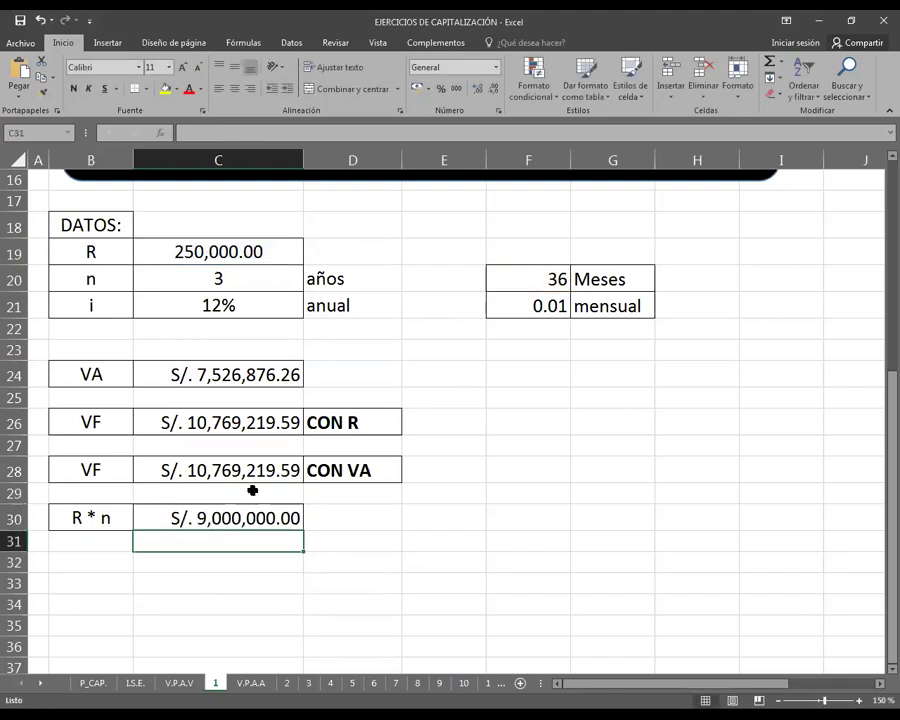
pyautogui.click(147, 517)
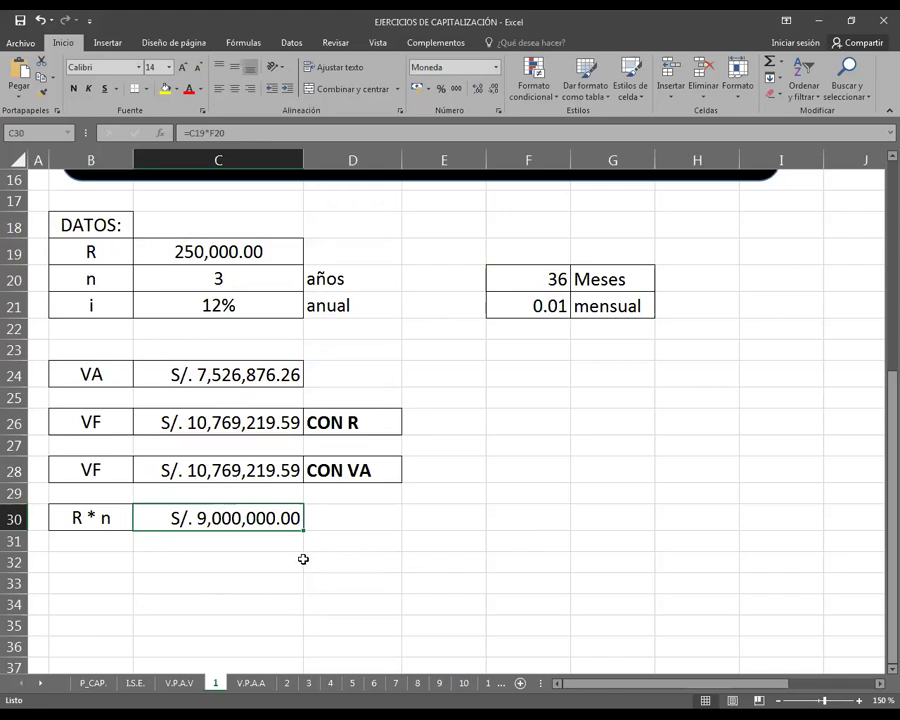
# - Reread the Ejemplo 1 statement and recheck the payment argument of the CON R future value formula in C26
pyautogui.scroll(5, 238, 578)
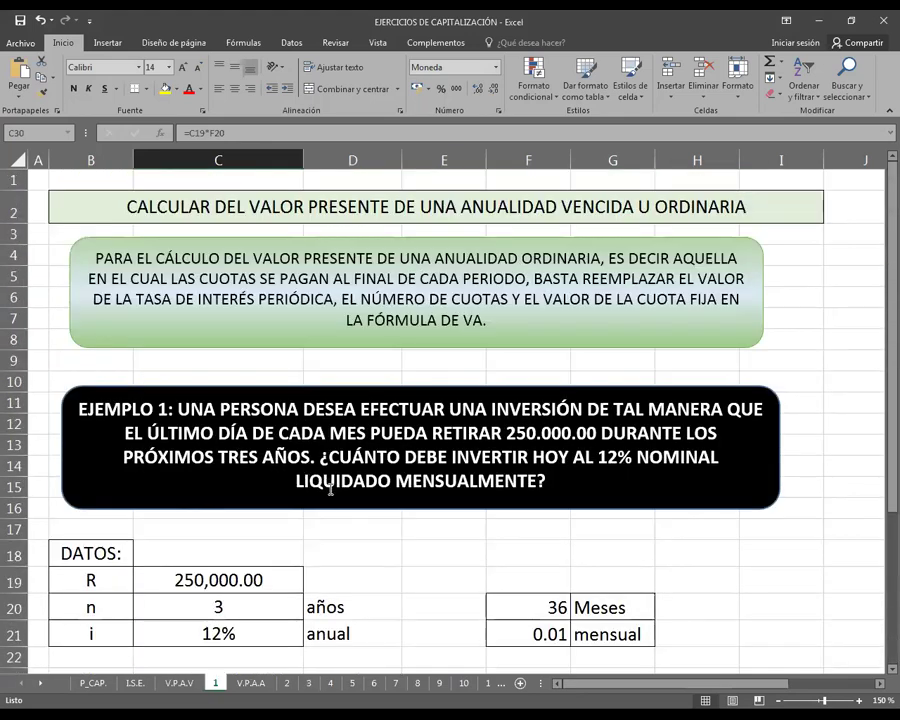
pyautogui.scroll(-2, 328, 488)
pyautogui.scroll(2, 520, 243)
pyautogui.scroll(-2, 478, 526)
pyautogui.scroll(-1, 340, 549)
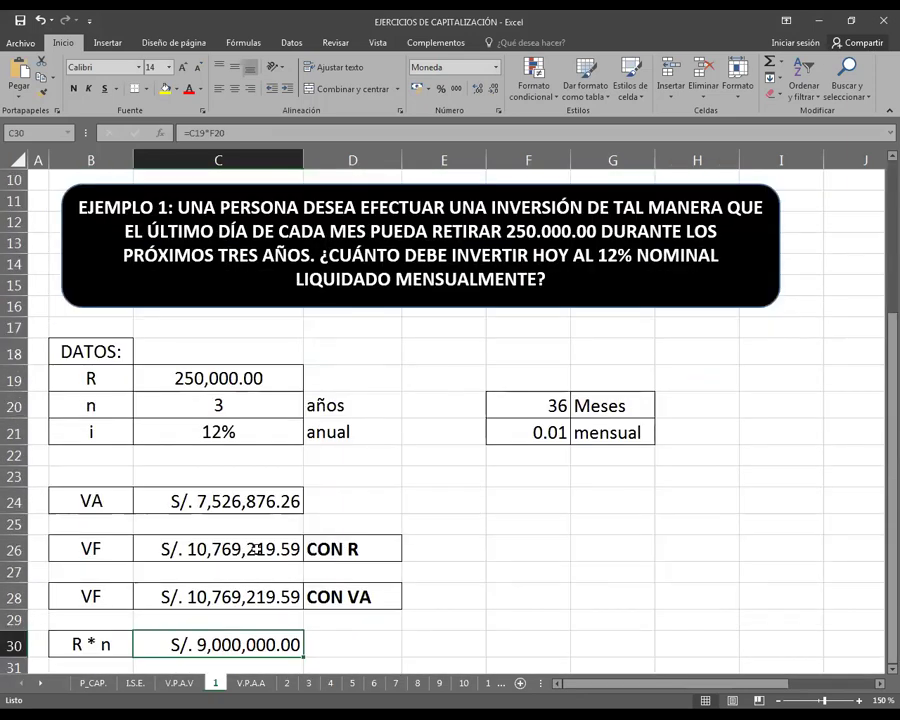
pyautogui.doubleClick(250, 549)
pyautogui.click(262, 549)
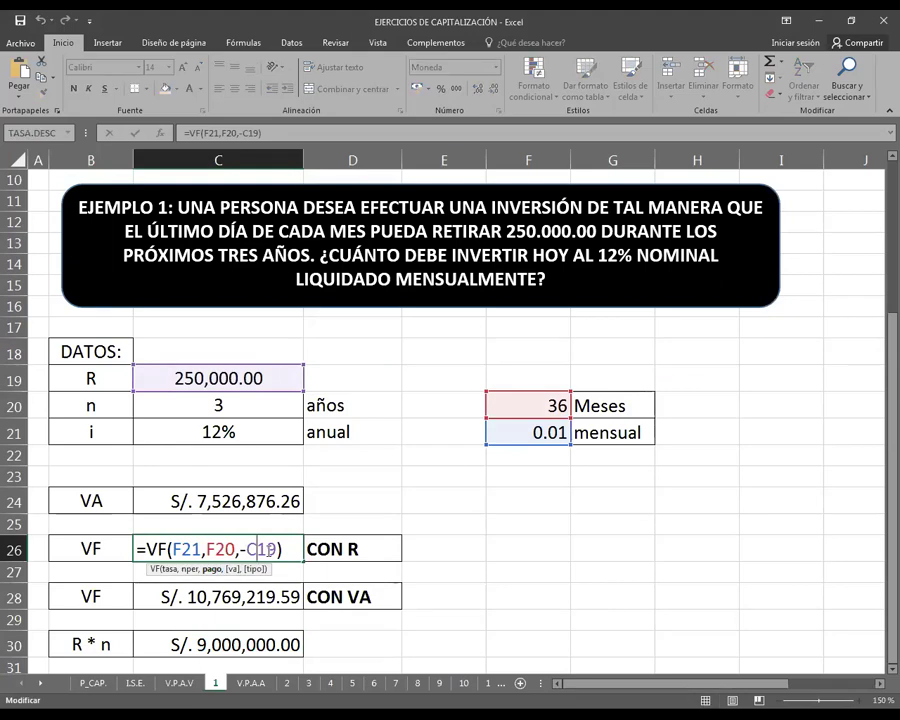
pyautogui.press('Return')
pyautogui.scroll(-2, 266, 551)
pyautogui.scroll(5, 264, 530)
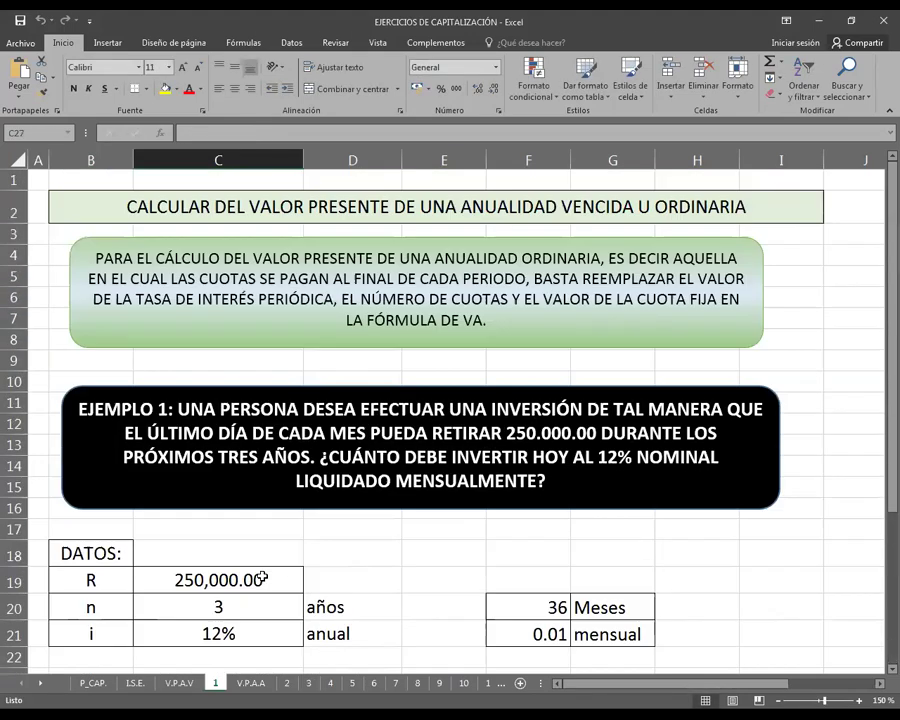
# - Compare the present value formula for anticipated annuities on sheet V.P.A.A with the ordinary annuity formula on sheet V.P.A.V
pyautogui.click(255, 683)
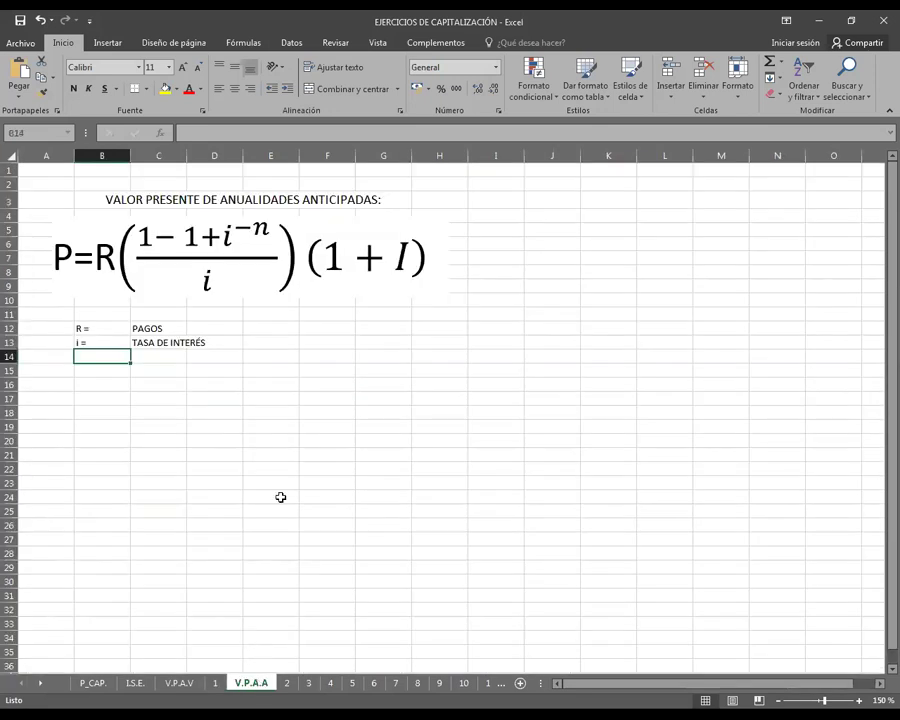
pyautogui.scroll(5, 450, 410)
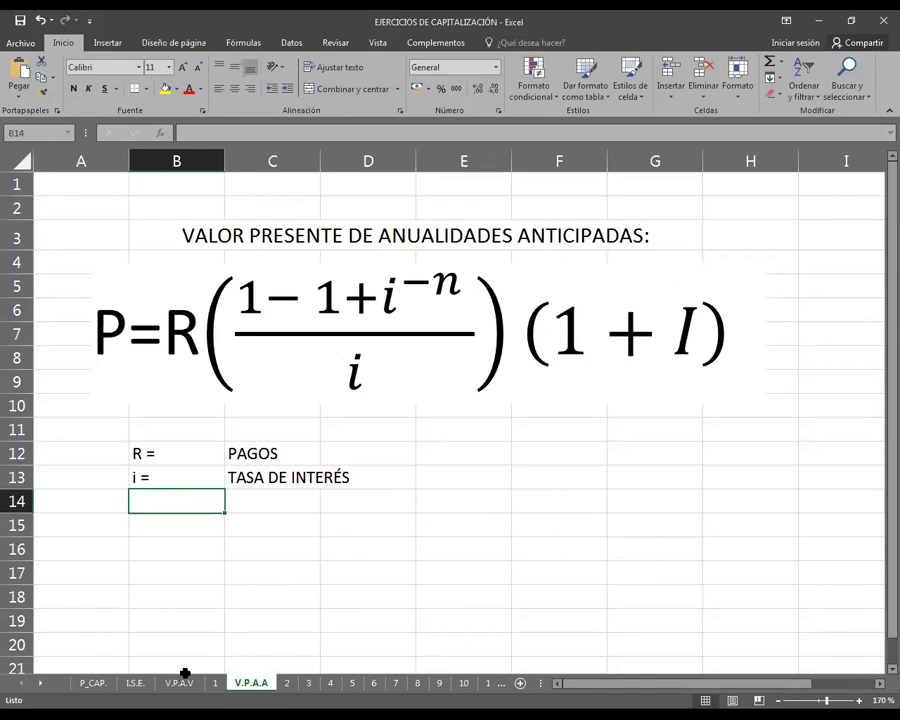
pyautogui.click(135, 684)
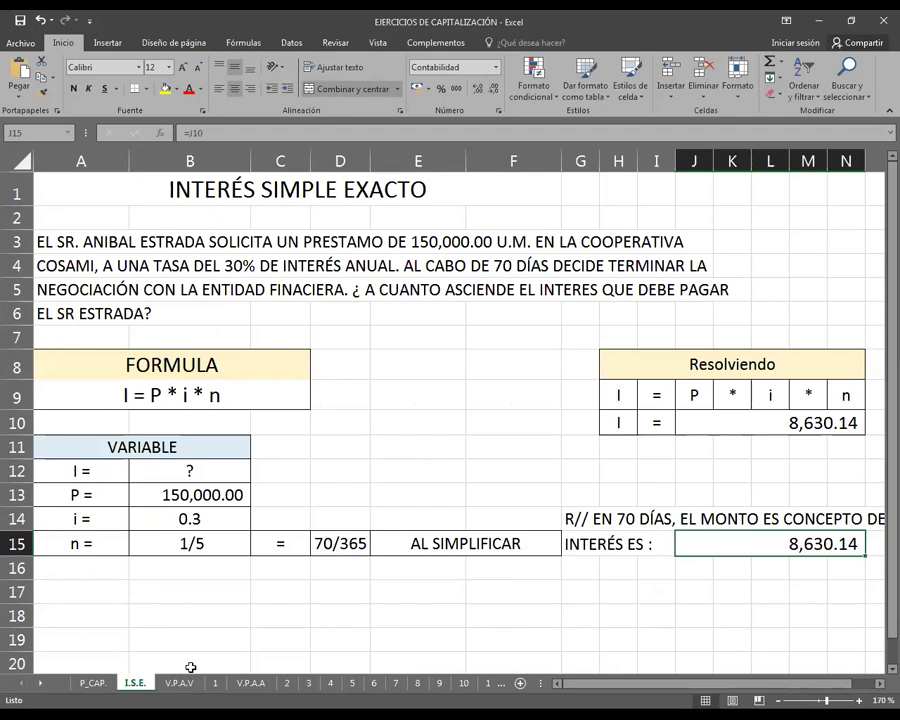
pyautogui.click(183, 686)
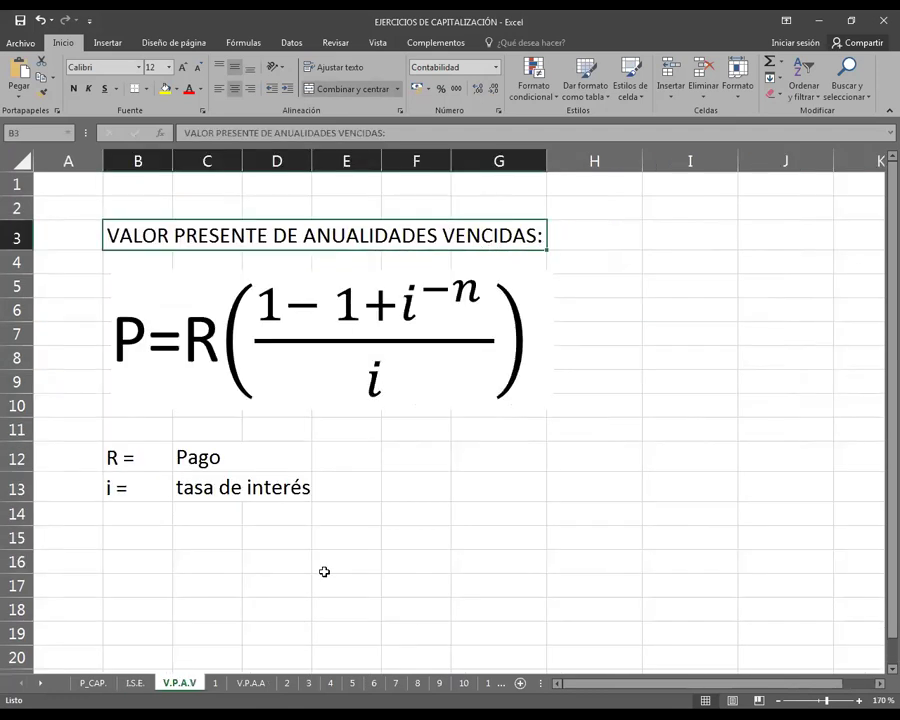
pyautogui.click(251, 683)
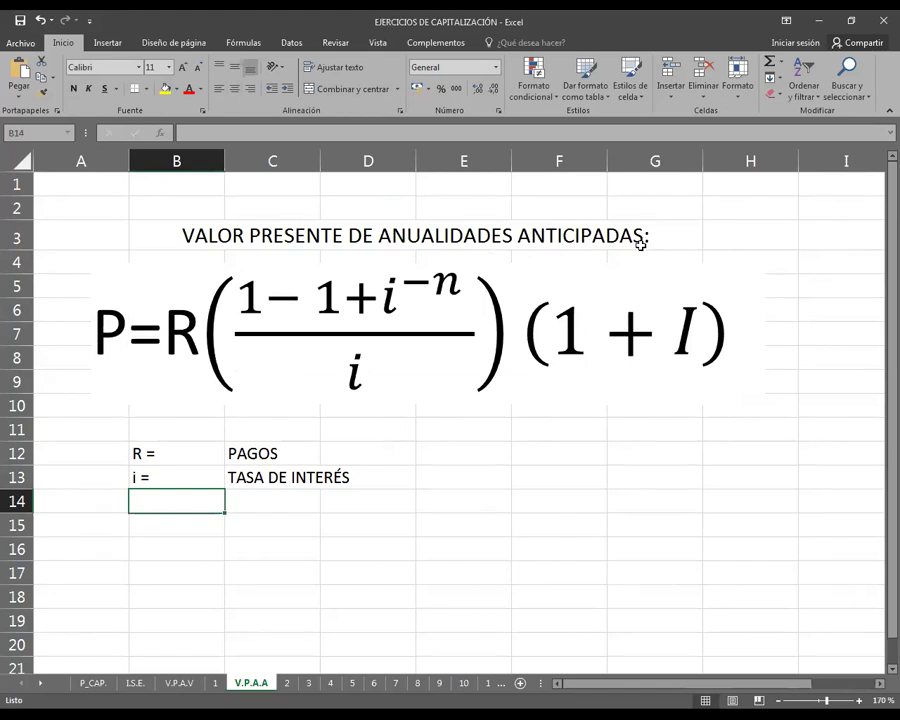
# - Open sheet 2 with the anticipated annuities exercise and widen column C so the VA and FORMULA amounts fit
pyautogui.click(287, 684)
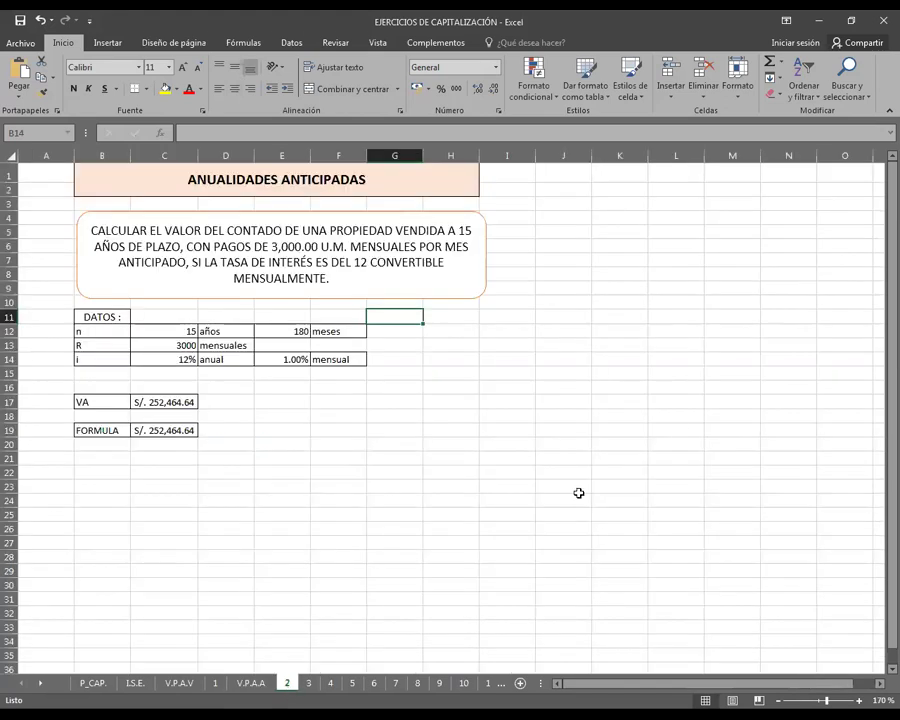
pyautogui.scroll(4, 618, 492)
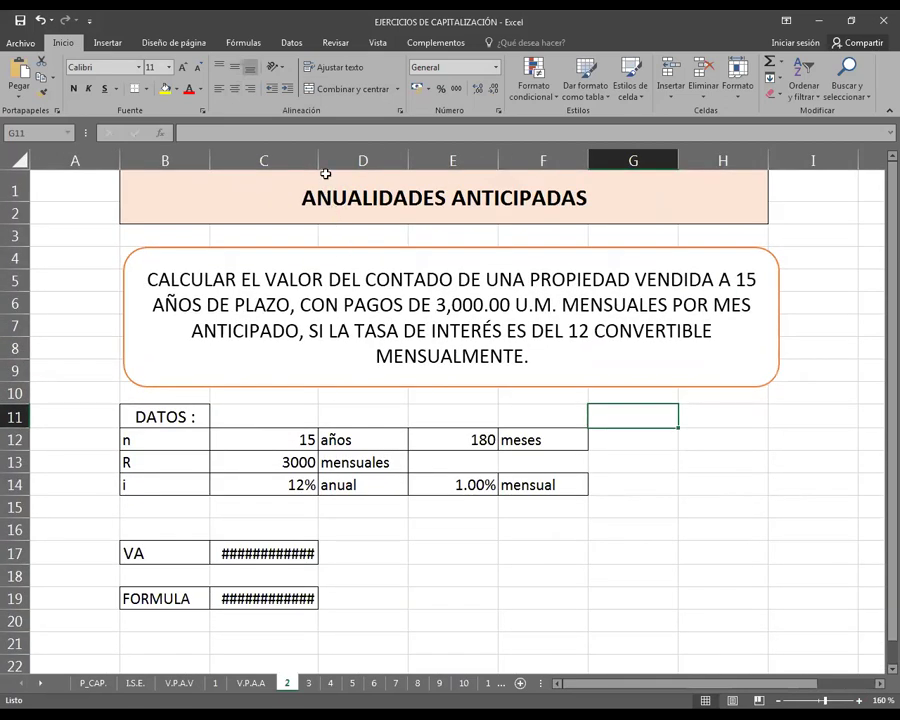
pyautogui.doubleClick(318, 160)
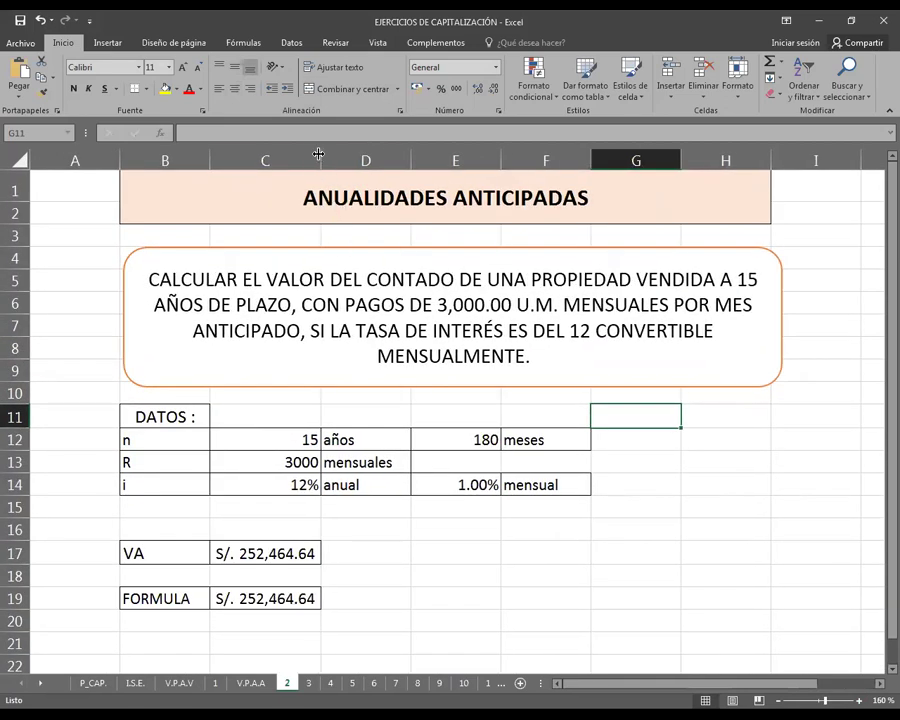
pyautogui.moveTo(318, 153); pyautogui.dragTo(324, 154)
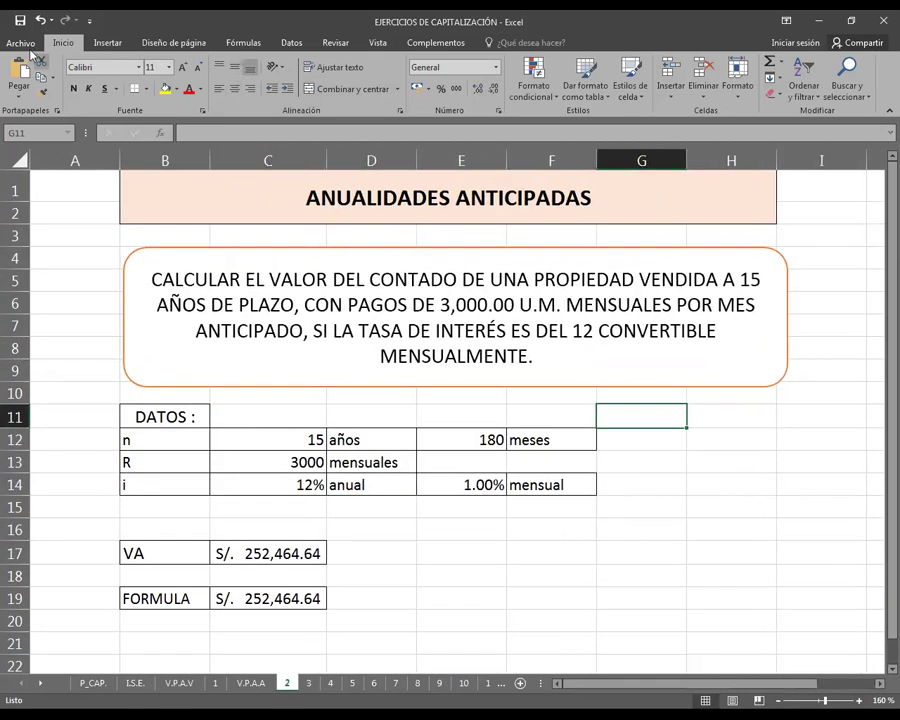
# - Read the exercise statement in the rounded box on sheet 2 about the property sold over 15 years
pyautogui.click(771, 253)
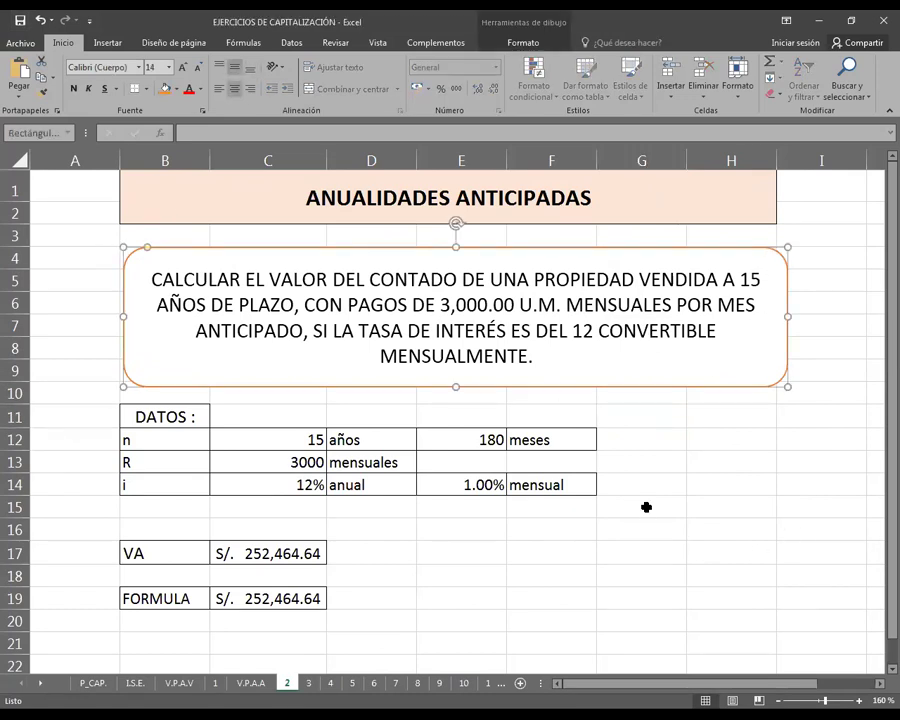
pyautogui.click(607, 482)
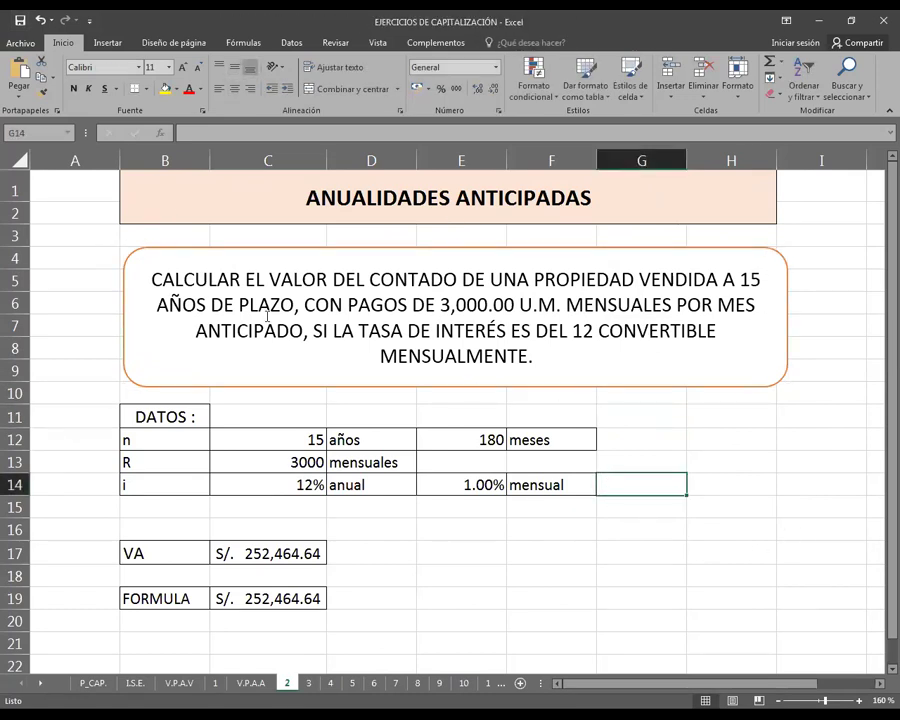
pyautogui.moveTo(151, 280); pyautogui.dragTo(460, 281)
pyautogui.moveTo(524, 308); pyautogui.dragTo(640, 461)
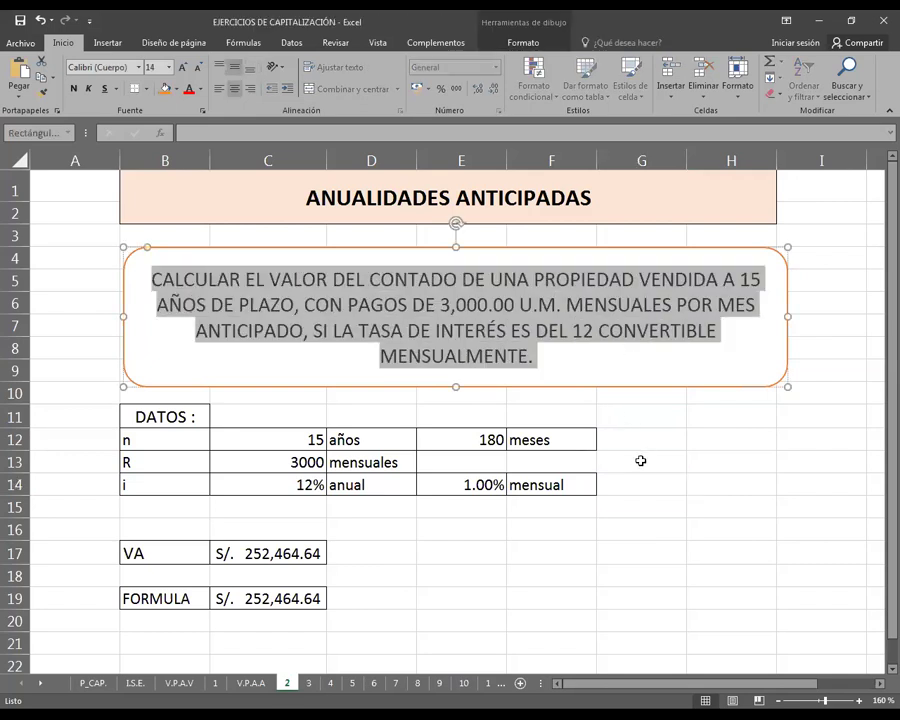
pyautogui.click(640, 461)
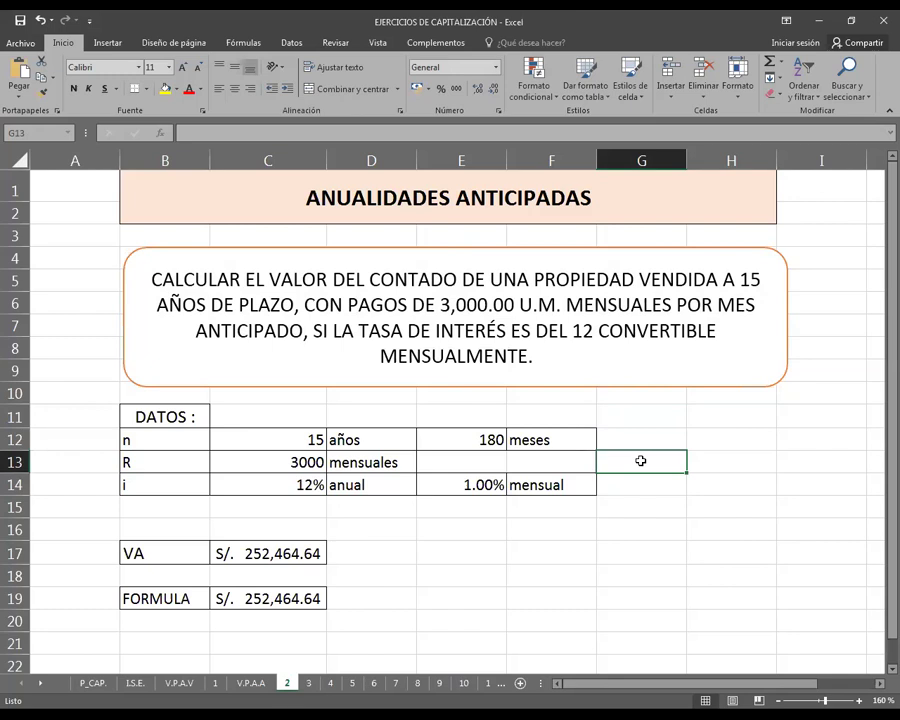
# - Add the missing % sign after the interest rate of 12 in the exercise statement
pyautogui.click(592, 333)
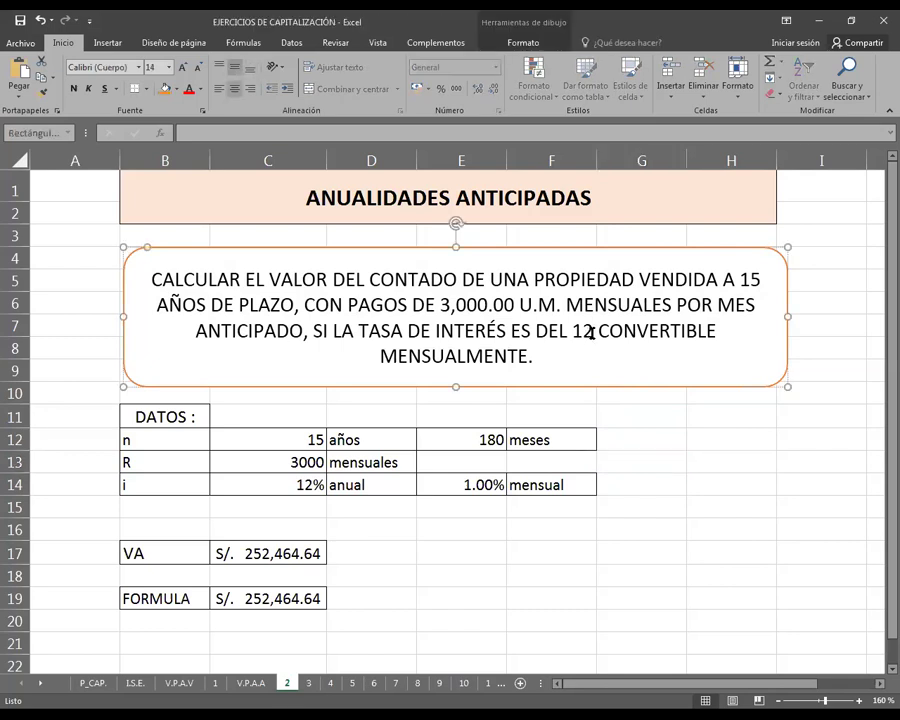
pyautogui.write('%')
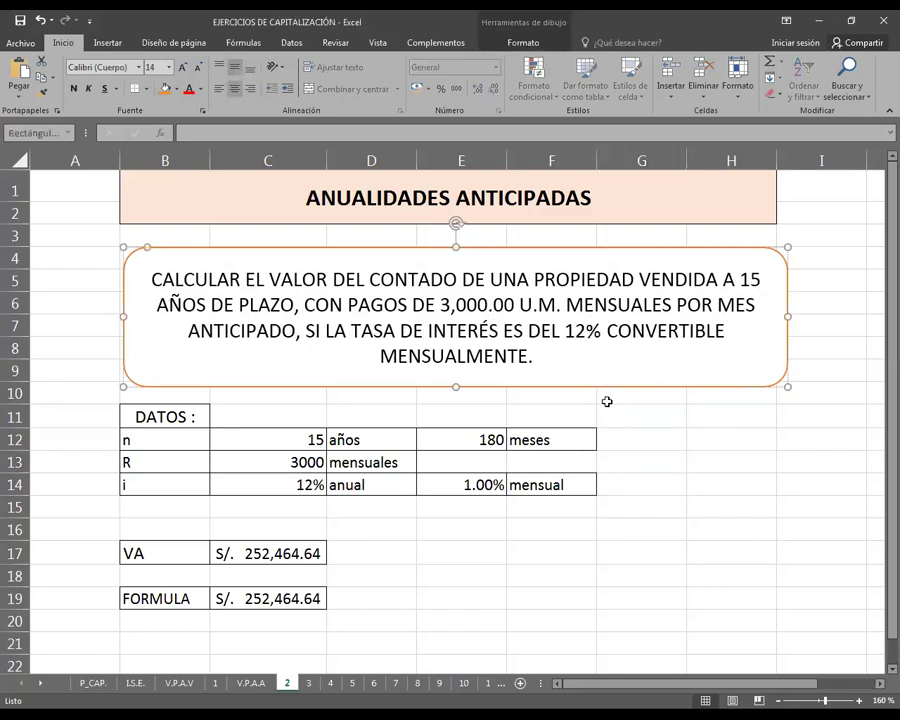
pyautogui.click(659, 463)
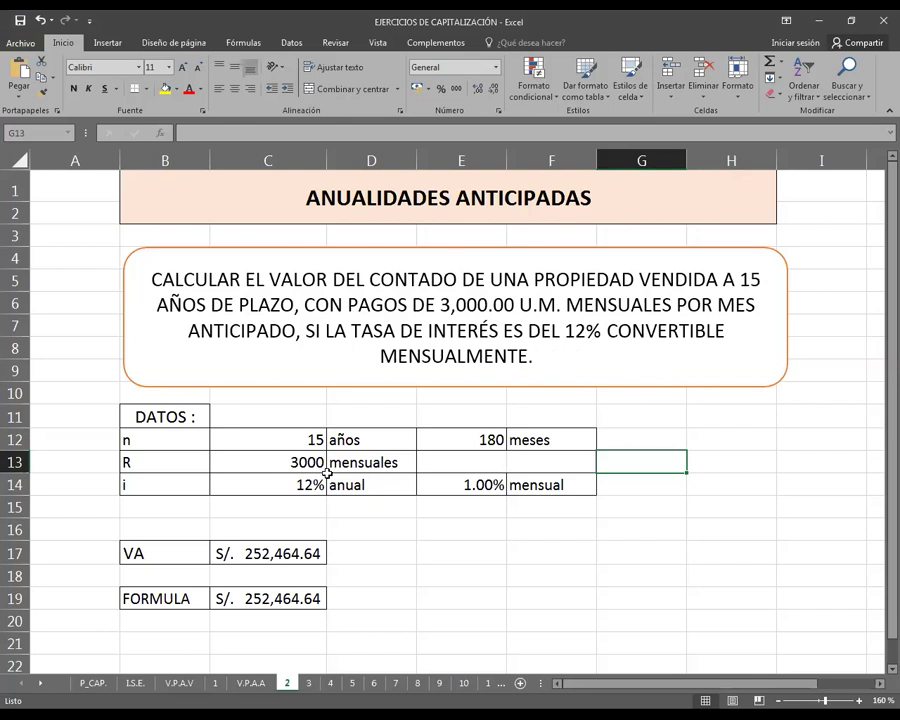
# - Inspect the formula in E12 that converts the 15-year term into months
pyautogui.doubleClick(436, 439)
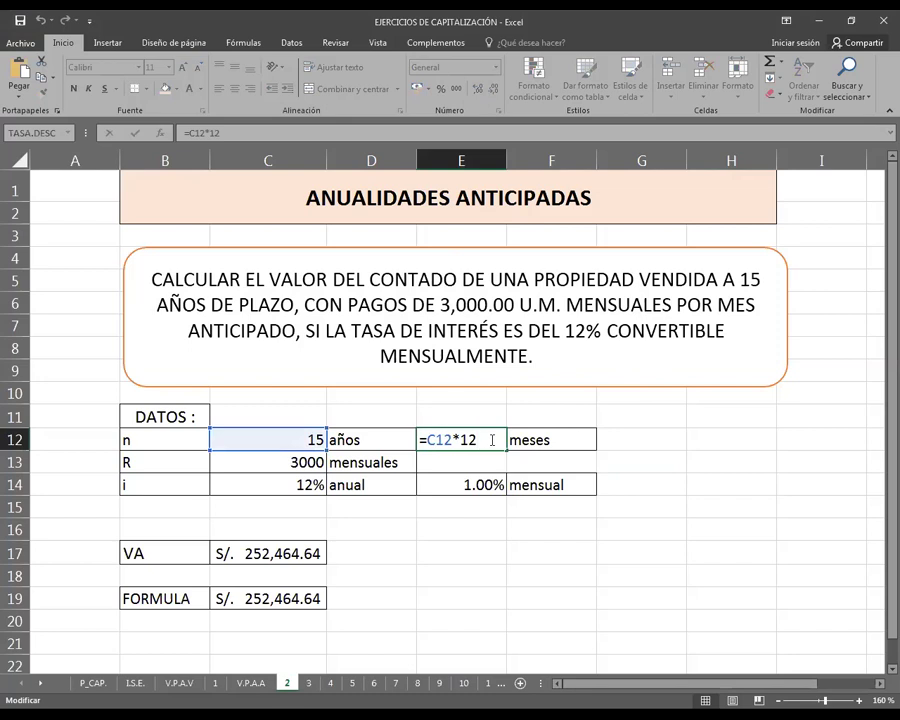
pyautogui.press('Return')
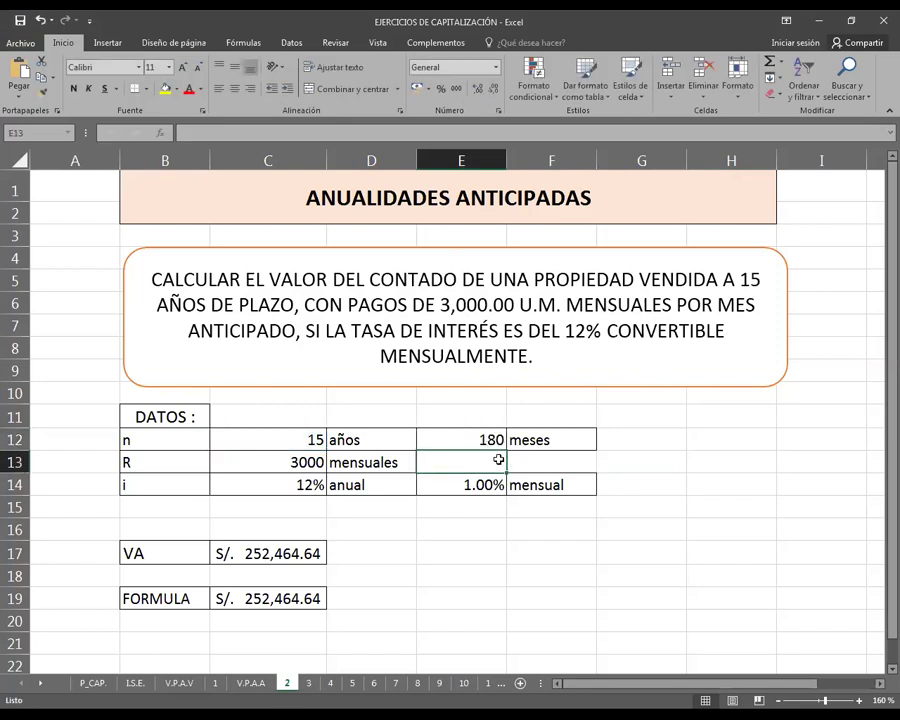
# - Inspect the formula in E14 that converts the annual rate to monthly, and highlight the converted data in E12:E14
pyautogui.click(488, 484)
pyautogui.doubleClick(488, 484)
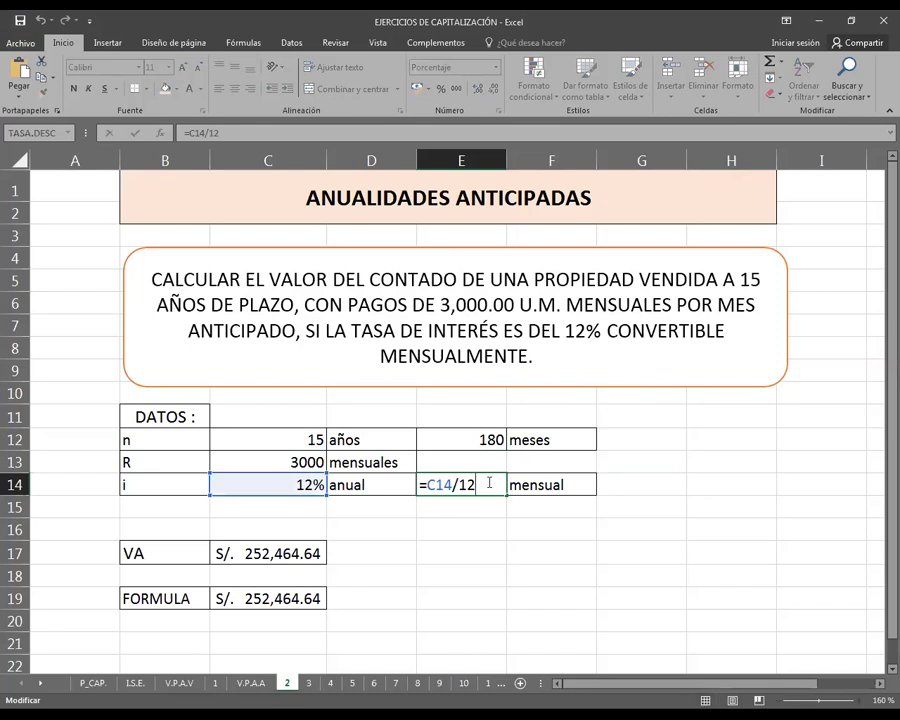
pyautogui.press('Return')
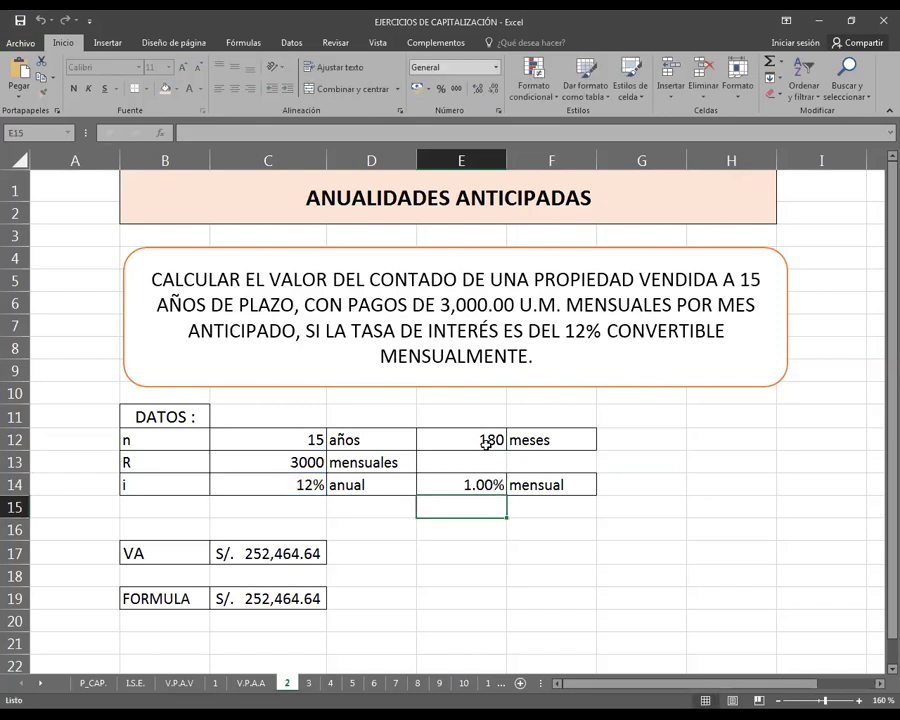
pyautogui.moveTo(490, 438); pyautogui.dragTo(487, 487)
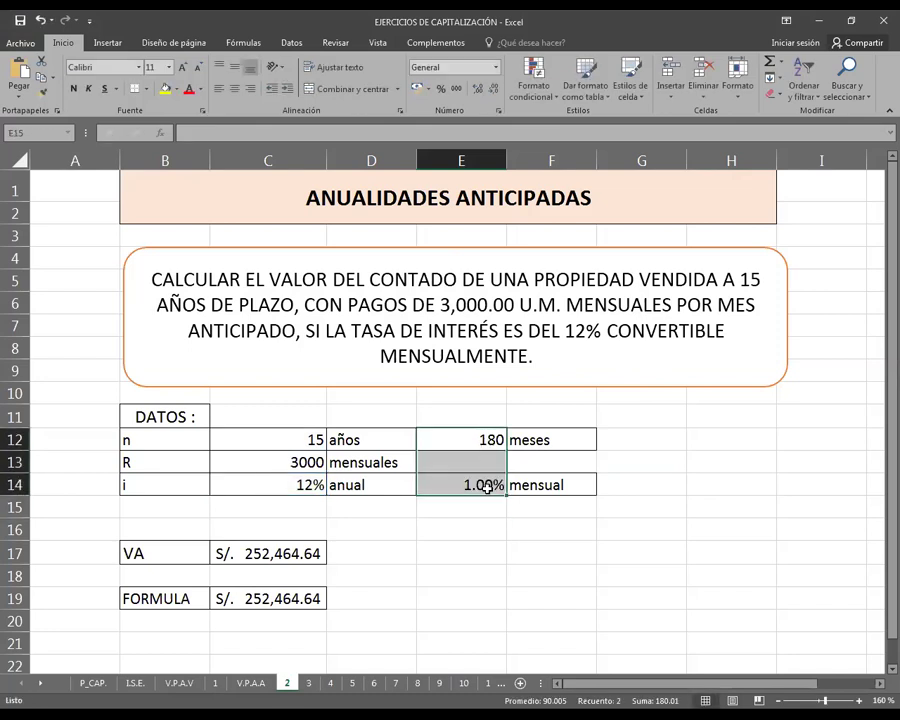
# - Review the VA function's arguments for C17, covering the number of periods, the negative payment and the payment type
pyautogui.doubleClick(320, 555)
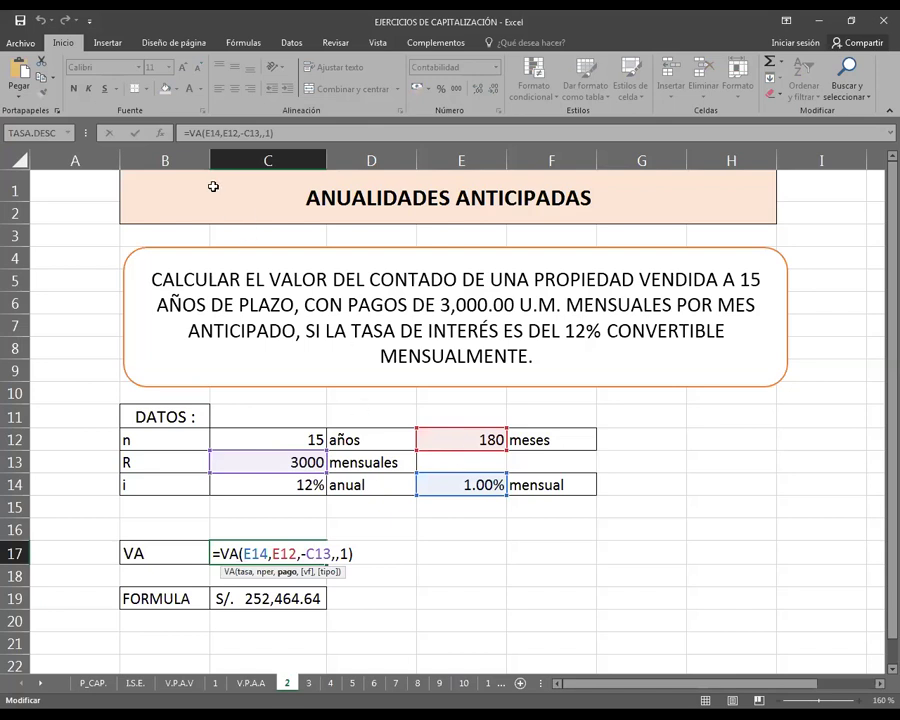
pyautogui.click(159, 133)
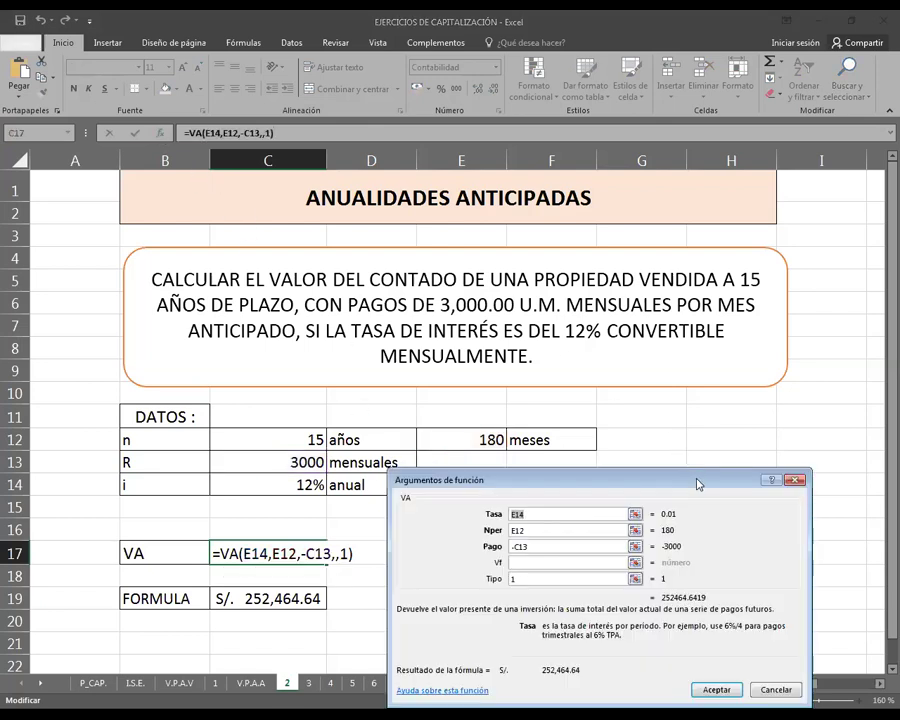
pyautogui.moveTo(698, 484); pyautogui.dragTo(742, 326)
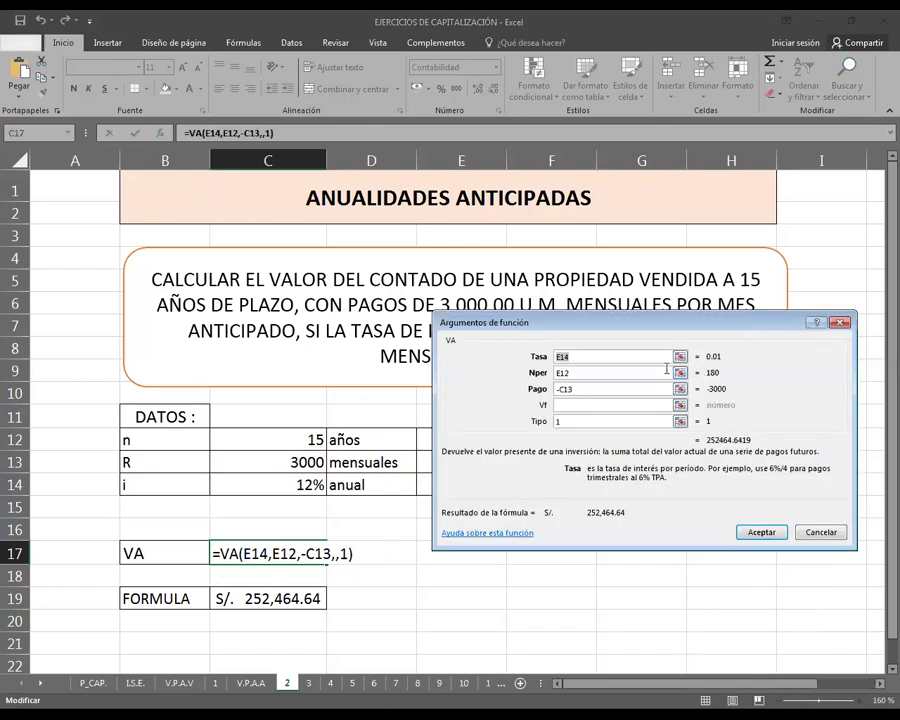
pyautogui.click(595, 372)
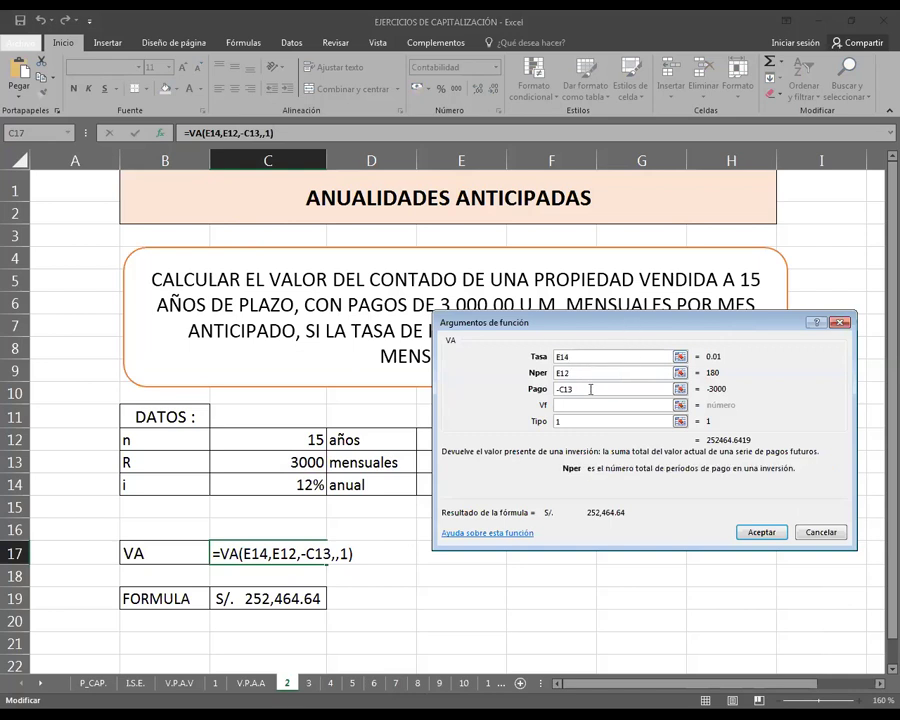
pyautogui.click(590, 389)
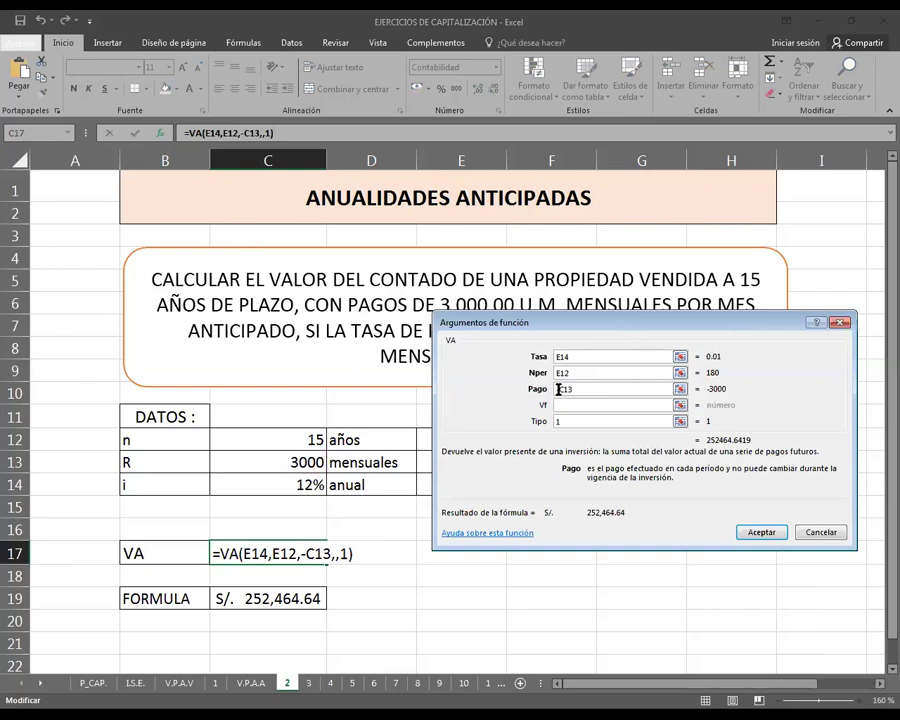
pyautogui.click(571, 424)
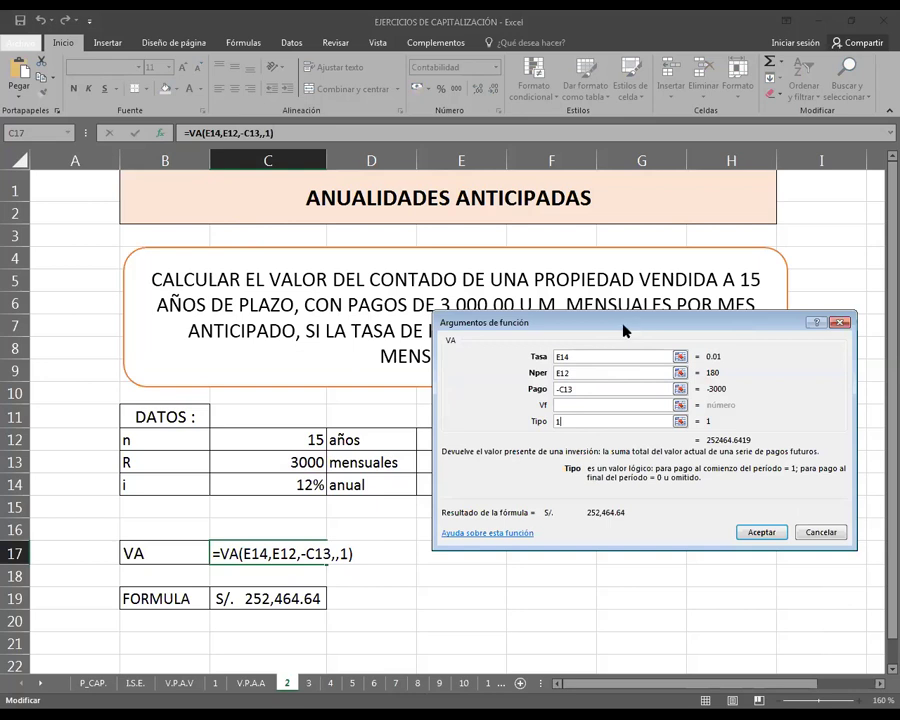
pyautogui.moveTo(624, 330); pyautogui.dragTo(551, 312)
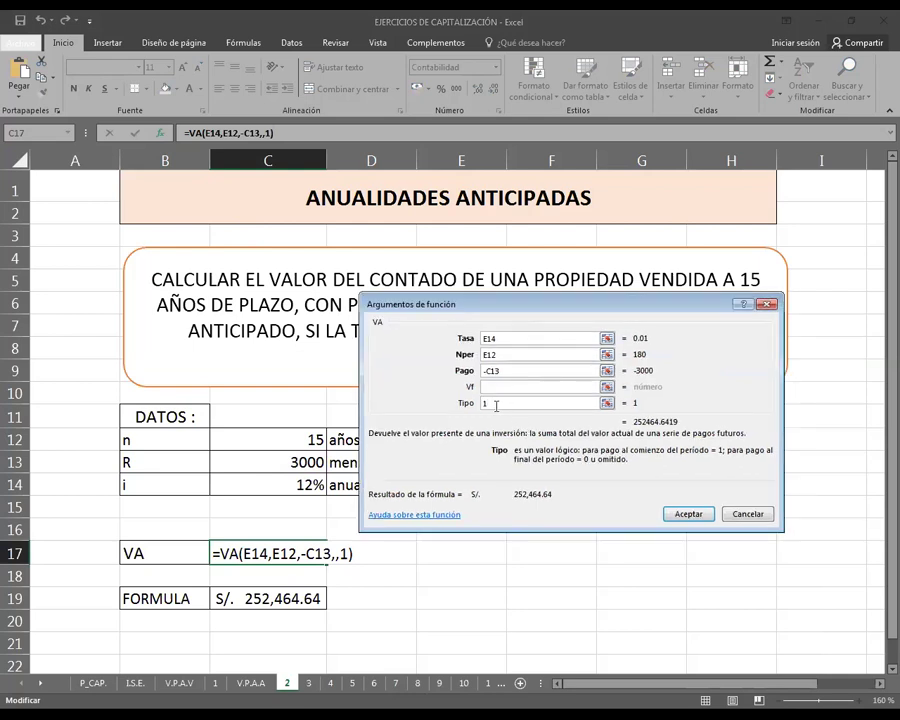
pyautogui.click(688, 513)
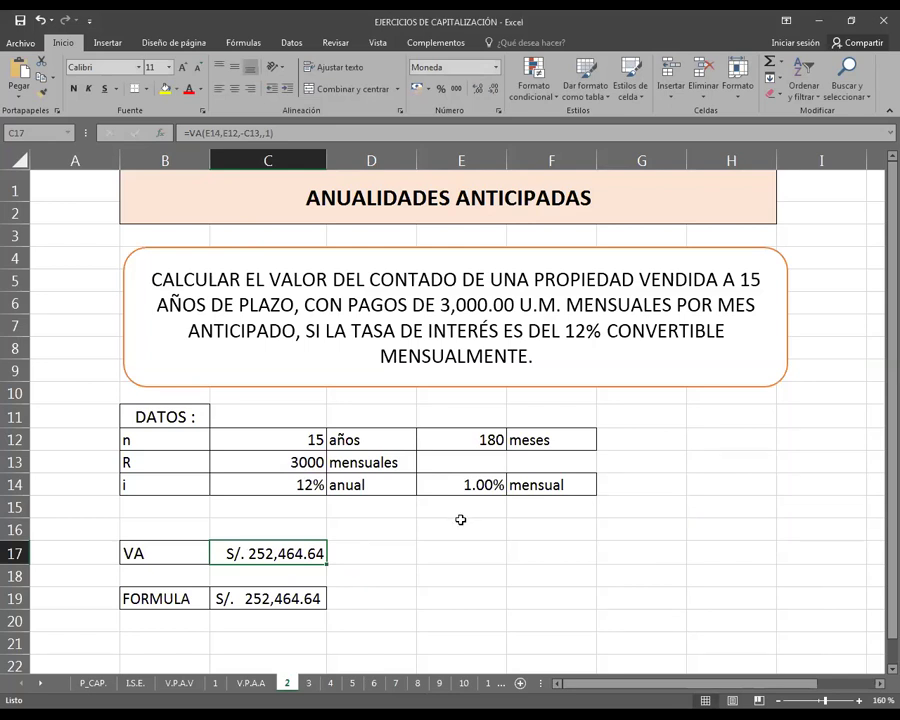
# - Inspect the manual anticipated annuity formula in C19 beside the FORMULA label
pyautogui.press('Down')
pyautogui.press('Down')
pyautogui.press('F2')
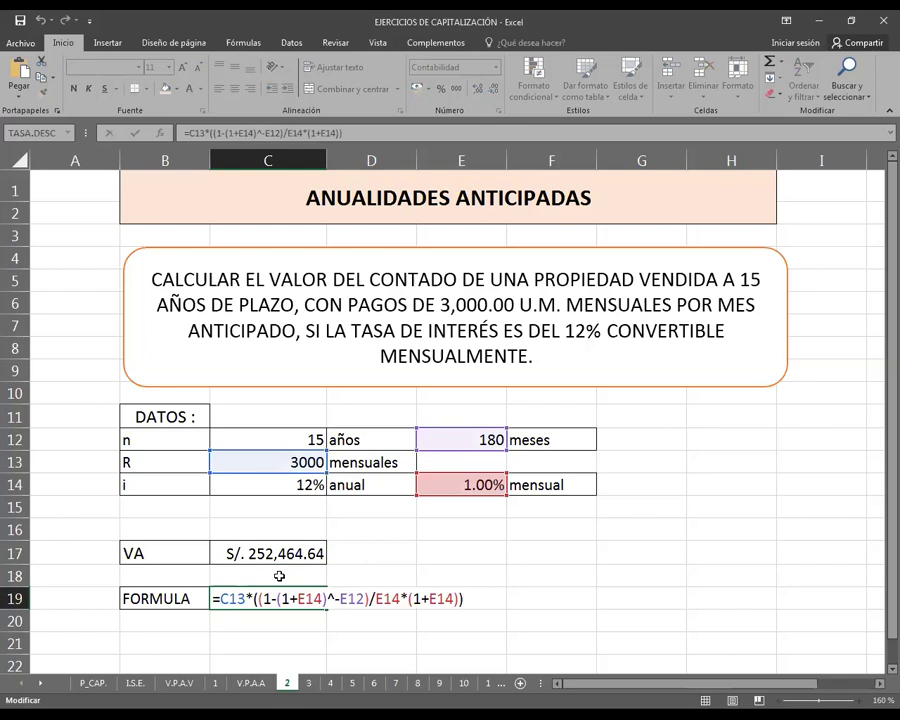
pyautogui.press('Return')
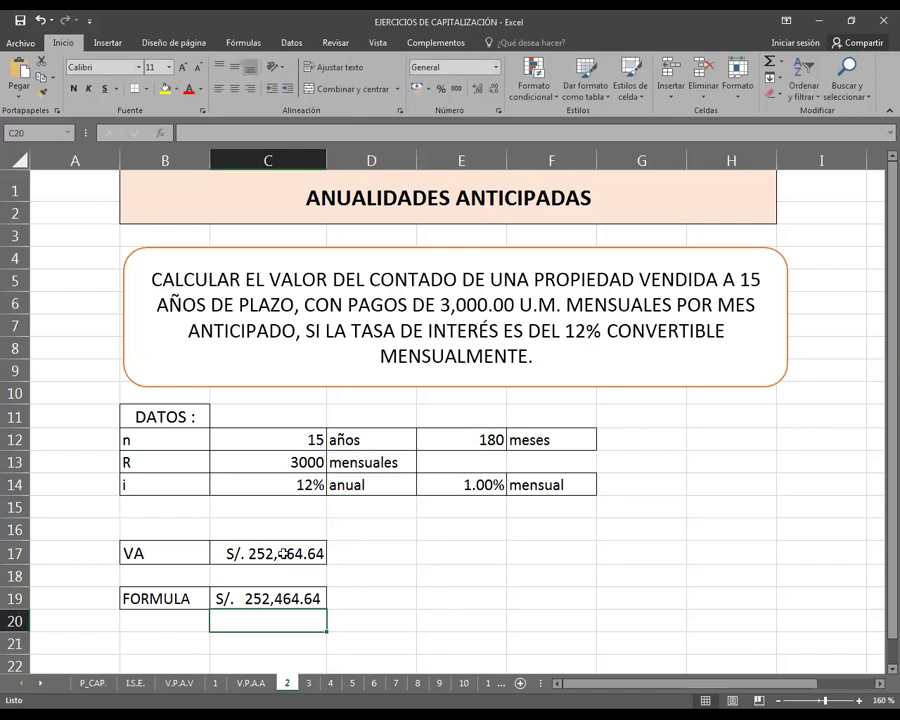
# - Examine the type argument at the end of the VA formula in C17, leaving the formula as is
pyautogui.click(283, 553)
pyautogui.doubleClick(283, 553)
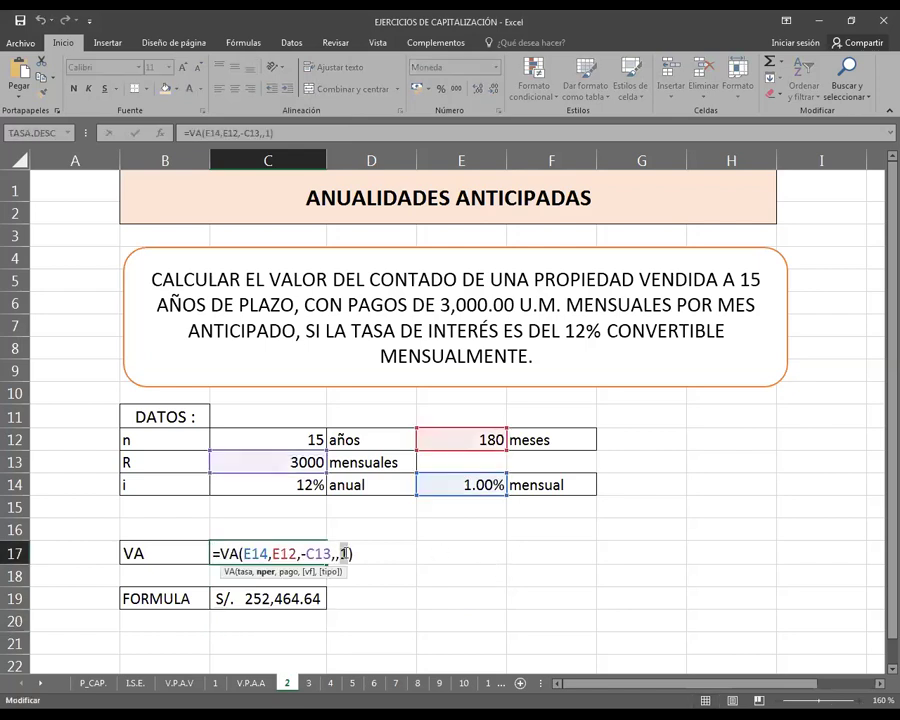
pyautogui.click(344, 553)
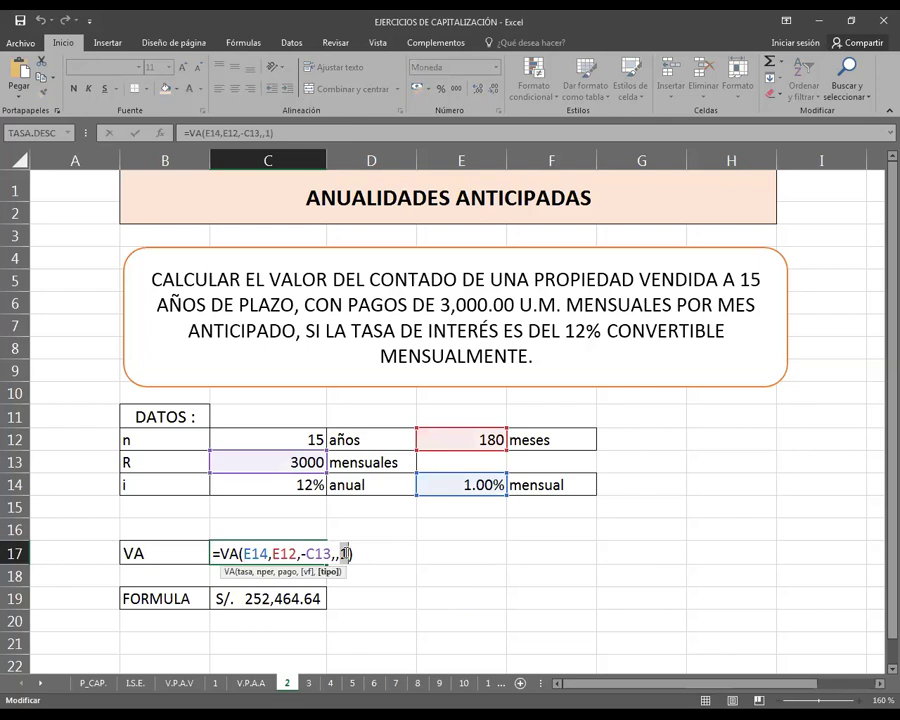
pyautogui.press('Escape')
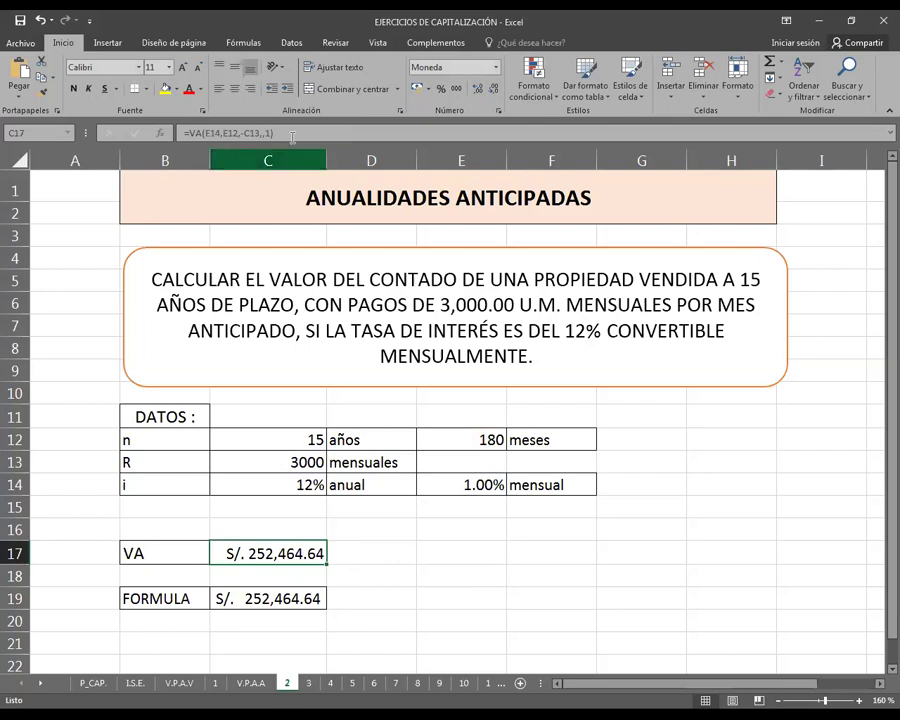
# - Copy the VA formula text from C17 into D17 and set its type argument to 0 for end-of-period payments
pyautogui.doubleClick(316, 552)
pyautogui.moveTo(276, 133); pyautogui.dragTo(178, 133)
pyautogui.hotkey('ctrl', 'c')
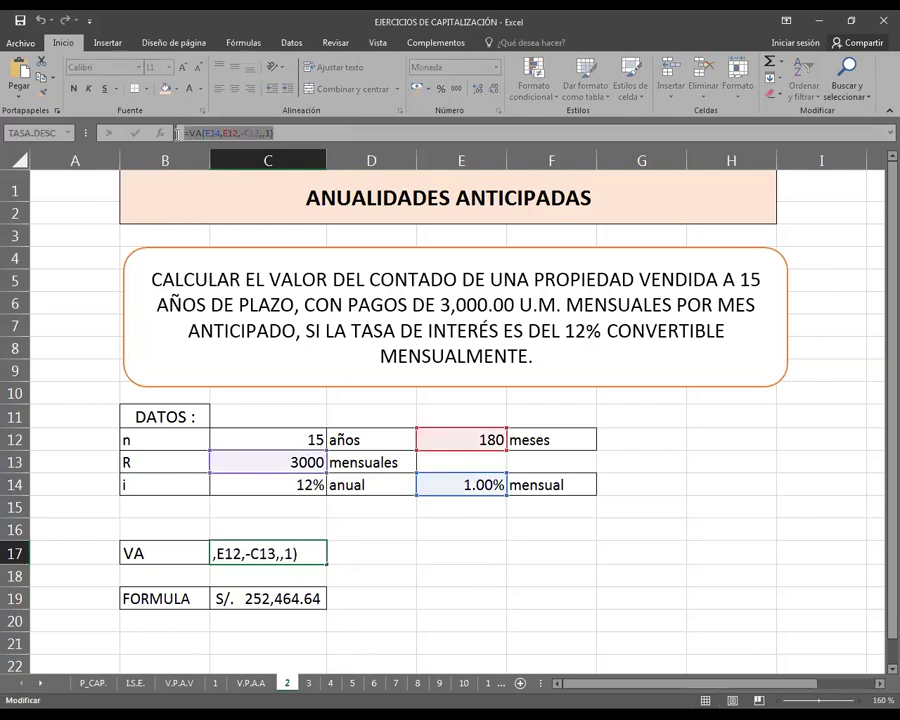
pyautogui.press('Escape')
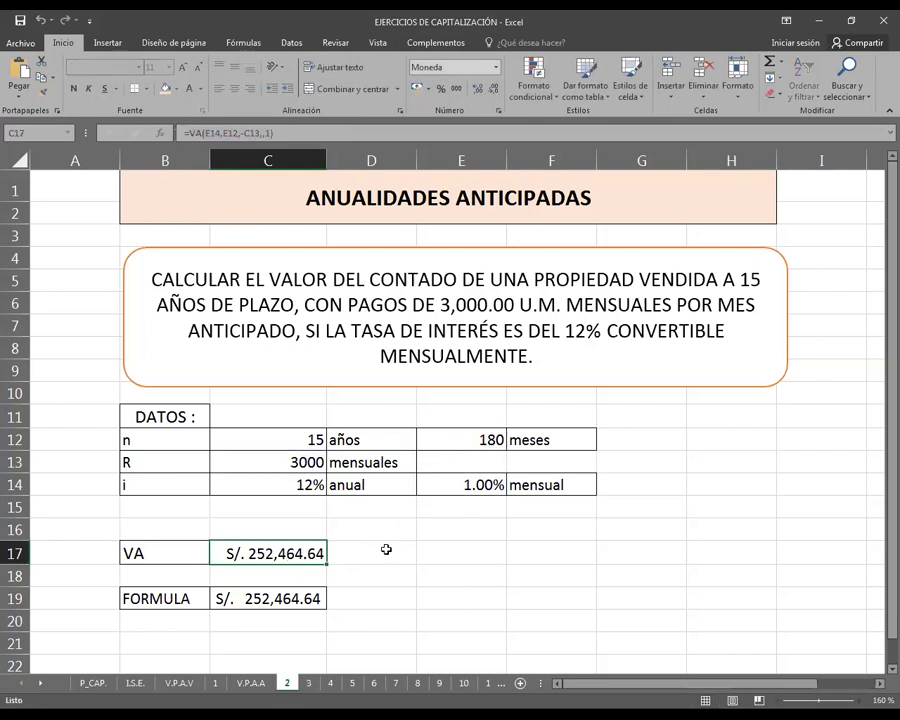
pyautogui.click(388, 550)
pyautogui.hotkey('ctrl', 'v')
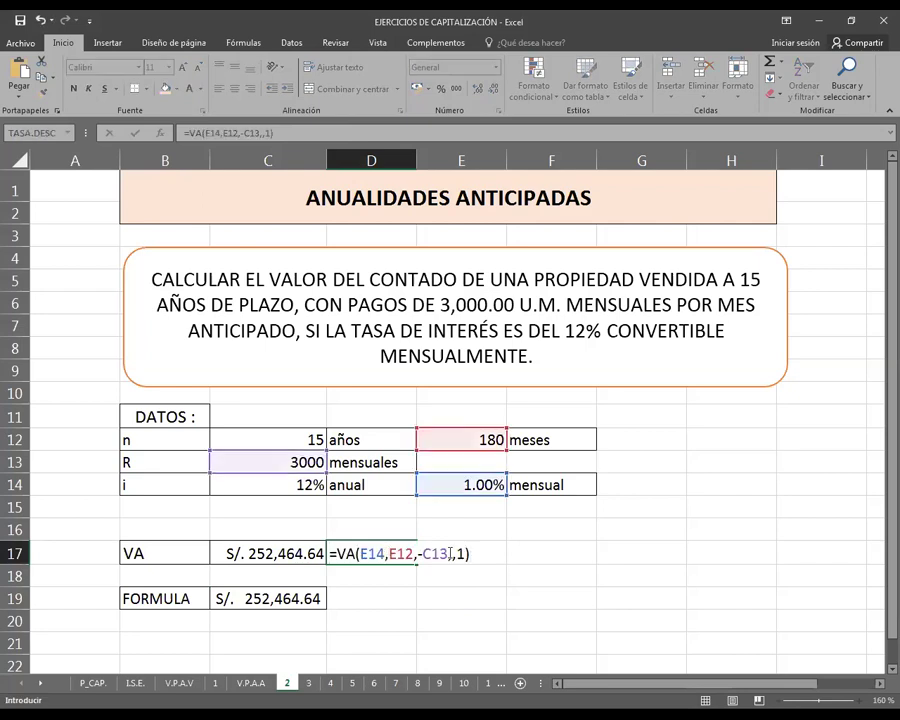
pyautogui.doubleClick(461, 554)
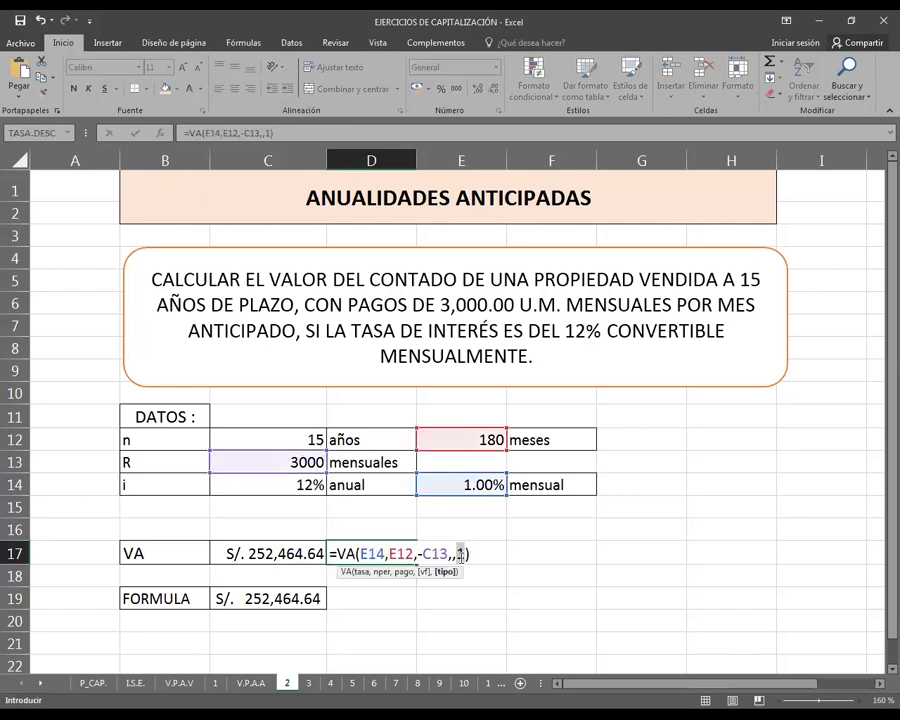
pyautogui.write('0')
pyautogui.click(462, 553)
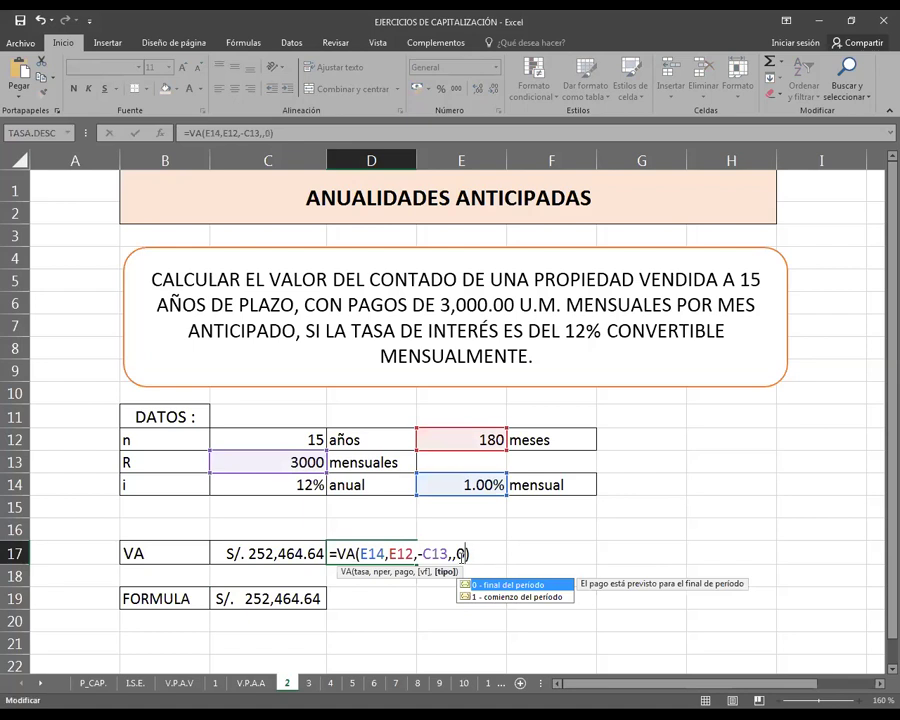
pyautogui.press('Return')
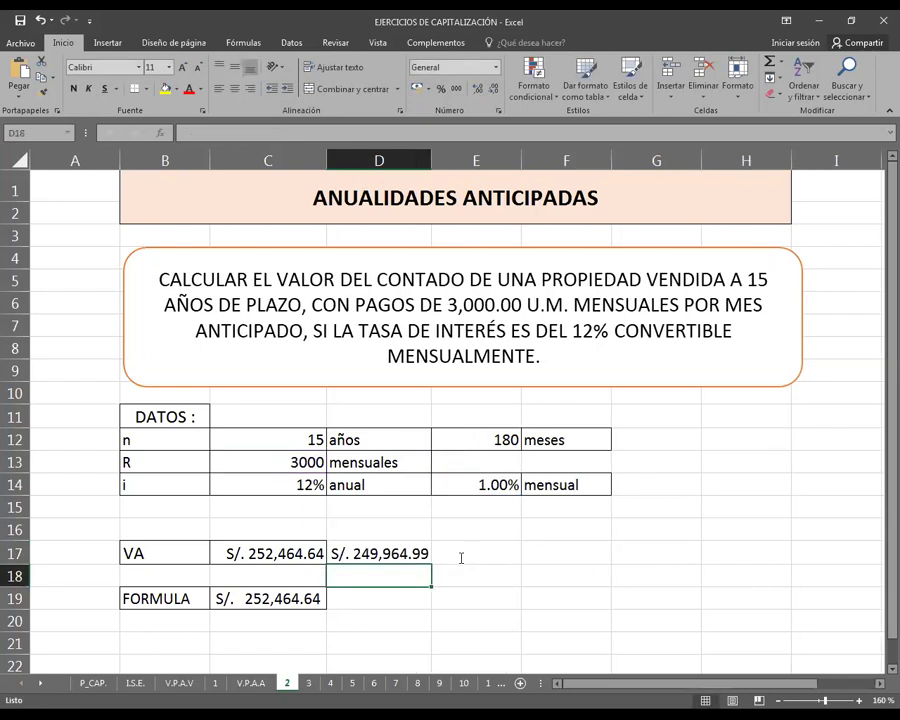
# - Compare the VA formulas in C17 and D17, focusing on how their type arguments differ
pyautogui.click(296, 550)
pyautogui.press('Right')
pyautogui.click(288, 562)
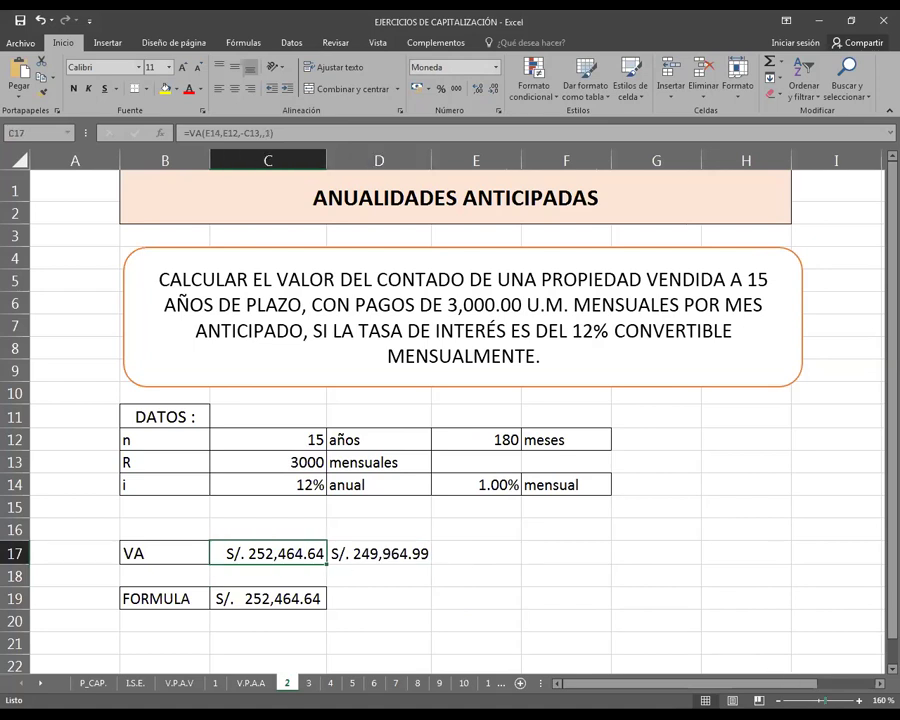
pyautogui.keyDown('ctrl'); pyautogui.scroll(2, 836, 627); pyautogui.keyUp('ctrl')
pyautogui.scroll(-3, 836, 627)
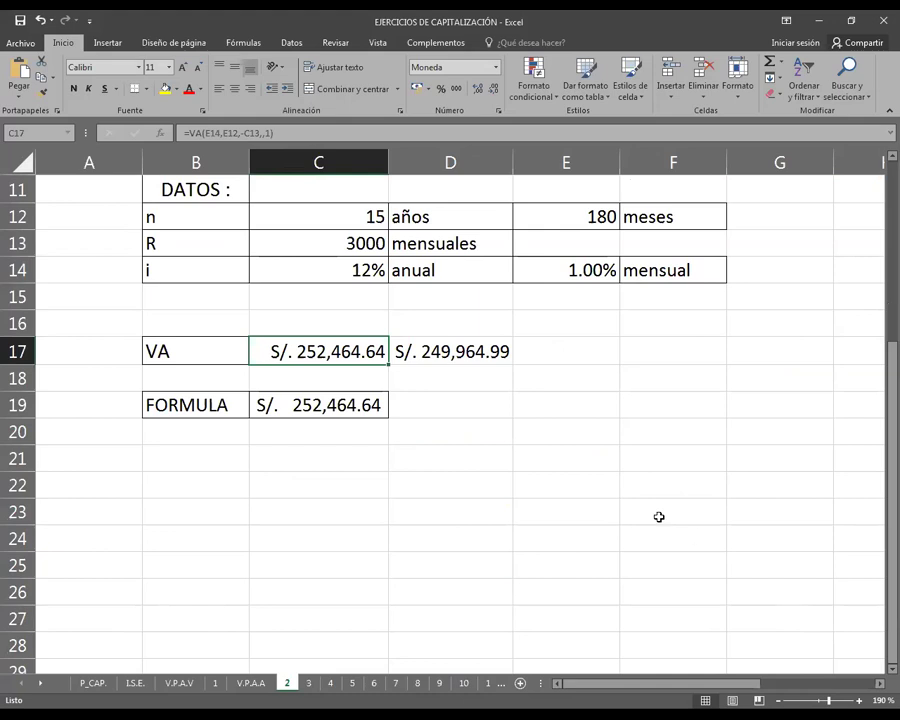
pyautogui.doubleClick(307, 351)
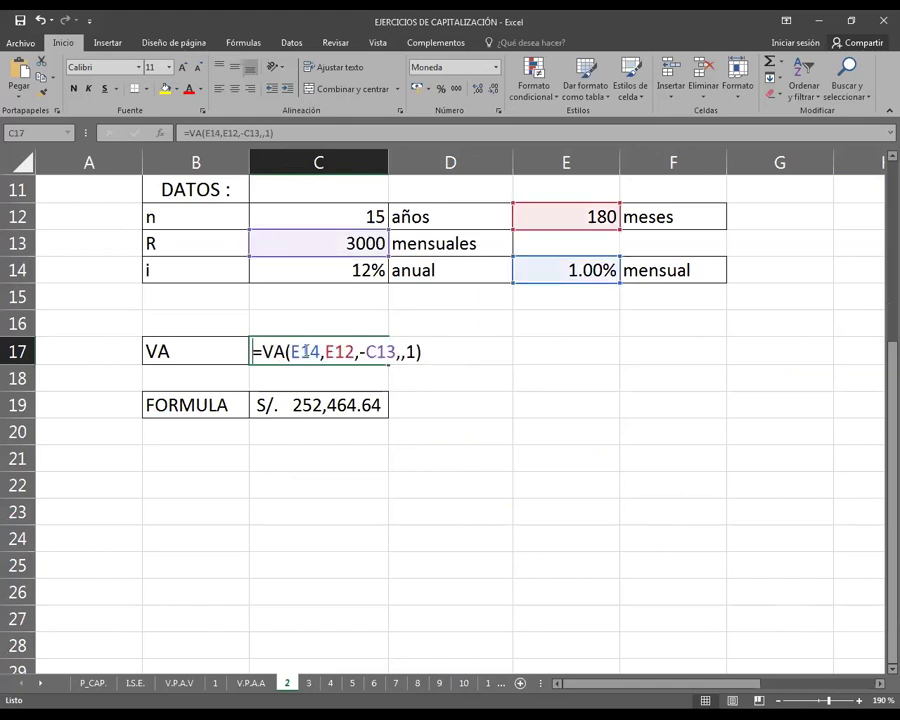
pyautogui.press('Return')
pyautogui.click(450, 349)
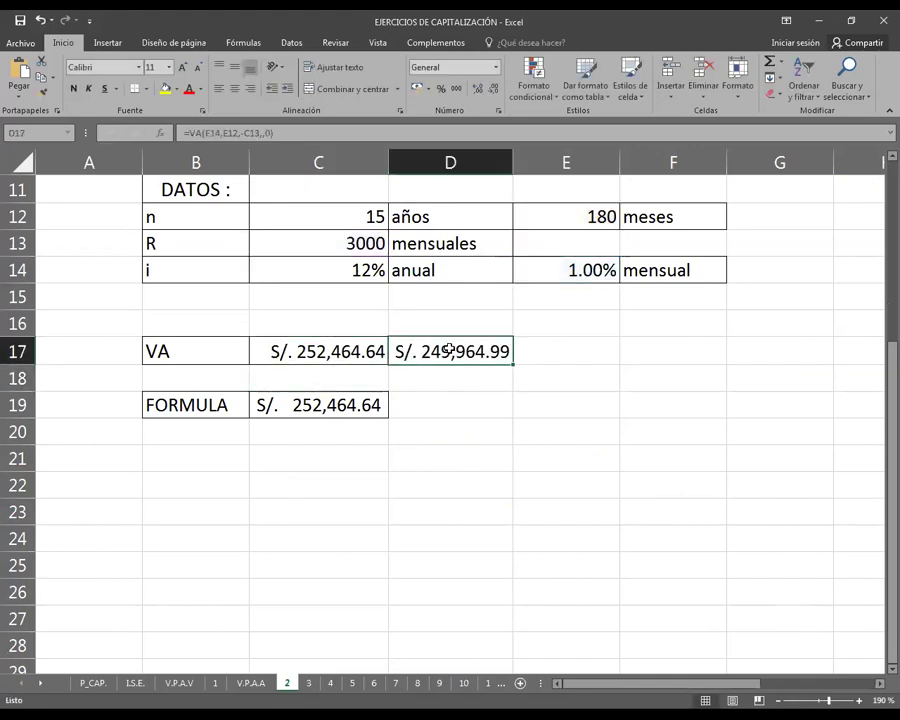
pyautogui.doubleClick(510, 350)
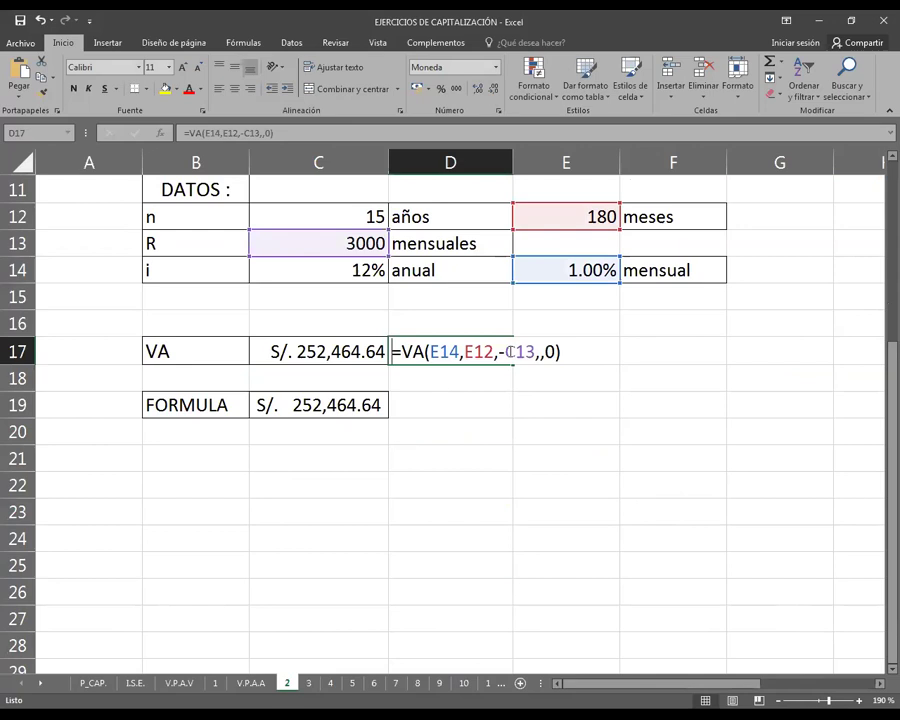
pyautogui.press('Return')
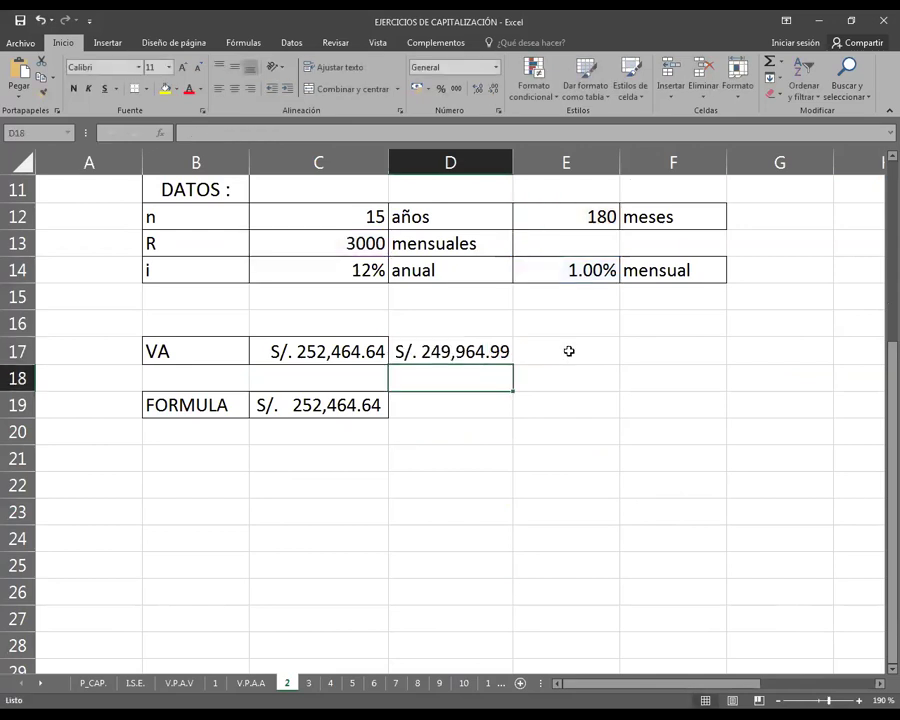
pyautogui.click(500, 352)
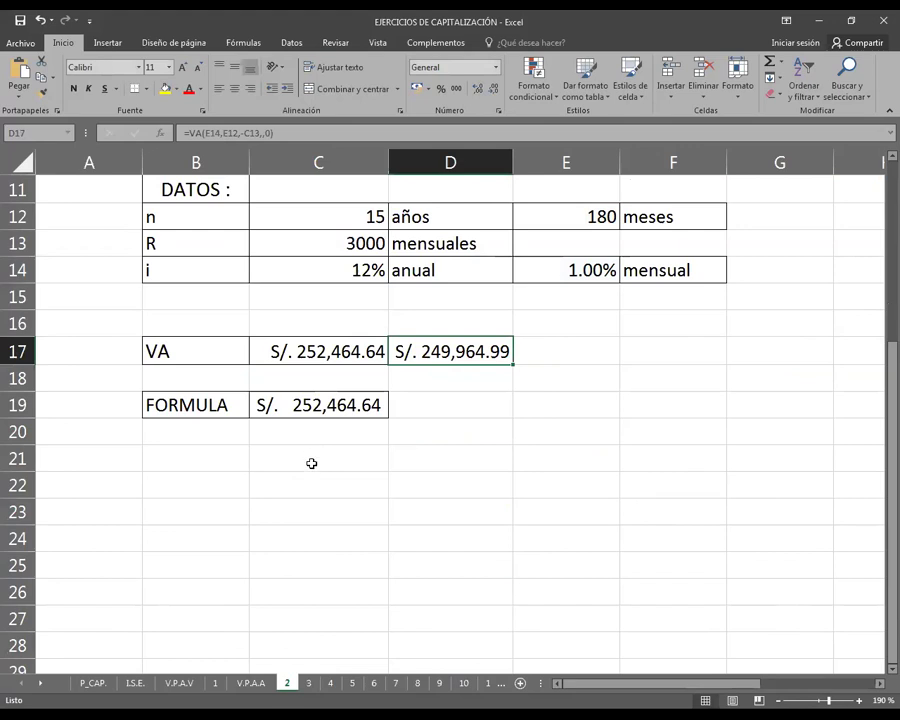
pyautogui.doubleClick(345, 350)
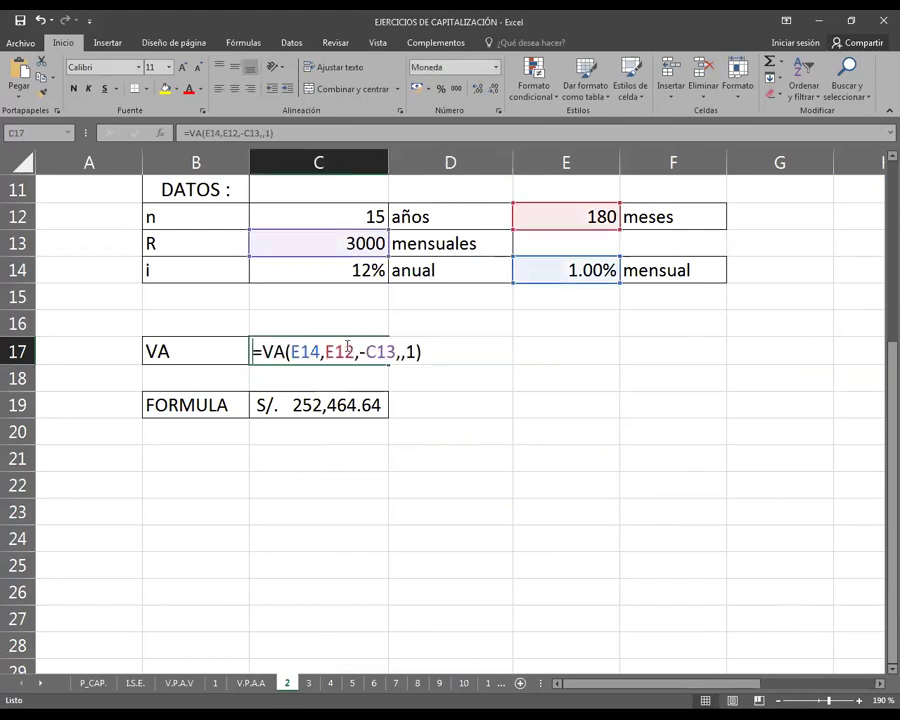
pyautogui.press('Return')
pyautogui.doubleClick(437, 353)
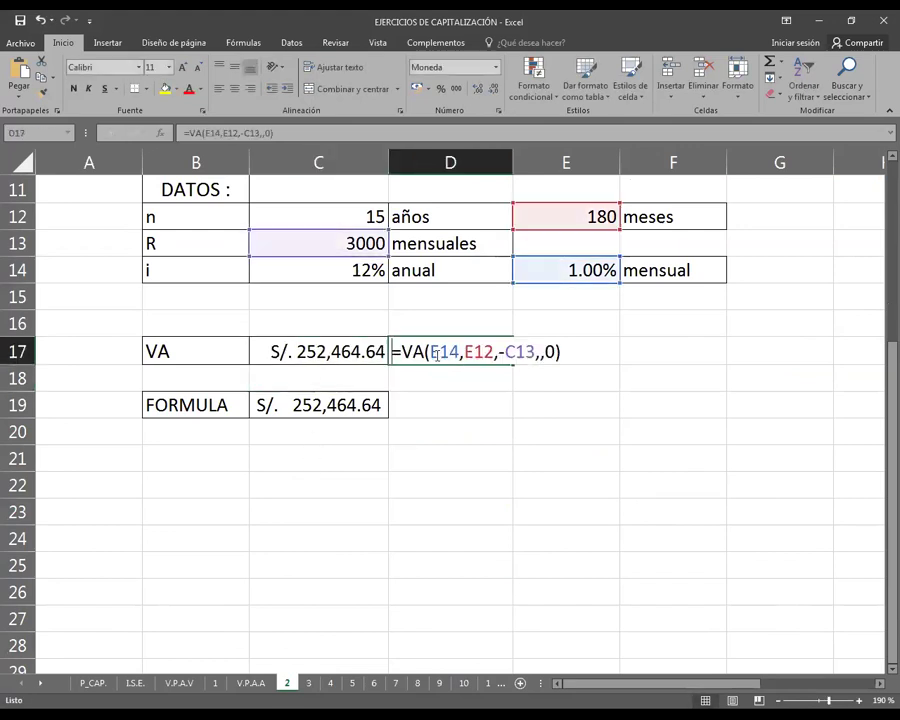
pyautogui.press('Return')
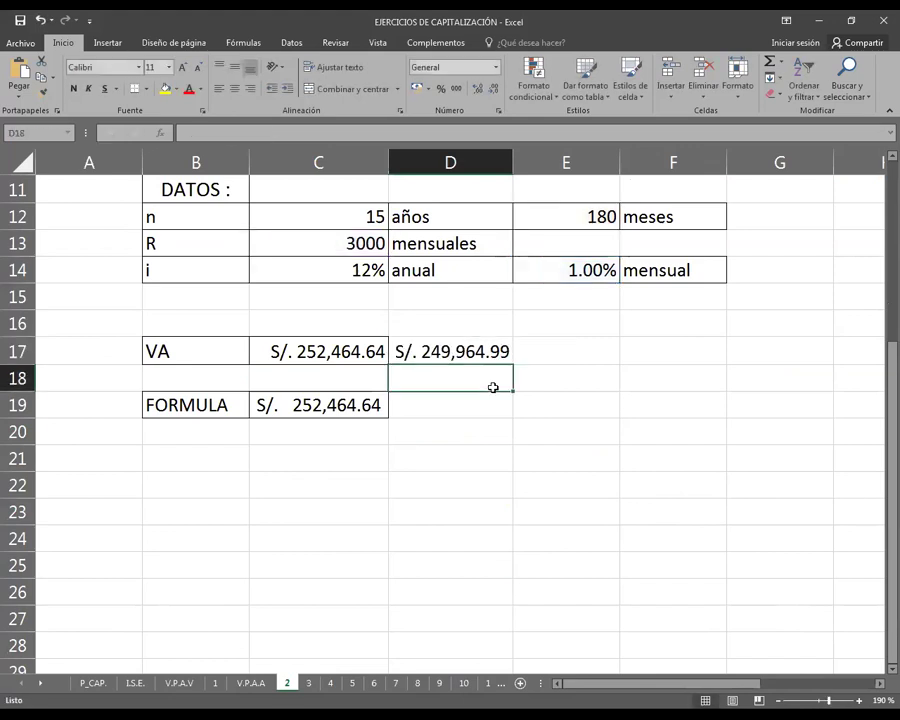
# - Compare the present value amounts in C17 and D17 for anticipated and end-of-period payments
pyautogui.click(345, 350)
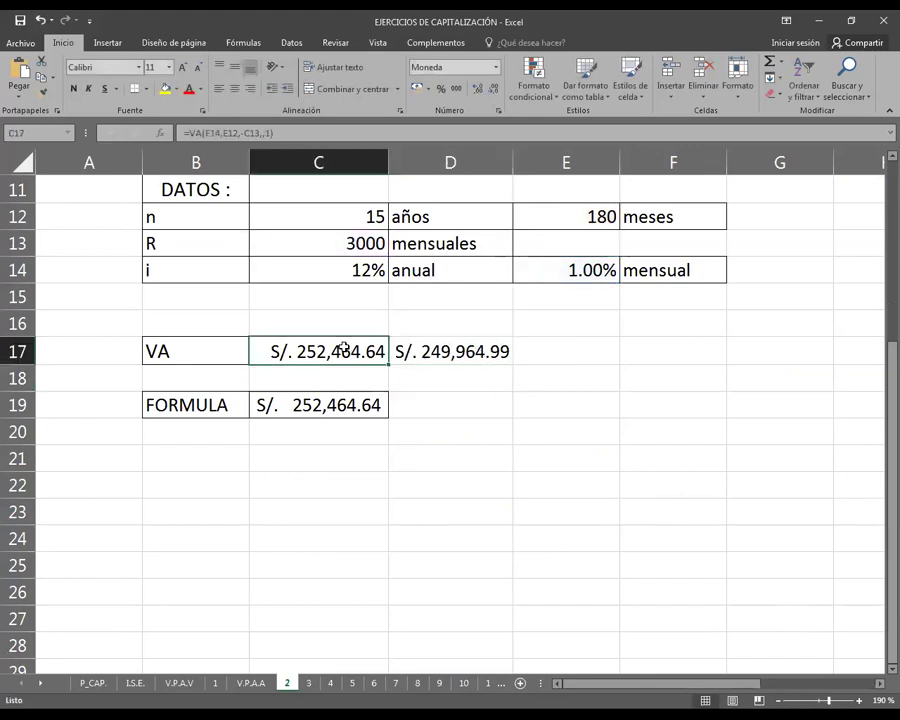
pyautogui.click(494, 348)
pyautogui.click(374, 348)
pyautogui.click(466, 346)
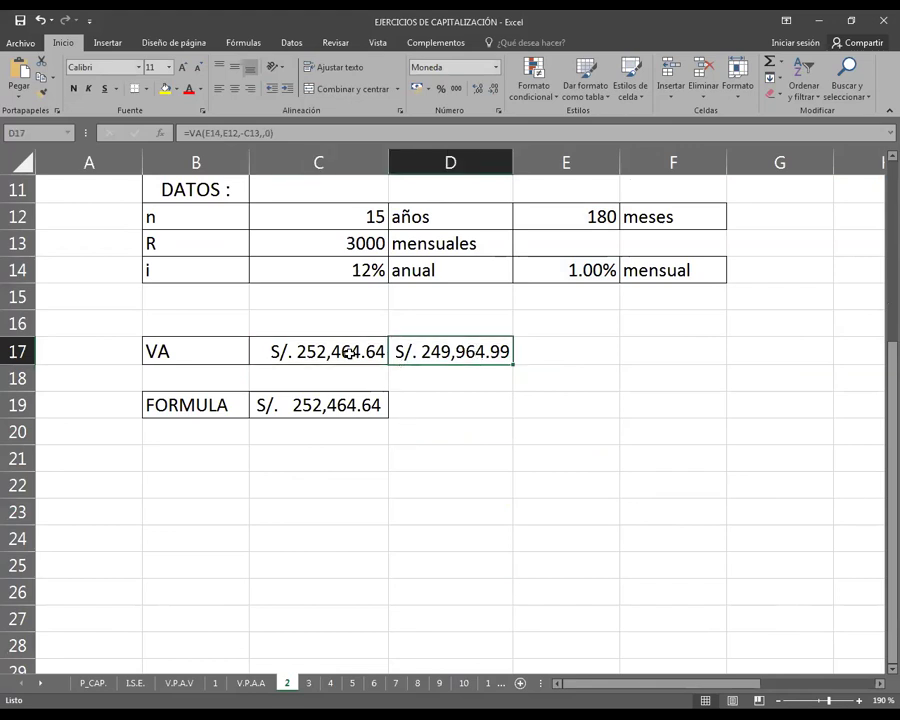
pyautogui.scroll(2, 310, 555)
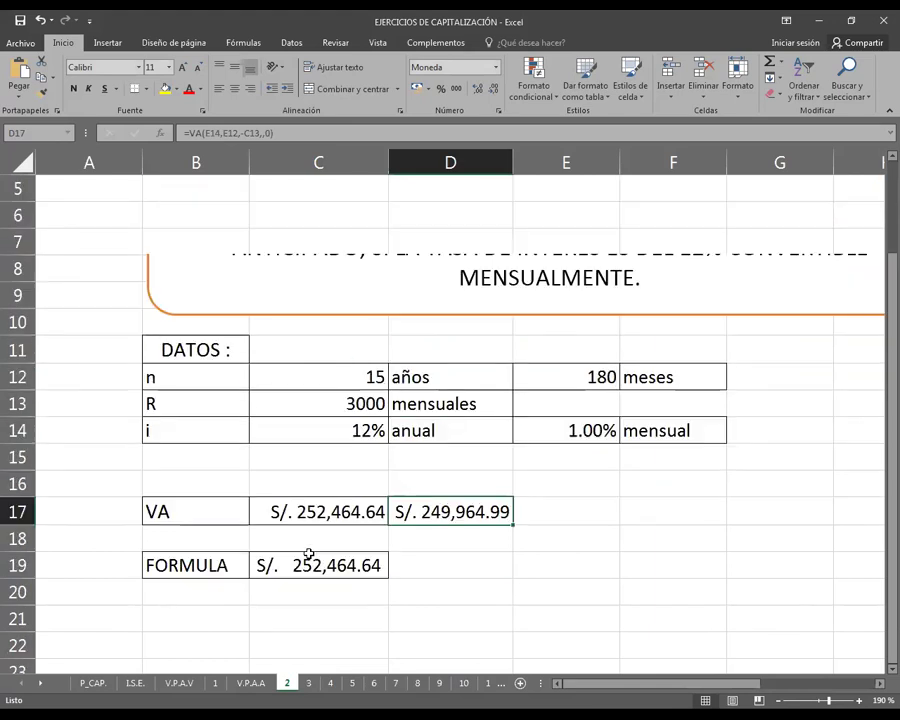
# - Review the anticipated annuity problem statements on sheets 3 and 4
pyautogui.scroll(-1, 536, 558)
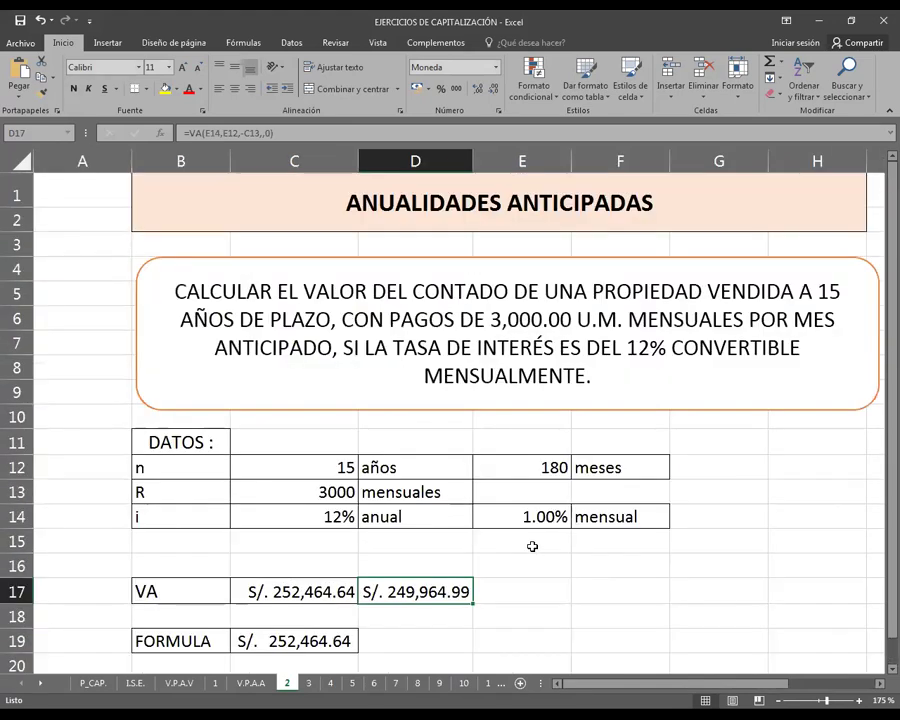
pyautogui.scroll(-1, 532, 546)
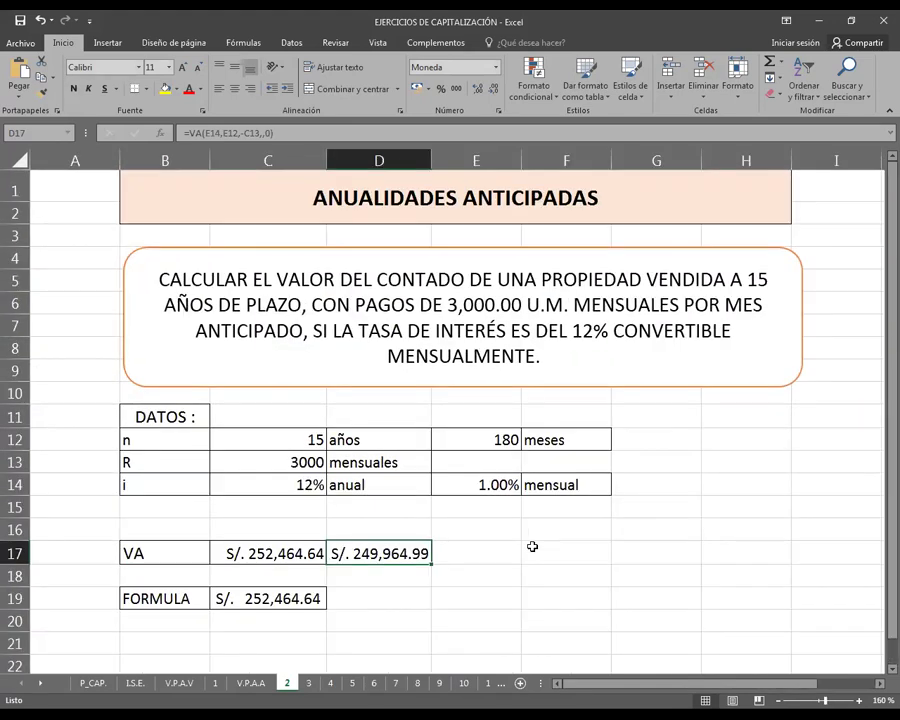
pyautogui.click(309, 684)
pyautogui.scroll(2, 530, 512)
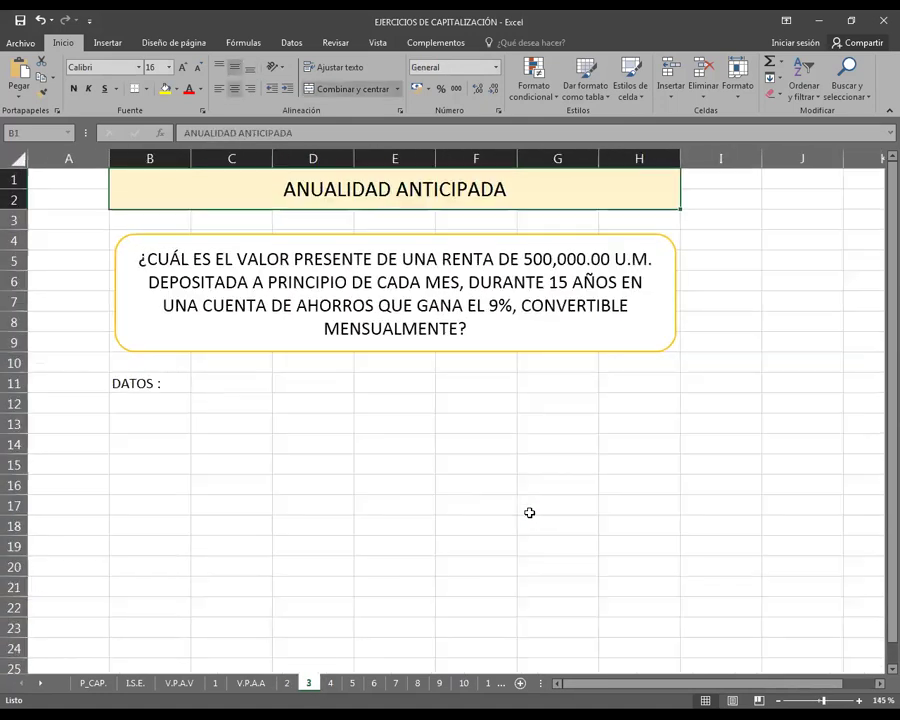
pyautogui.scroll(1, 530, 512)
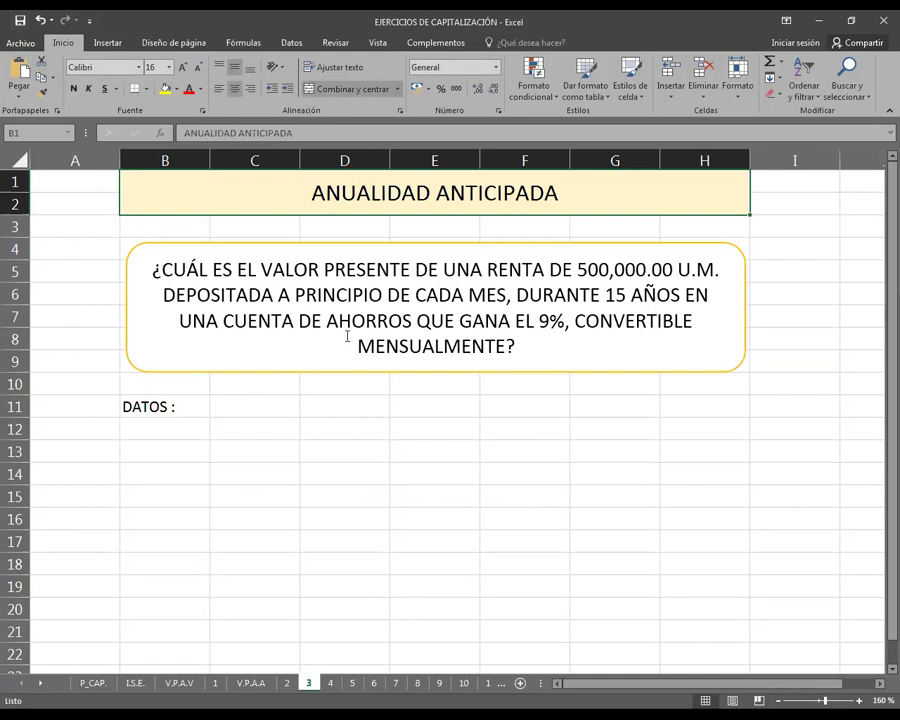
pyautogui.click(330, 683)
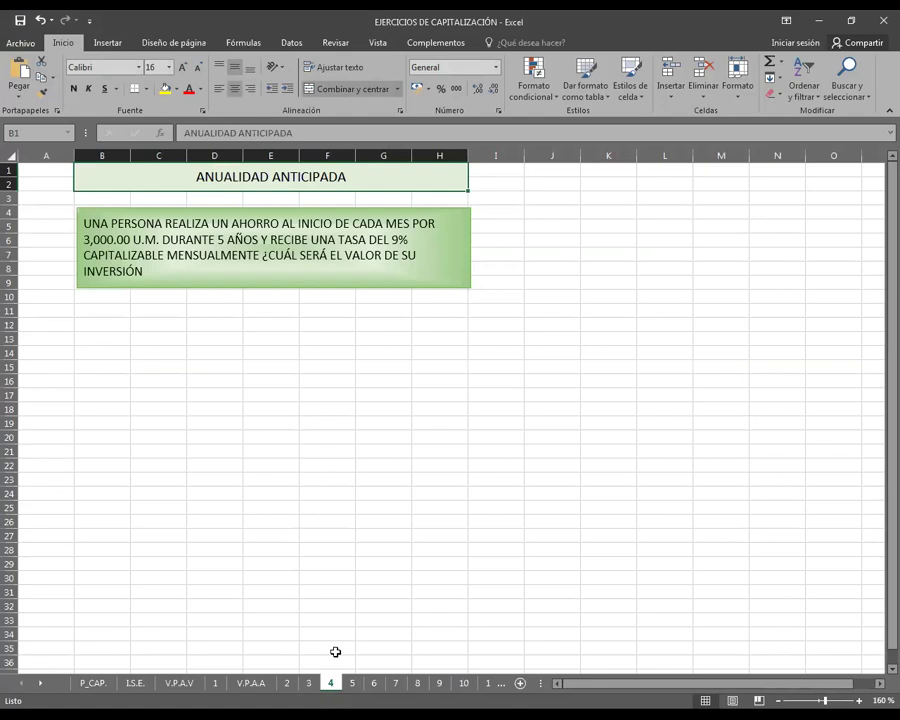
pyautogui.scroll(5, 480, 500)
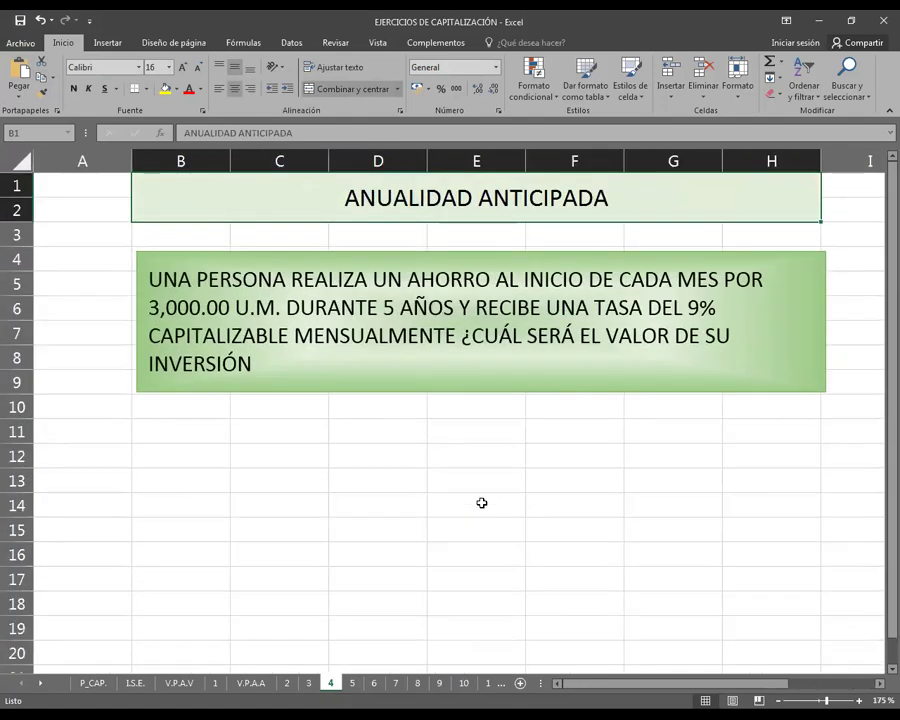
pyautogui.scroll(-1, 481, 503)
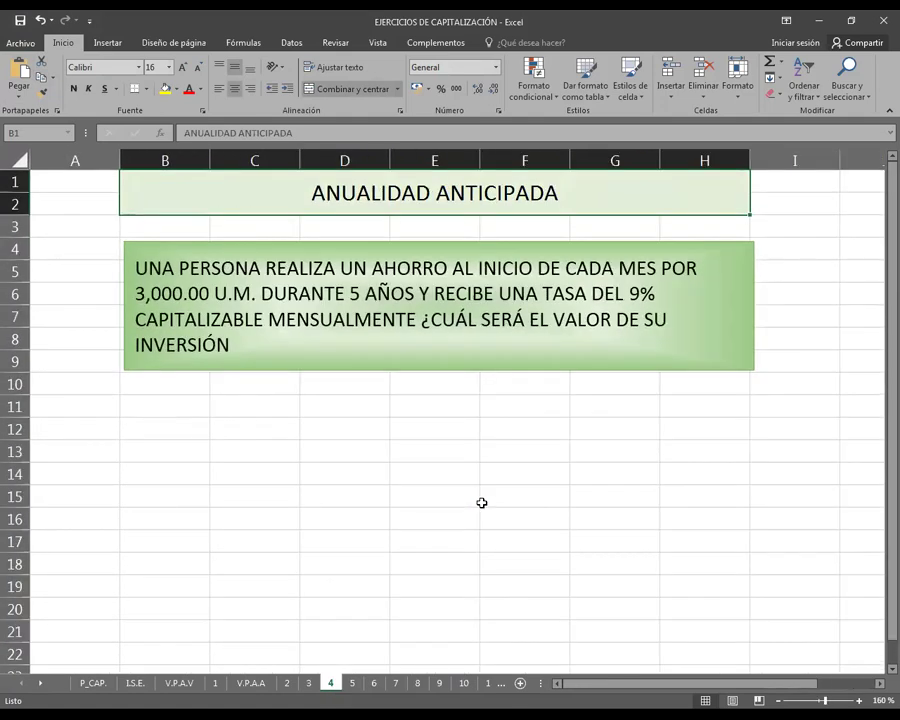
# - Read the definition of the end-of-period annuity and the VF function syntax on sheet 5
pyautogui.click(354, 683)
pyautogui.scroll(3, 438, 469)
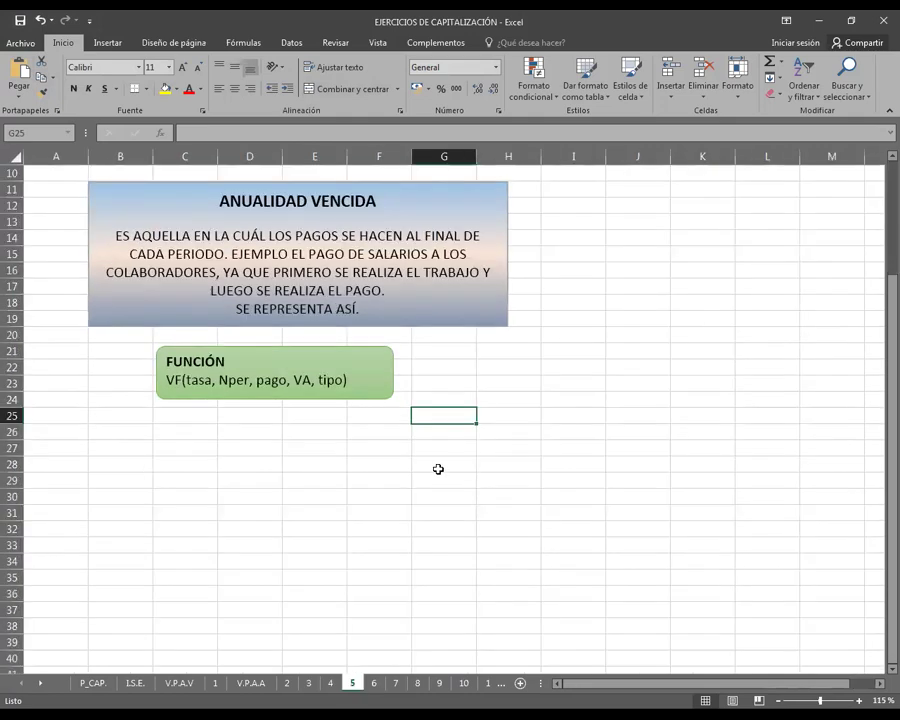
pyautogui.scroll(3, 438, 469)
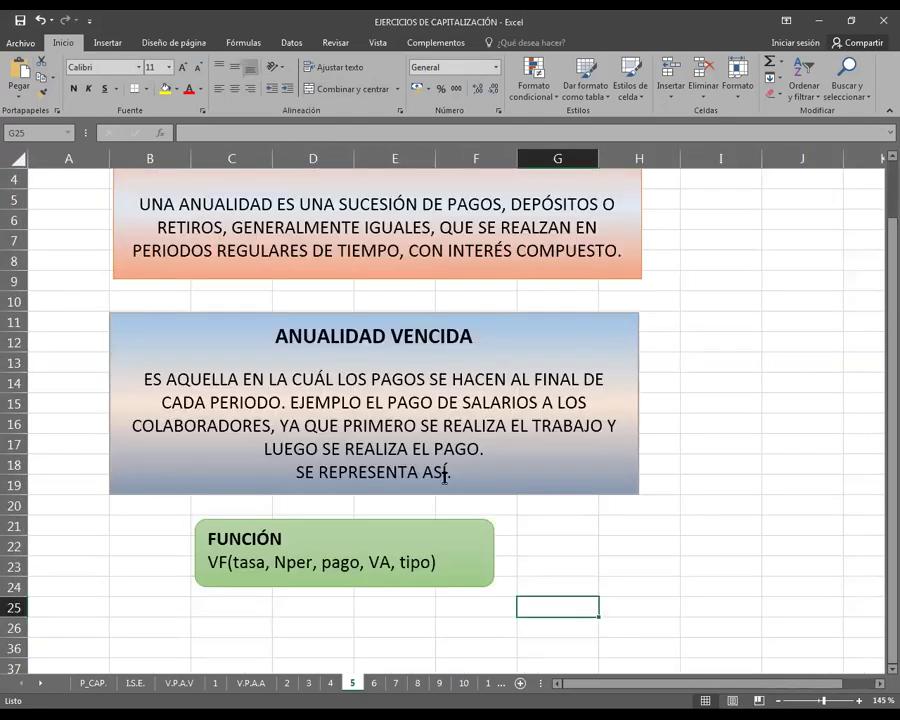
# - On sheet 6, correct the misspelled word "FIANAL" to "FINAL" in the problem statement
pyautogui.click(374, 683)
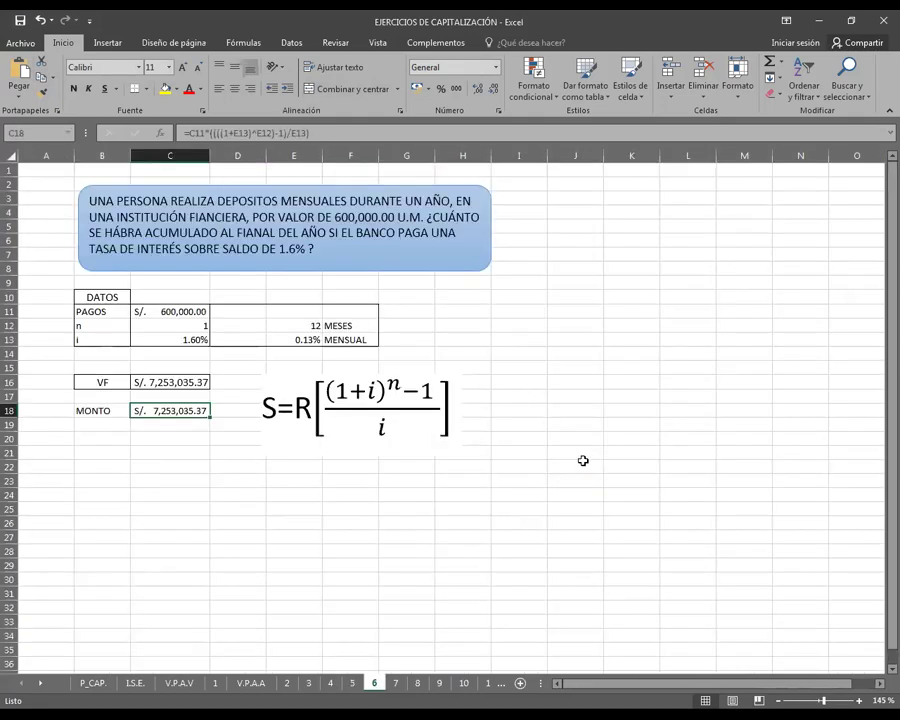
pyautogui.scroll(1, 584, 461)
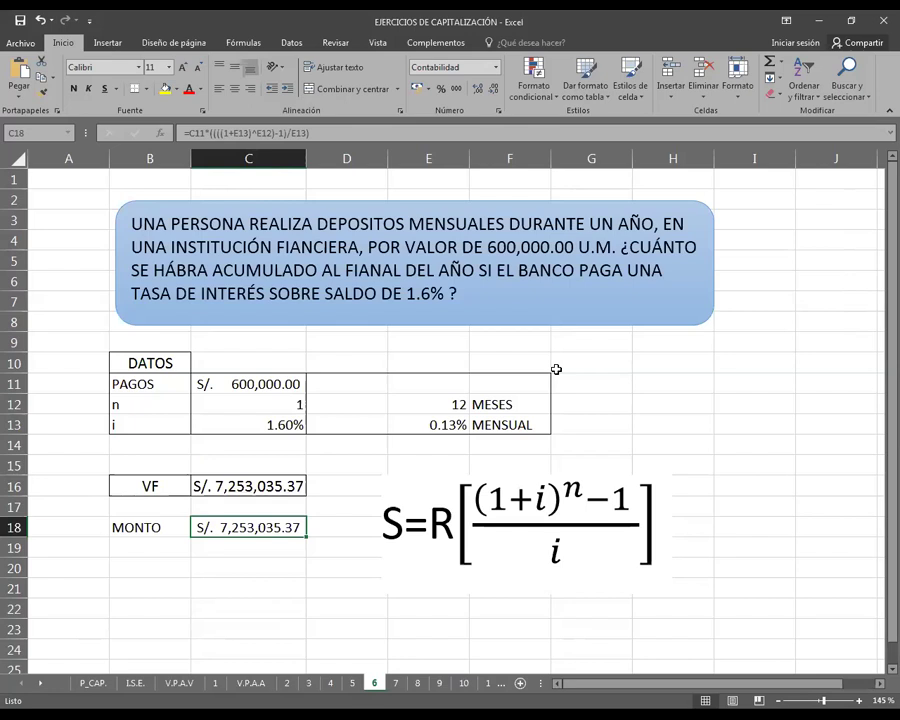
pyautogui.click(368, 269)
pyautogui.press('BackSpace')
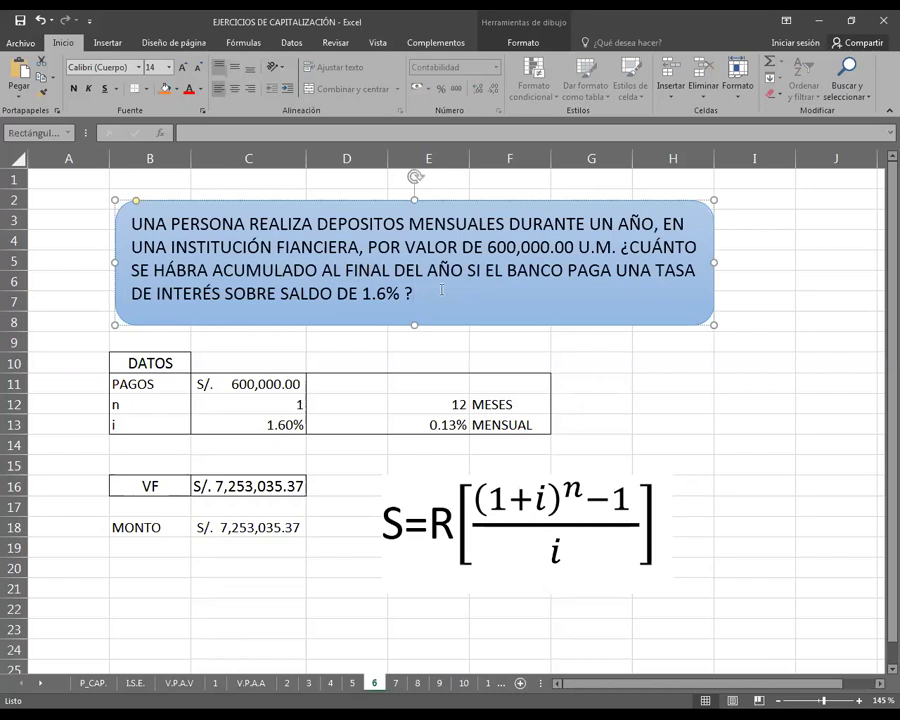
pyautogui.click(480, 343)
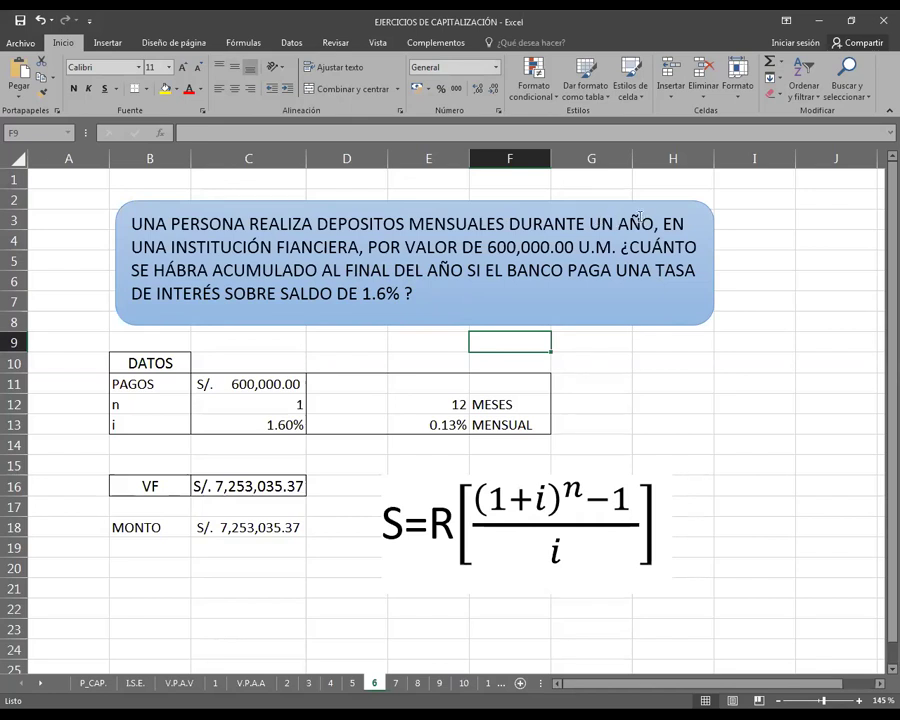
# - Examine the formula in E12 that converts the term to months, leaving it as is
pyautogui.doubleClick(417, 404)
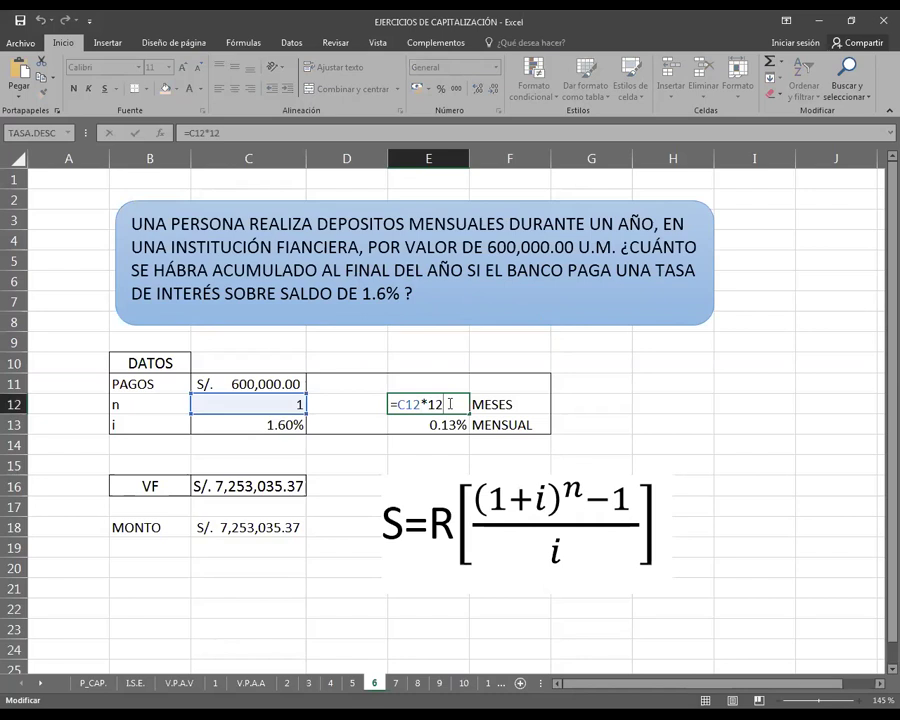
pyautogui.press('Return')
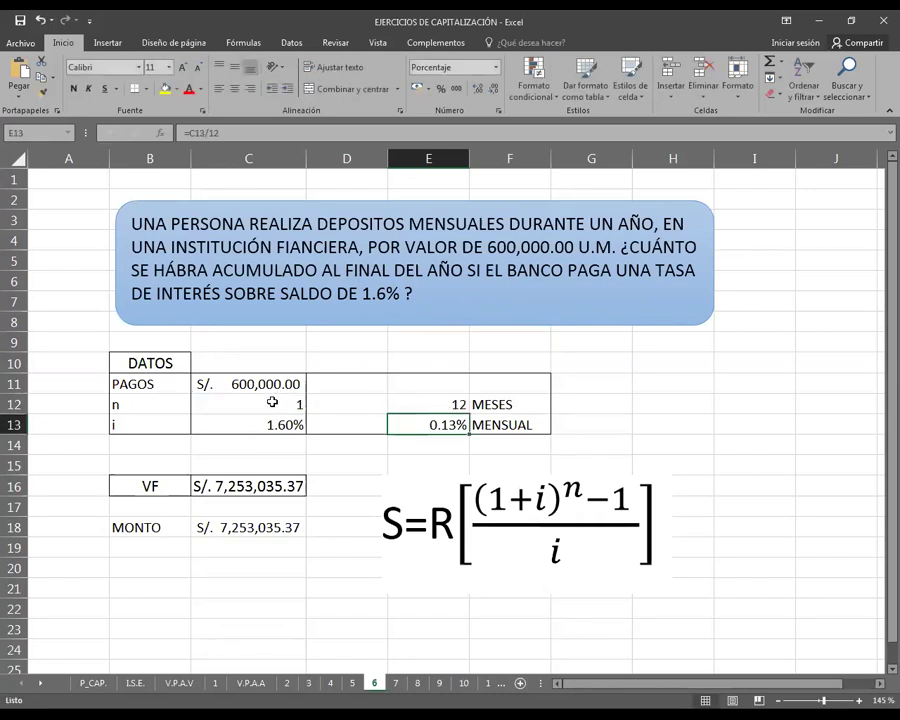
pyautogui.click(512, 403)
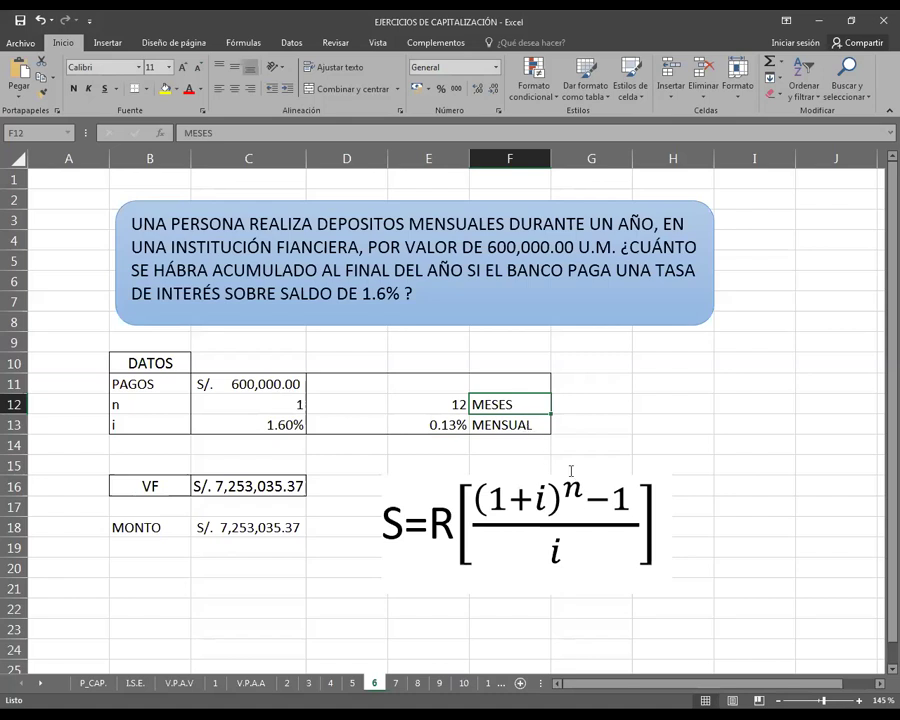
# - Examine the VF formula in C16 and the manual amount formula in C18, leaving both as they are
pyautogui.doubleClick(302, 487)
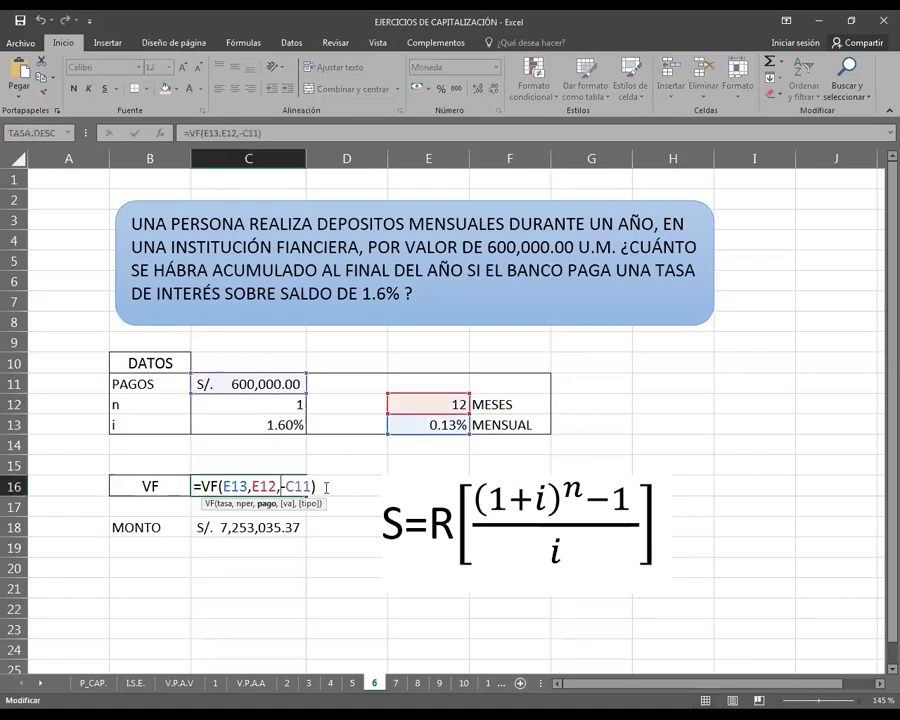
pyautogui.click(326, 487)
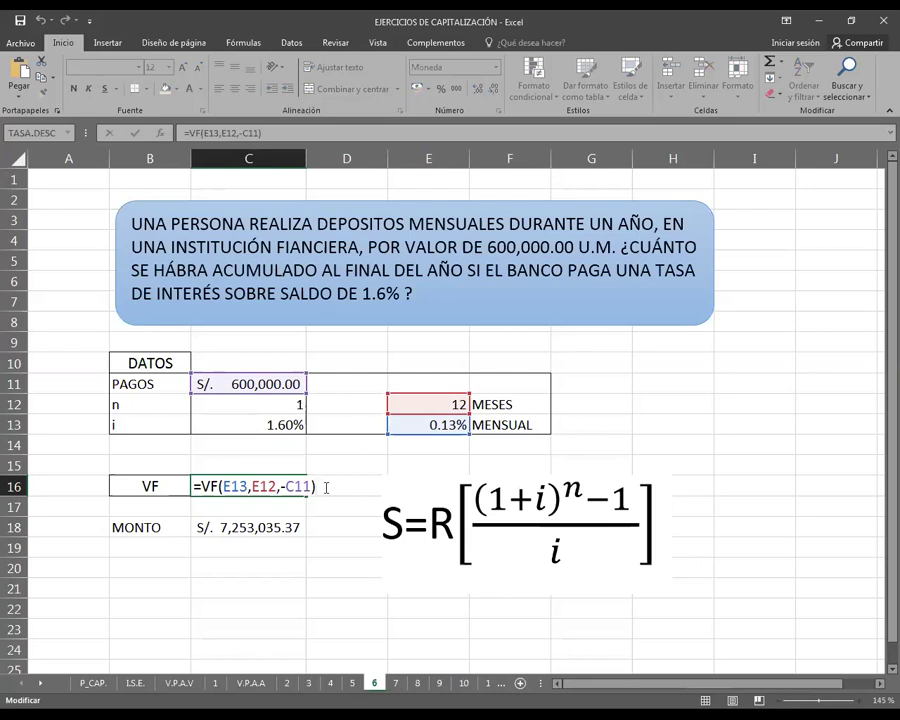
pyautogui.press('Return')
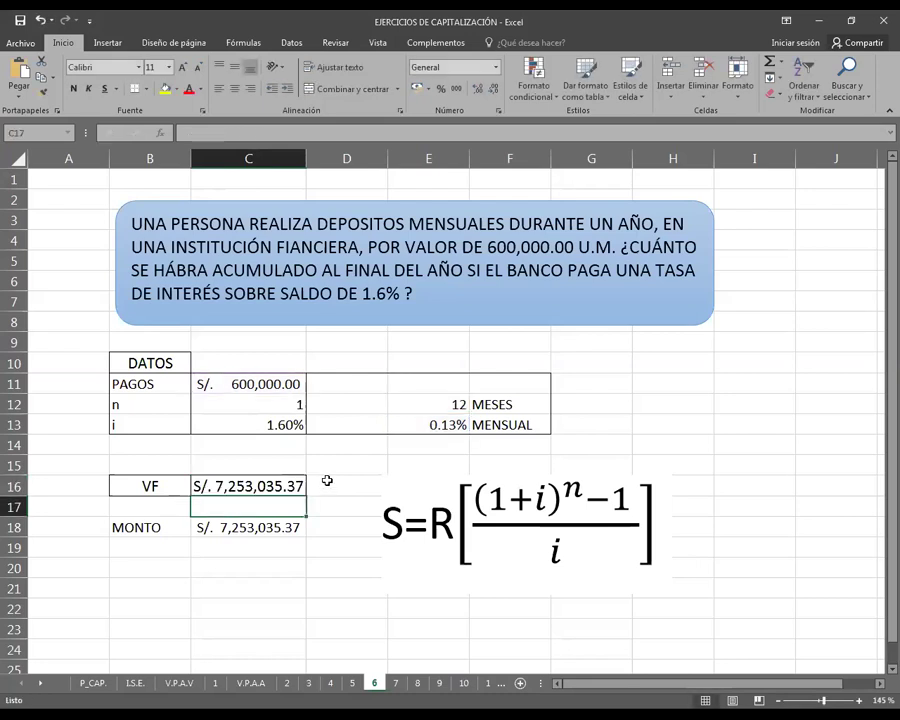
pyautogui.doubleClick(298, 527)
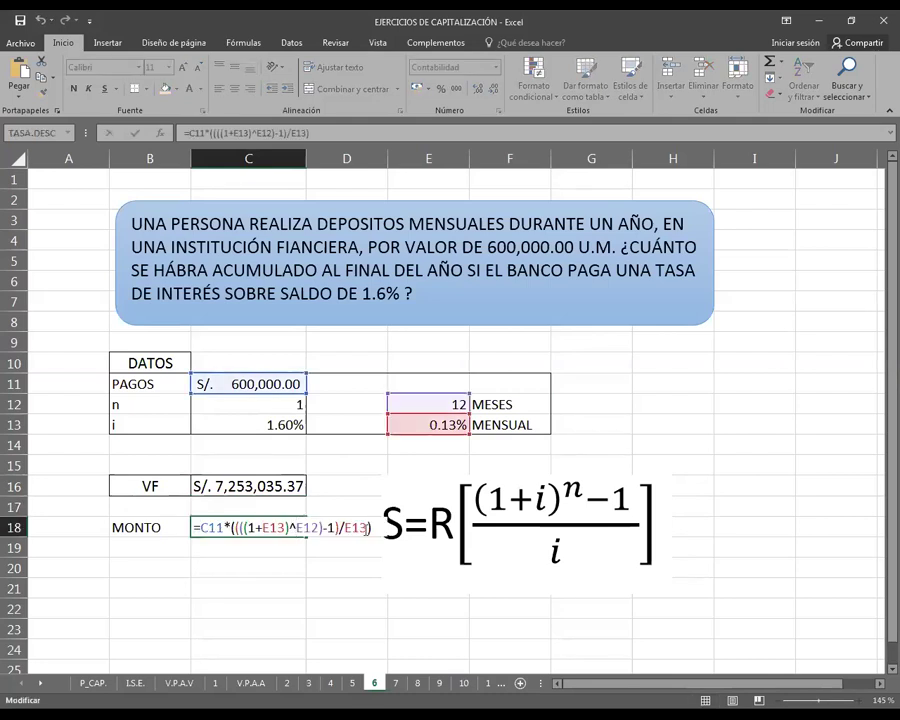
pyautogui.press('Return')
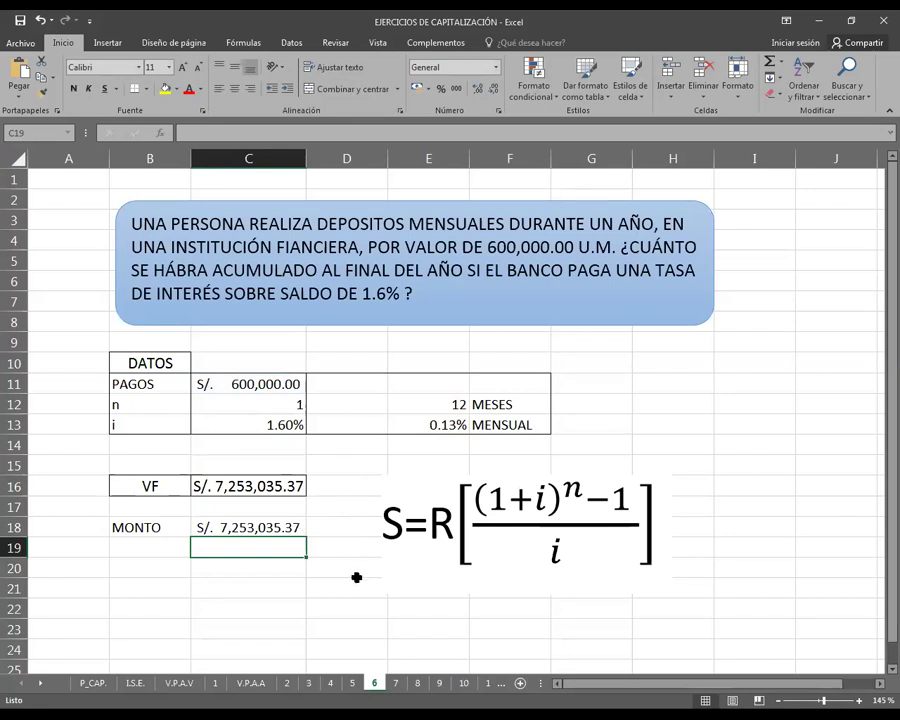
# - On sheet 7, correct the misspelled word "PALZO" to "PLAZO" in the problem statement
pyautogui.click(396, 684)
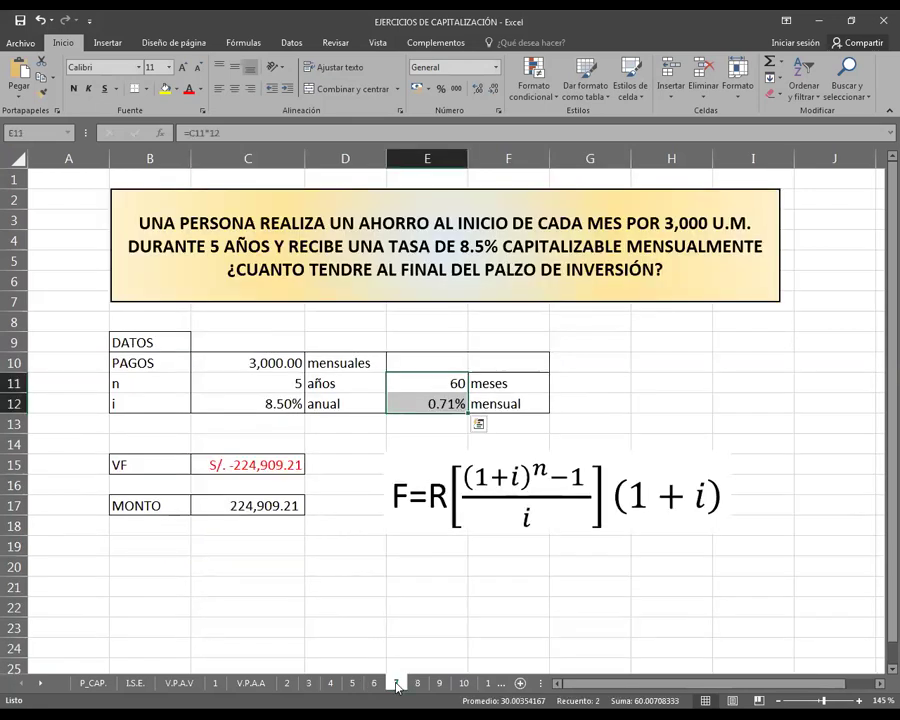
pyautogui.click(600, 376)
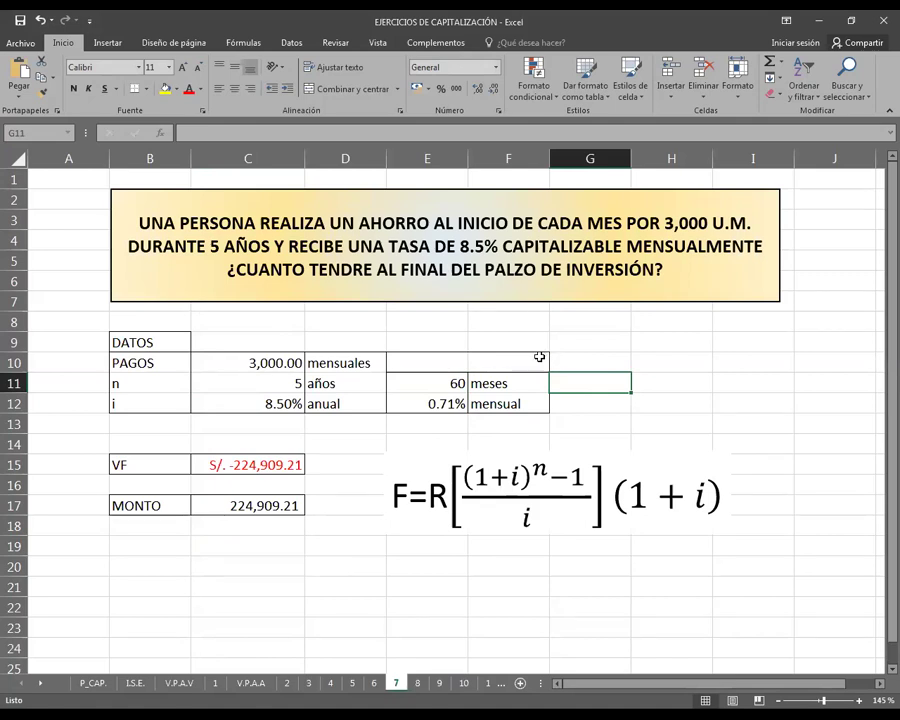
pyautogui.click(539, 357)
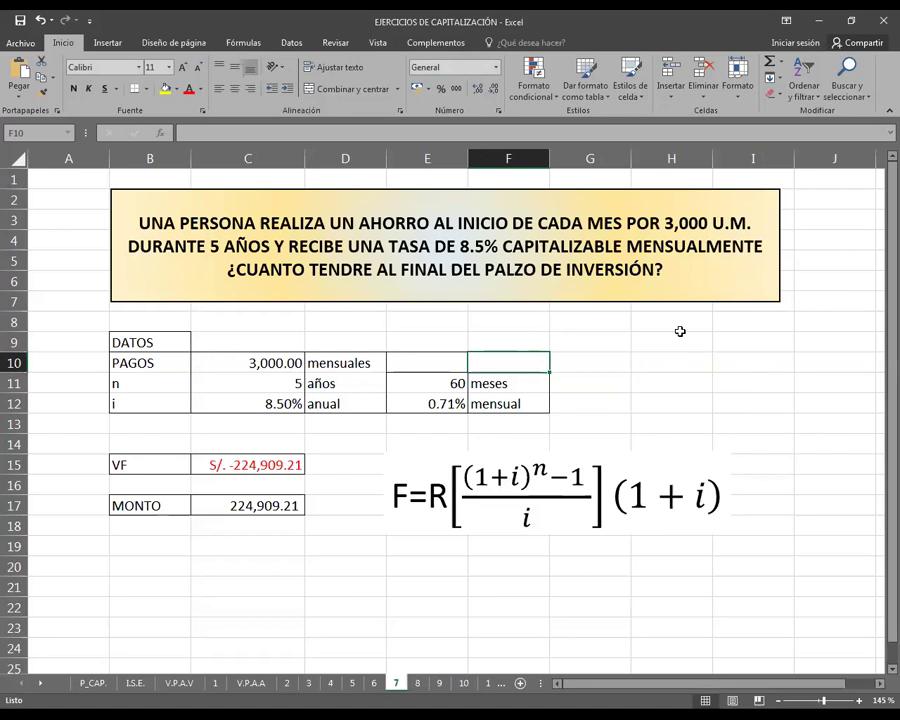
pyautogui.click(500, 272)
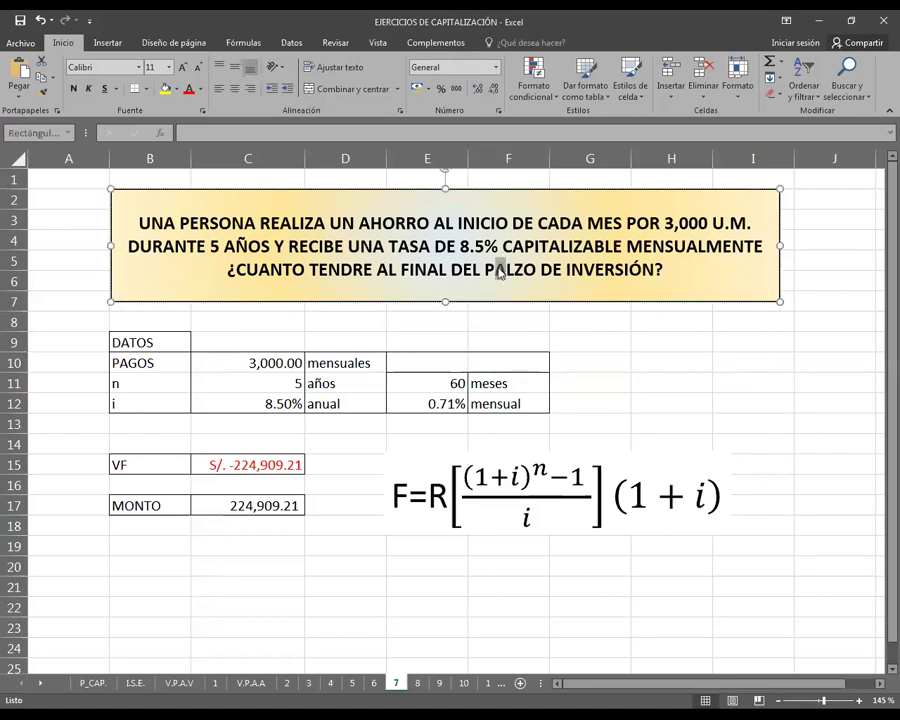
pyautogui.click(500, 272)
pyautogui.press('BackSpace')
pyautogui.press('Right')
pyautogui.write('a')
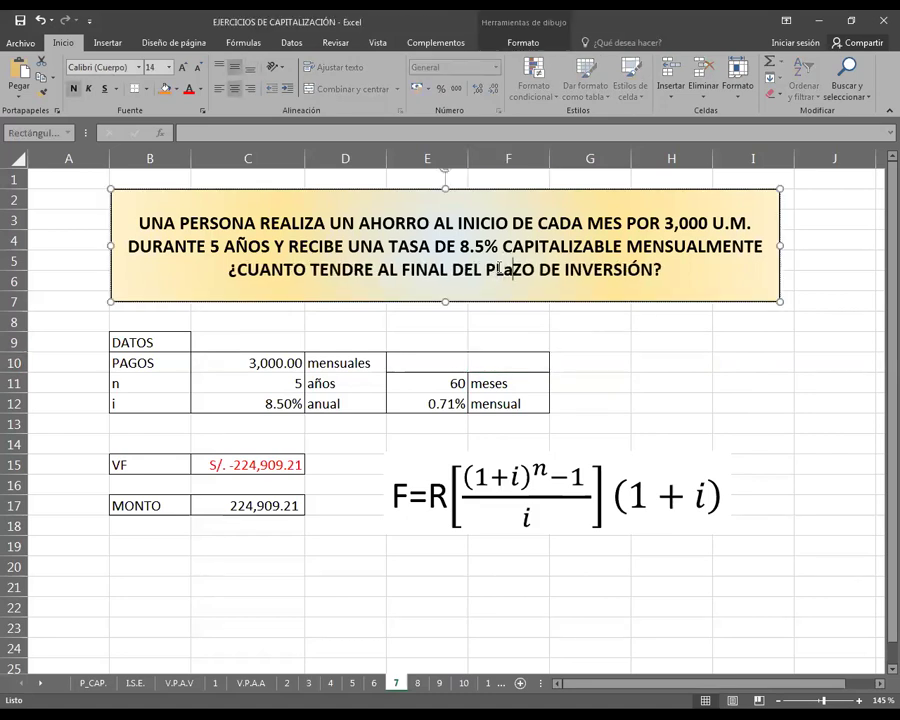
pyautogui.press('BackSpace')
pyautogui.write('A')
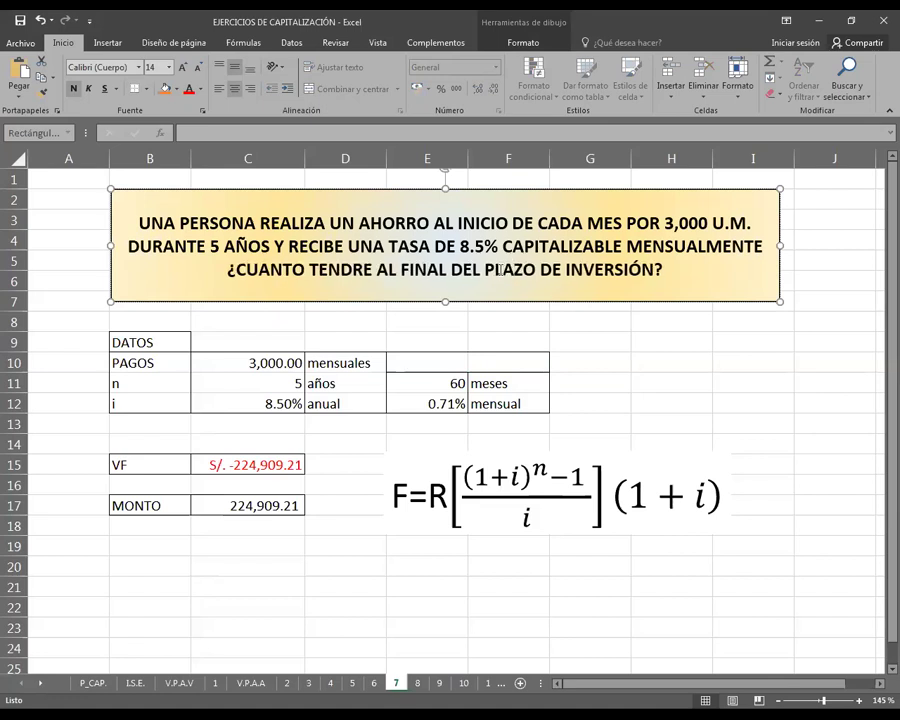
pyautogui.click(572, 321)
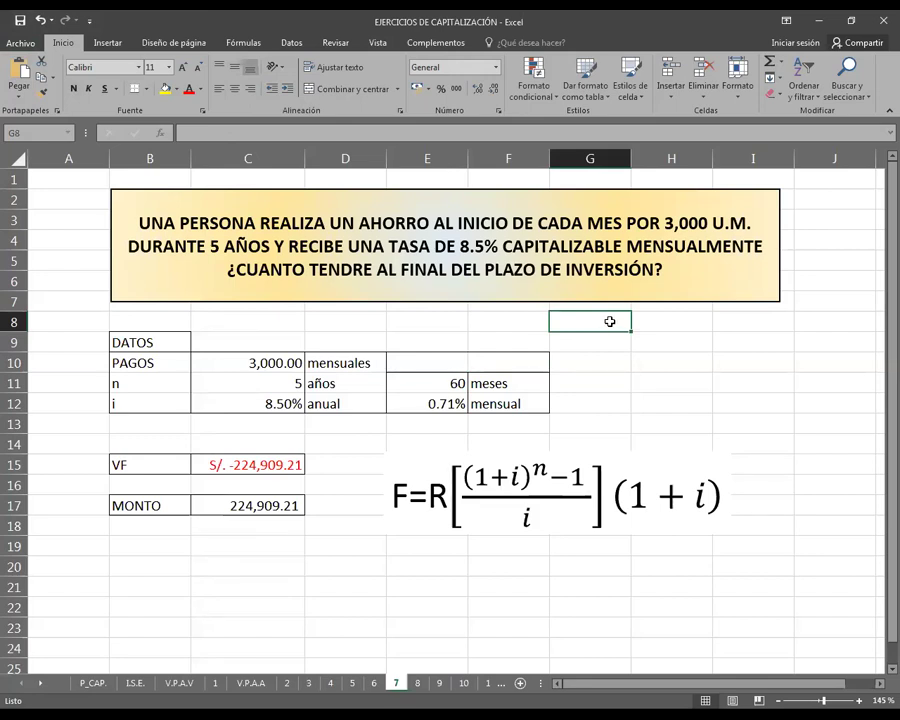
# - Check the payment, term and rate data in rows 10 to 12 against the problem statement, including their monthly units
pyautogui.click(266, 362)
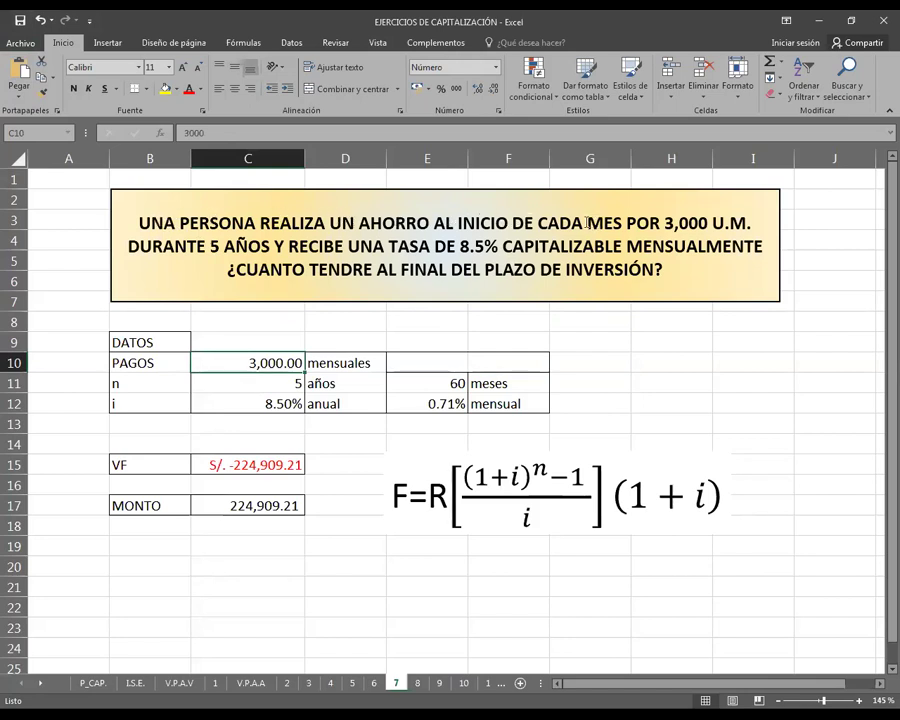
pyautogui.moveTo(605, 222)
pyautogui.mouseDown()
pyautogui.moveTo(538, 222)
pyautogui.moveTo(627, 222)
pyautogui.mouseUp()
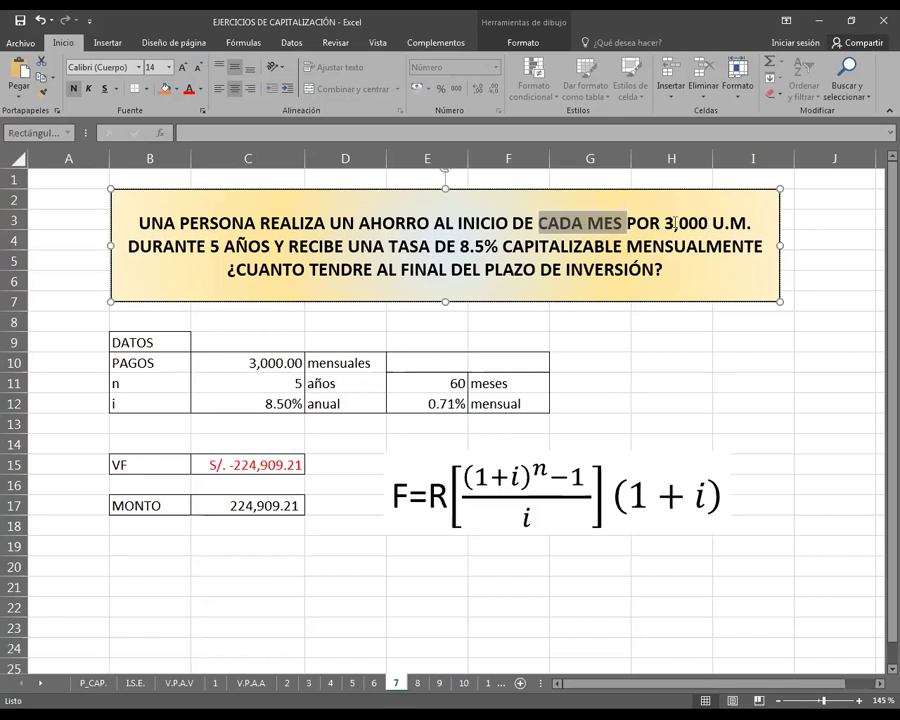
pyautogui.click(586, 224)
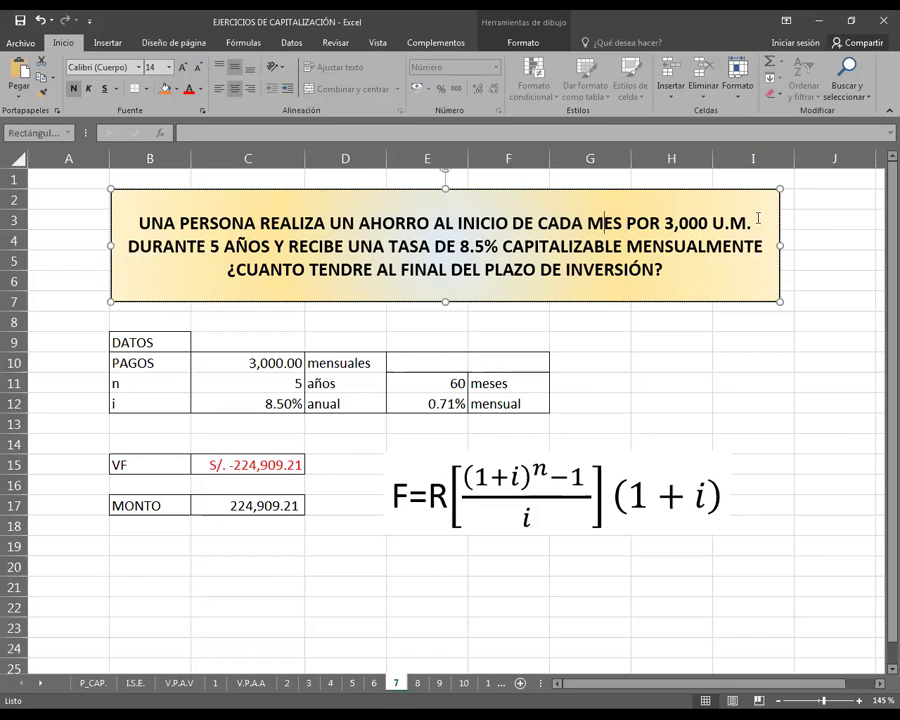
pyautogui.click(276, 360)
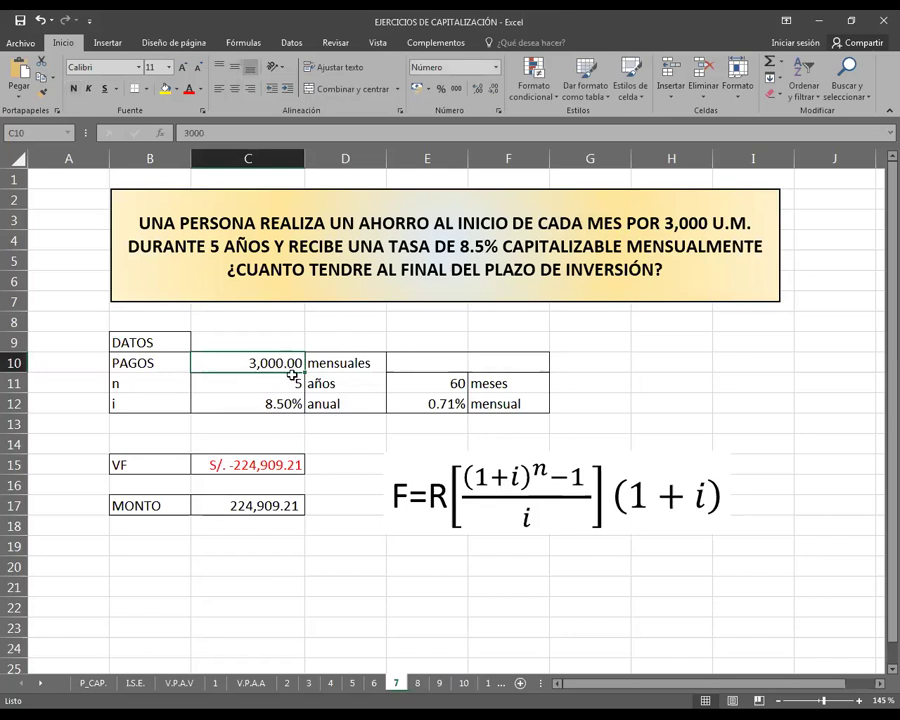
pyautogui.click(290, 386)
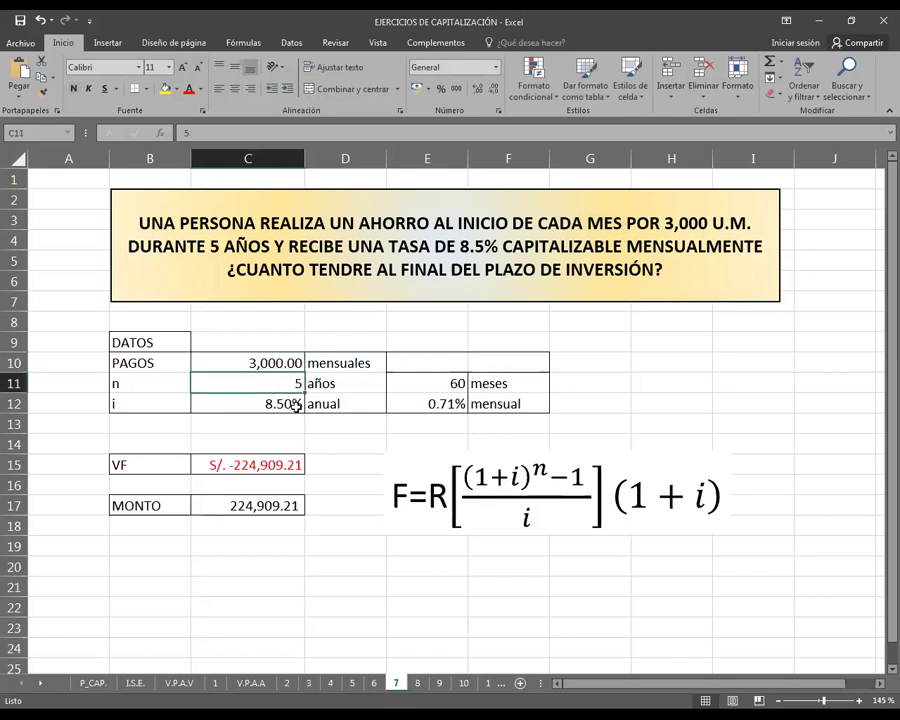
pyautogui.click(295, 403)
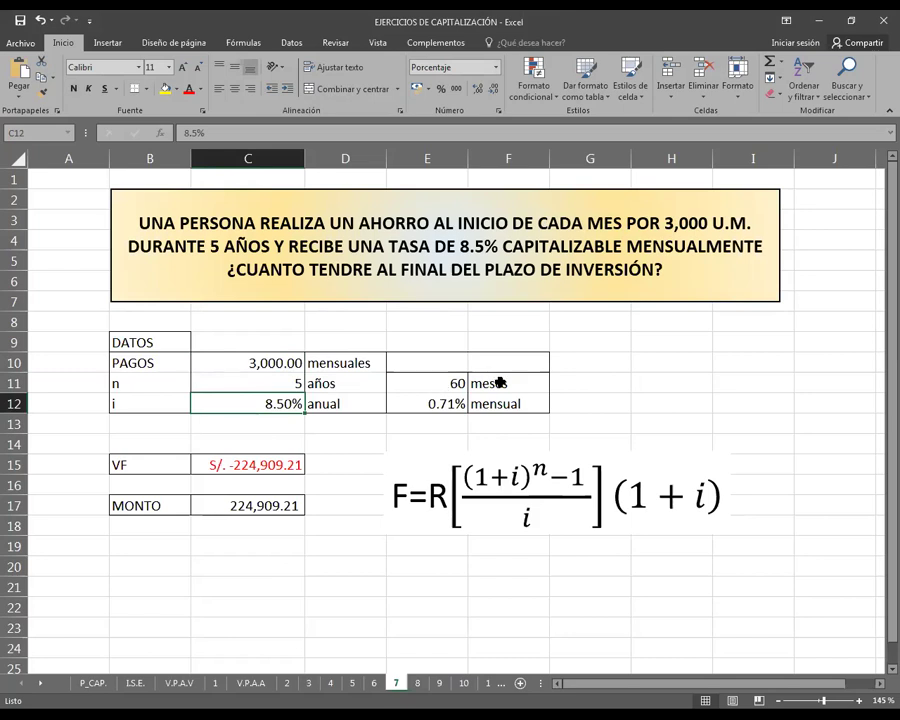
pyautogui.moveTo(500, 381); pyautogui.dragTo(508, 396)
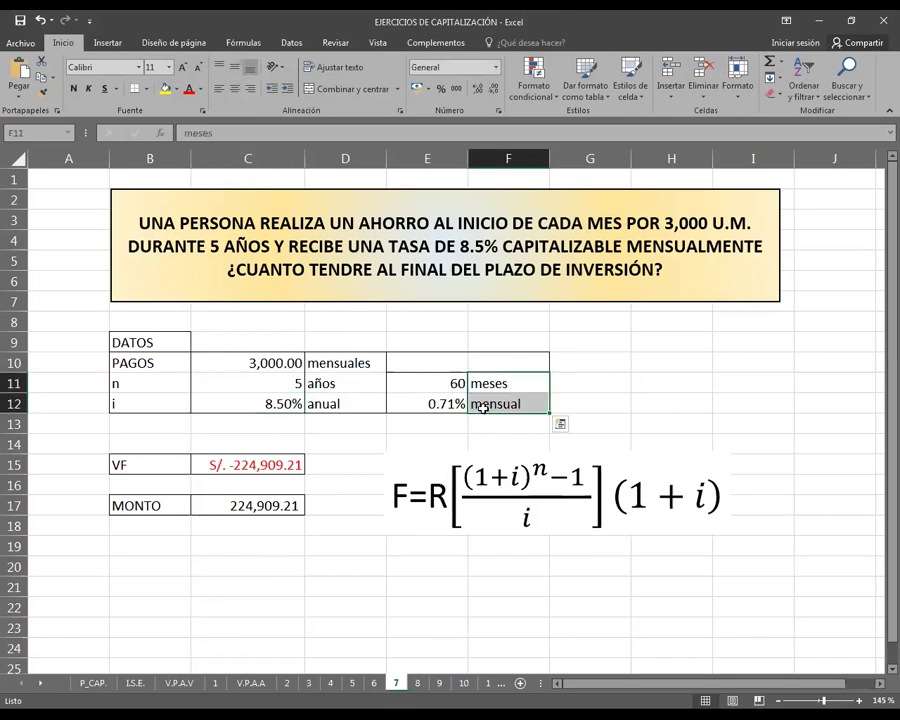
# - Examine the VF formula in C15 and the manual amount formula in C17, leaving both as they are
pyautogui.doubleClick(242, 465)
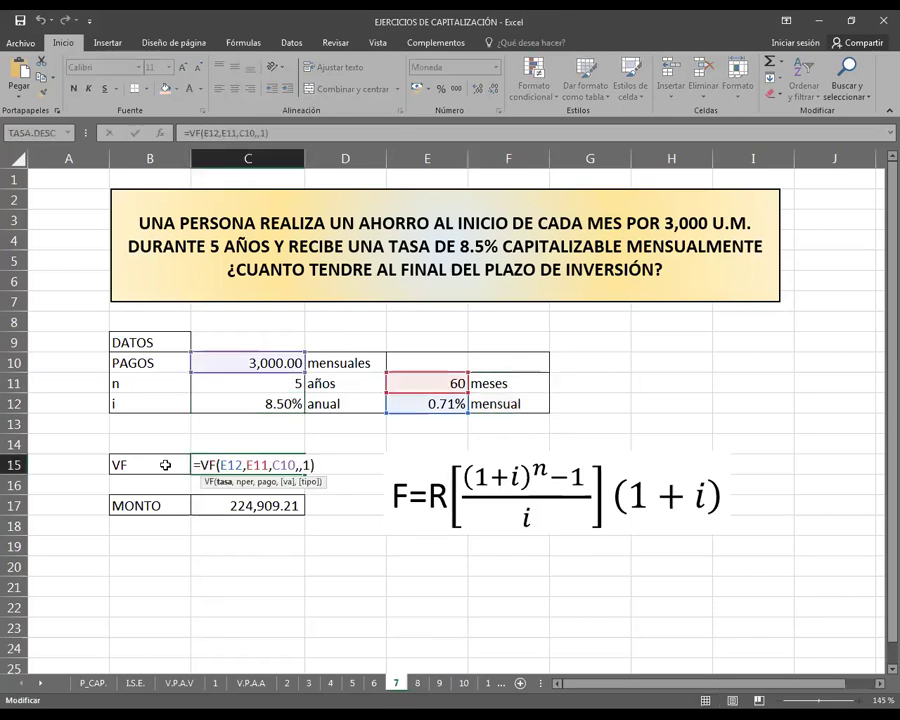
pyautogui.press('End')
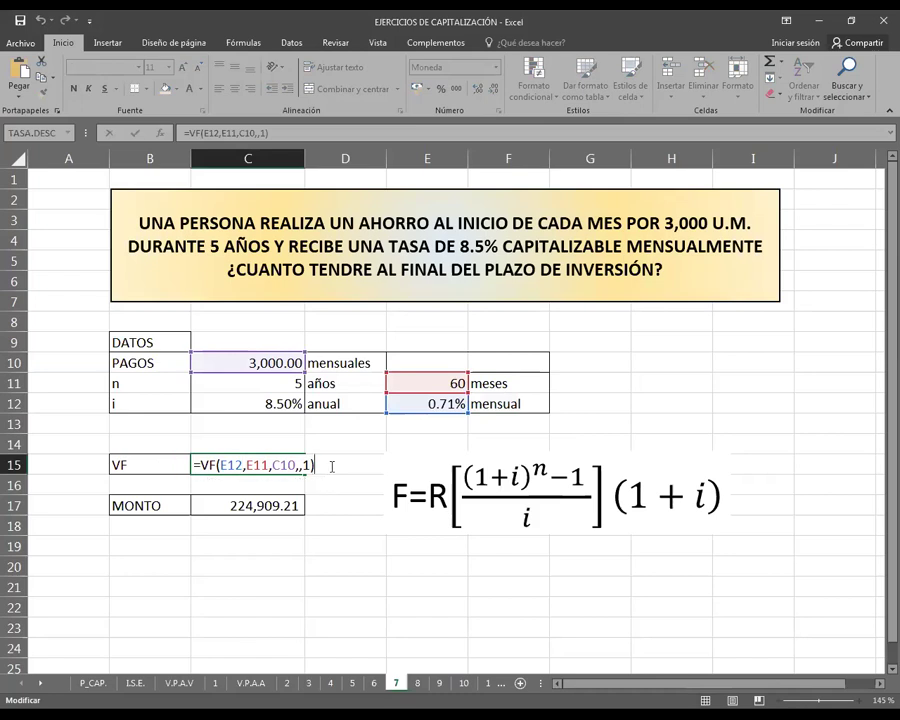
pyautogui.press('Return')
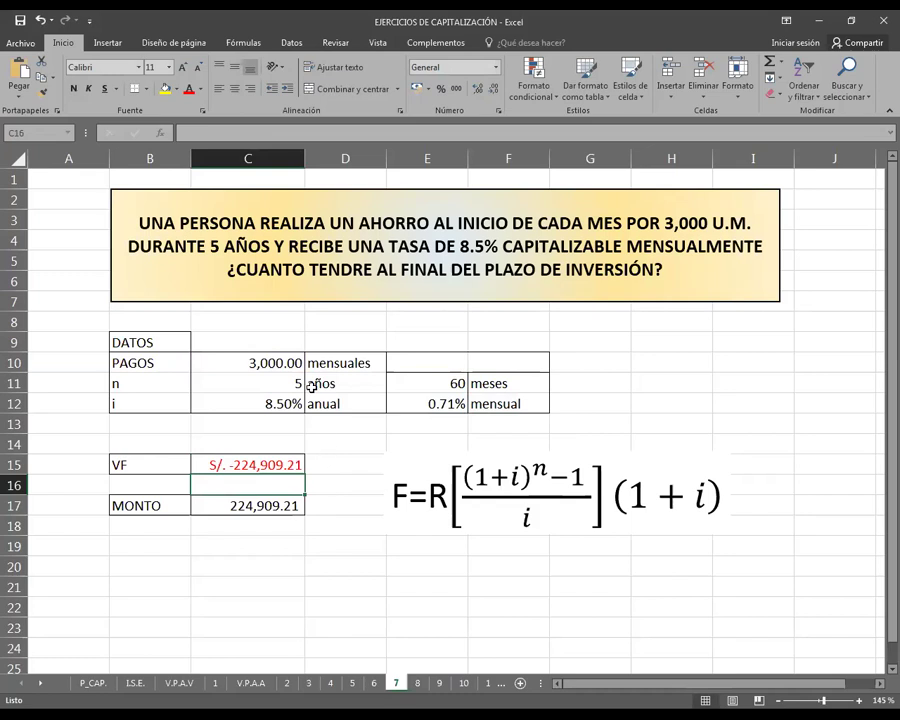
pyautogui.doubleClick(295, 506)
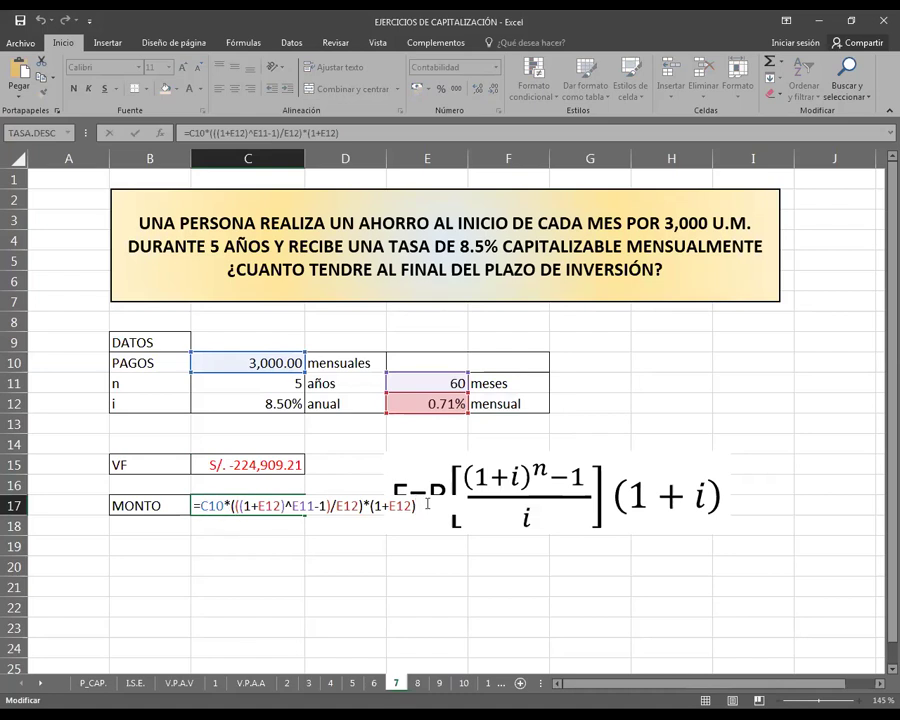
pyautogui.press('Return')
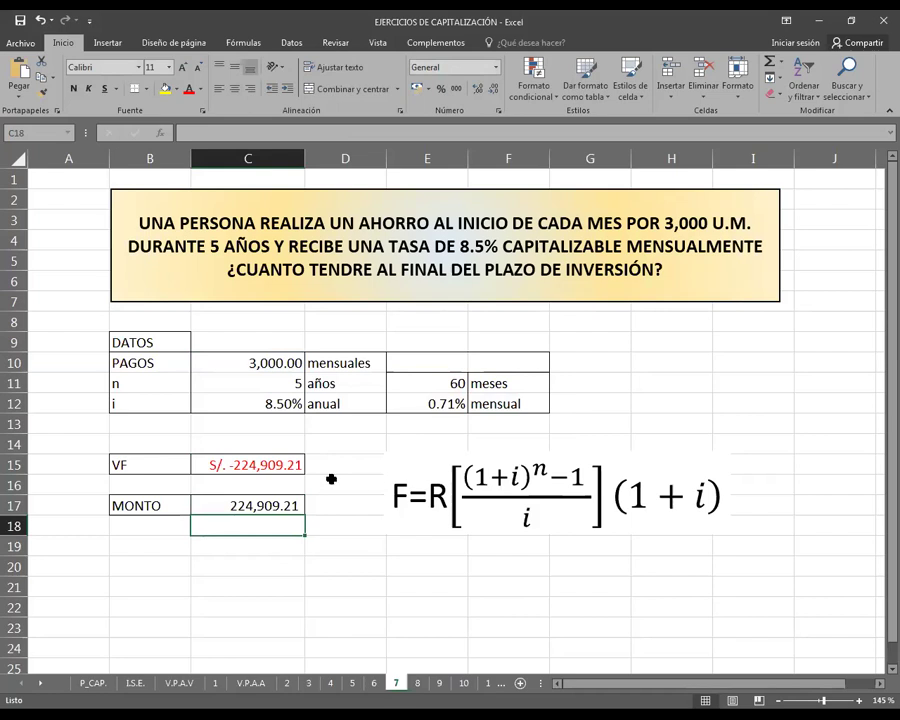
# - Make the payment argument negative in the C15 future value formula, so it reads =VF(E12,E11,-C10,,1)
pyautogui.click(274, 464)
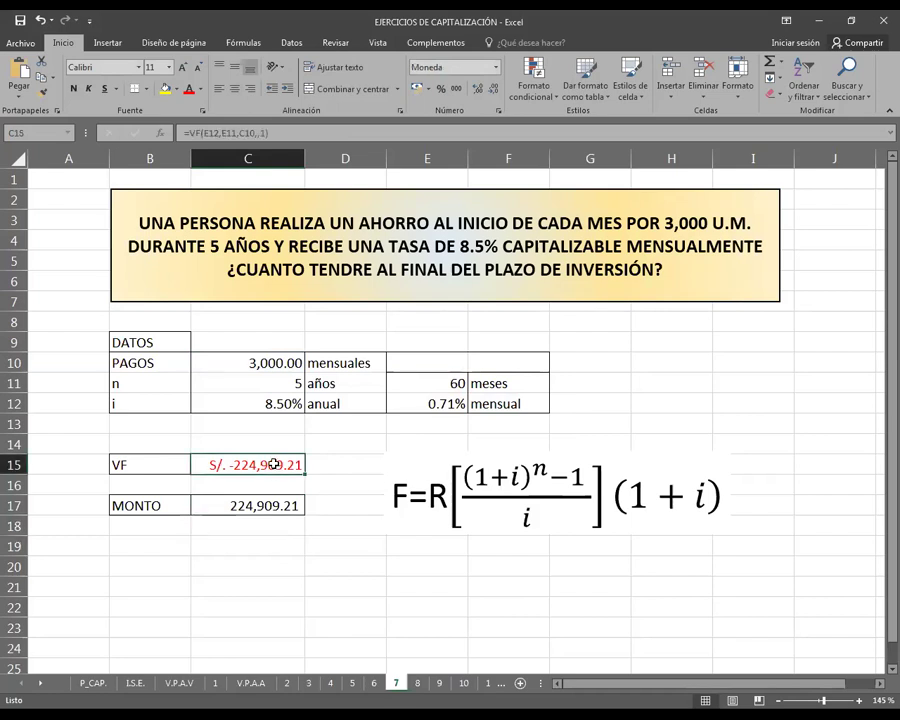
pyautogui.doubleClick(274, 464)
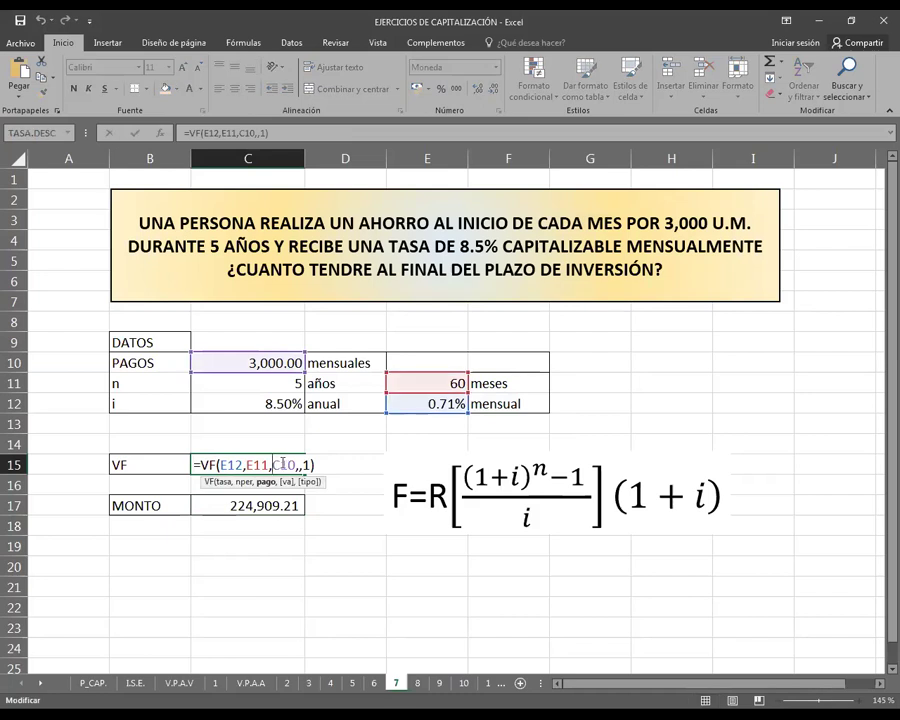
pyautogui.write('-')
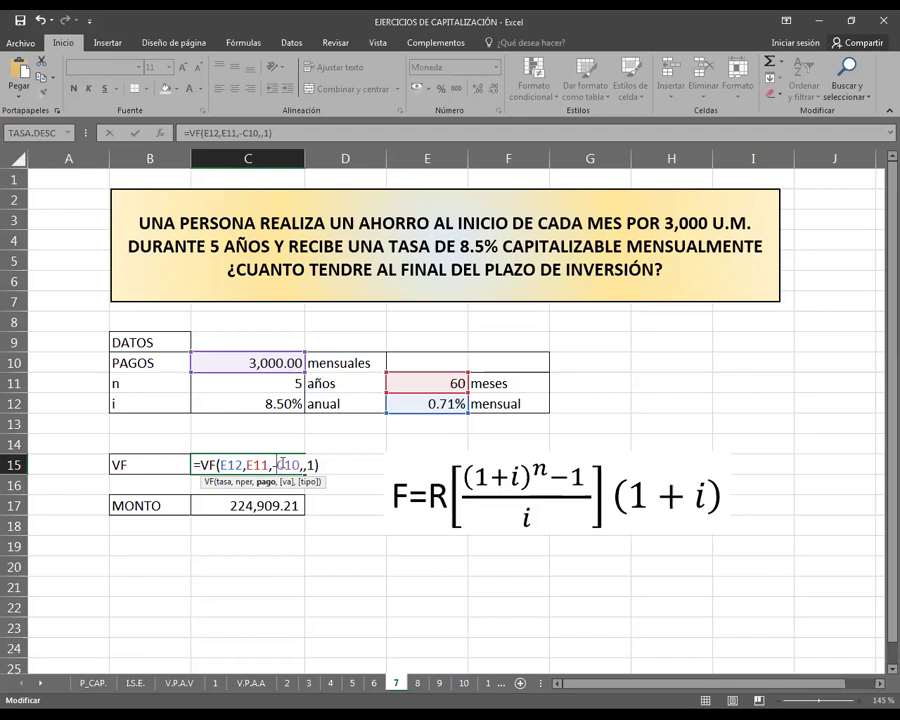
pyautogui.press('Return')
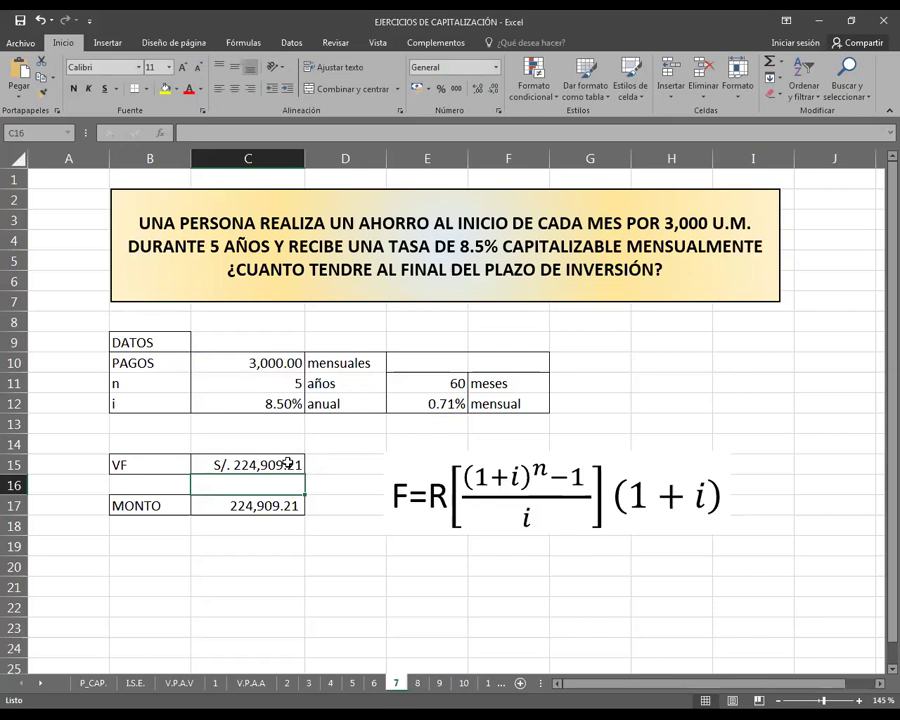
# - Look over the unsolved annuity problem statements on sheets 8, 9, 10 and 11
pyautogui.click(418, 683)
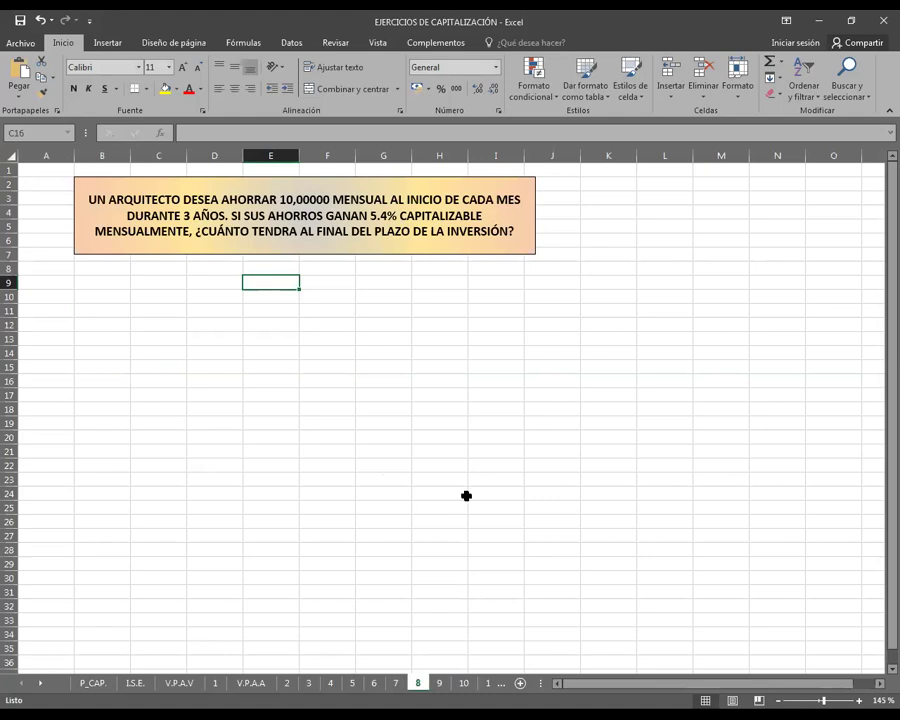
pyautogui.scroll(2, 576, 492)
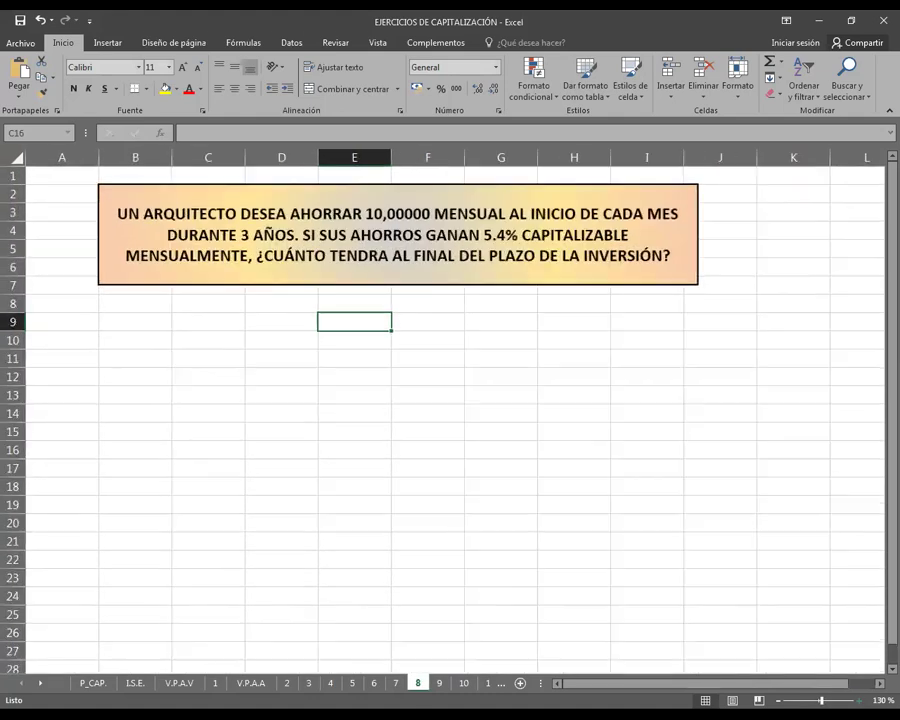
pyautogui.scroll(2, 450, 420)
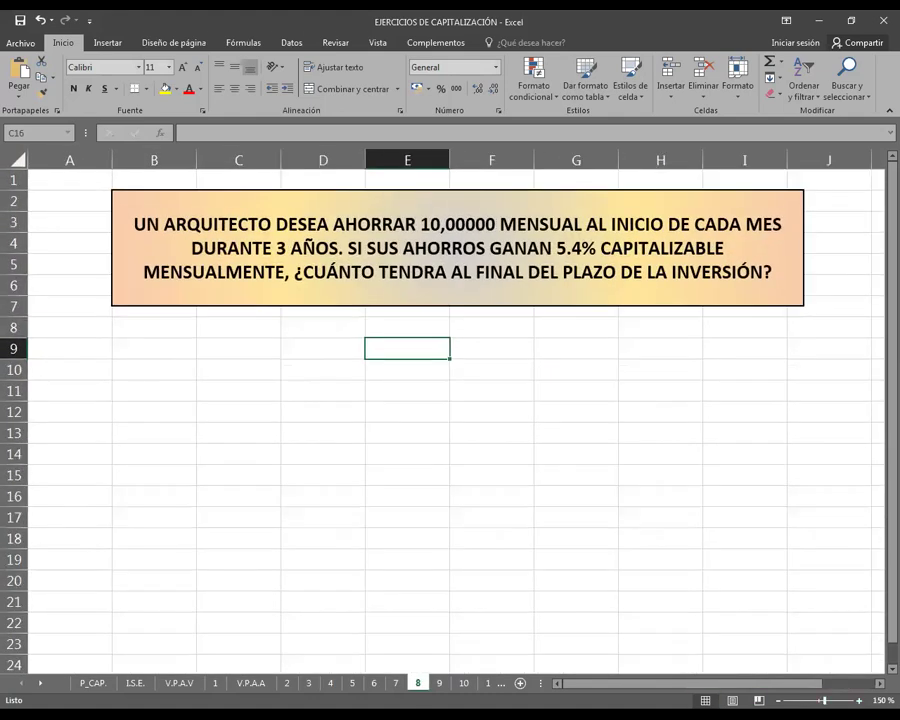
pyautogui.click(440, 683)
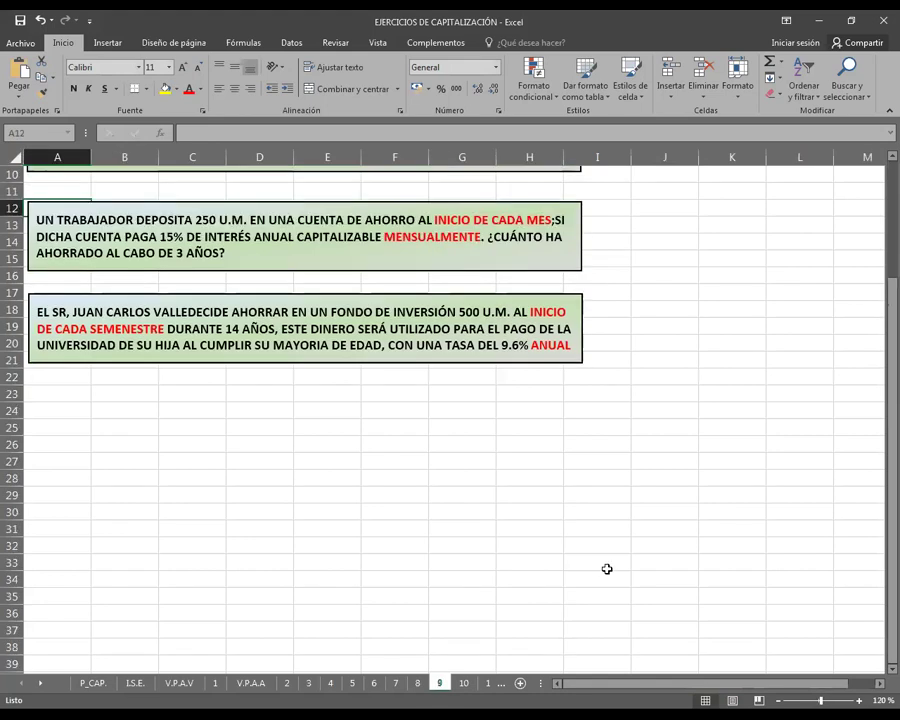
pyautogui.scroll(3, 607, 569)
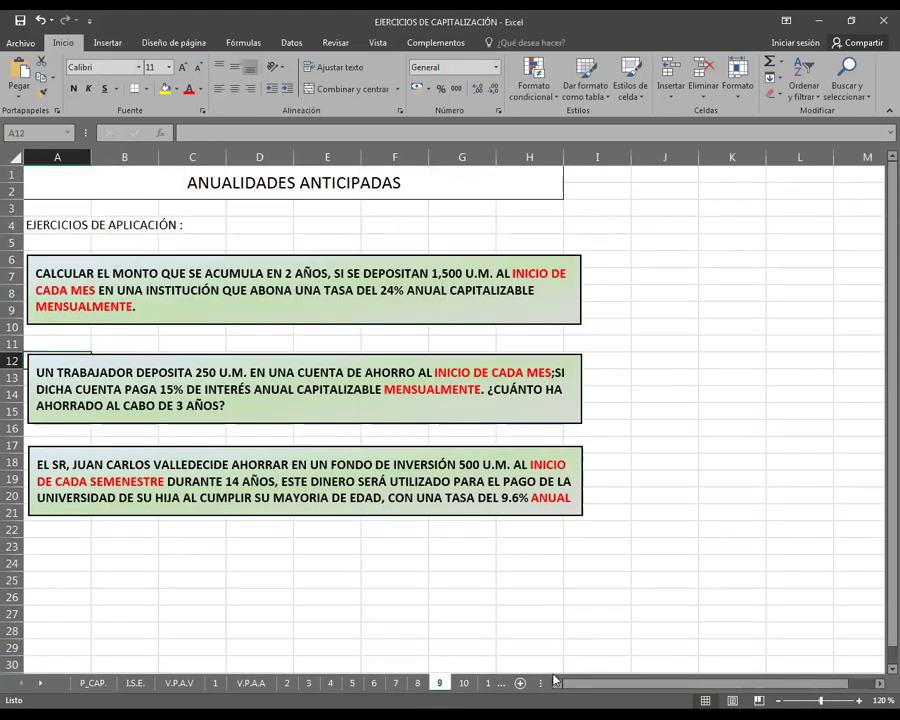
pyautogui.hotkey('ctrl', 'pagedown')
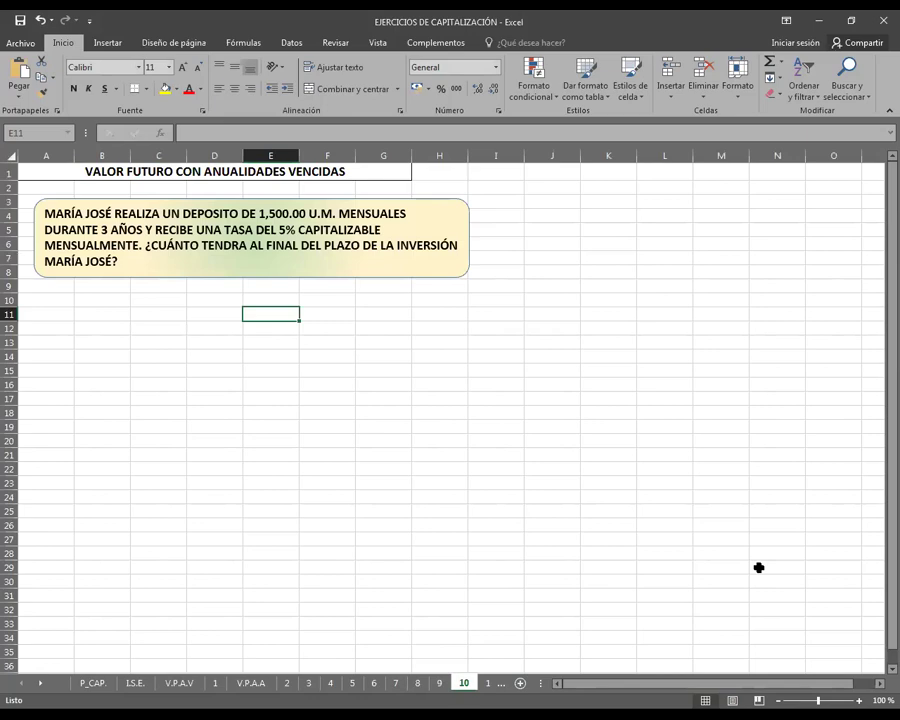
pyautogui.keyDown('ctrl'); pyautogui.scroll(5, 745, 555); pyautogui.keyUp('ctrl')
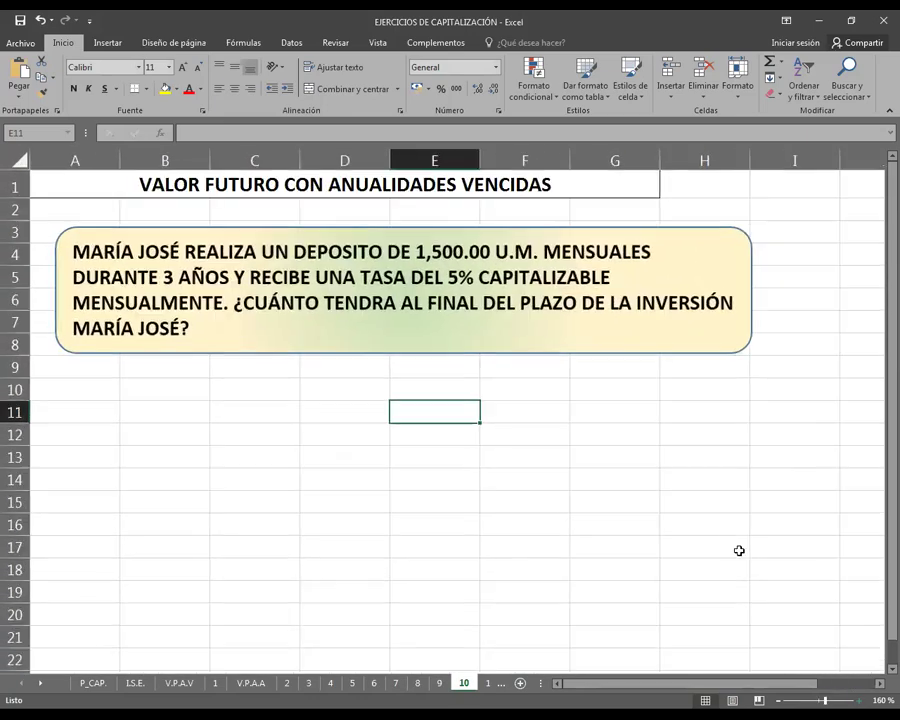
pyautogui.click(489, 684)
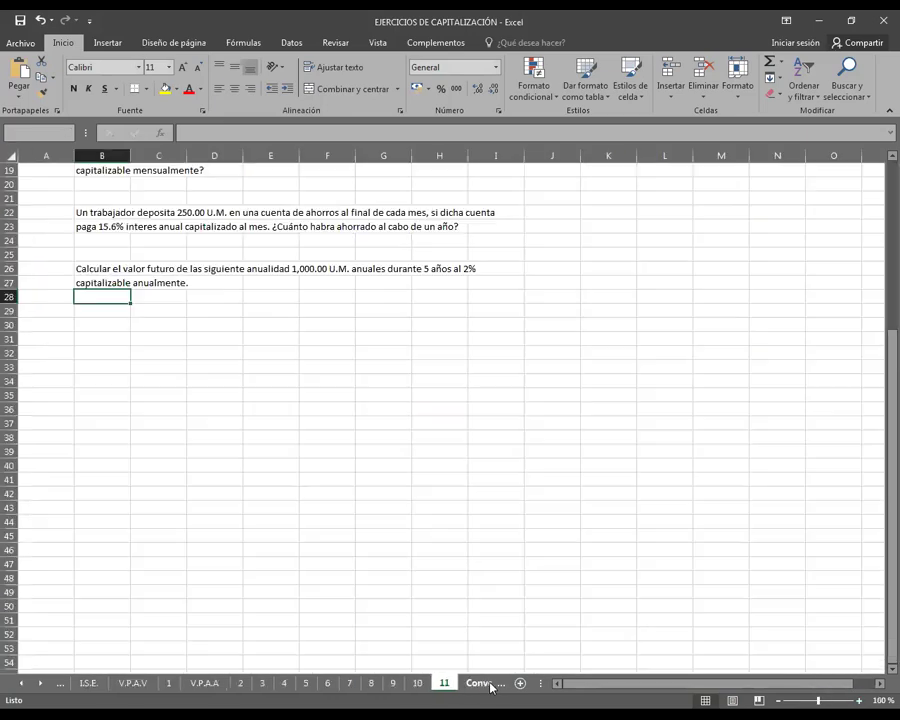
pyautogui.scroll(6, 528, 522)
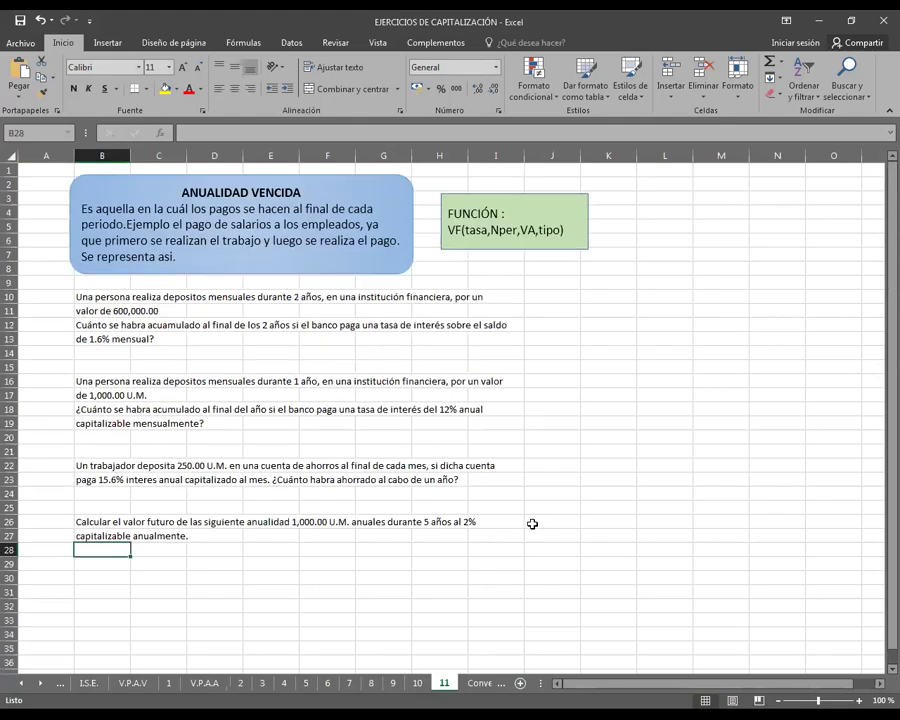
# - Look through the rate conversion exercises on the Conversion de tasas sheet, from exercise 11 back up to exercise 1
pyautogui.click(484, 684)
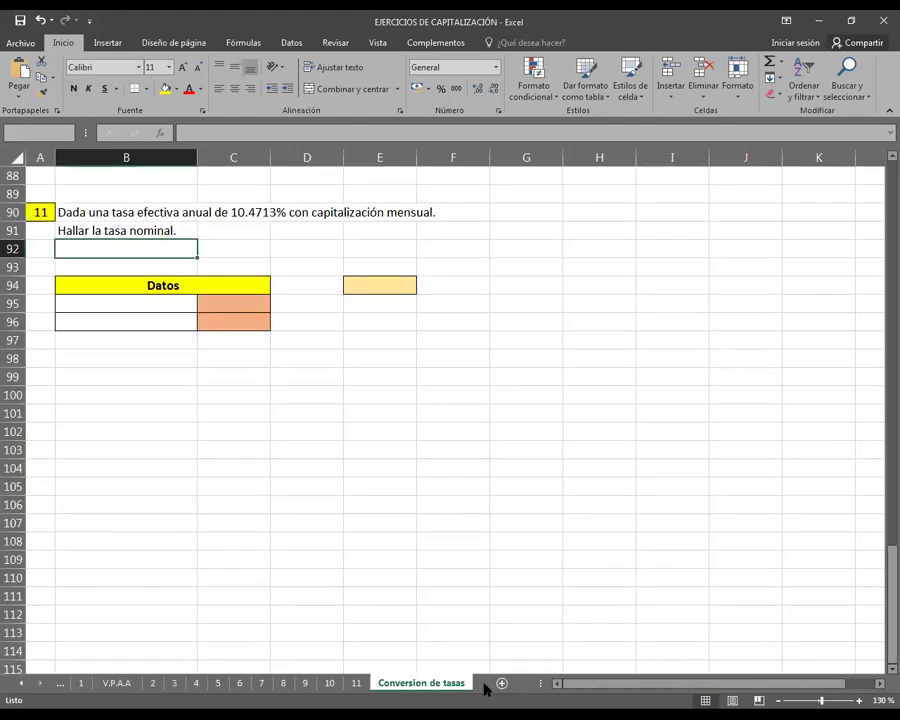
pyautogui.scroll(13, 572, 448)
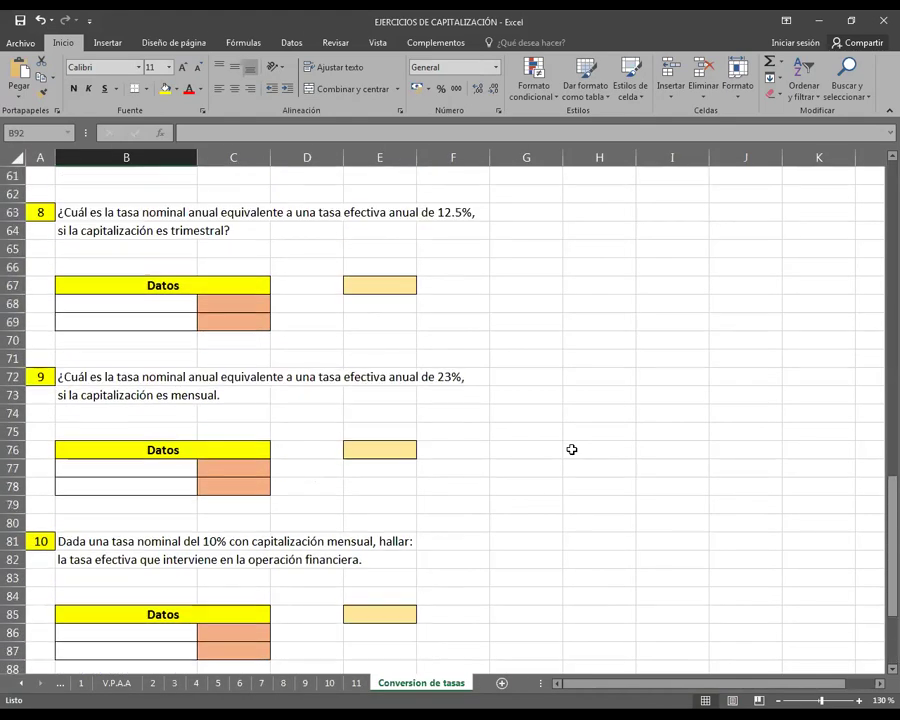
pyautogui.scroll(16, 576, 449)
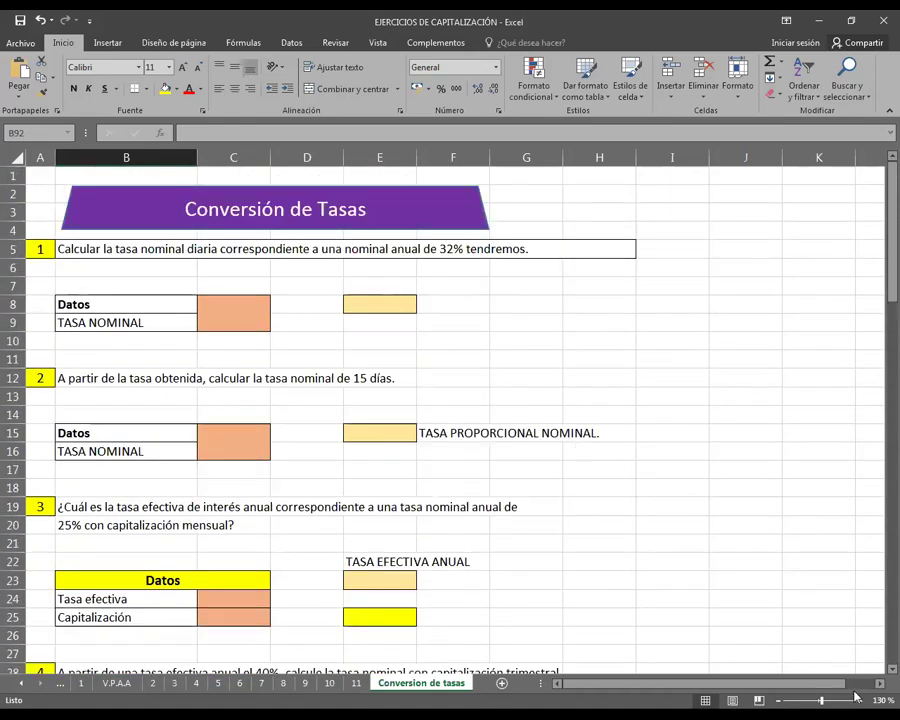
pyautogui.keyDown('ctrl'); pyautogui.scroll(2, 564, 640); pyautogui.keyUp('ctrl')
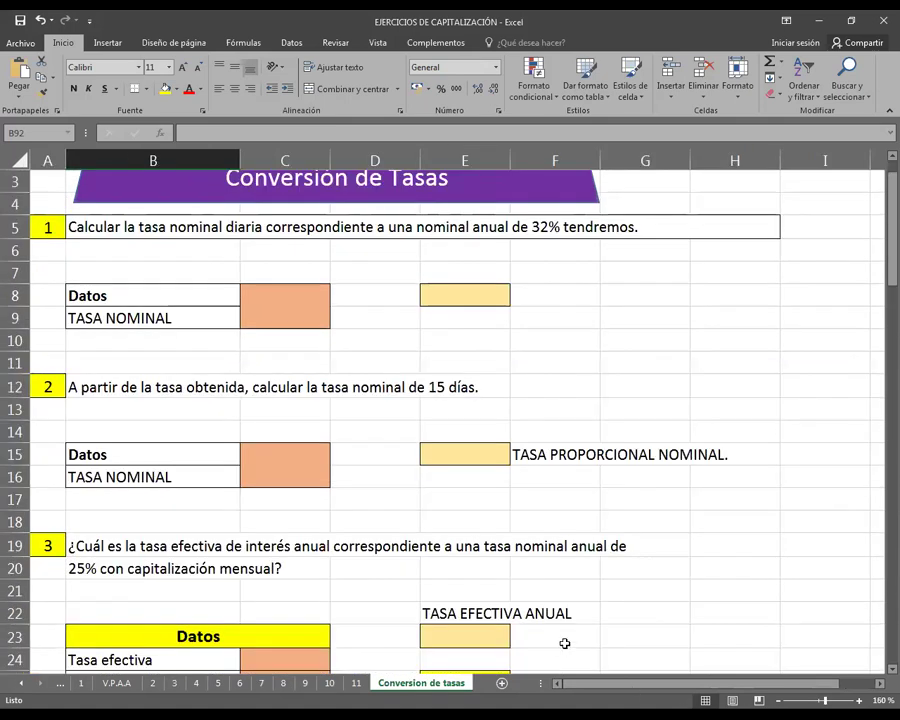
pyautogui.scroll(1, 630, 490)
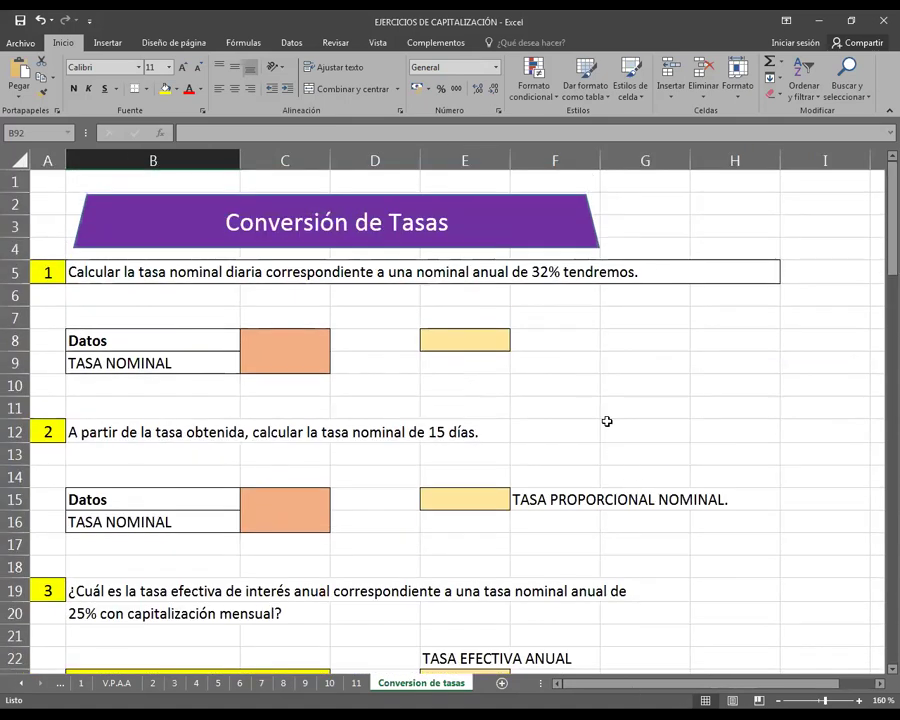
# - Go back to the first sheets and review the P_CAP., I.S.E. and V.P.A.V contents
pyautogui.click(21, 684)
pyautogui.click(21, 684)
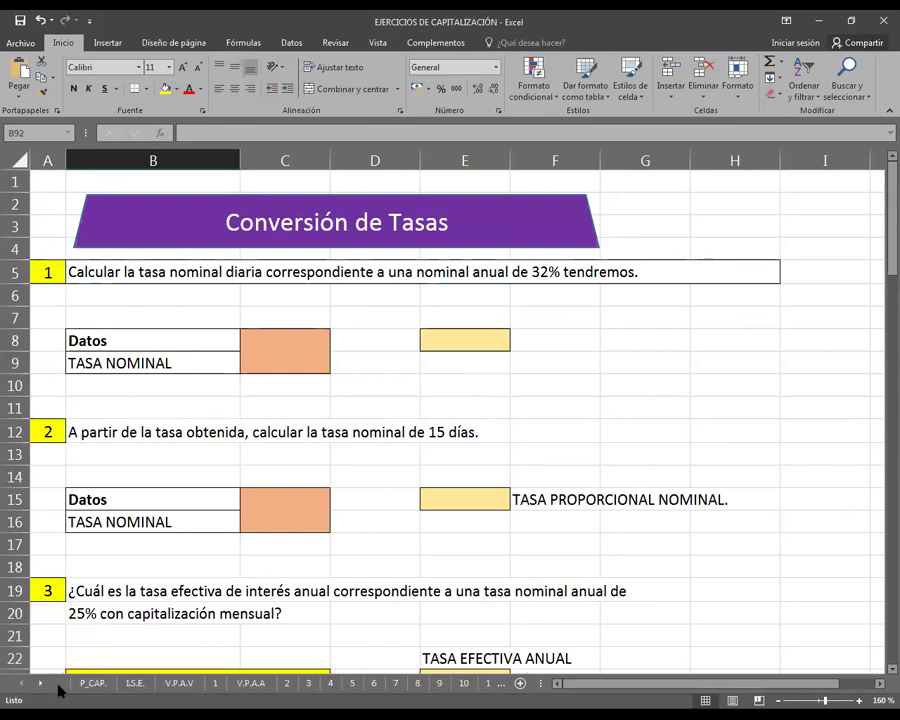
pyautogui.click(91, 684)
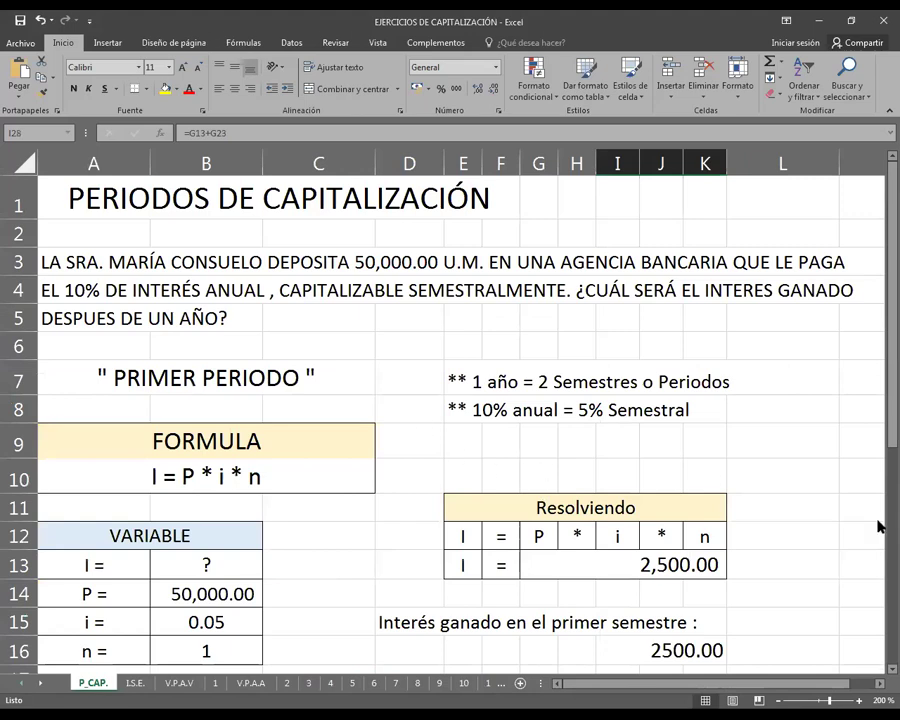
pyautogui.scroll(-4, 351, 468)
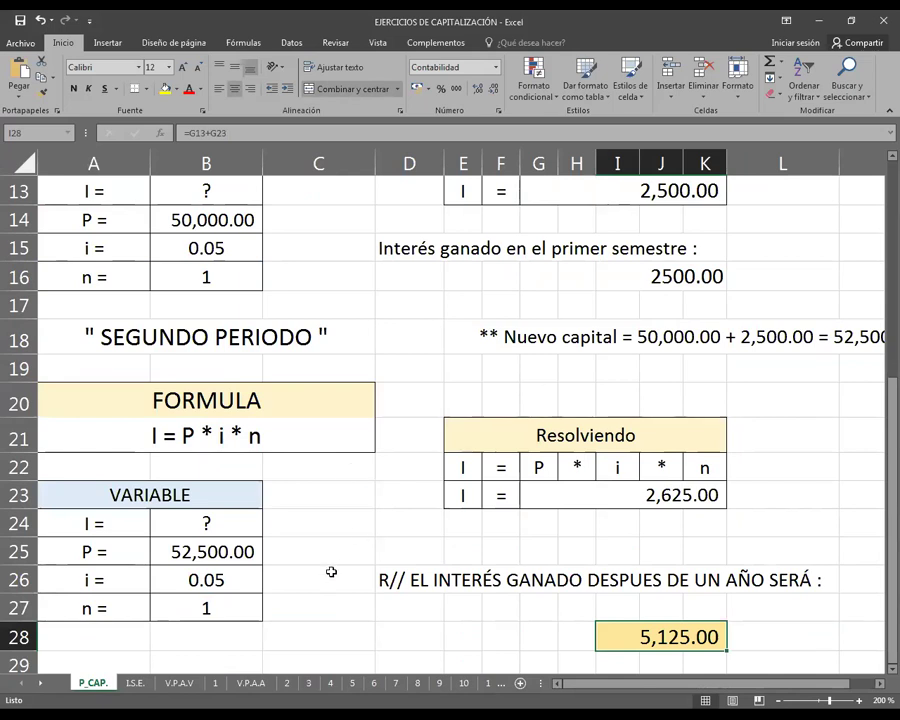
pyautogui.click(140, 684)
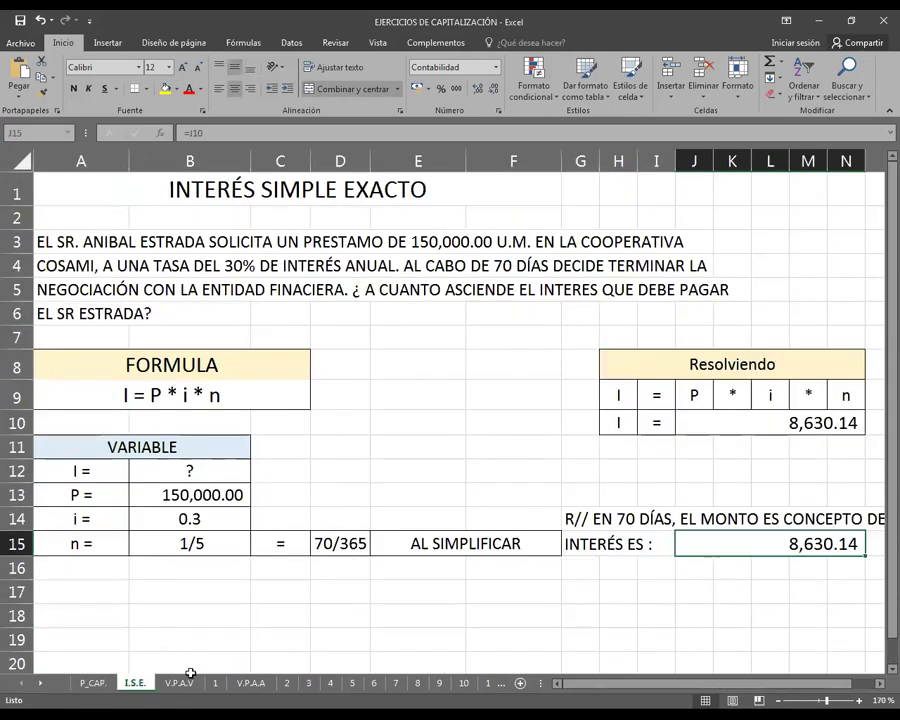
pyautogui.click(180, 683)
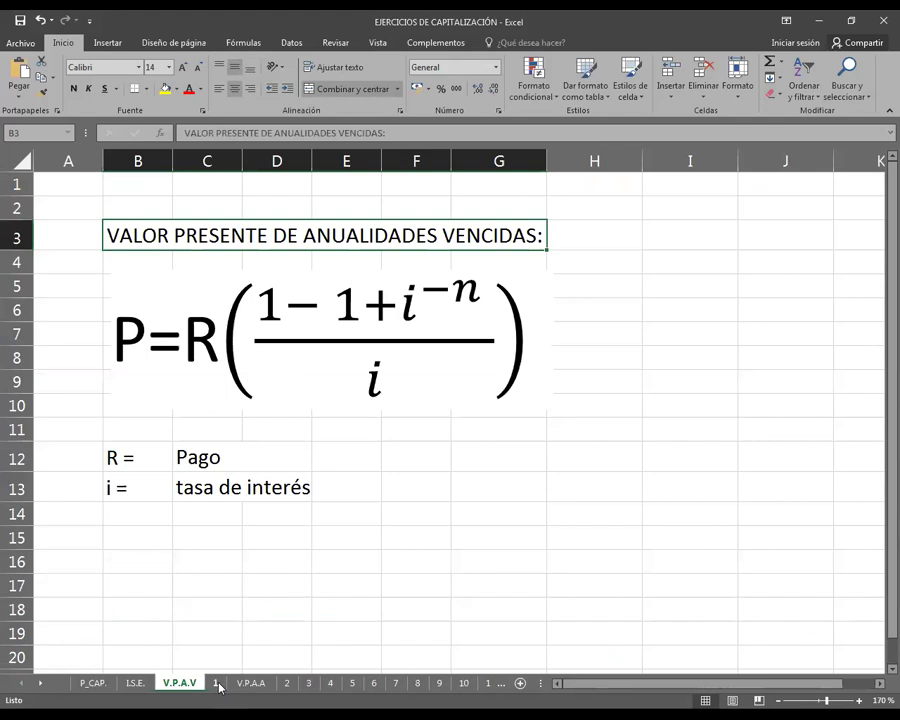
# - On sheet 1, examine the two VF formulas in C26 and C28 and the R * n formula in C30, leaving them as they are
pyautogui.click(215, 683)
pyautogui.scroll(-3, 282, 538)
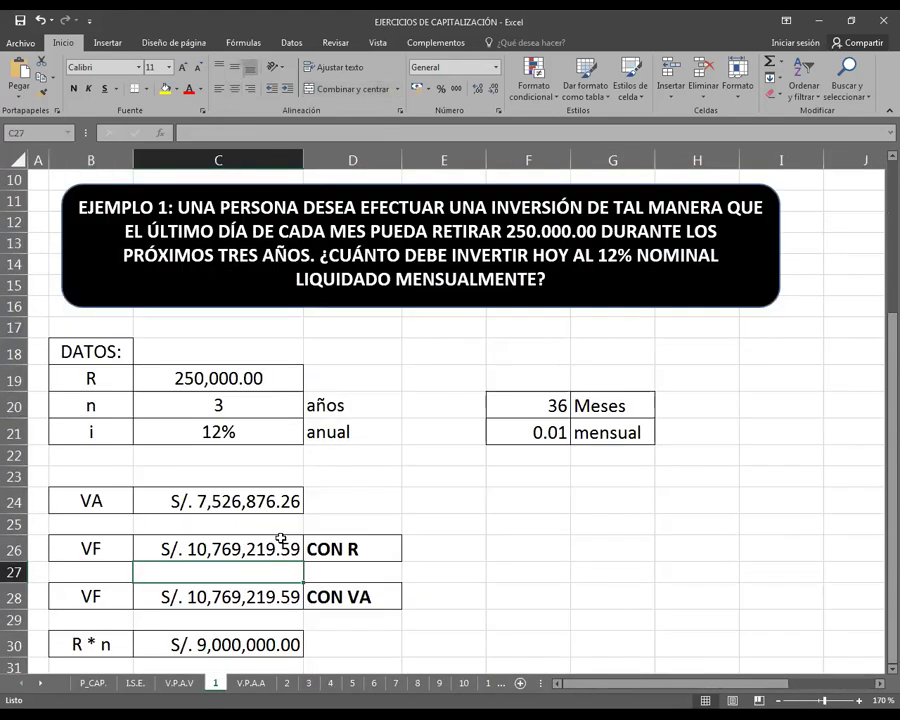
pyautogui.doubleClick(275, 549)
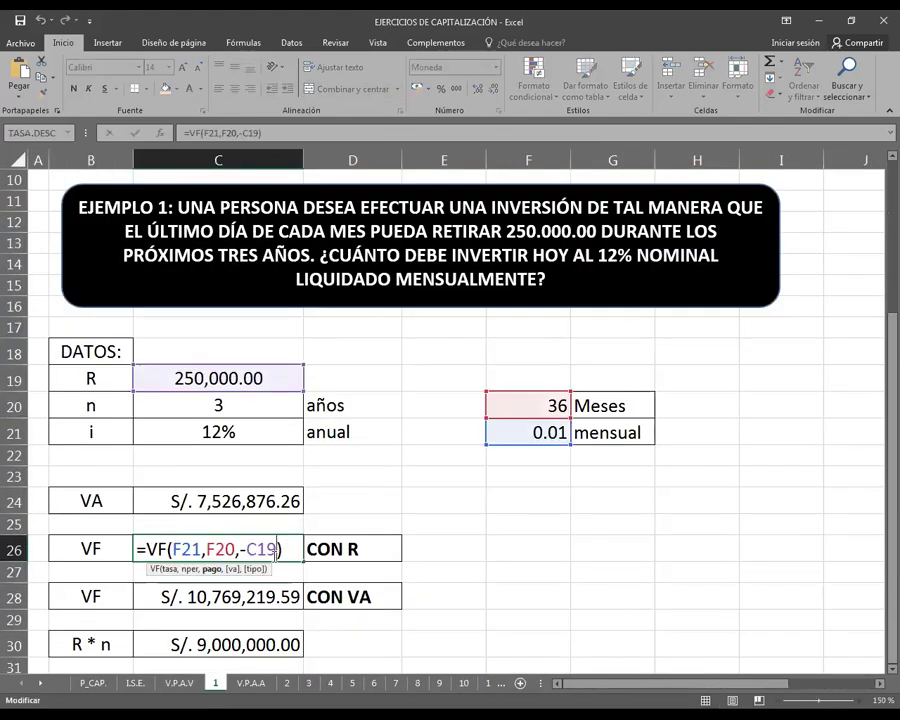
pyautogui.press('Return')
pyautogui.press('Down')
pyautogui.press('F2')
pyautogui.press('Return')
pyautogui.press('Down')
pyautogui.press('F2')
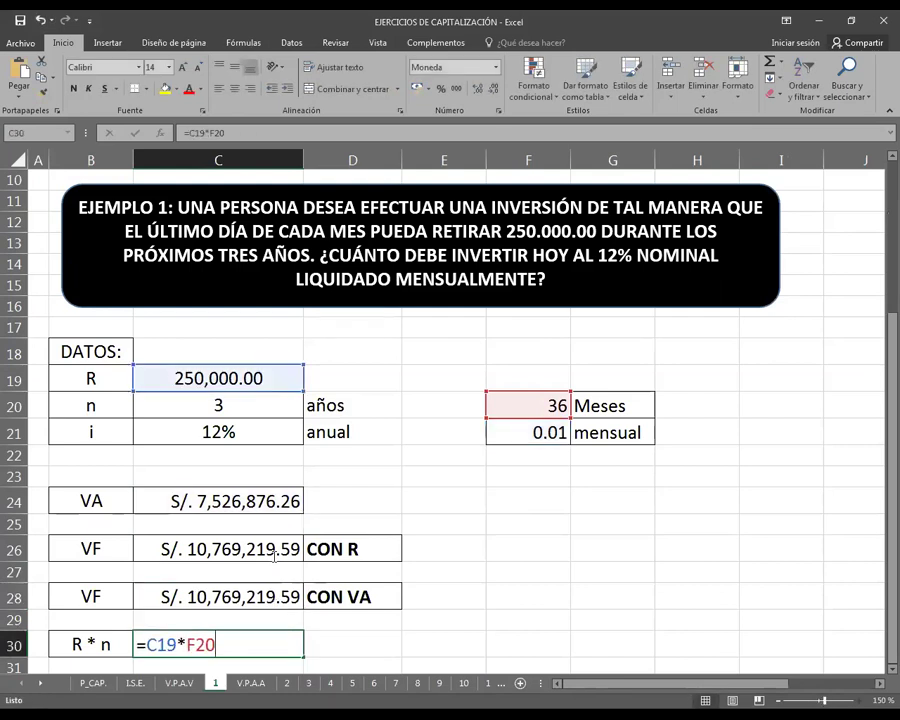
pyautogui.press('Return')
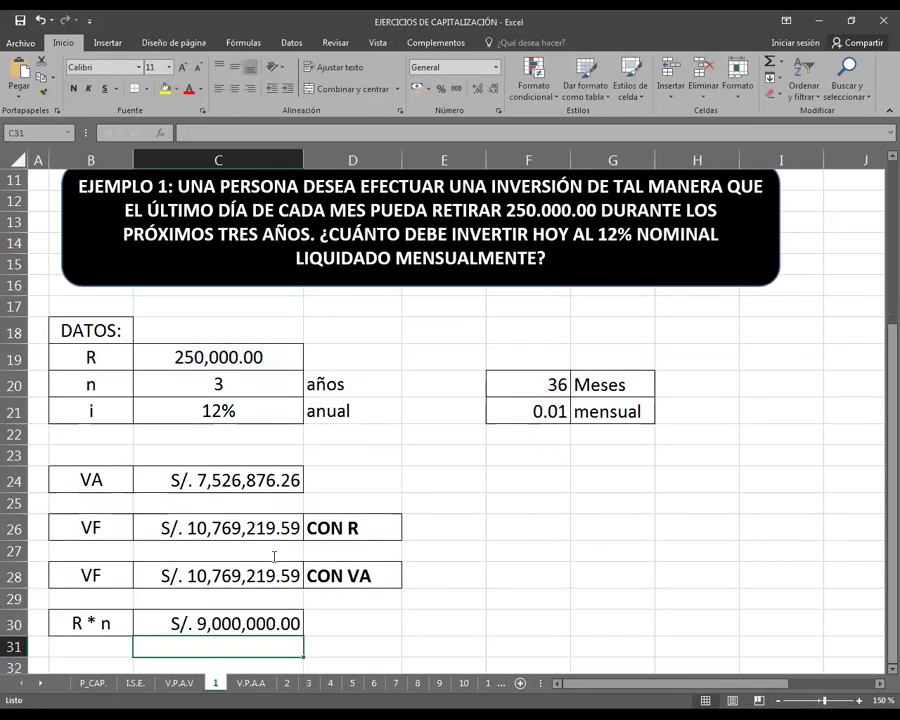
# - View the V.P.A.A formula sheet and examine the VA function in C17 on sheet 2, leaving it as it is
pyautogui.click(270, 685)
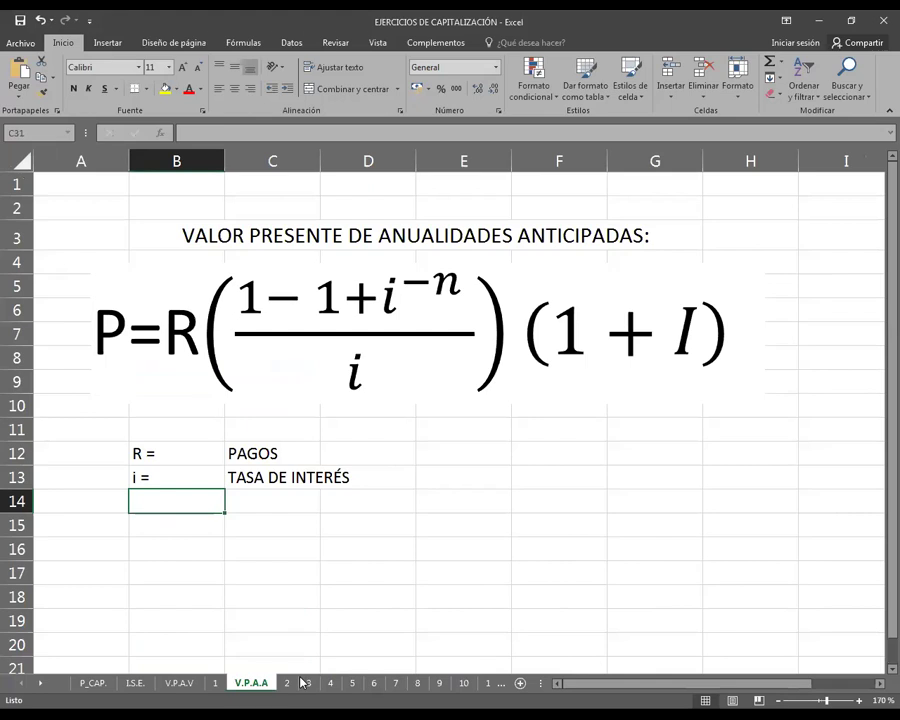
pyautogui.click(308, 685)
pyautogui.click(288, 685)
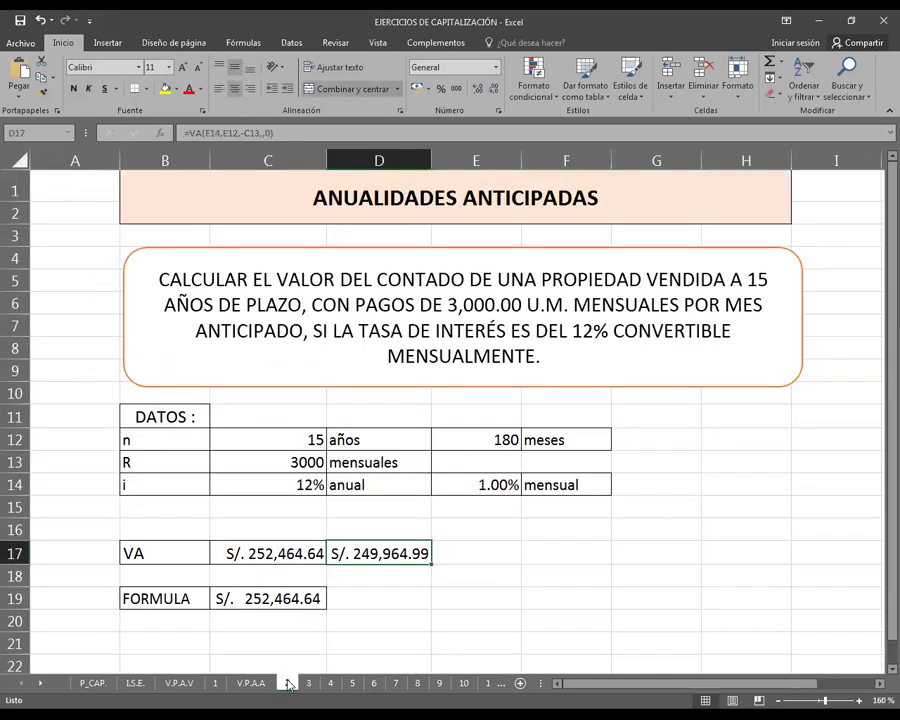
pyautogui.click(283, 554)
pyautogui.press('F2')
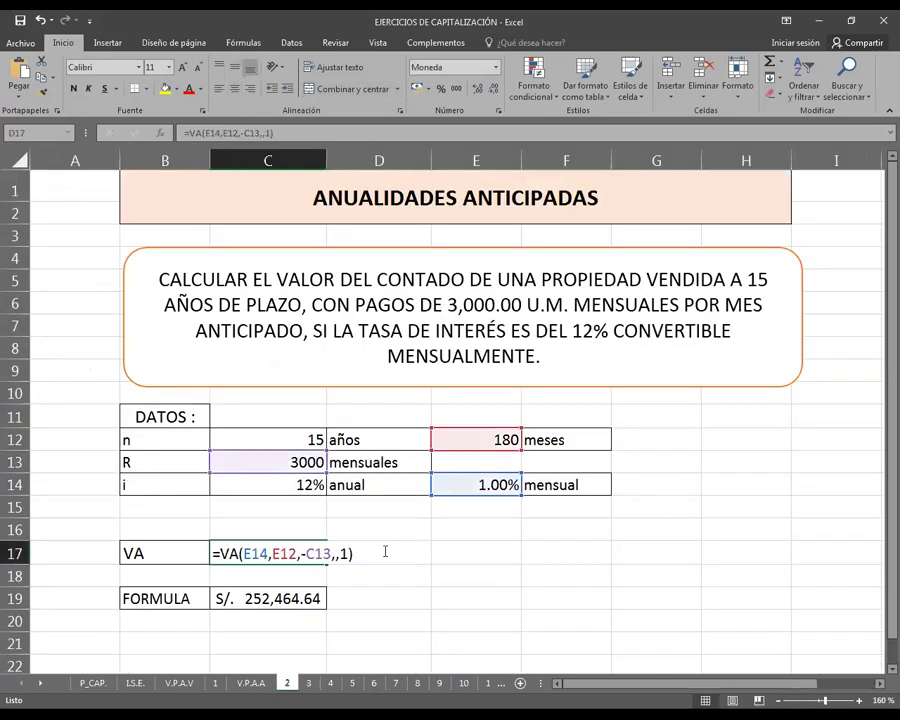
pyautogui.press('F2')
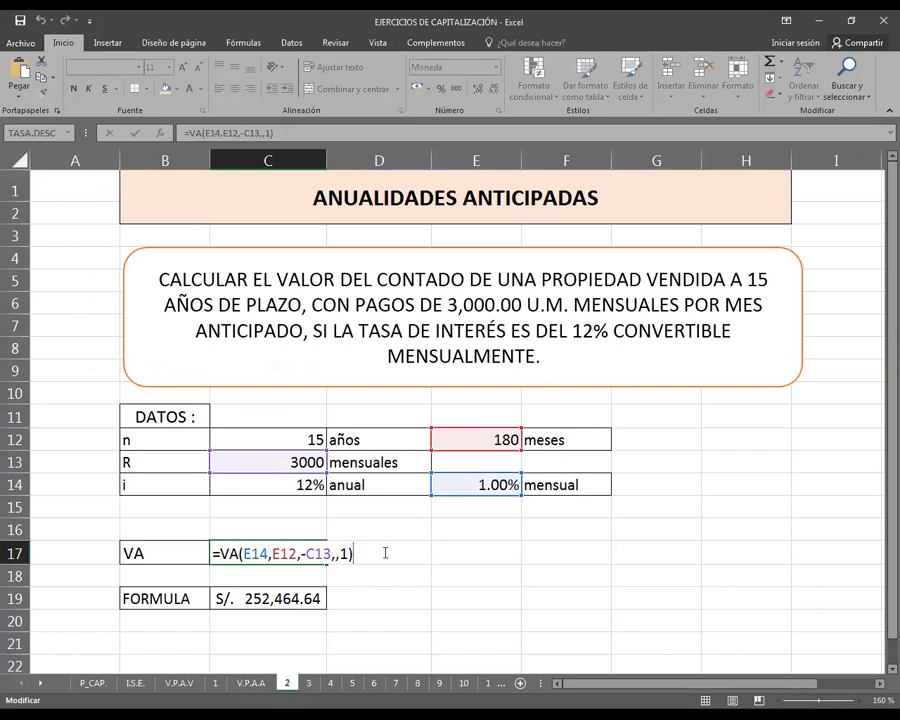
pyautogui.press('Return')
# - Examine the manual present-value formula in C19 on sheet 2 without changing it
pyautogui.press('Down')
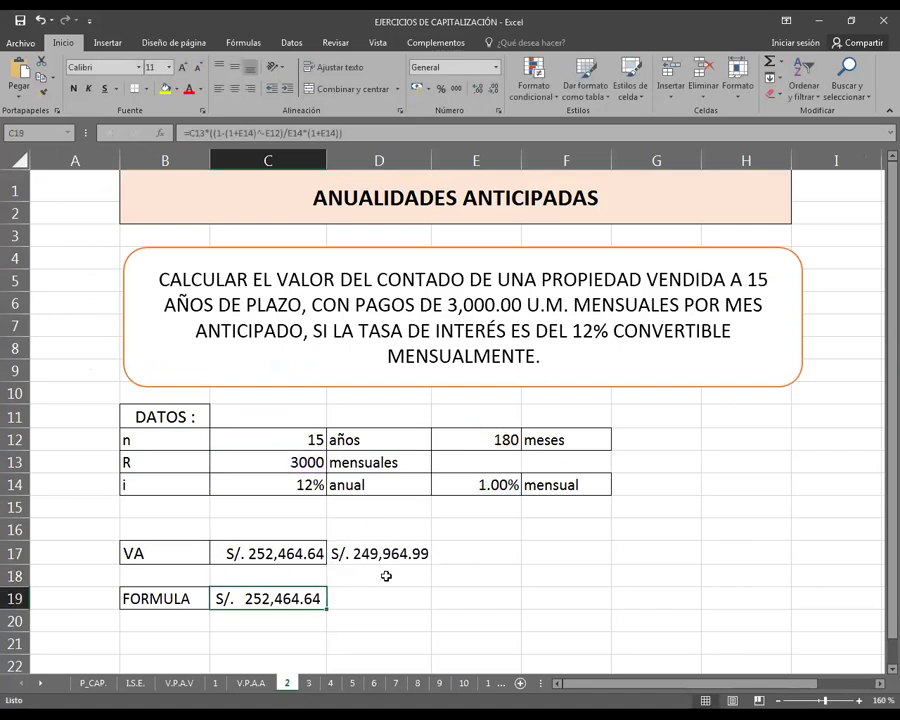
pyautogui.press('F2')
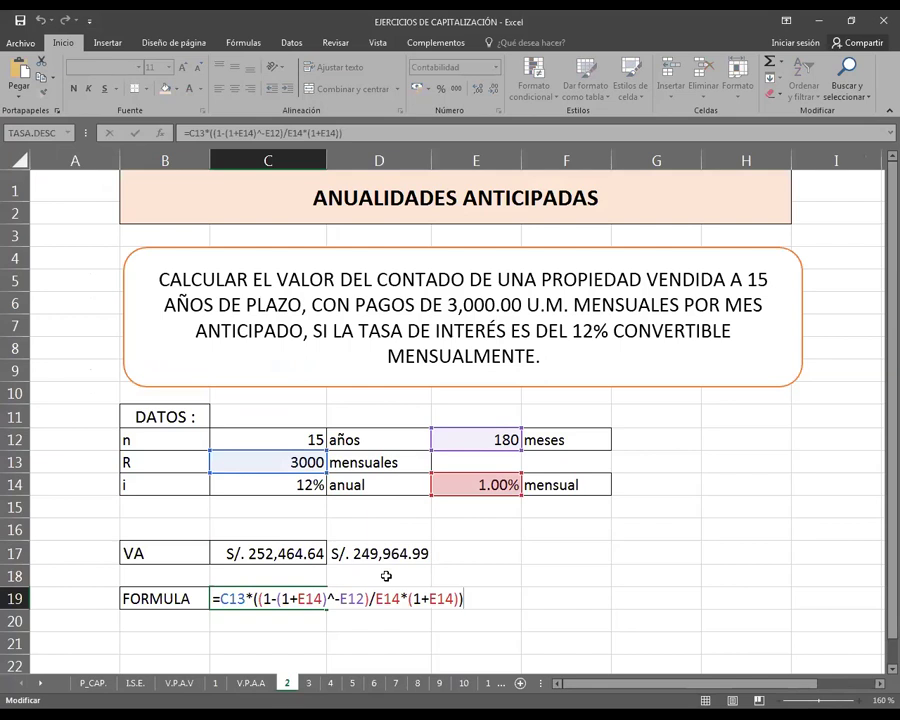
pyautogui.press('Return')
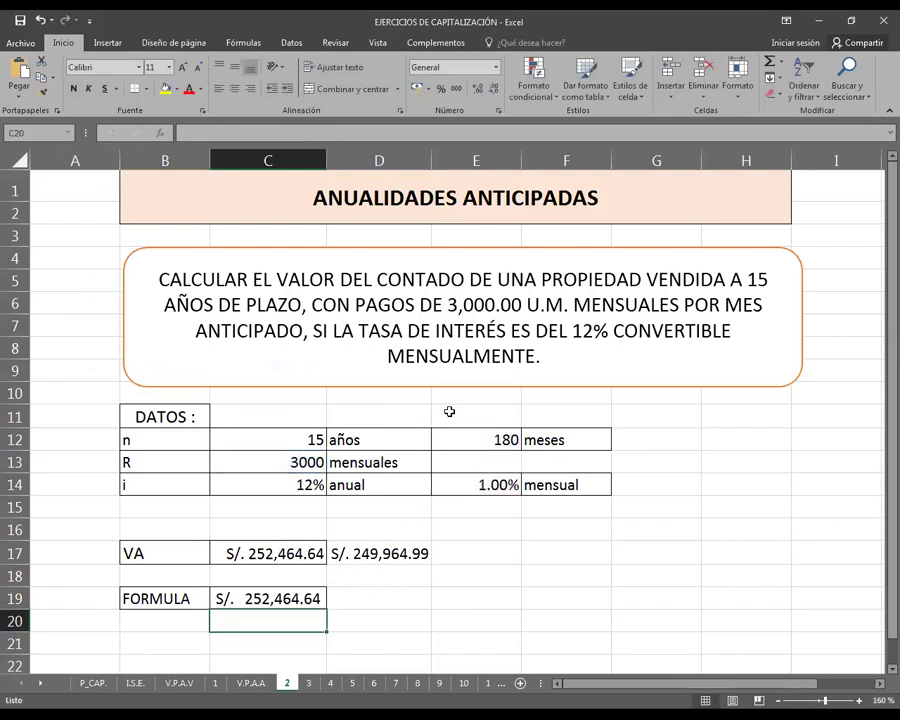
# - Highlight the DATOS table B11:F14 on sheet 2 to review the exercise's n, R and i data
pyautogui.moveTo(190, 418); pyautogui.dragTo(552, 485)
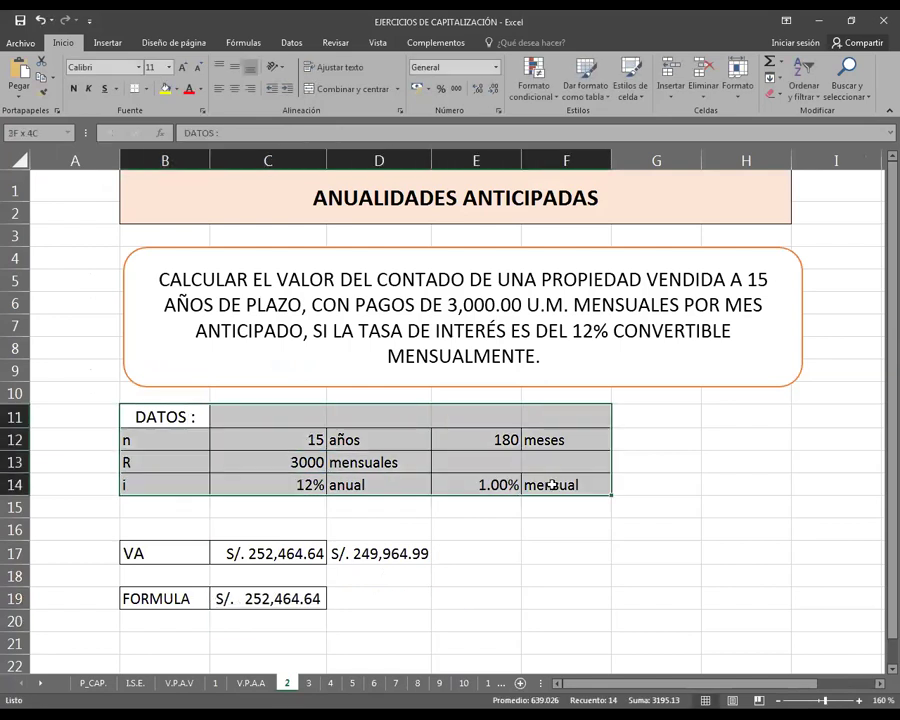
pyautogui.moveTo(165, 417); pyautogui.dragTo(542, 482)
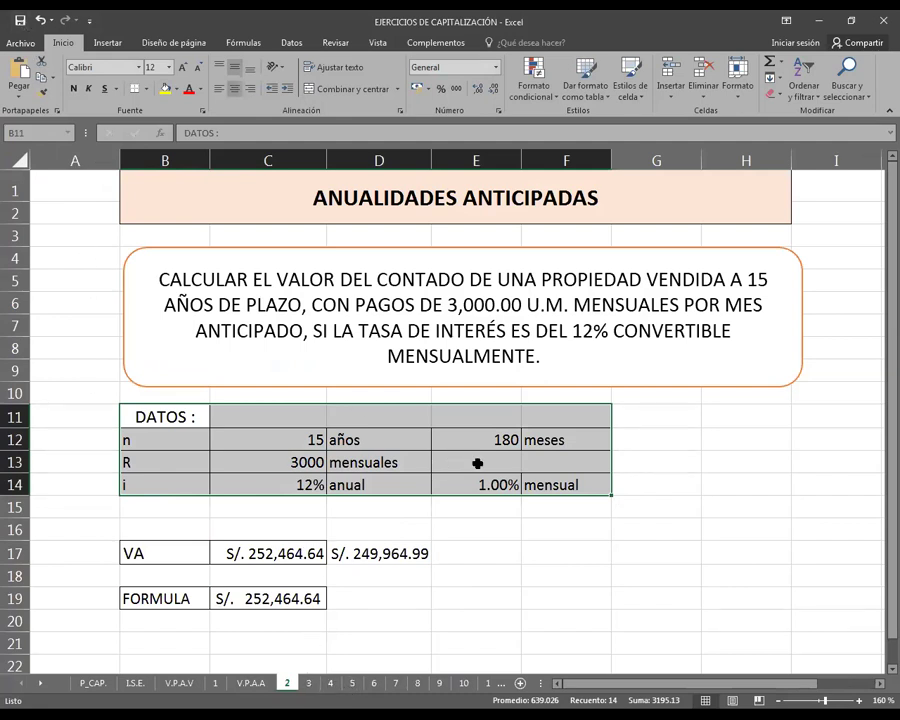
pyautogui.click(567, 479)
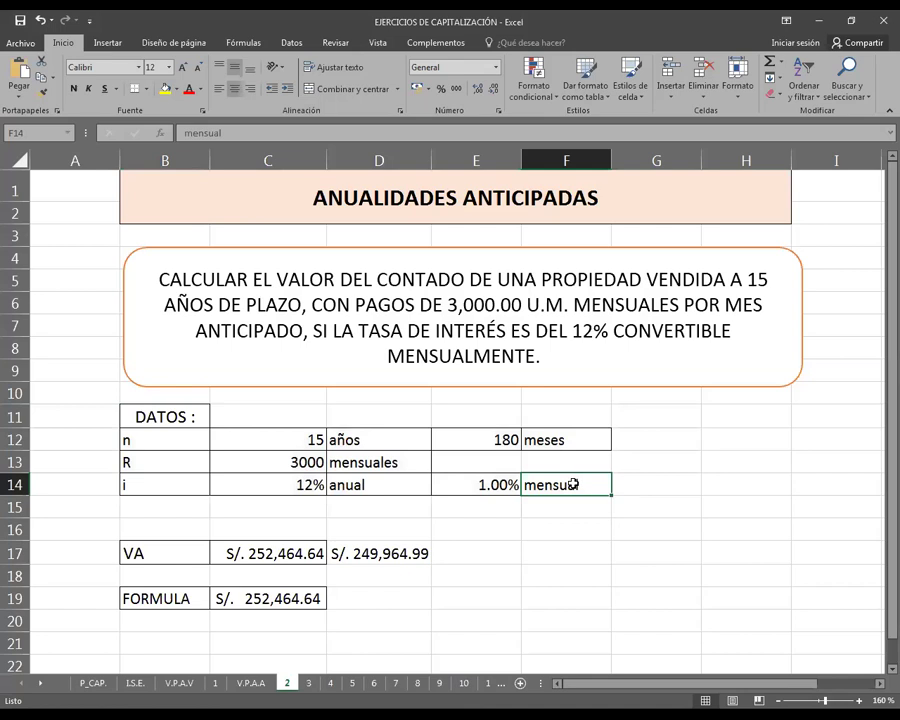
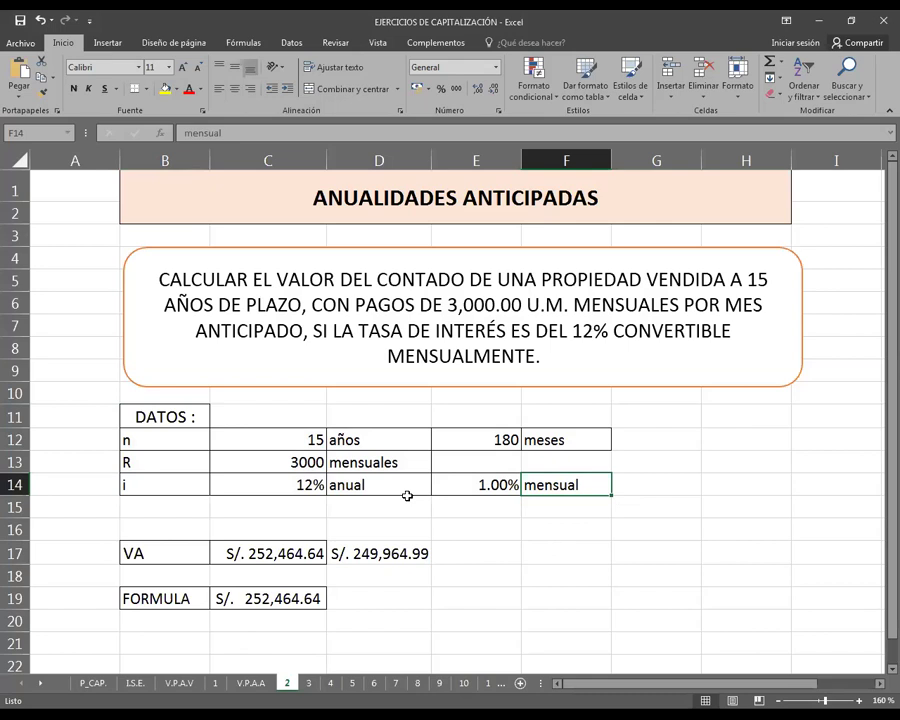
# - Reopen the VA function in C17 to review its arguments, keeping it unchanged
pyautogui.click(313, 560)
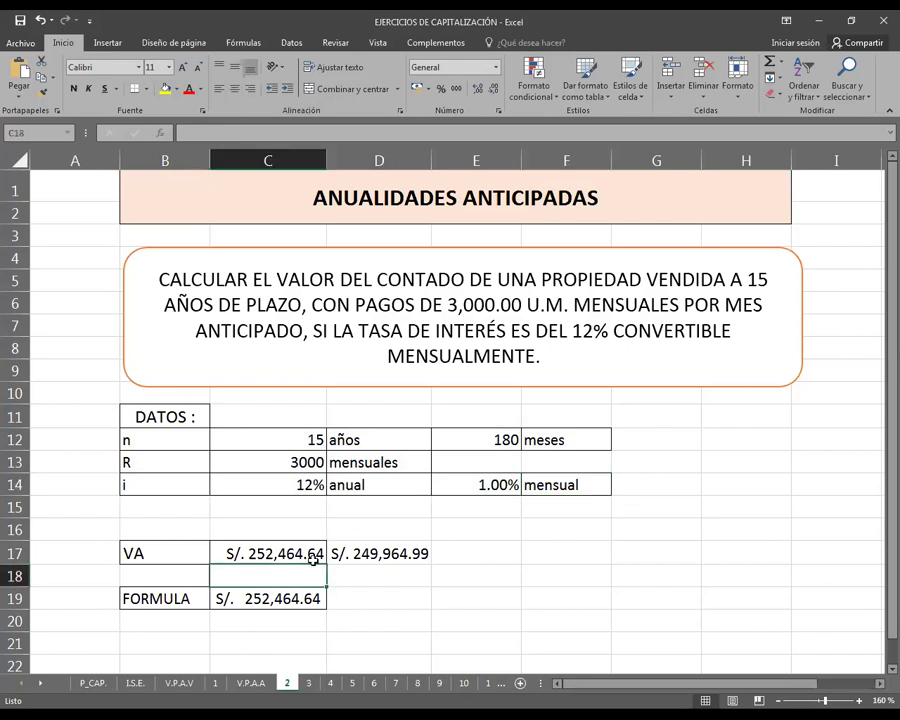
pyautogui.doubleClick(313, 555)
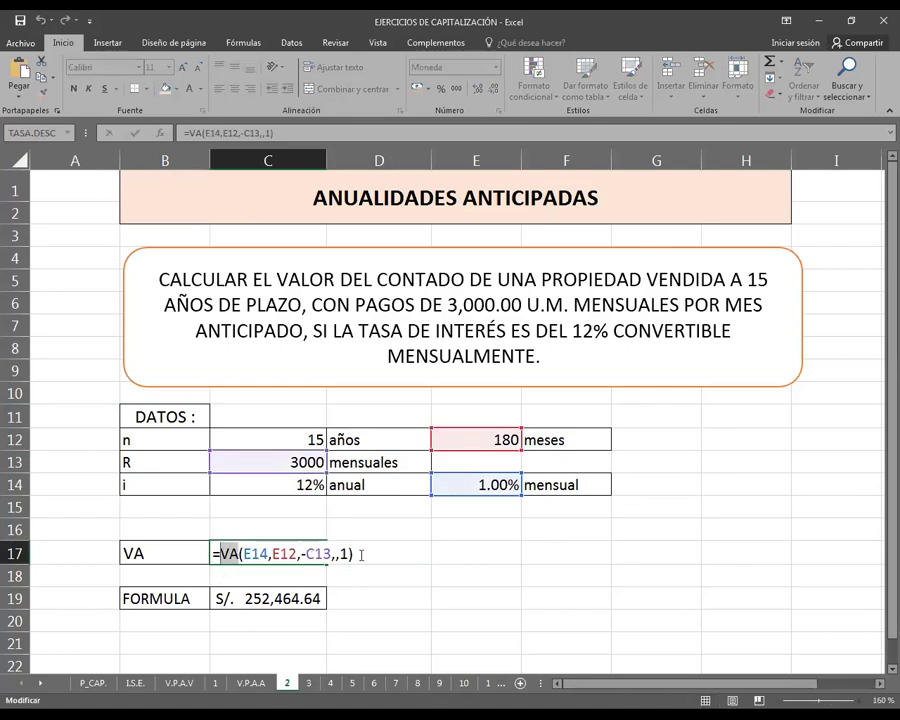
pyautogui.press('Return')
# - Open the formula in C19 and highlight its whole expression after the equals sign, keeping the formula unchanged
pyautogui.press('Down')
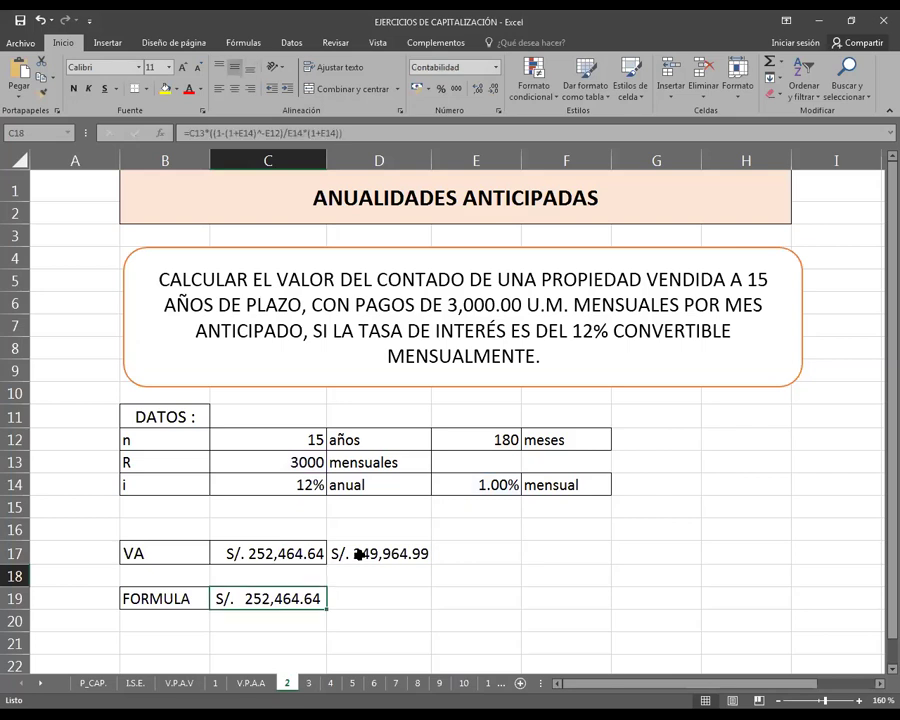
pyautogui.press('F2')
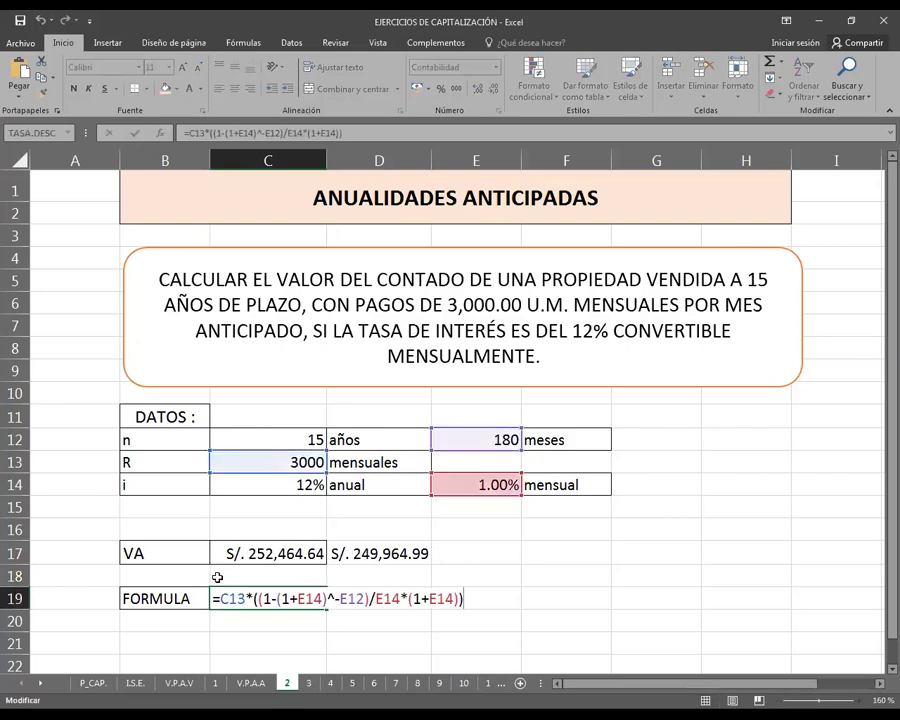
pyautogui.press('Home')
pyautogui.press('Right')
pyautogui.hotkey('shift', 'Right')
pyautogui.hotkey('shift', 'Right')
pyautogui.hotkey('shift', 'Right')
pyautogui.hotkey('shift', 'Right')
pyautogui.hotkey('shift', 'Right')
pyautogui.hotkey('shift', 'Right')
pyautogui.hotkey('shift', 'Right')
pyautogui.hotkey('shift', 'Right')
pyautogui.hotkey('shift', 'Right')
pyautogui.hotkey('shift', 'Right')
pyautogui.hotkey('shift', 'Right')
pyautogui.hotkey('shift', 'Right')
pyautogui.hotkey('shift', 'Right')
pyautogui.hotkey('shift', 'Right')
pyautogui.hotkey('shift', 'Right')
pyautogui.hotkey('shift', 'Right')
pyautogui.hotkey('shift', 'Right')
pyautogui.hotkey('shift', 'Right')
pyautogui.hotkey('shift', 'Right')
pyautogui.hotkey('shift', 'Right')
pyautogui.hotkey('shift', 'Right')
pyautogui.hotkey('shift', 'Right')
pyautogui.hotkey('shift', 'Right')
pyautogui.hotkey('shift', 'Right')
pyautogui.hotkey('shift', 'Right')
pyautogui.hotkey('shift', 'Right')
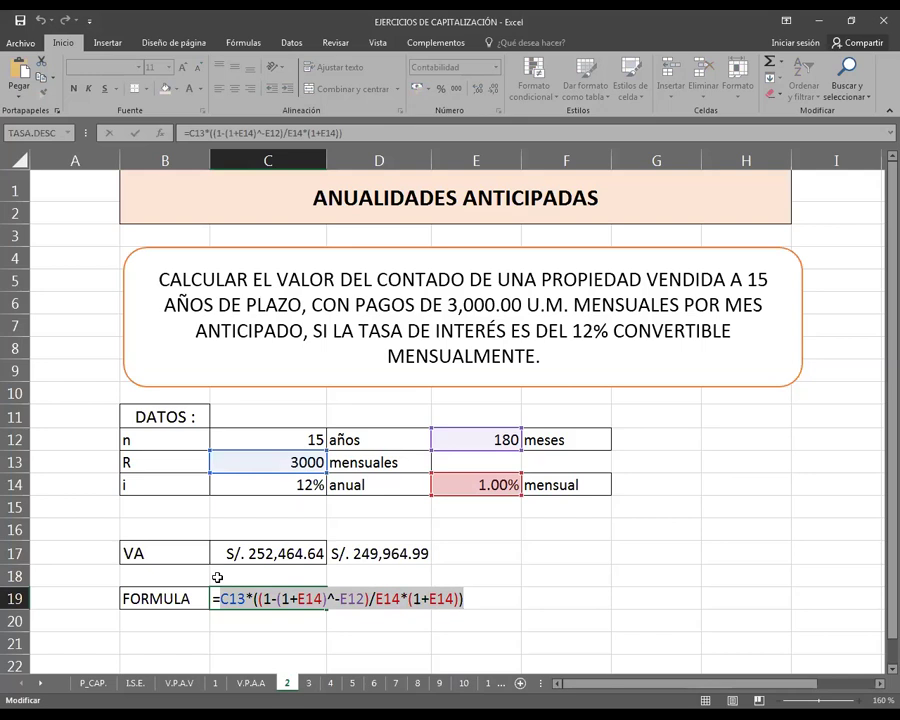
pyautogui.press('Return')
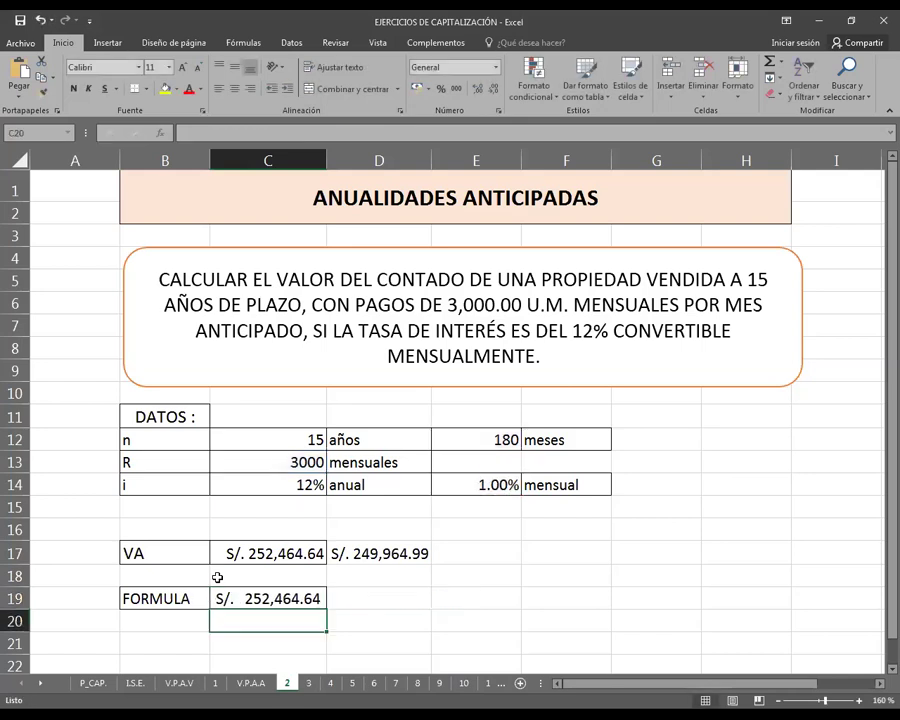
# - Inspect the VA function's payment and type arguments in C17 once more, leaving the formula intact
pyautogui.doubleClick(313, 553)
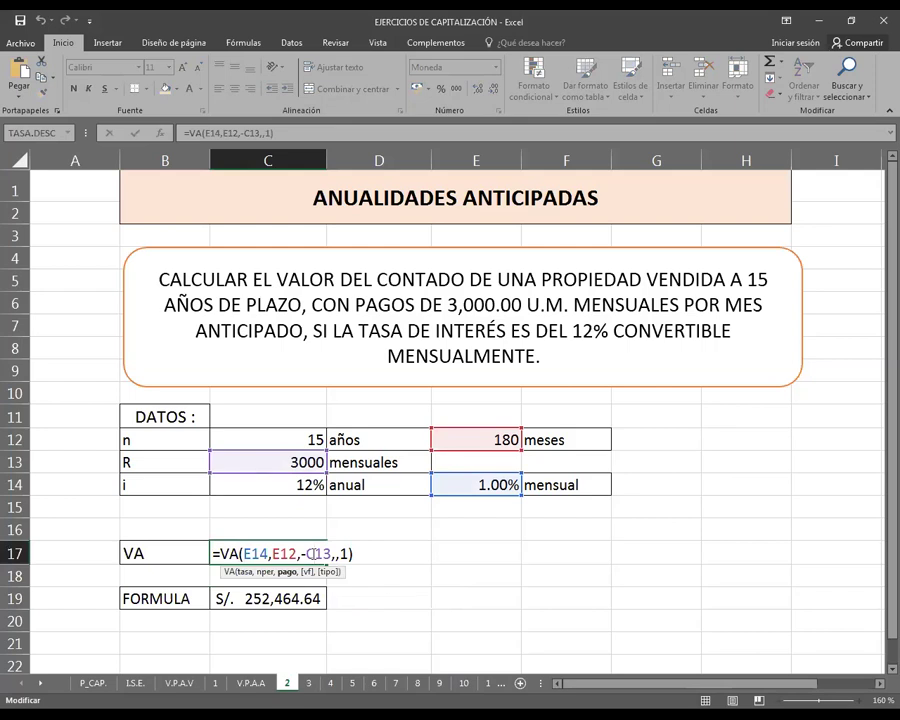
pyautogui.click(361, 553)
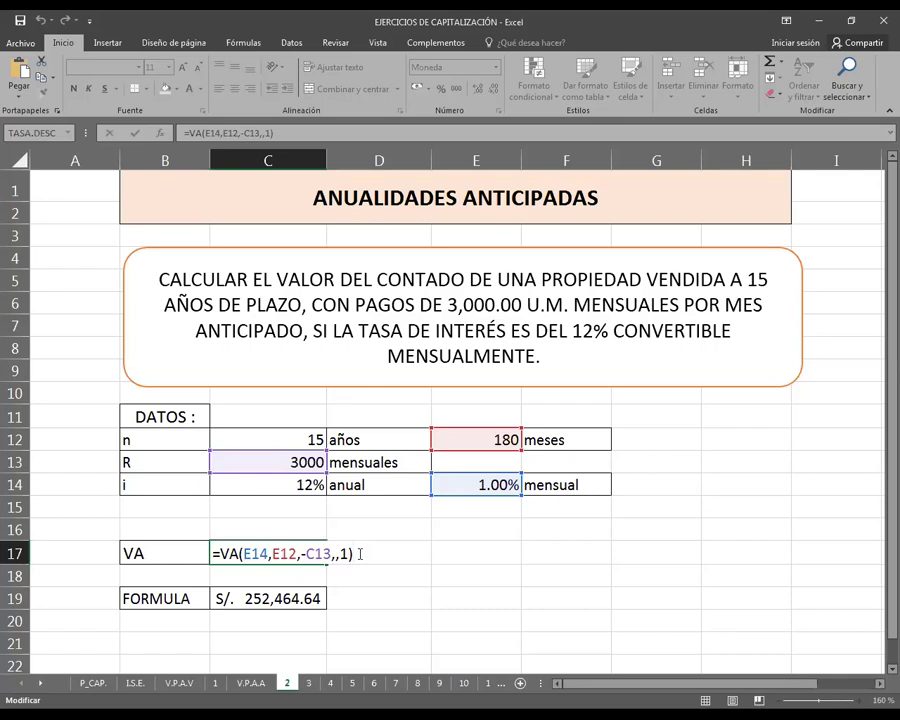
pyautogui.press('Return')
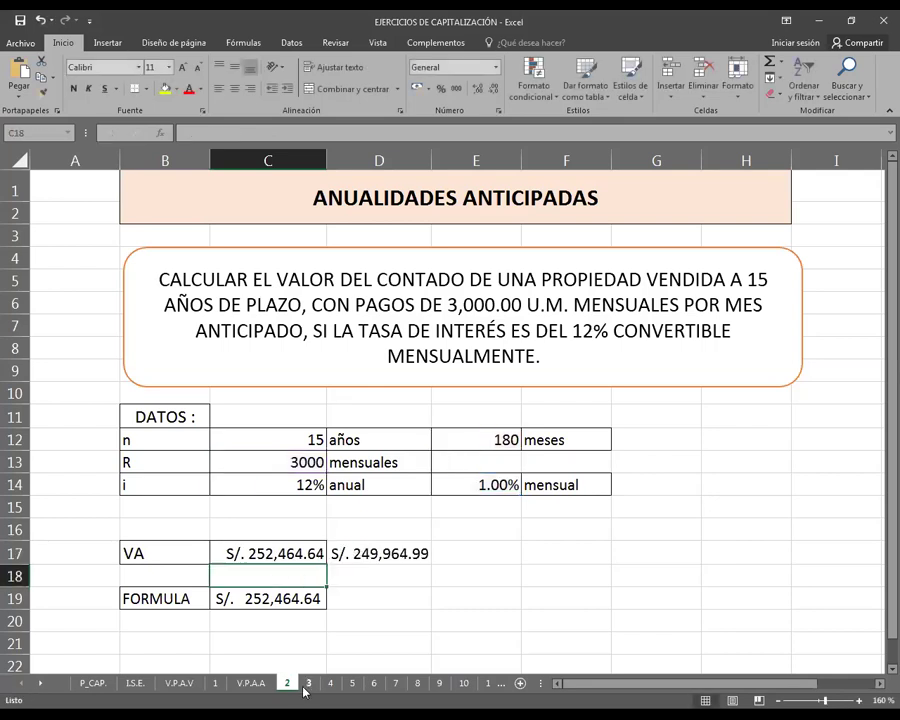
# - Recap the capitalization periods, exact simple interest and ordinary annuity formula on the P_CAP., I.S.E. and V.P.A.V sheets
pyautogui.click(92, 683)
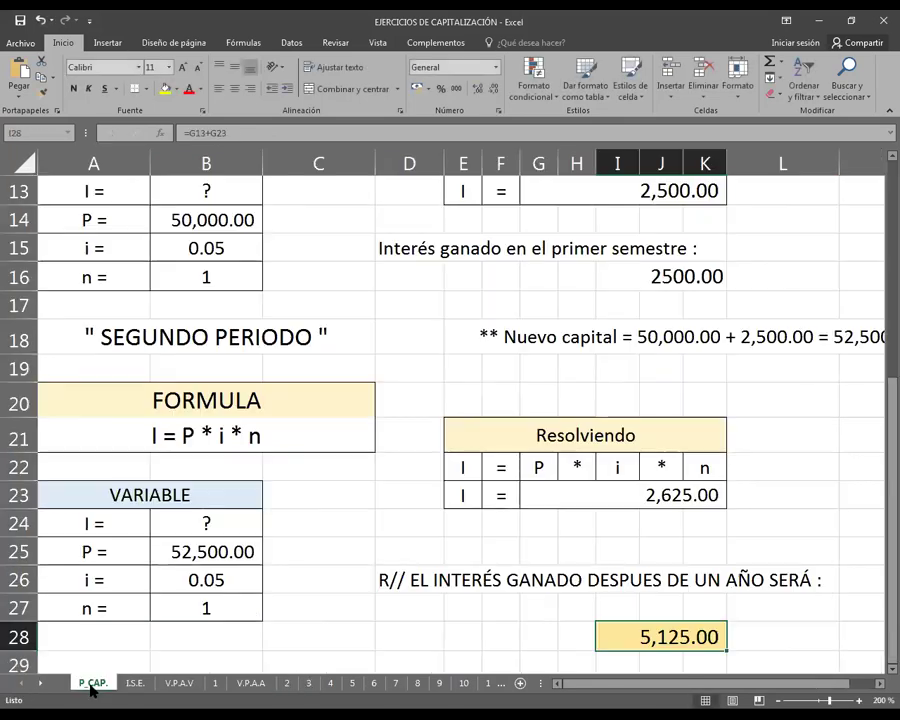
pyautogui.scroll(4, 285, 546)
pyautogui.scroll(-5, 303, 546)
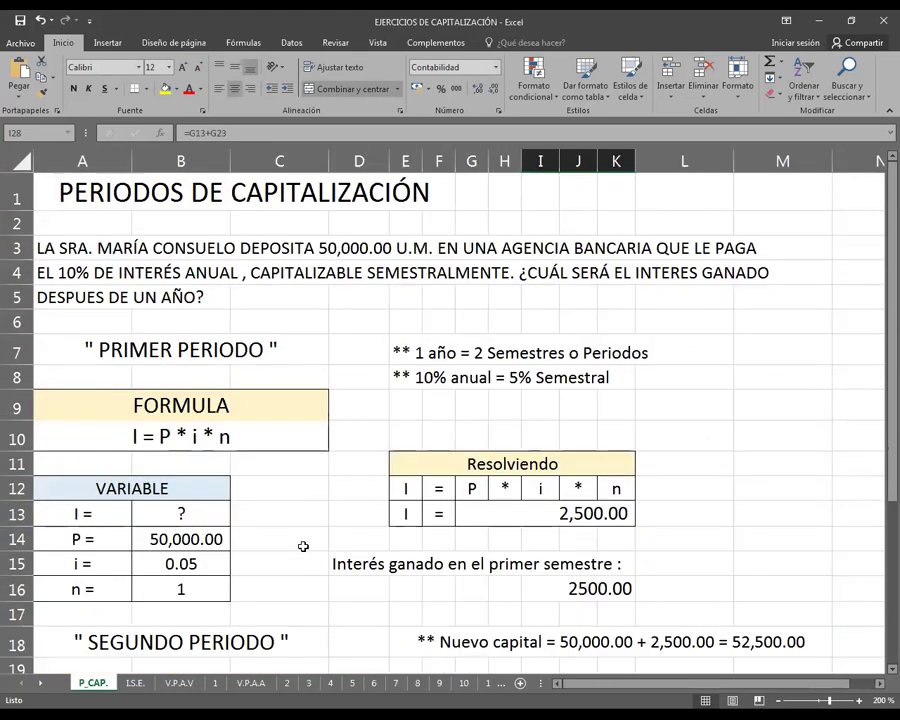
pyautogui.scroll(5, 303, 546)
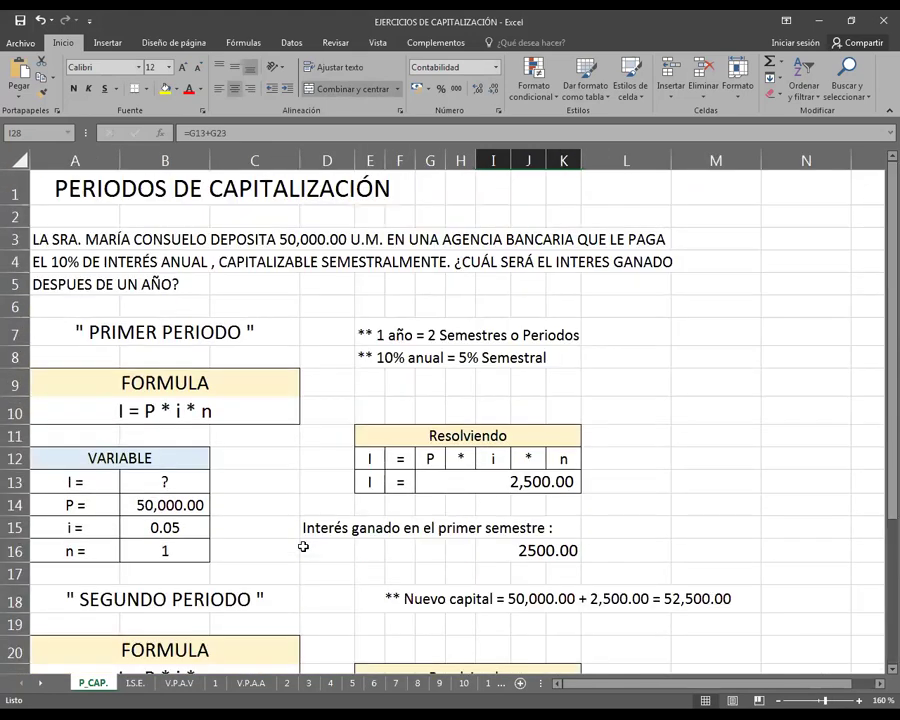
pyautogui.click(135, 683)
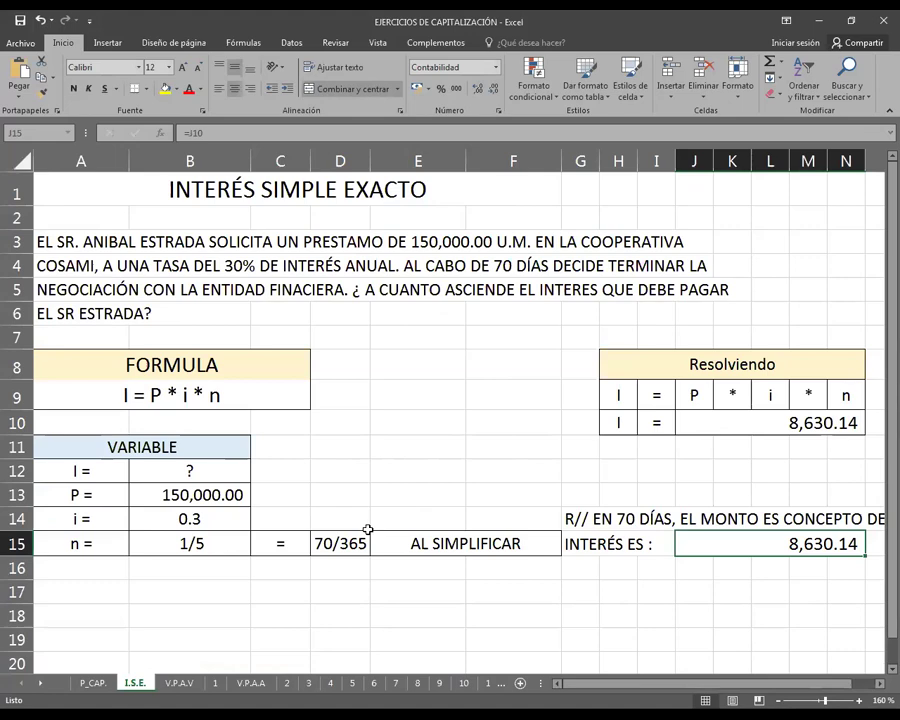
pyautogui.scroll(-1, 368, 530)
pyautogui.click(181, 683)
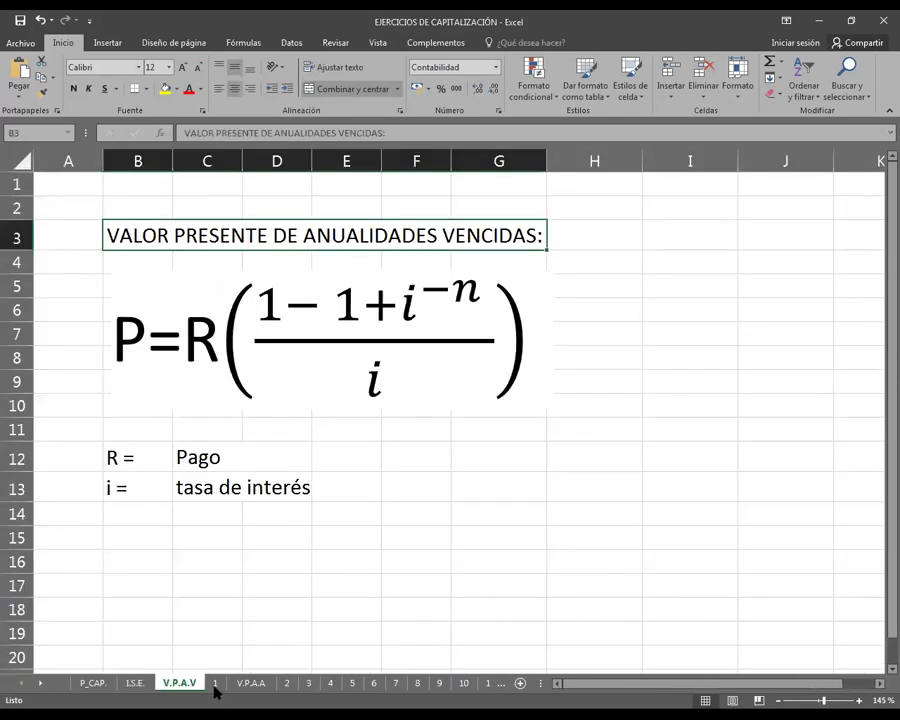
# - Recap the ordinary annuity example on sheet 1, the V.P.A.A formula and the annuity-due exercise on sheet 2
pyautogui.click(215, 684)
pyautogui.scroll(-1, 370, 558)
pyautogui.scroll(5, 382, 555)
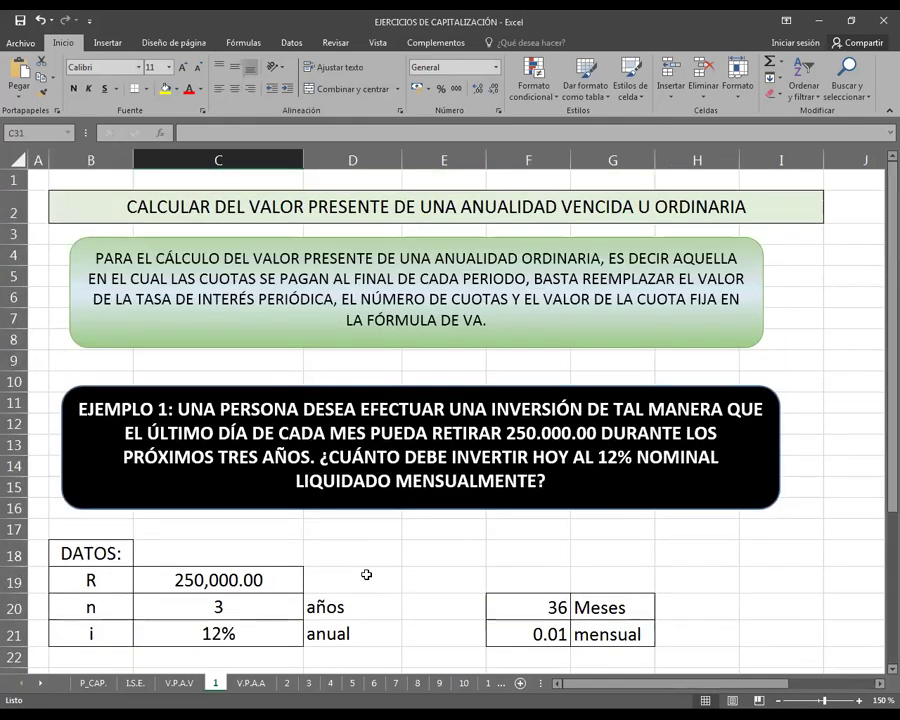
pyautogui.scroll(-1, 283, 641)
pyautogui.click(251, 683)
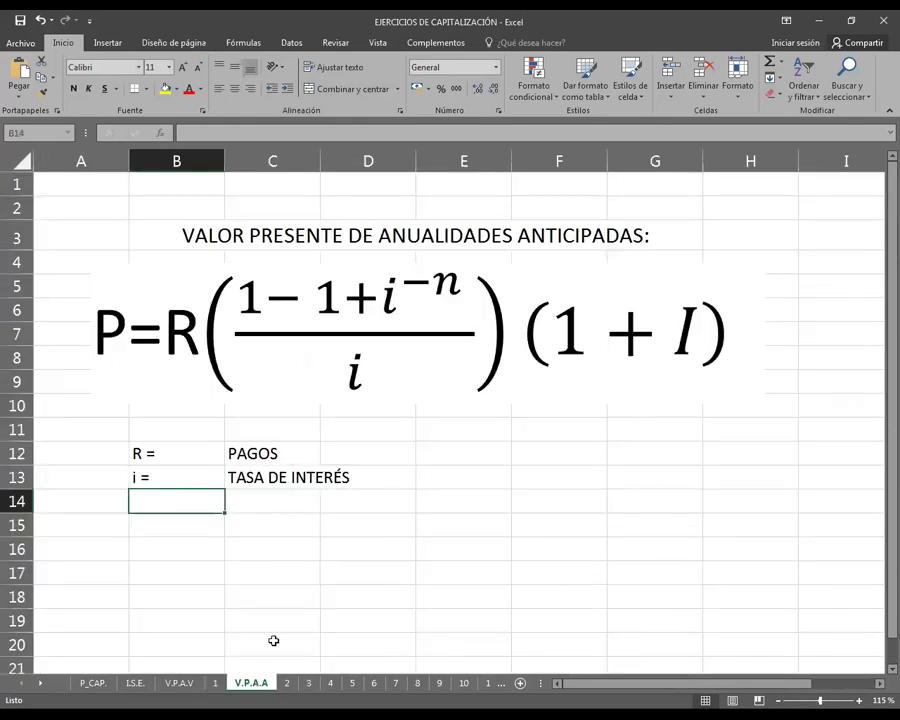
pyautogui.click(287, 683)
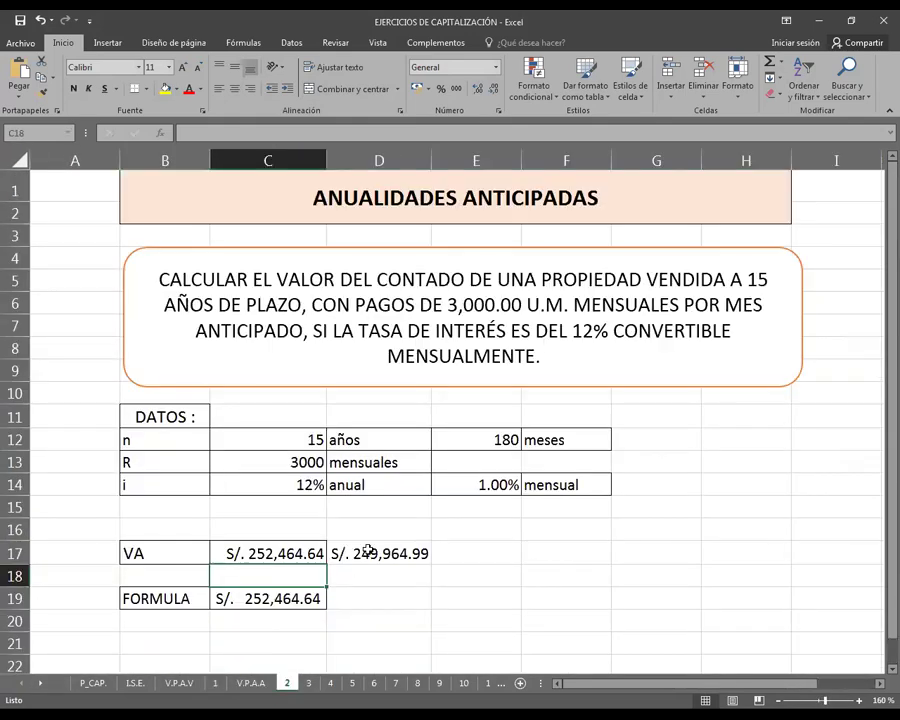
# - Look over the annuity-due problems on sheets 3 and 4 and the annuity definitions on sheet 5
pyautogui.click(309, 683)
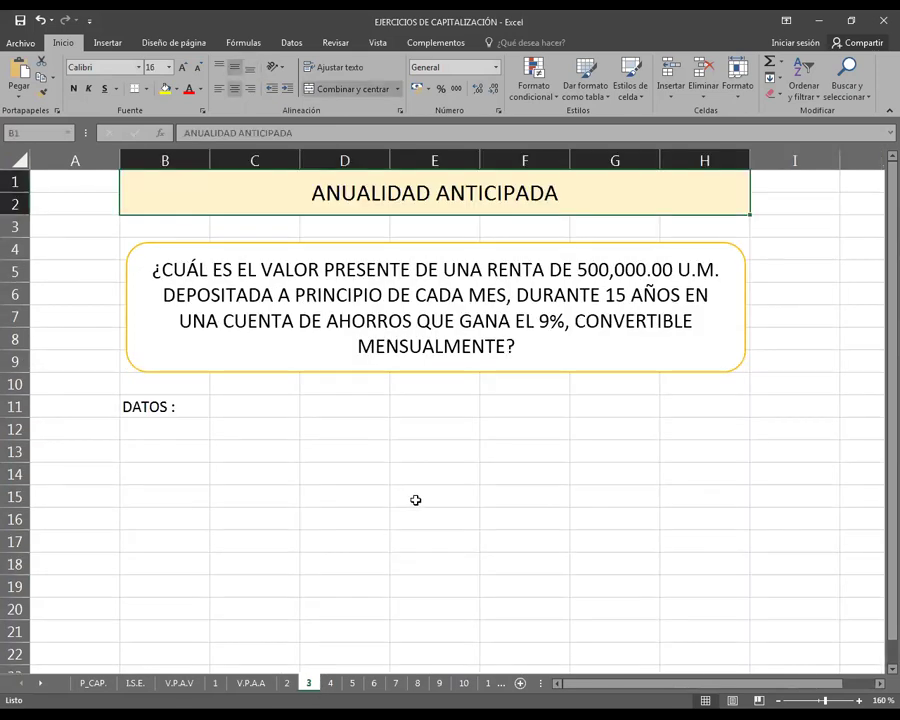
pyautogui.click(331, 683)
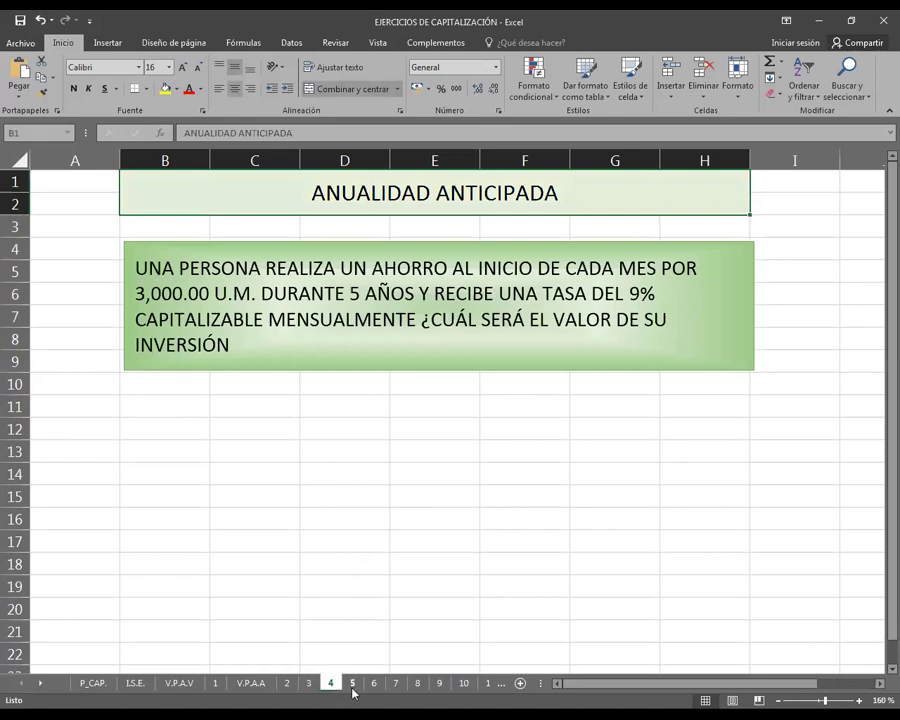
pyautogui.click(352, 684)
pyautogui.scroll(1, 497, 403)
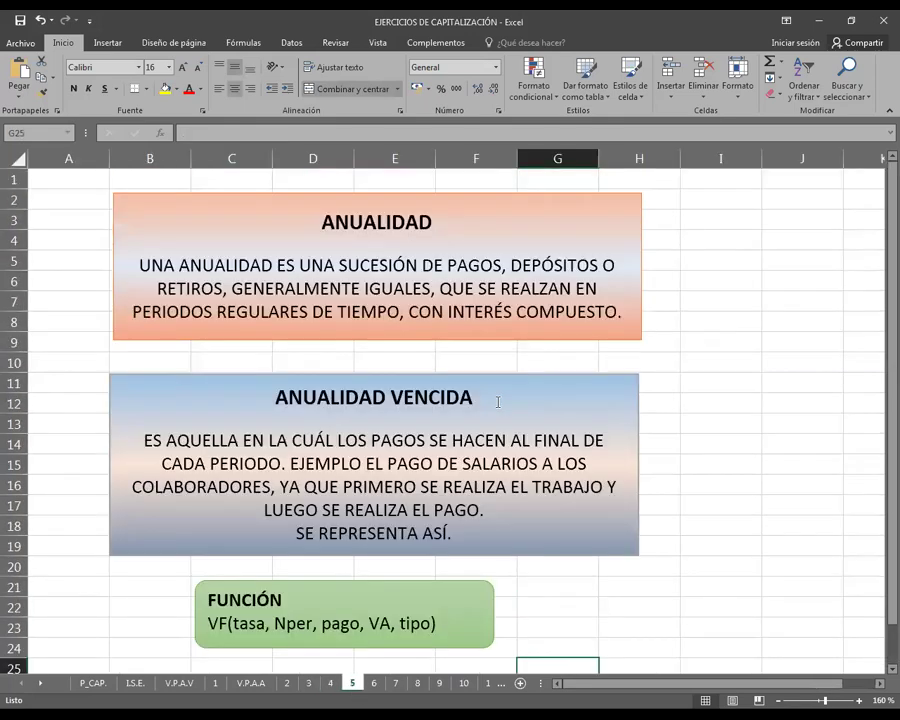
pyautogui.scroll(-5, 496, 400)
pyautogui.scroll(5, 496, 400)
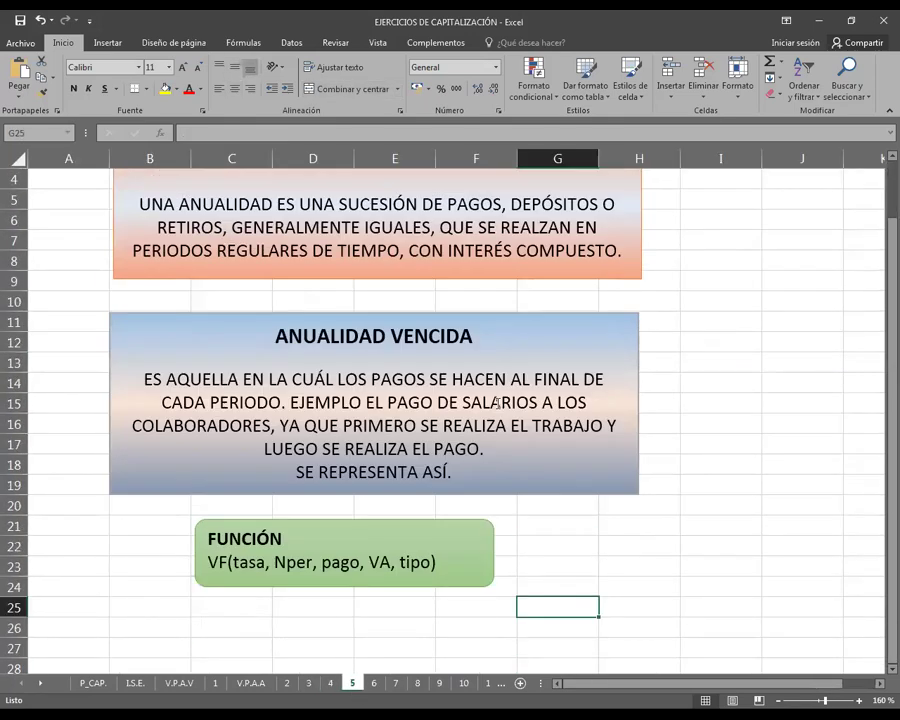
# - Look over the solved future-value exercises on sheets 6 and 7 and the problem statement on sheet 8
pyautogui.click(374, 683)
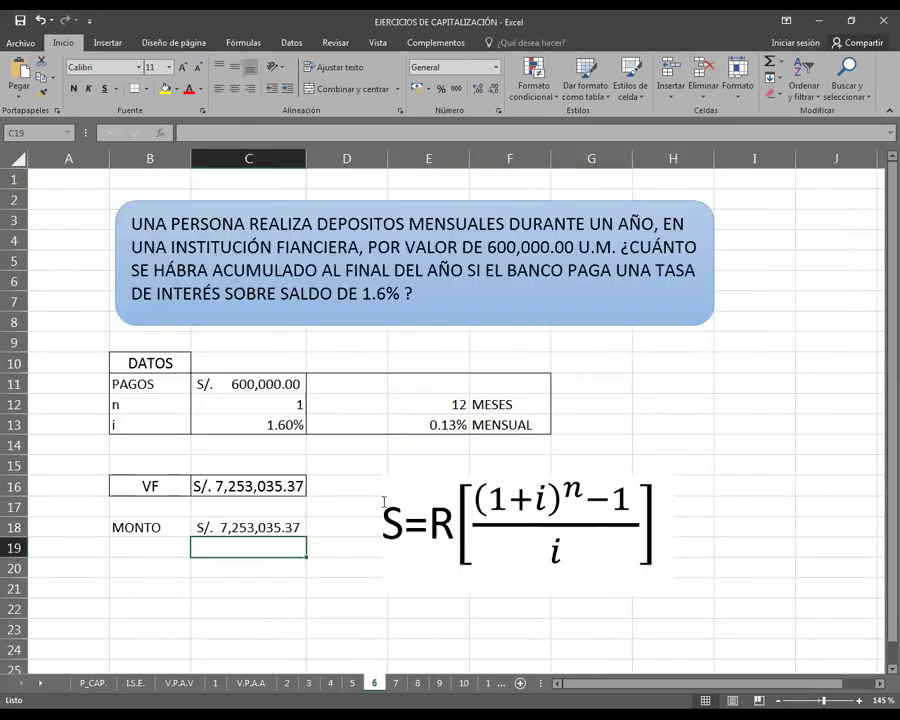
pyautogui.click(397, 684)
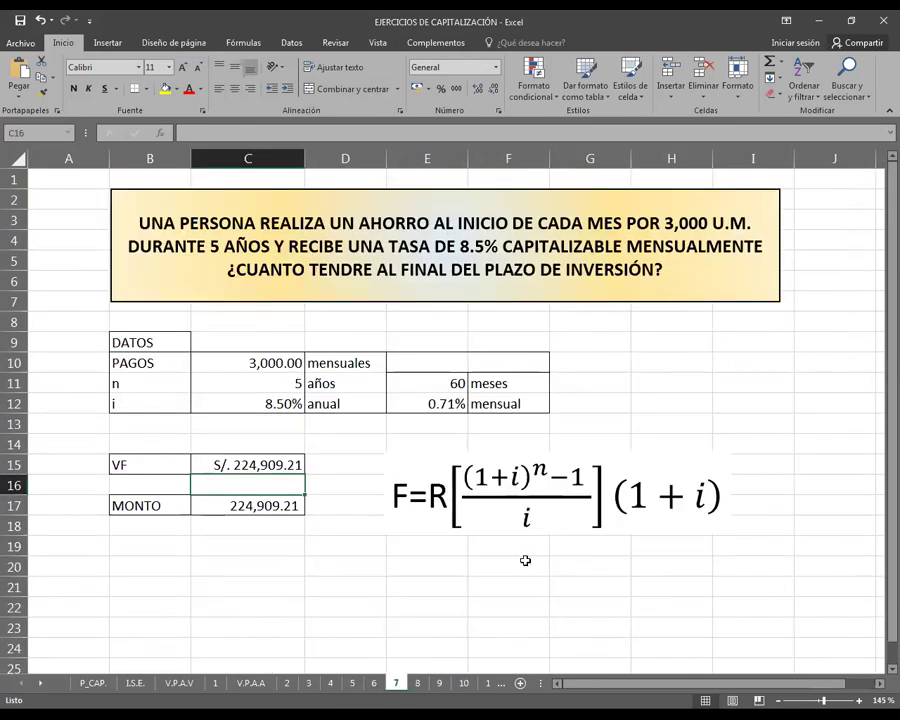
pyautogui.click(418, 684)
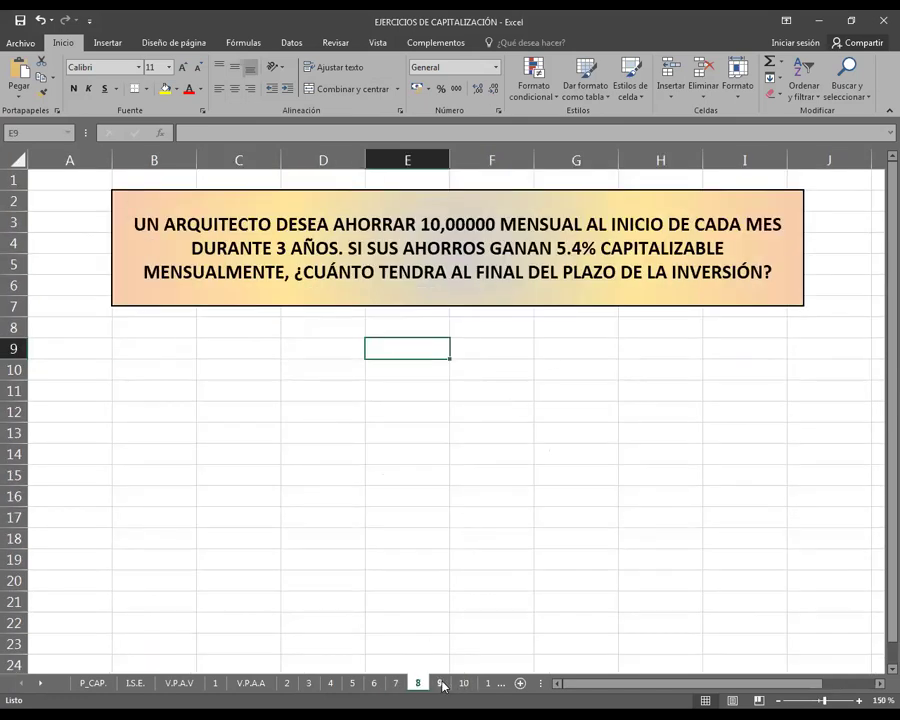
# - Look over the annuity problem statements on sheets 9, 10 and 11, glancing at the Conversion de tasas sheet
pyautogui.click(440, 683)
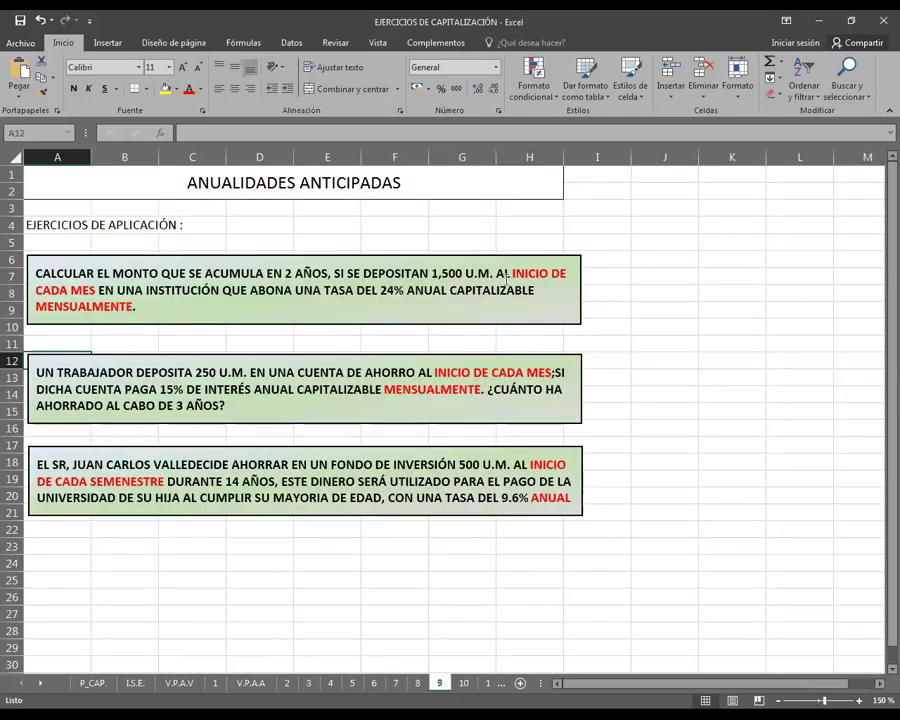
pyautogui.click(463, 683)
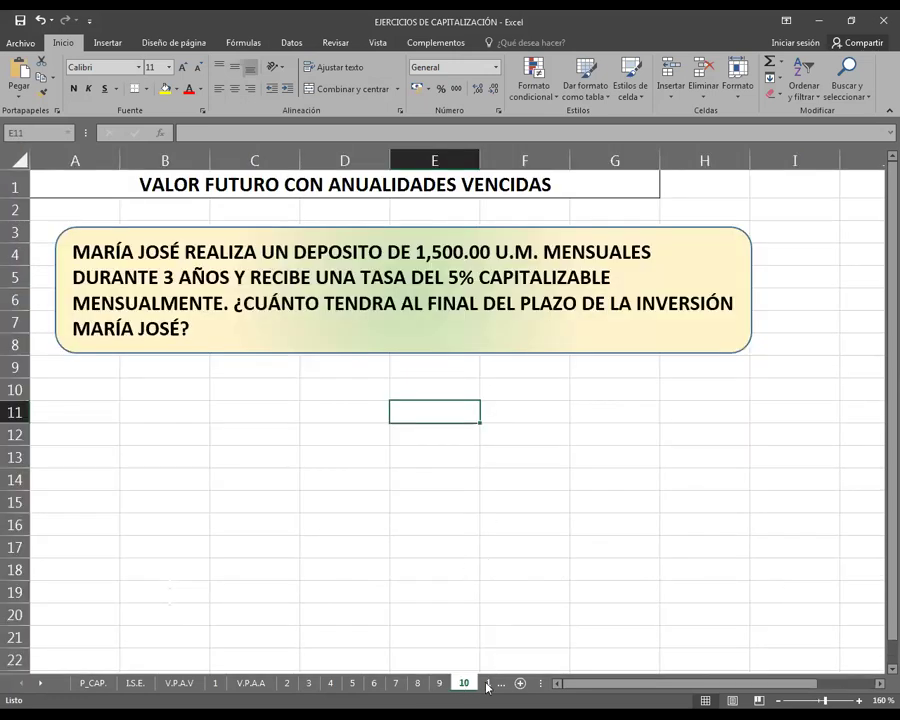
pyautogui.click(488, 683)
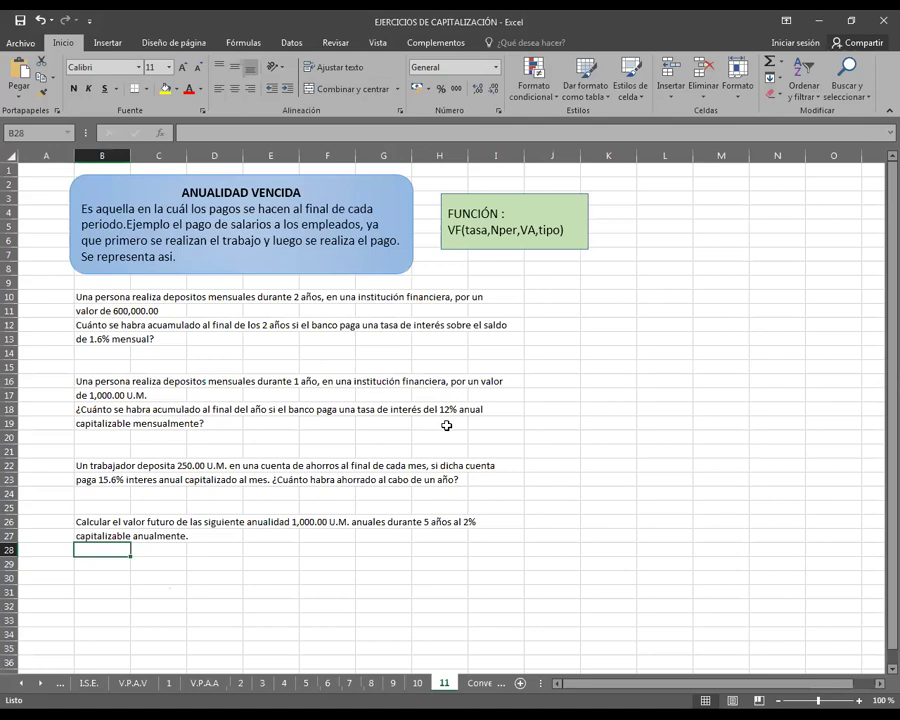
pyautogui.click(486, 683)
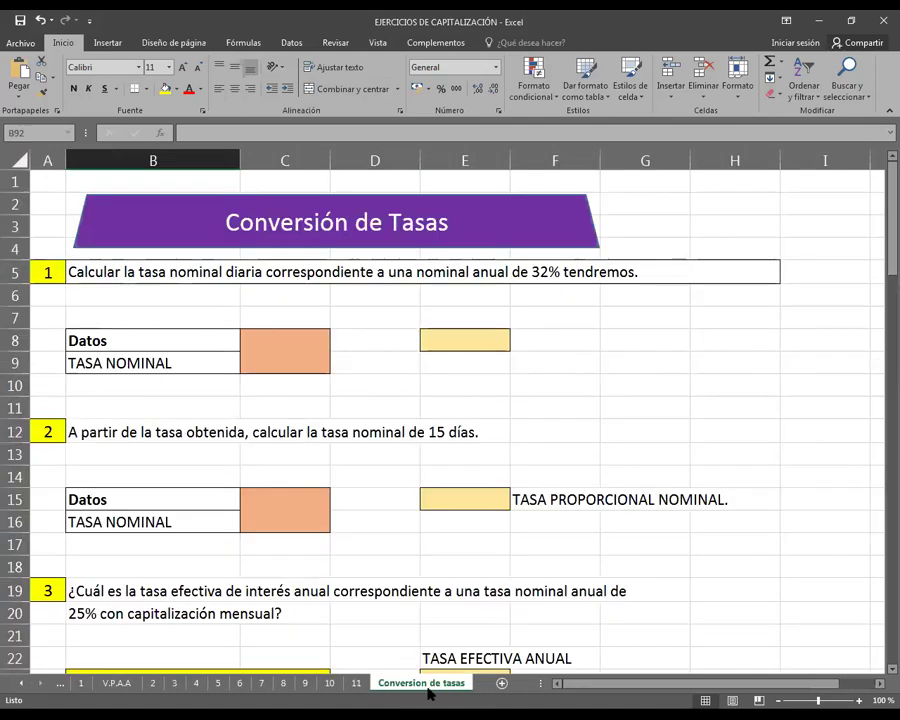
pyautogui.click(358, 684)
pyautogui.click(402, 685)
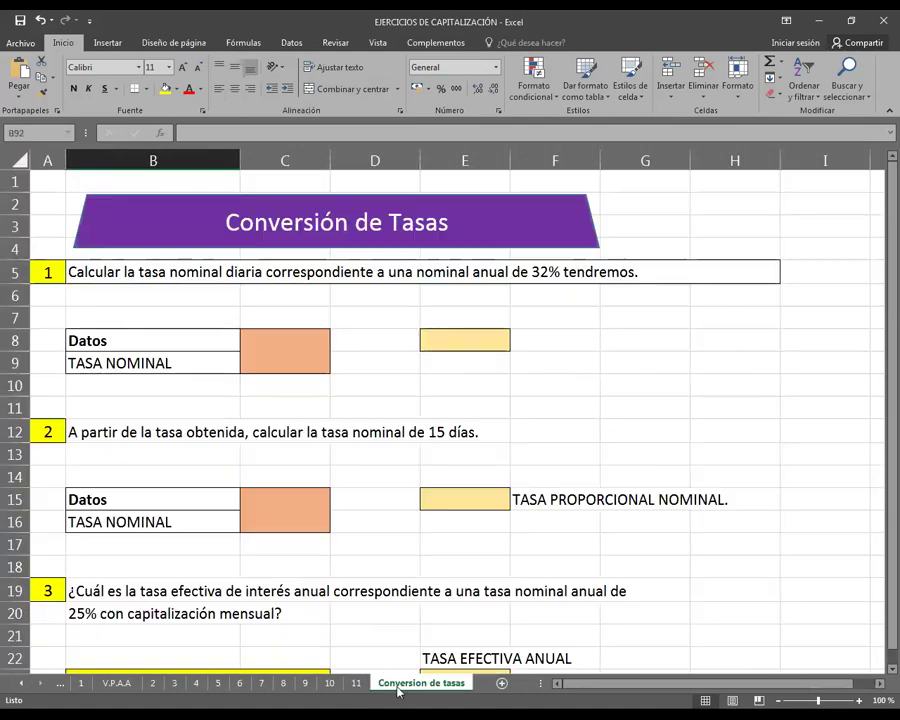
pyautogui.click(357, 684)
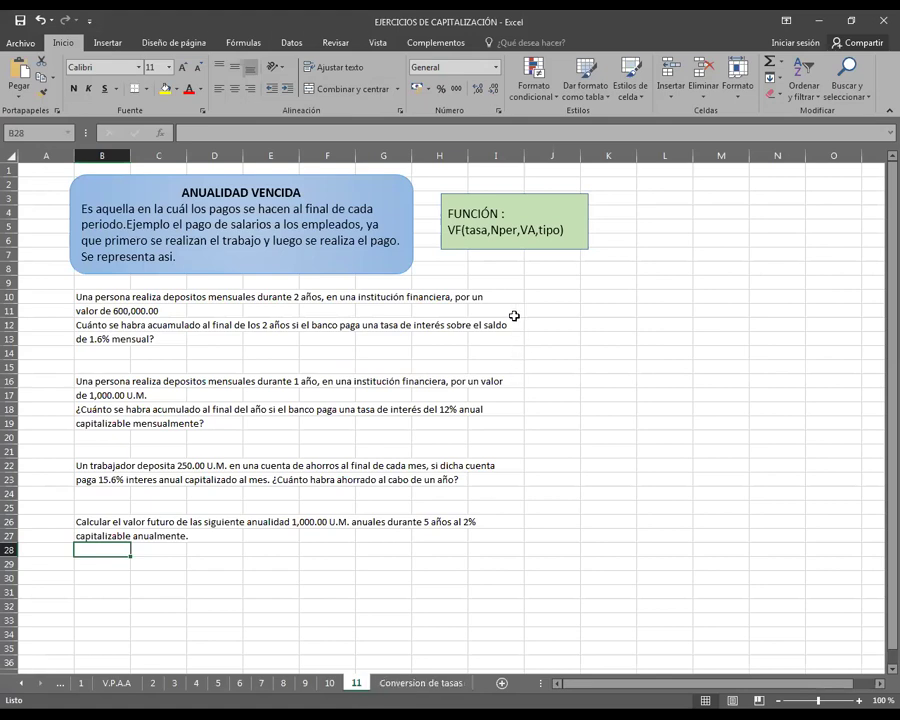
# - Look through rate conversion exercises 1 to 11 on the Conversion de tasas sheet
pyautogui.click(404, 684)
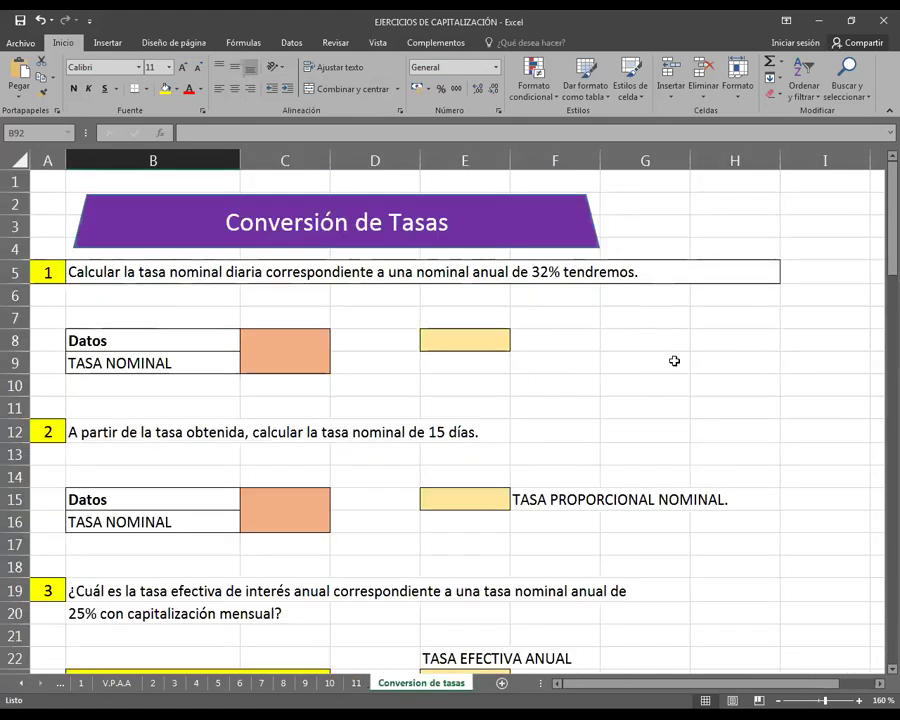
pyautogui.scroll(-2, 675, 362)
pyautogui.scroll(-11, 675, 362)
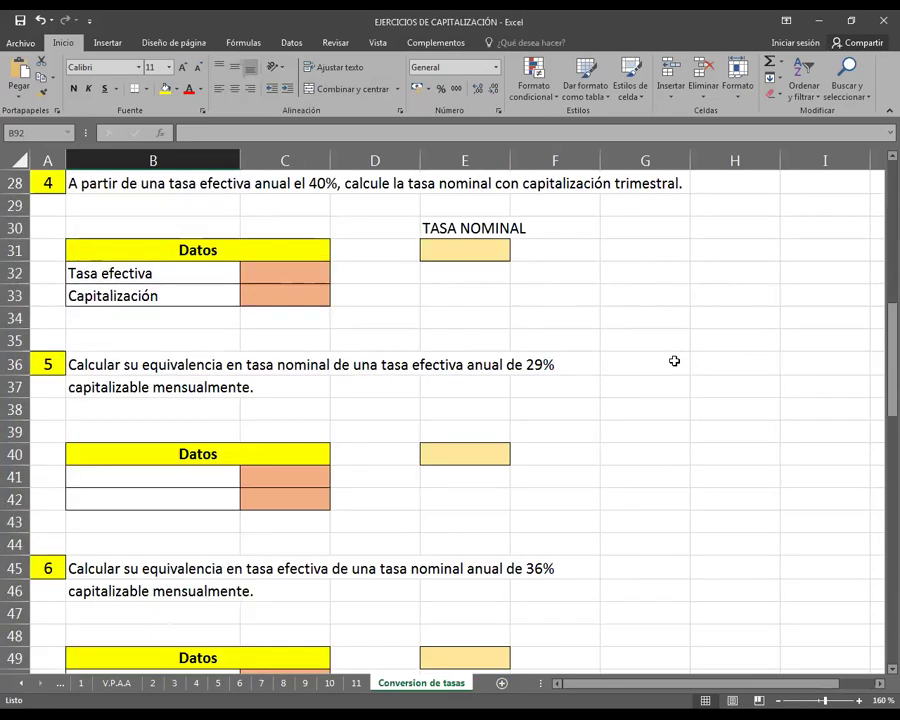
pyautogui.scroll(-12, 675, 361)
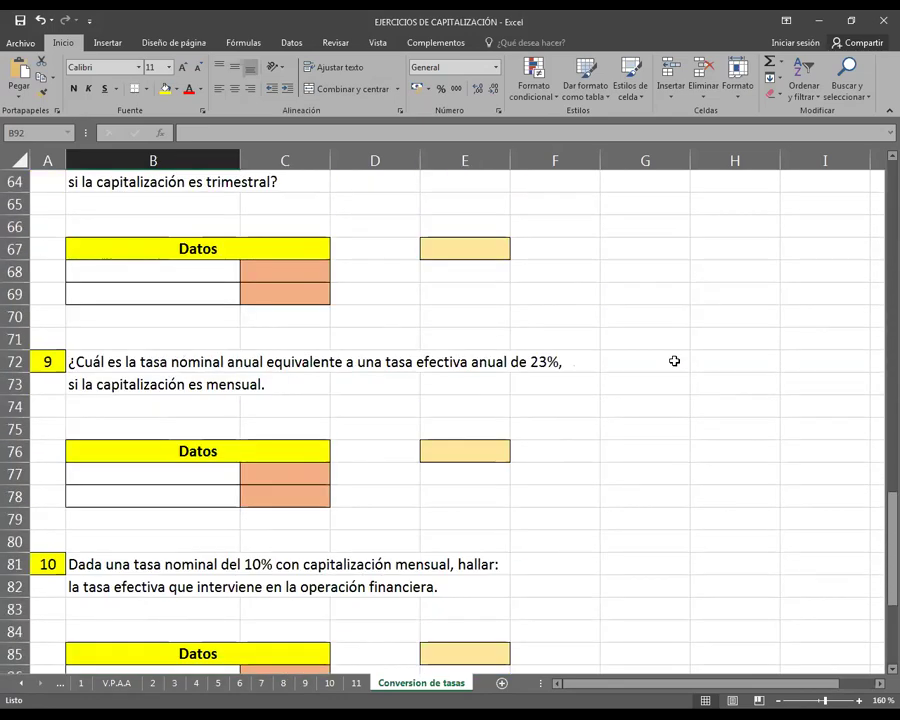
pyautogui.scroll(-2, 675, 361)
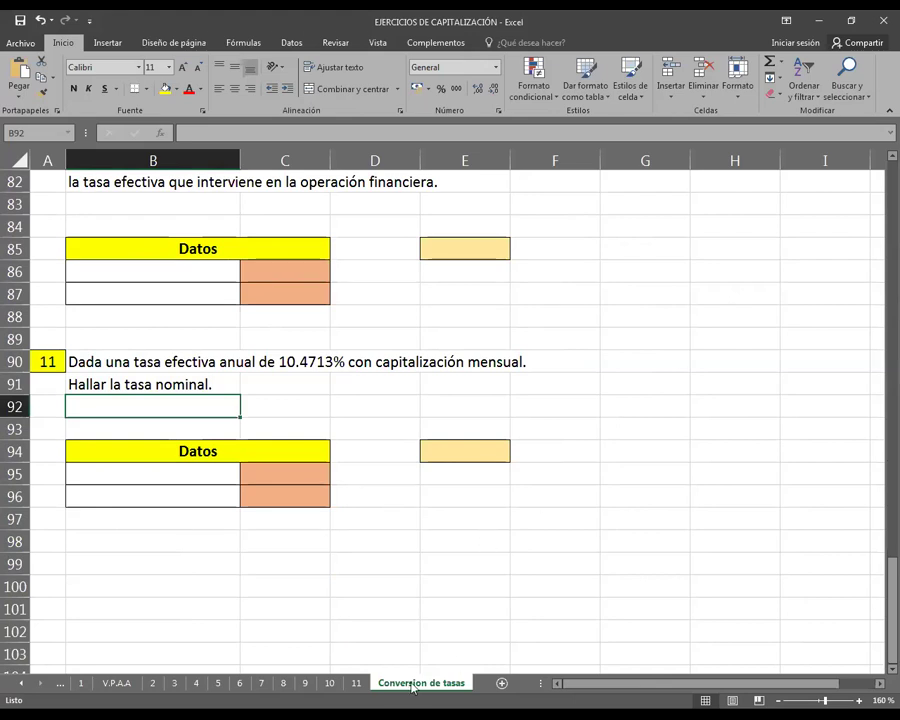
# - Revisit the unsolved annuity problems on sheets 11, 9 and 10, plus those on sheets 4 and 3
pyautogui.click(362, 684)
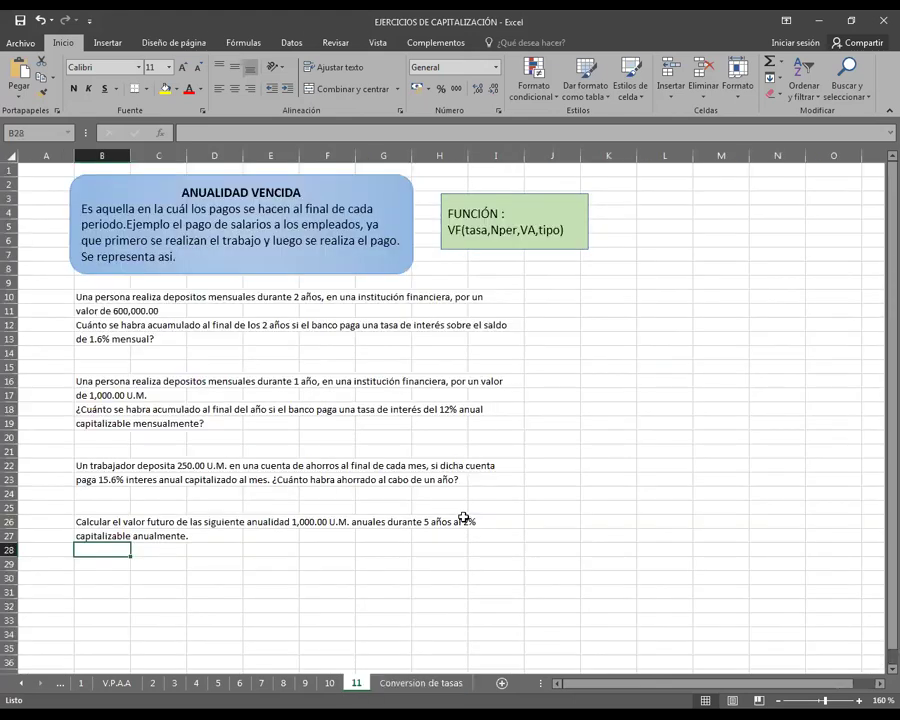
pyautogui.click(306, 684)
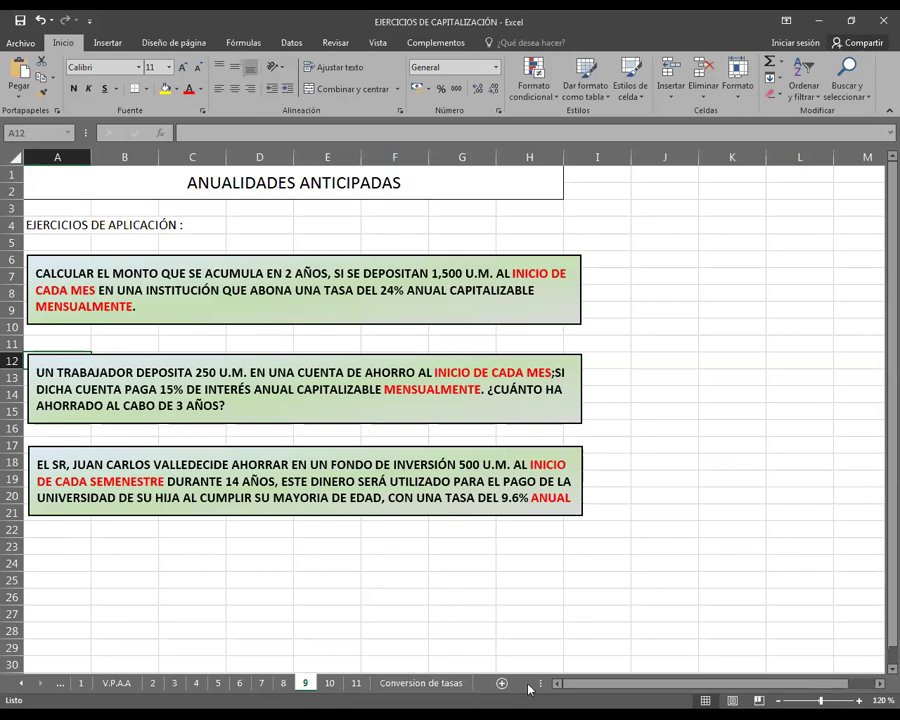
pyautogui.click(329, 684)
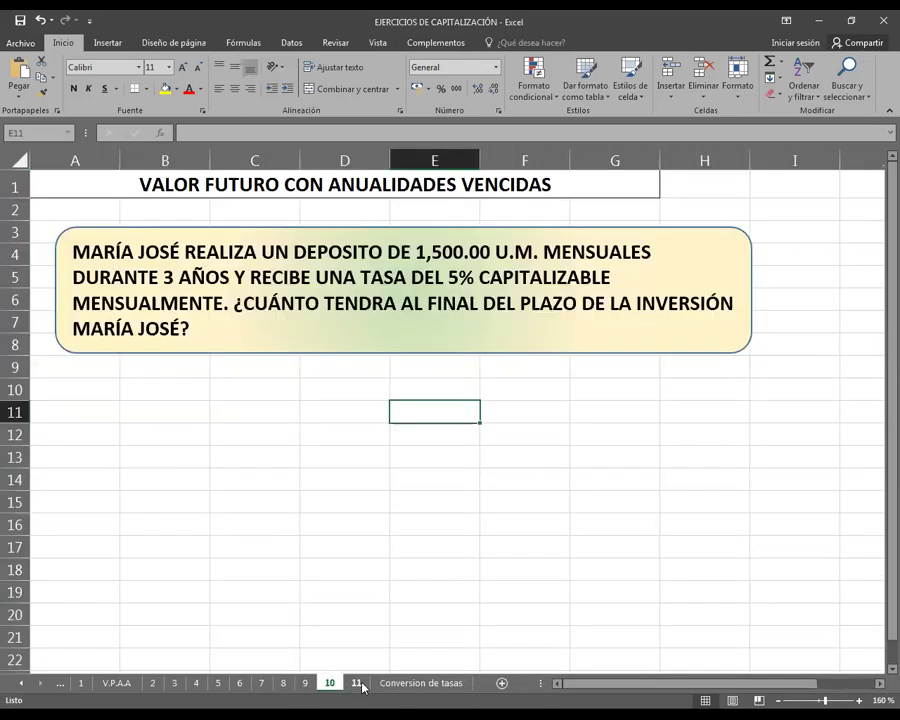
pyautogui.click(356, 684)
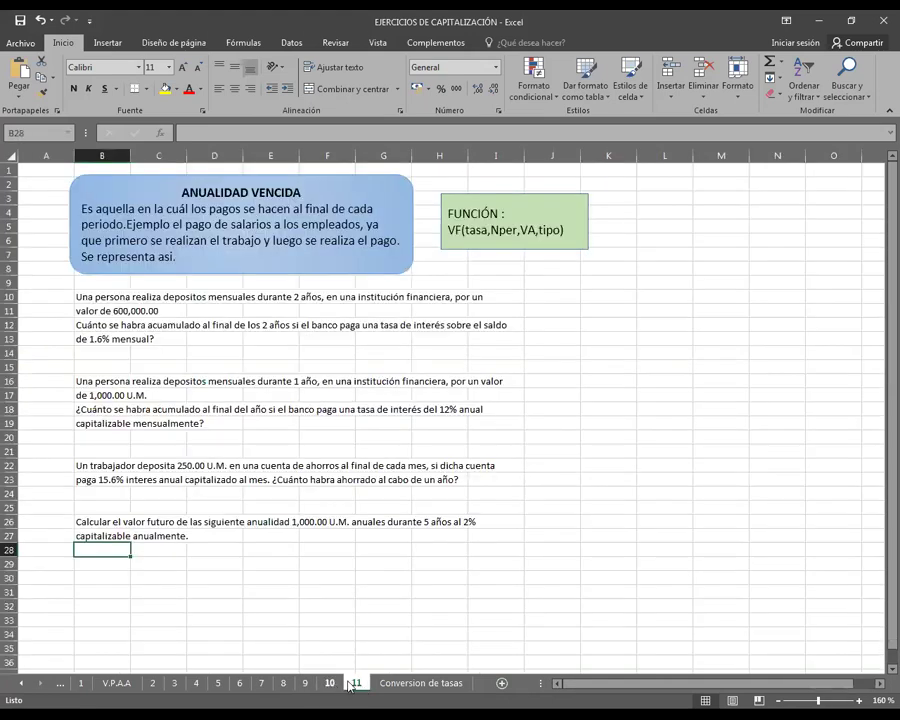
pyautogui.click(334, 684)
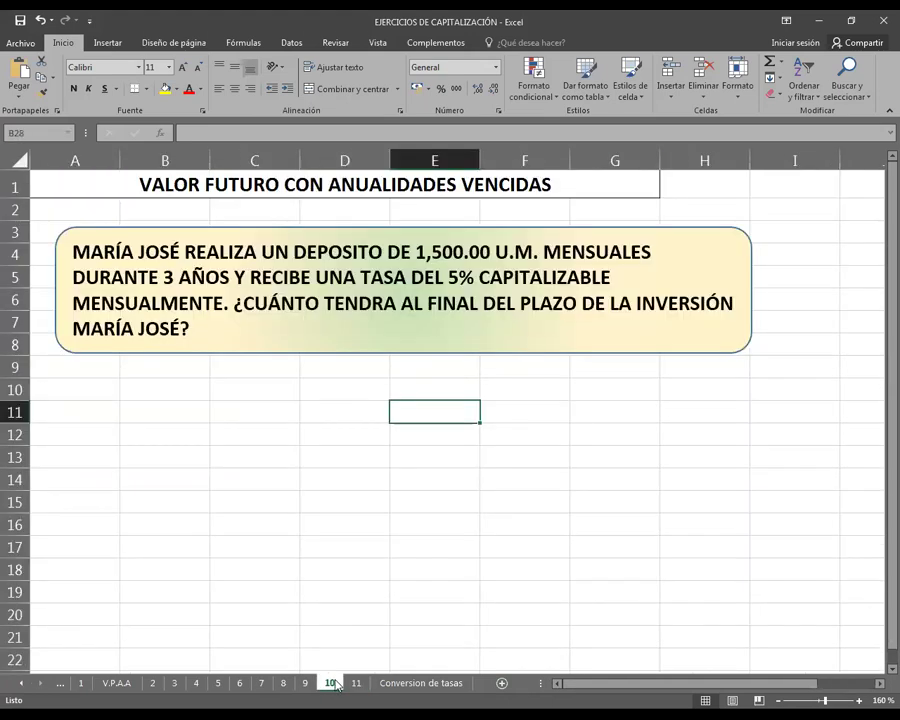
pyautogui.click(303, 684)
pyautogui.click(328, 684)
pyautogui.click(96, 388)
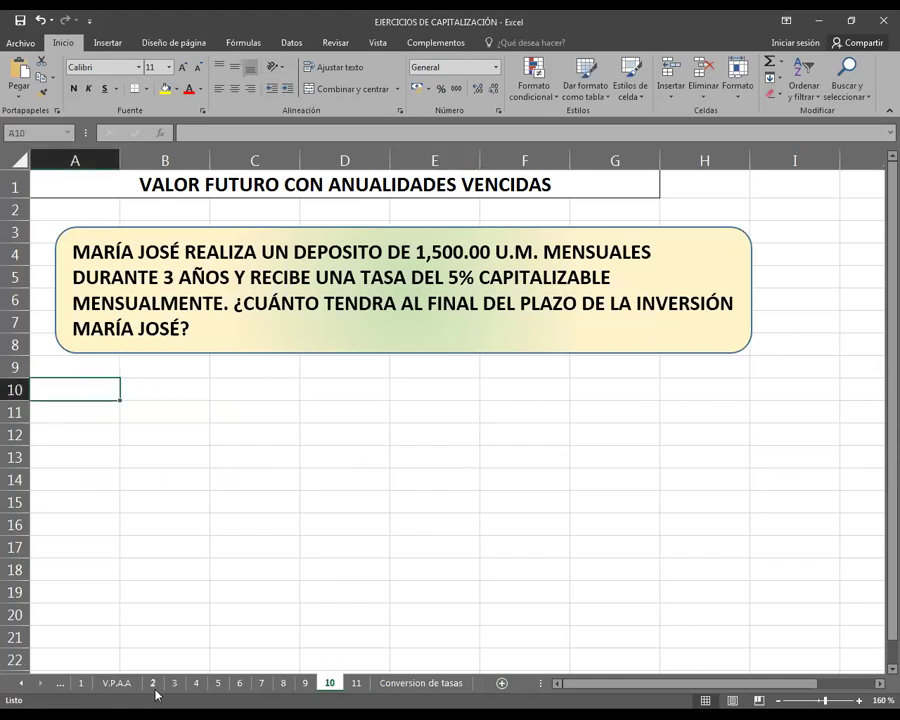
pyautogui.click(197, 684)
pyautogui.click(175, 684)
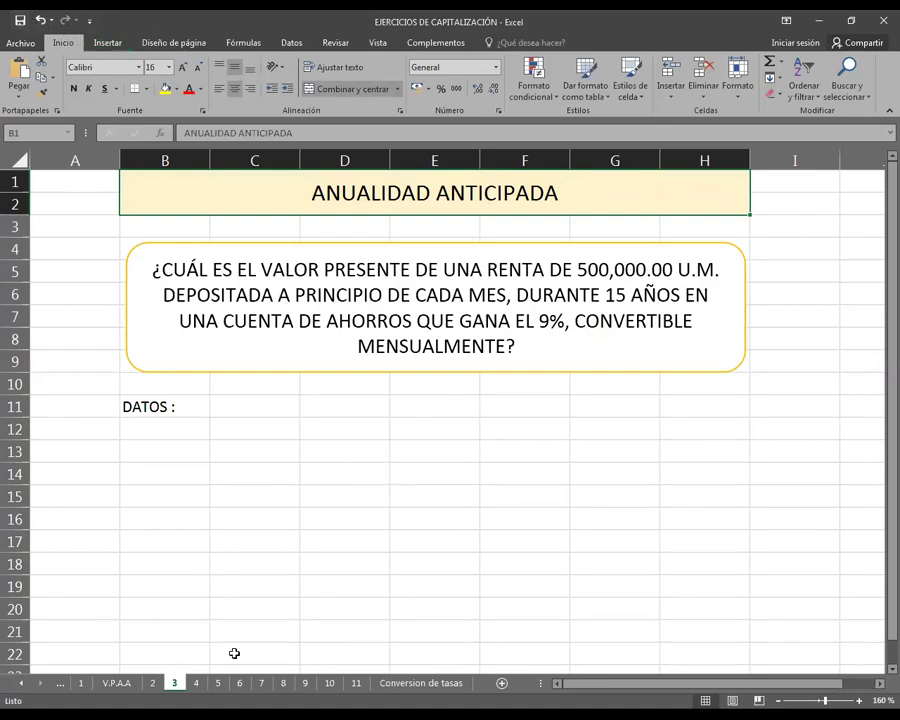
# - Examine the DATOS table on sheet 2, the VA function in C17 and the manual formula in C19
pyautogui.click(152, 683)
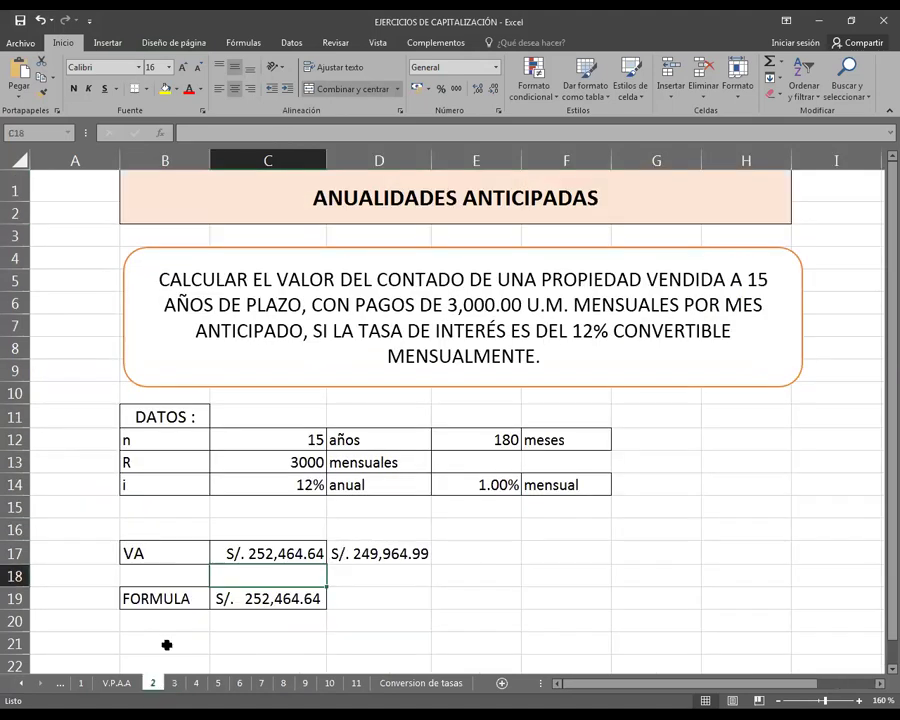
pyautogui.click(204, 420)
pyautogui.moveTo(210, 420); pyautogui.dragTo(534, 480)
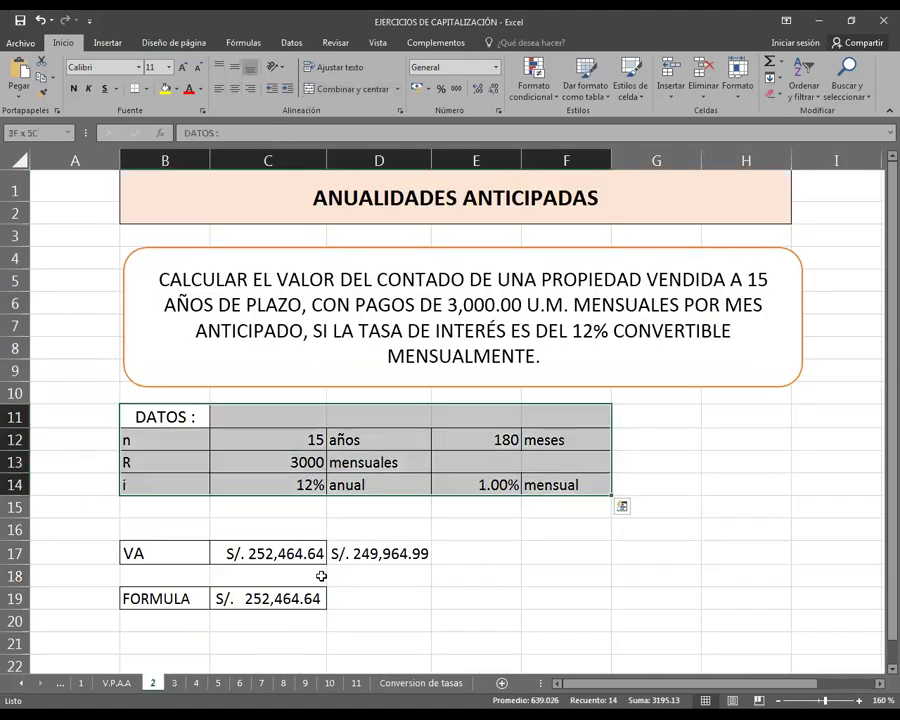
pyautogui.doubleClick(238, 553)
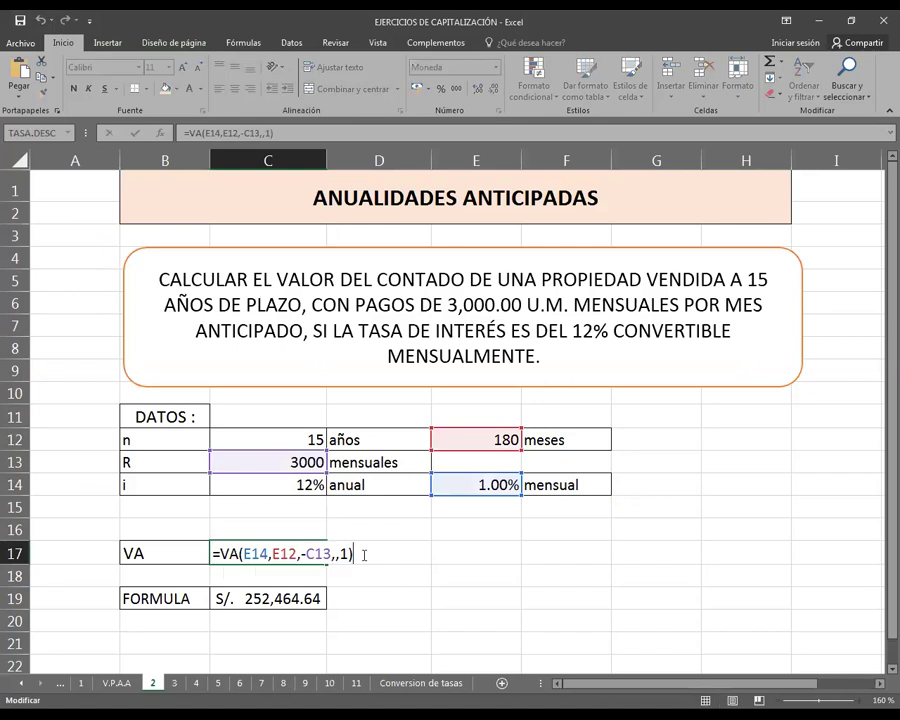
pyautogui.press('Return')
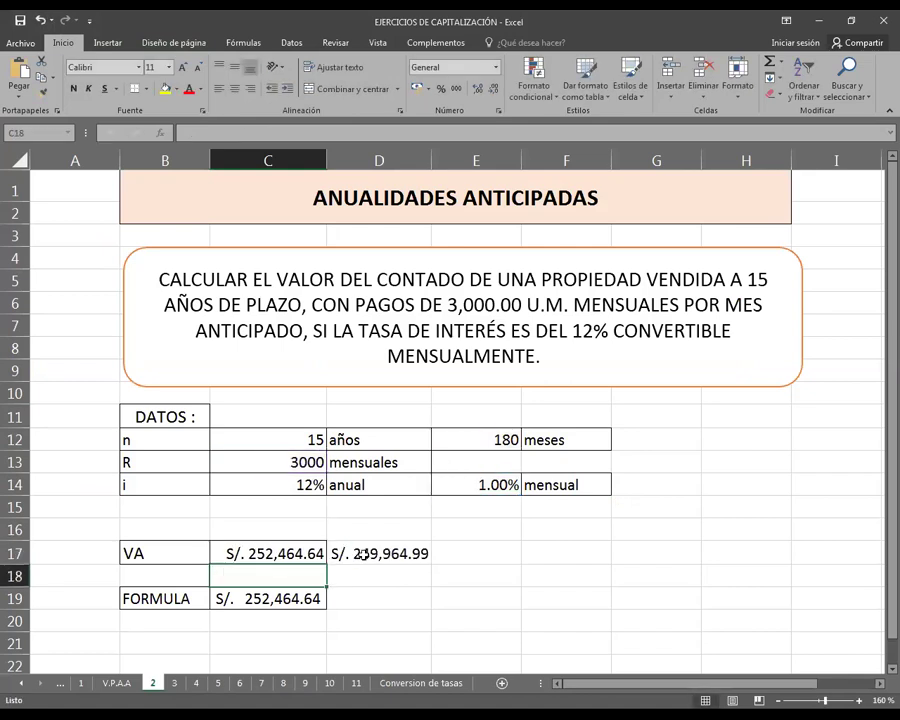
pyautogui.press('Down')
pyautogui.press('F2')
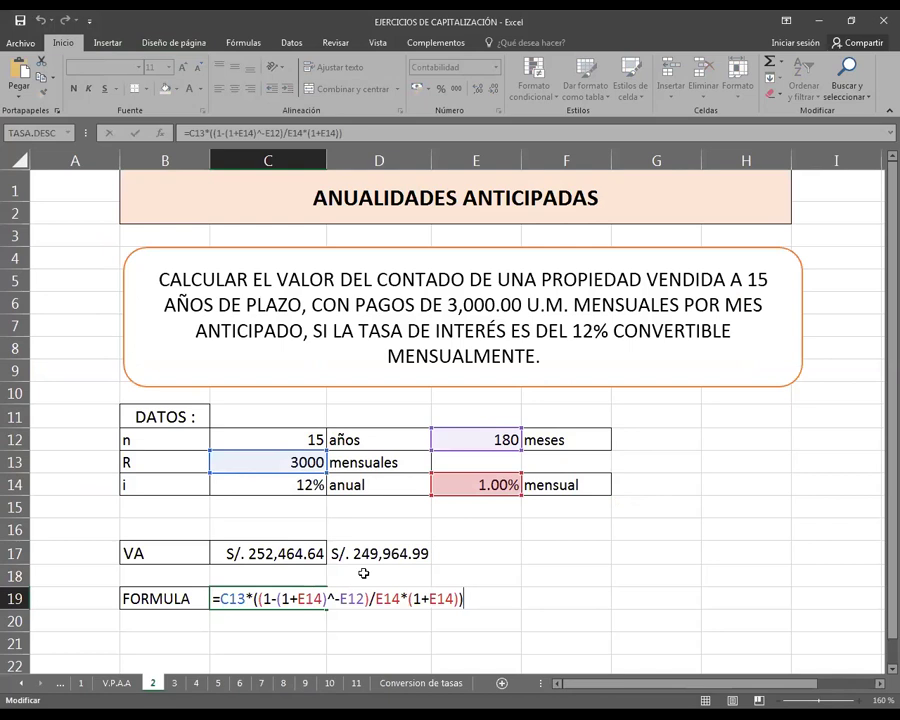
pyautogui.press('Return')
# - Recheck the arguments of the VA function in C17 against the DATOS table
pyautogui.doubleClick(286, 553)
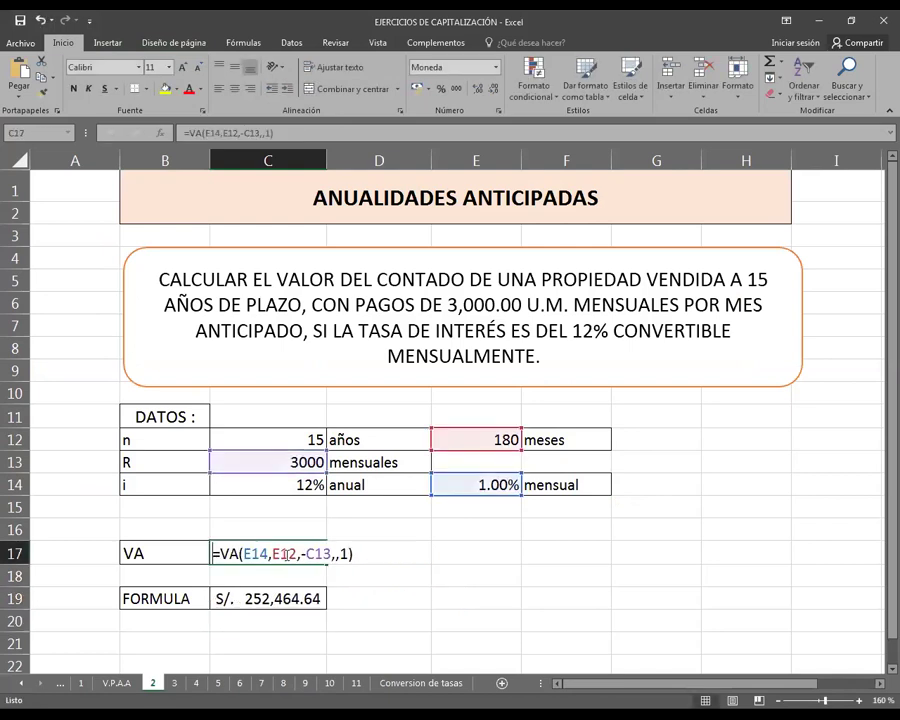
pyautogui.click(361, 553)
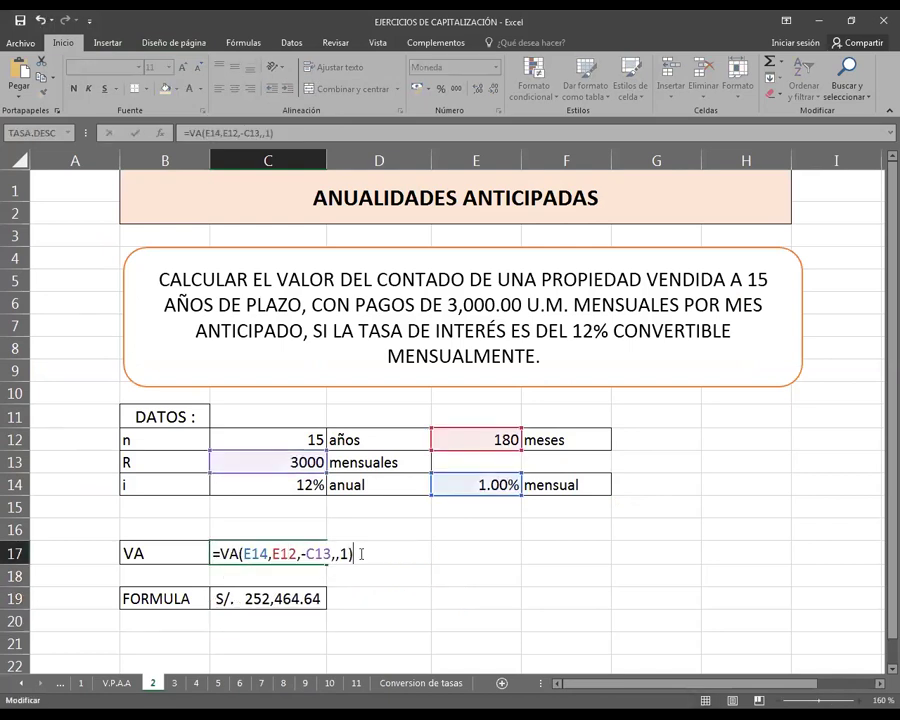
pyautogui.press('Return')
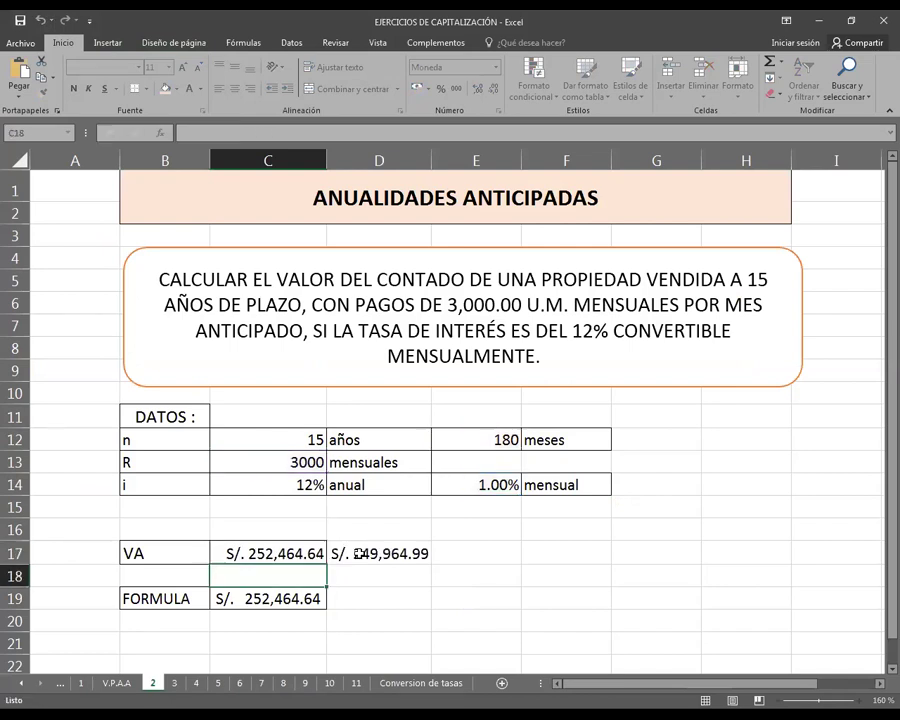
pyautogui.moveTo(181, 417); pyautogui.dragTo(569, 482)
pyautogui.moveTo(262, 452); pyautogui.dragTo(473, 480)
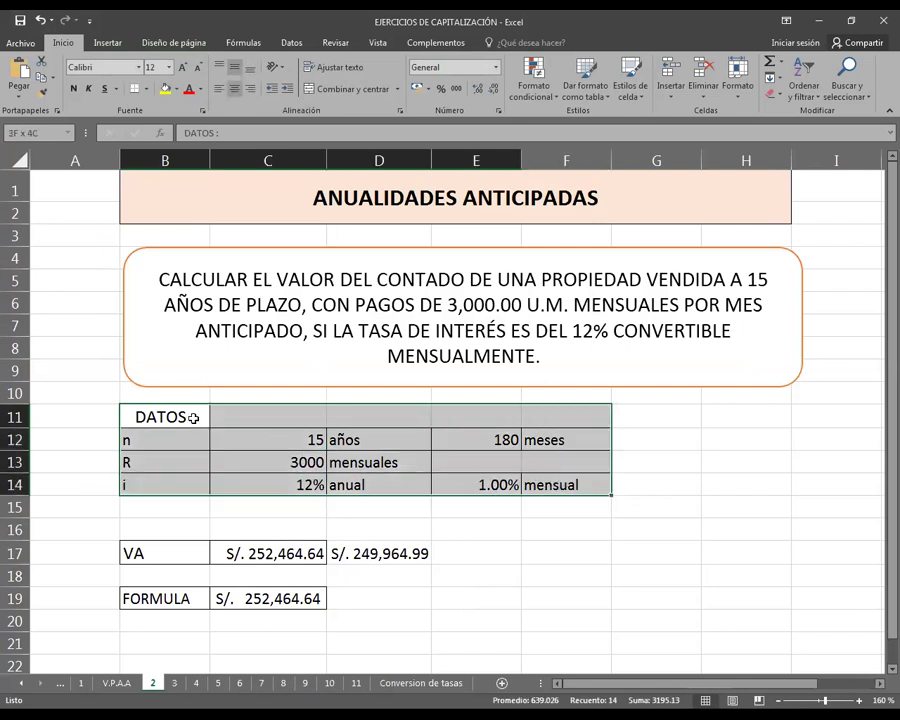
pyautogui.doubleClick(289, 548)
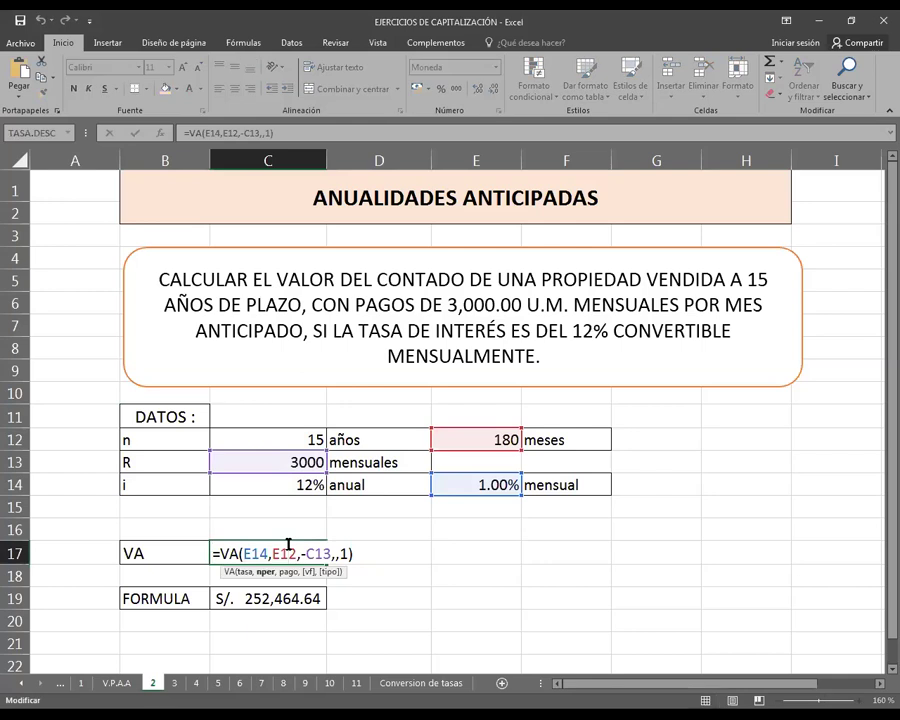
pyautogui.press('Return')
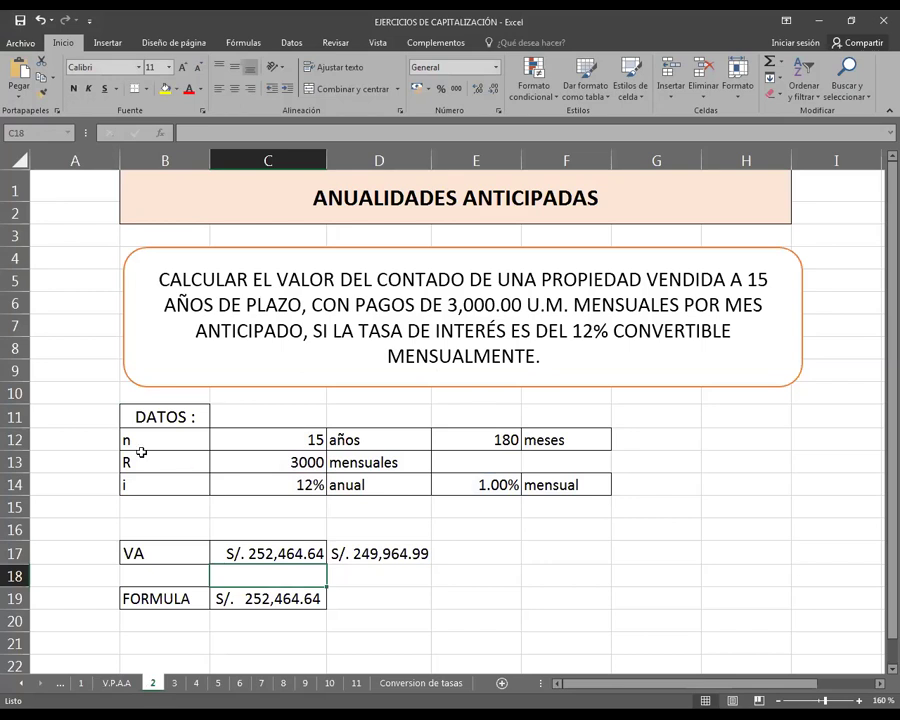
# - Go over the DATOS block in B11:F14 once more and save the workbook
pyautogui.moveTo(132, 418); pyautogui.dragTo(555, 484)
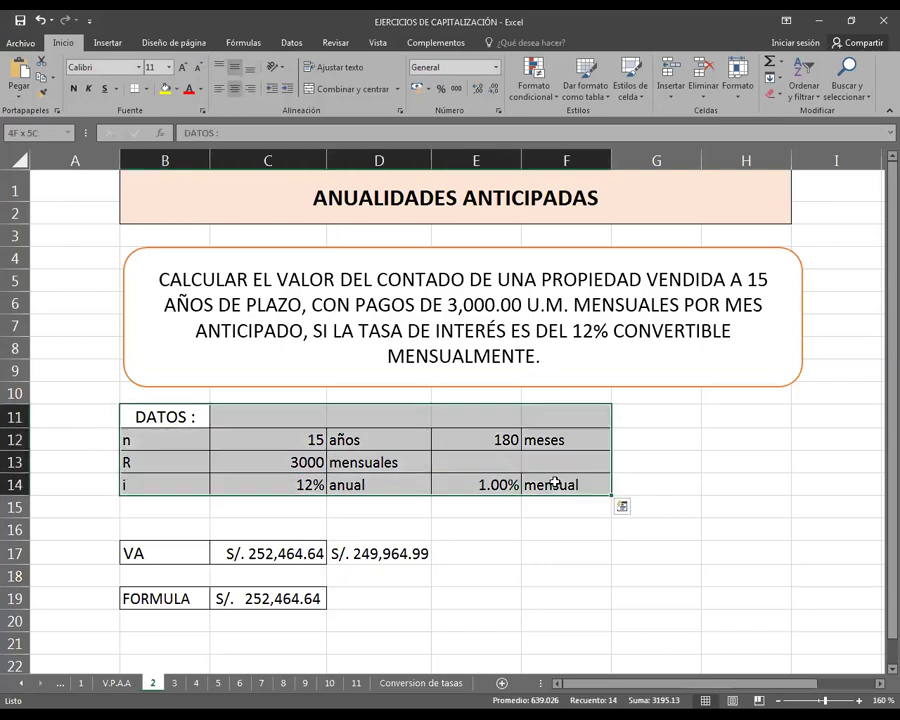
pyautogui.click(168, 416)
pyautogui.hotkey('ctrl', 's')
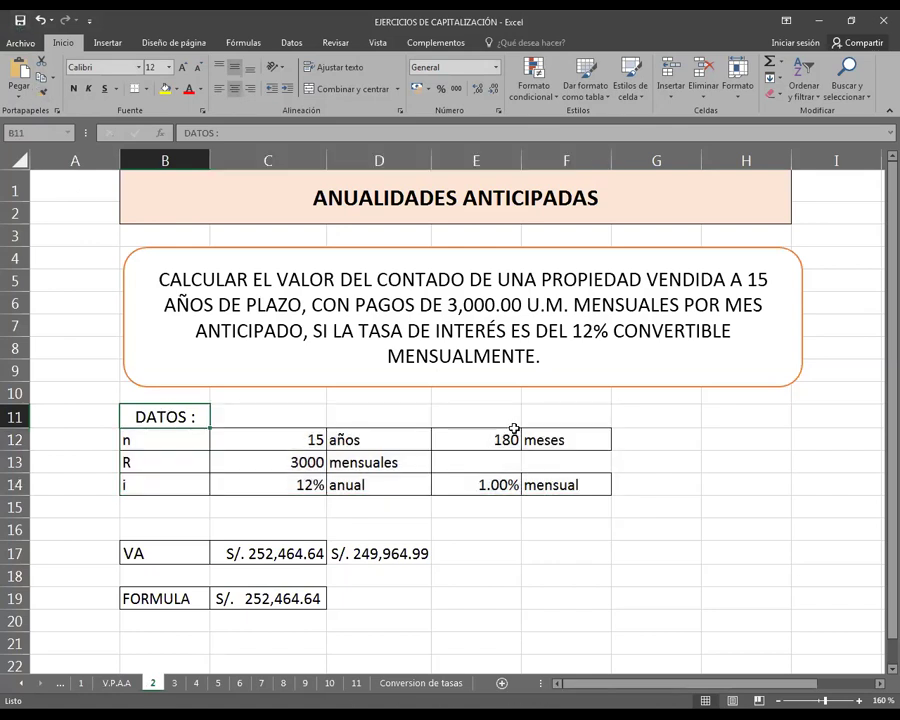
pyautogui.click(510, 412)
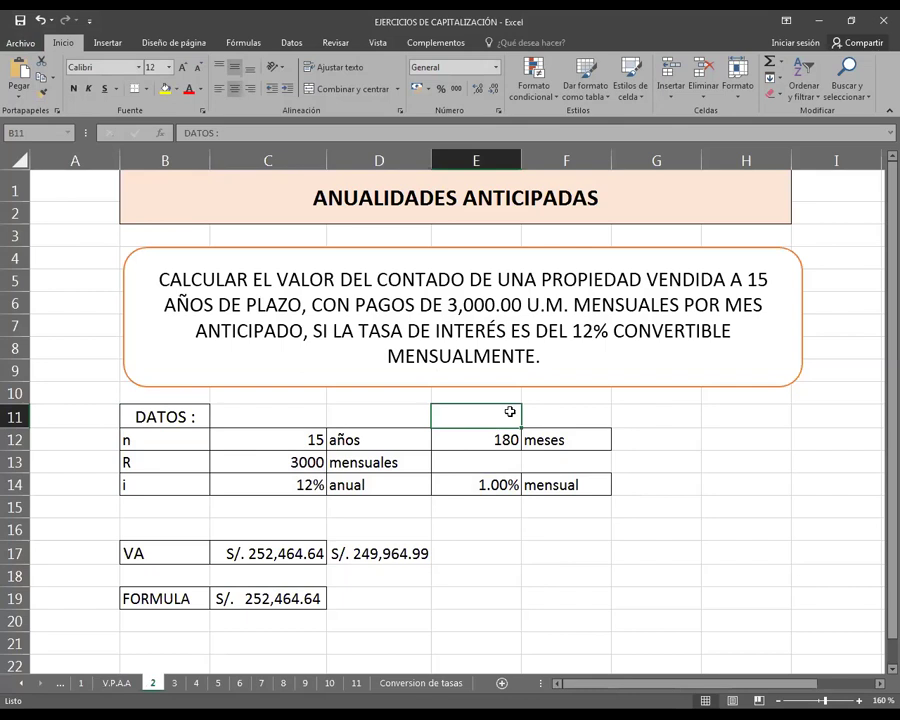